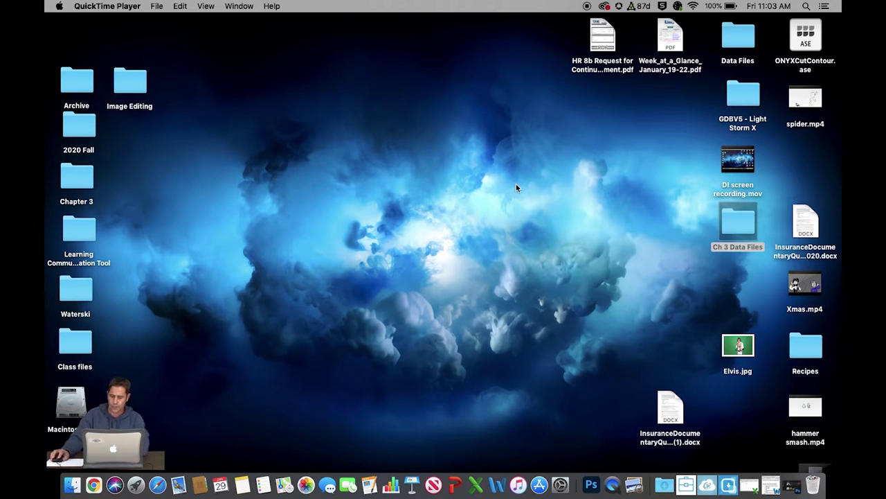
# Restore the minimized Photoshop 2021 window from the Dock to show its Home screen.
pyautogui.click(793, 486)
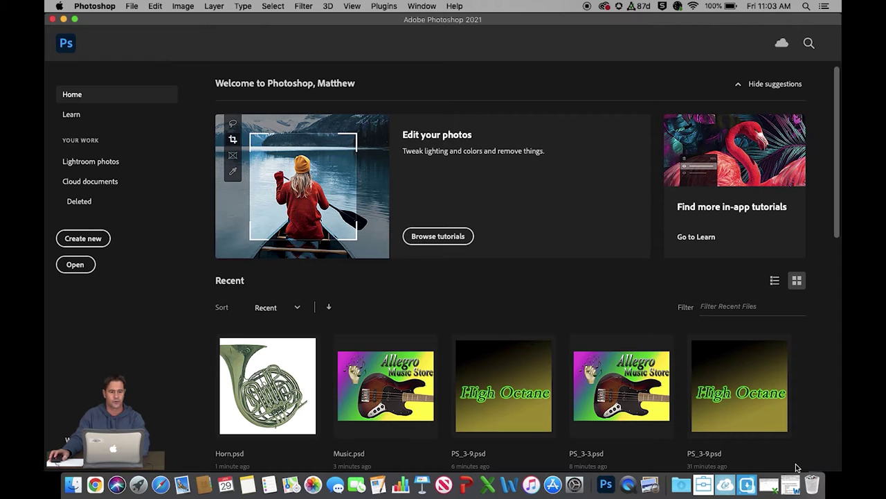
# Open Music.psd and Horn.psd together from the Ch 3 Data Files folder.
pyautogui.click(134, 8)
pyautogui.click(145, 31)
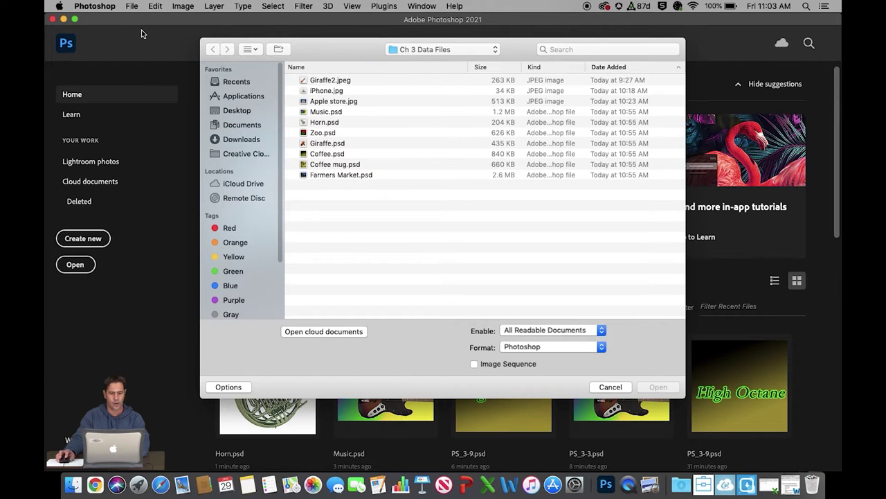
pyautogui.click(323, 112)
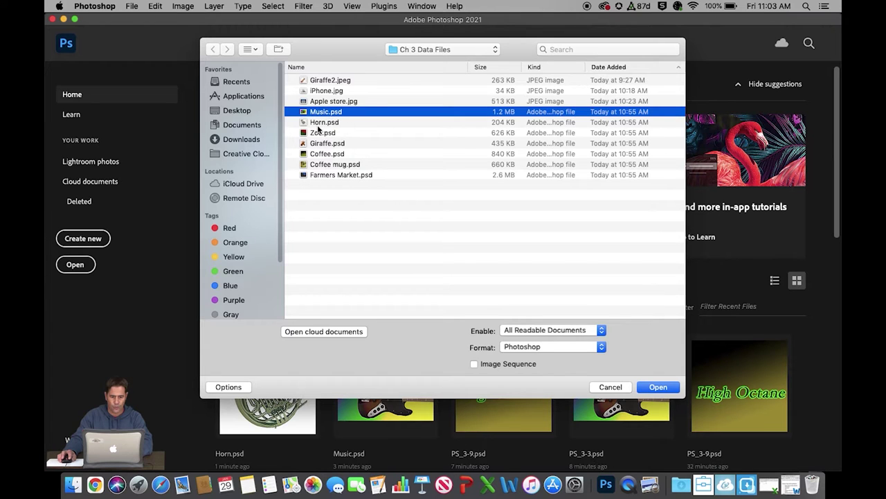
pyautogui.keyDown('shift'); pyautogui.click(318, 124); pyautogui.keyUp('shift')
pyautogui.click(658, 386)
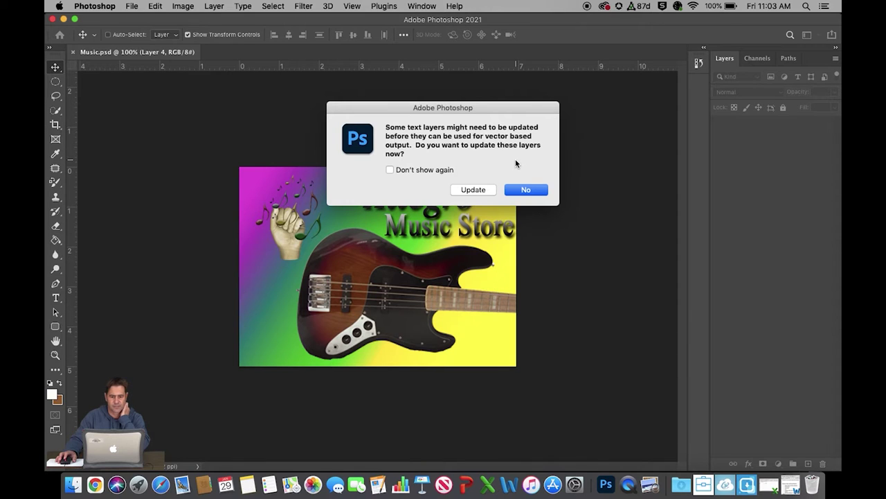
# Update Music.psd's text layers and check both open documents.
pyautogui.click(472, 189)
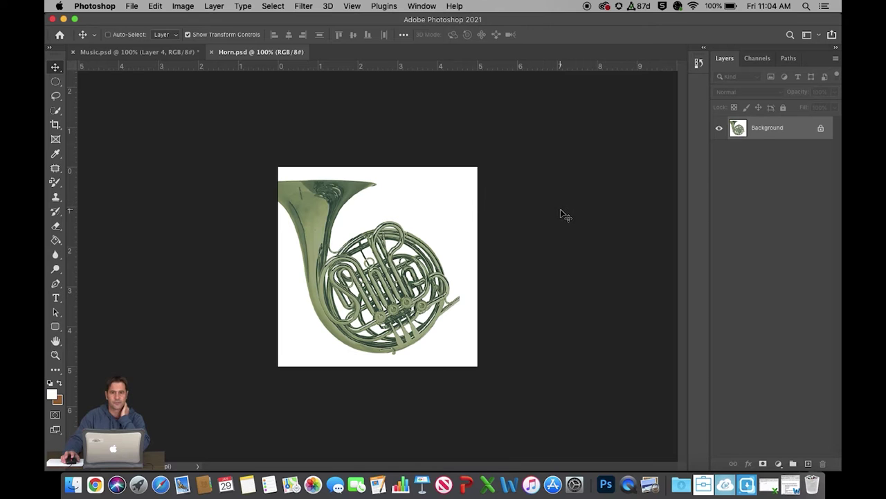
pyautogui.click(127, 55)
pyautogui.click(259, 55)
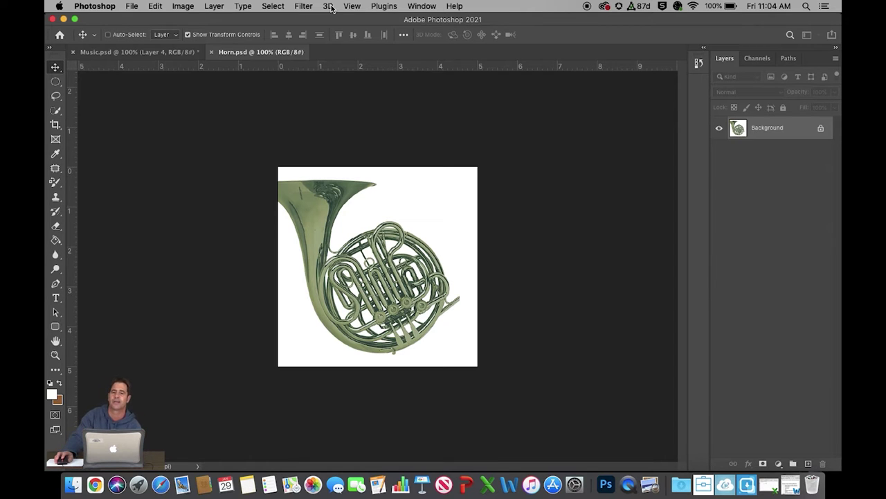
# Arrange Music.psd and Horn.psd side by side in 2-up Vertical.
pyautogui.click(423, 11)
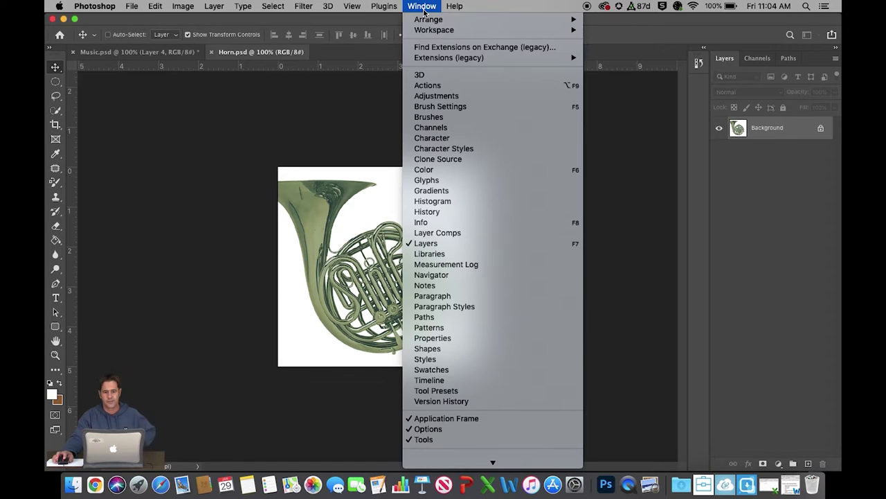
pyautogui.moveTo(430, 21)
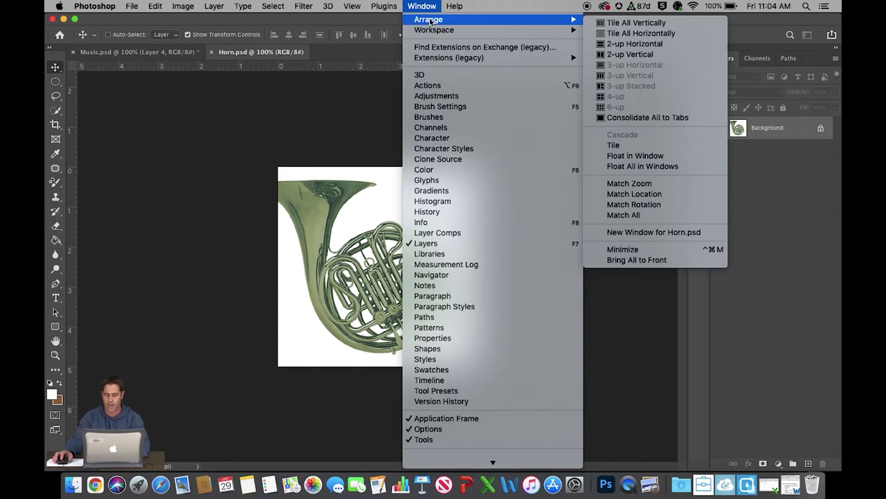
pyautogui.click(638, 55)
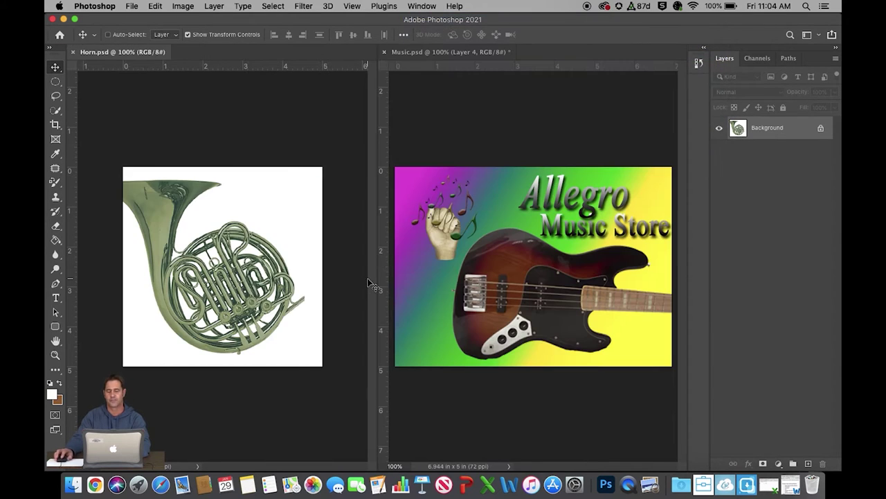
# Consolidate all documents back into tabs, ending on Horn.psd.
pyautogui.click(419, 8)
pyautogui.moveTo(427, 22)
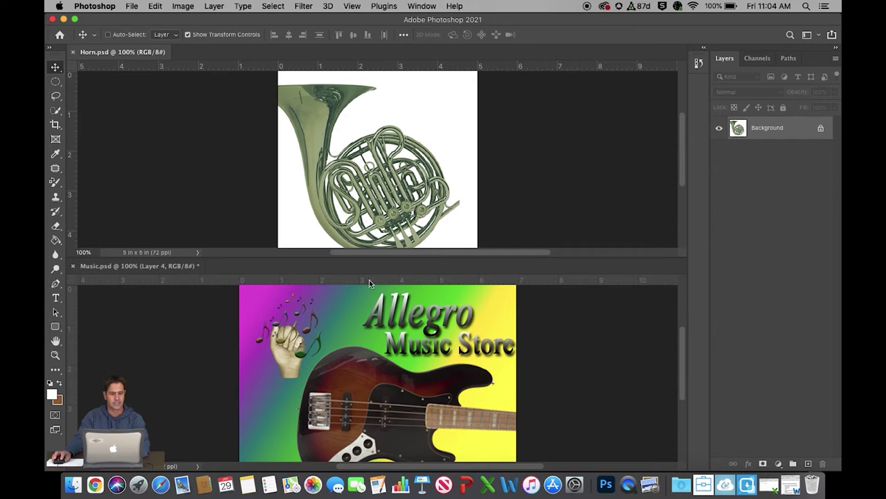
pyautogui.click(429, 7)
pyautogui.moveTo(428, 20)
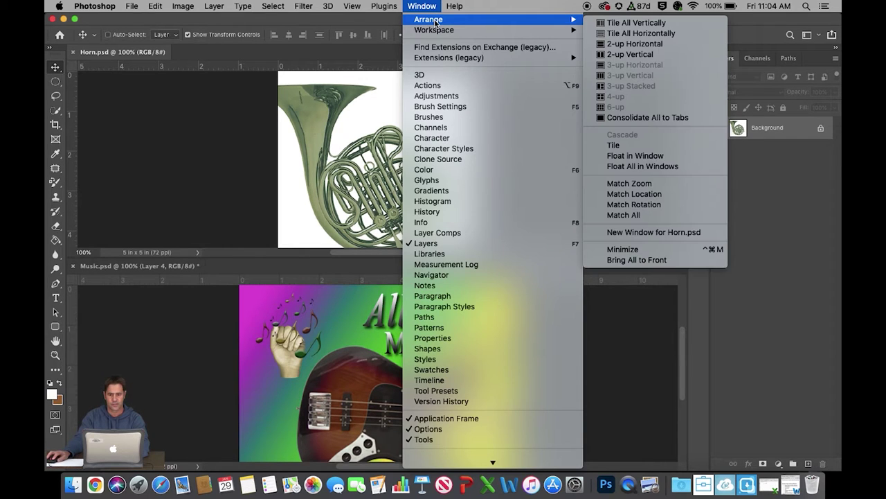
pyautogui.click(665, 117)
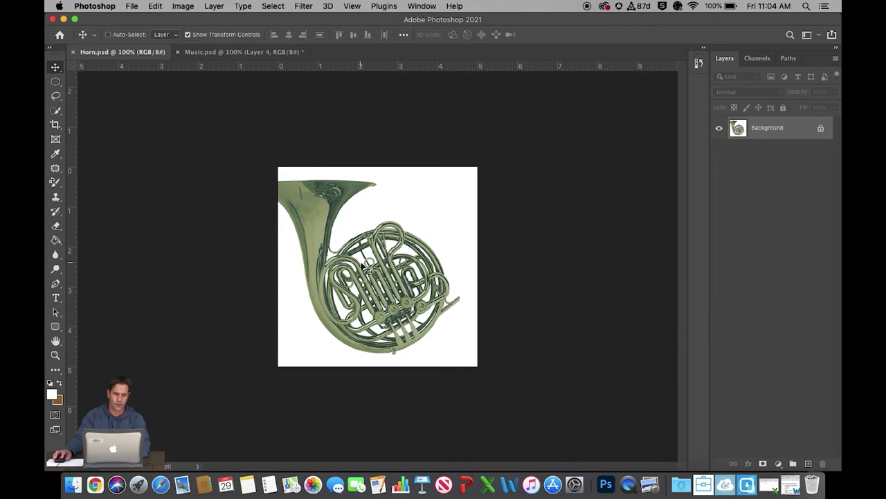
pyautogui.click(243, 52)
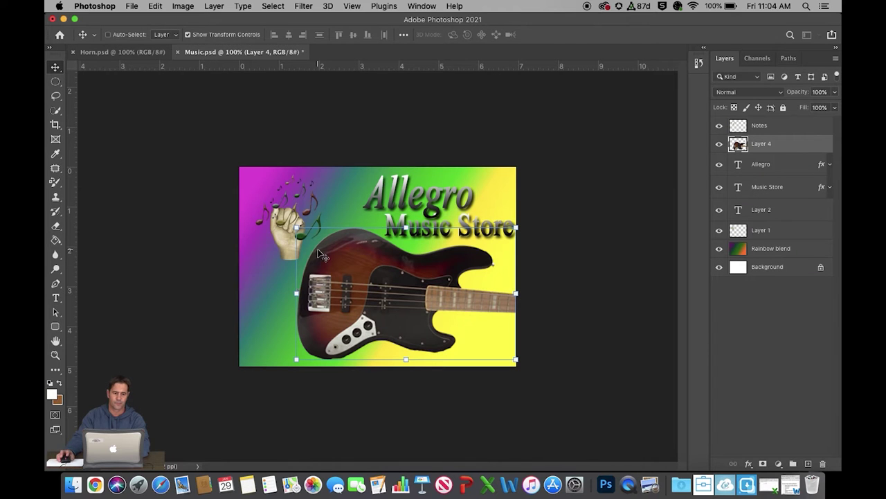
pyautogui.click(118, 51)
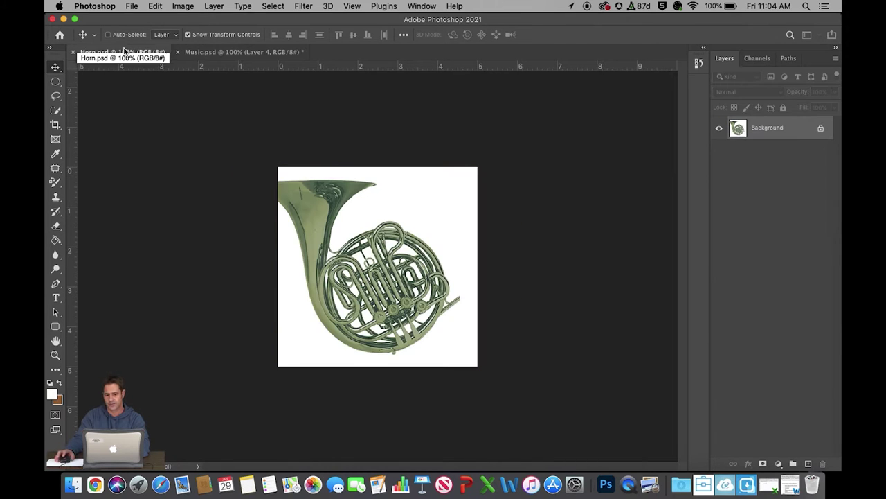
# Unlock Horn.psd's Background into Layer 0 and turn off Show Transform Controls.
pyautogui.click(821, 130)
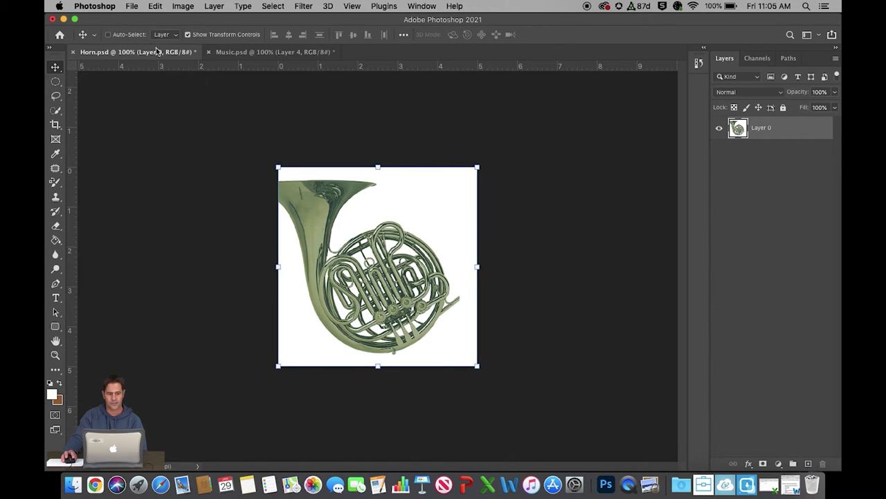
pyautogui.click(187, 35)
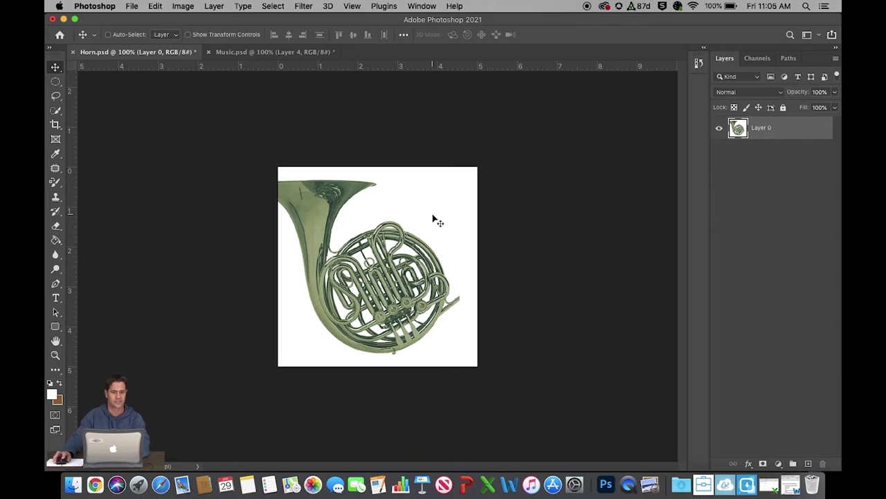
pyautogui.click(273, 7)
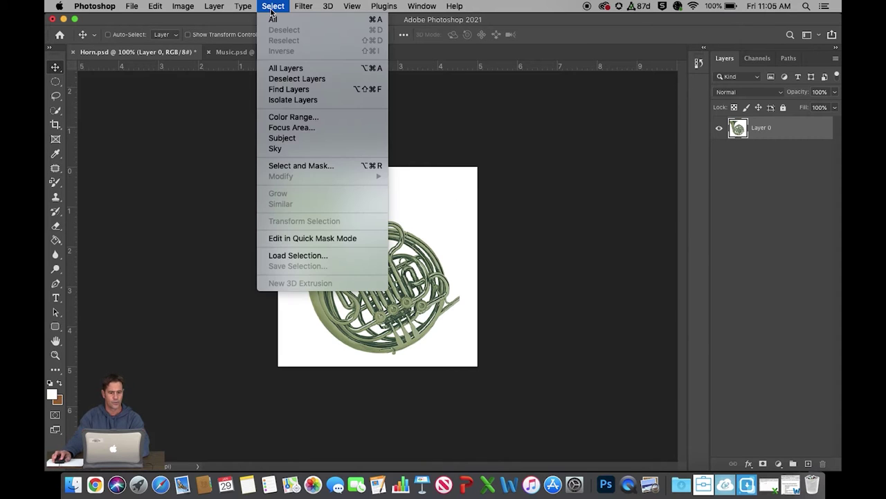
# In Color Range, set Fuzziness 0 with Localized Color Clusters on, sample the white background, choose Add to Sample.
pyautogui.click(318, 119)
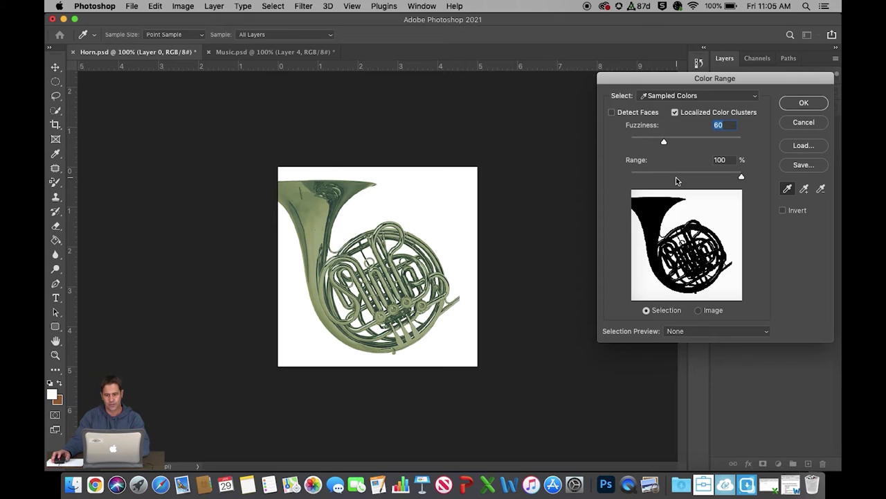
pyautogui.moveTo(664, 144); pyautogui.dragTo(599, 143)
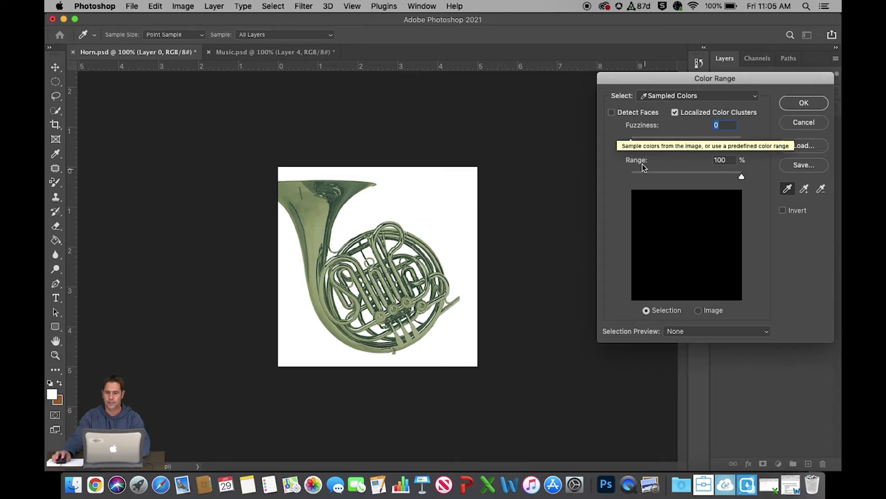
pyautogui.click(675, 113)
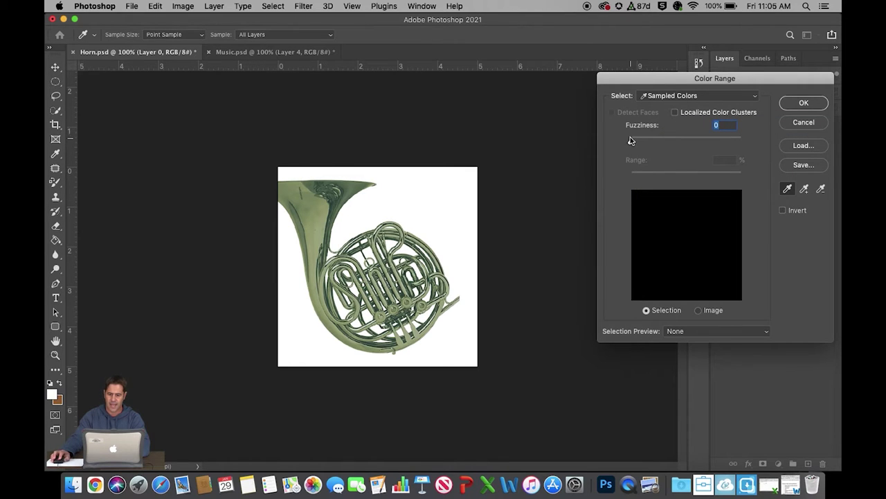
pyautogui.click(404, 209)
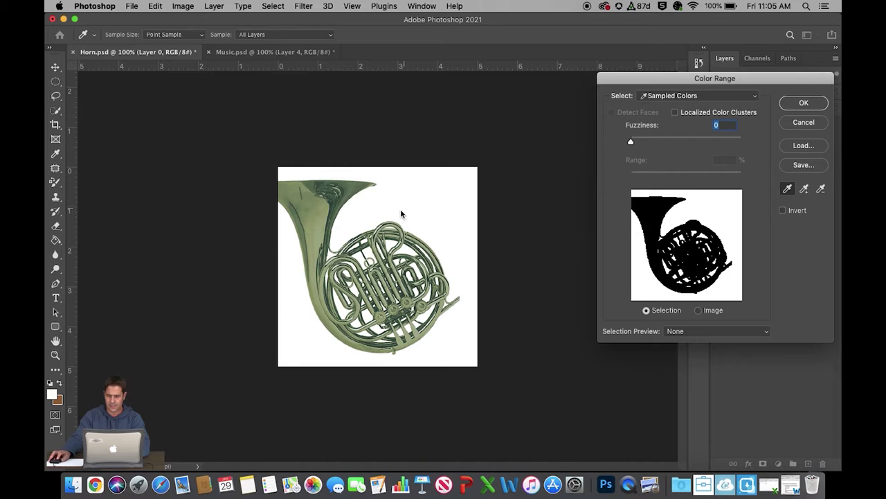
pyautogui.click(678, 139)
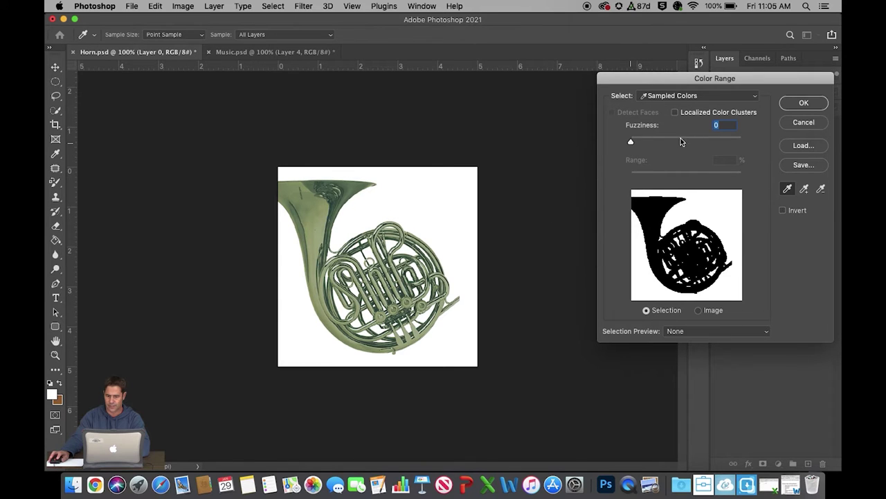
pyautogui.moveTo(602, 145); pyautogui.dragTo(620, 147)
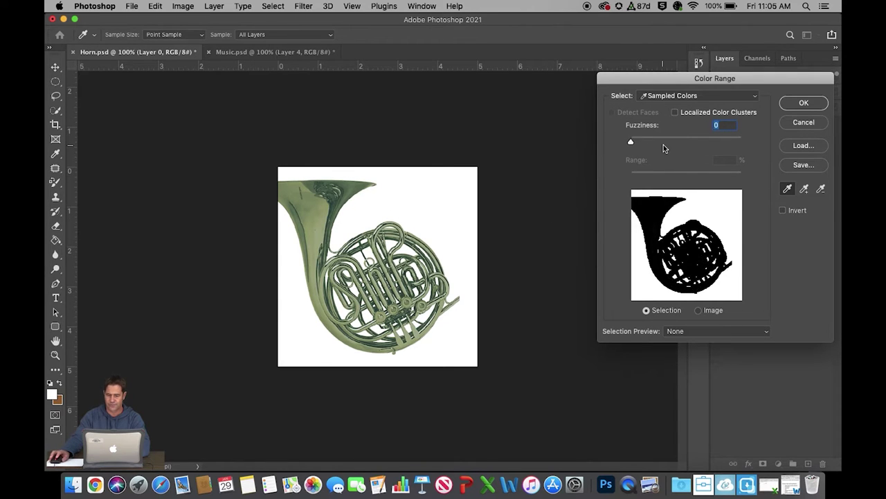
pyautogui.click(675, 113)
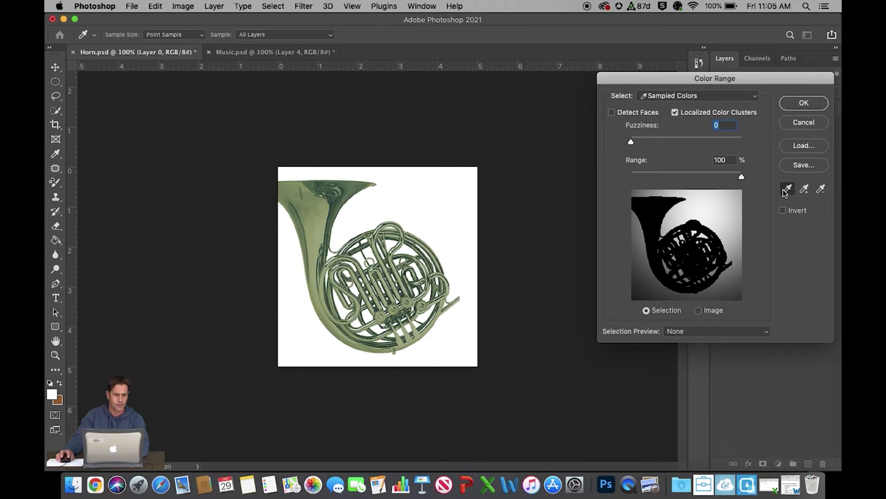
pyautogui.click(457, 223)
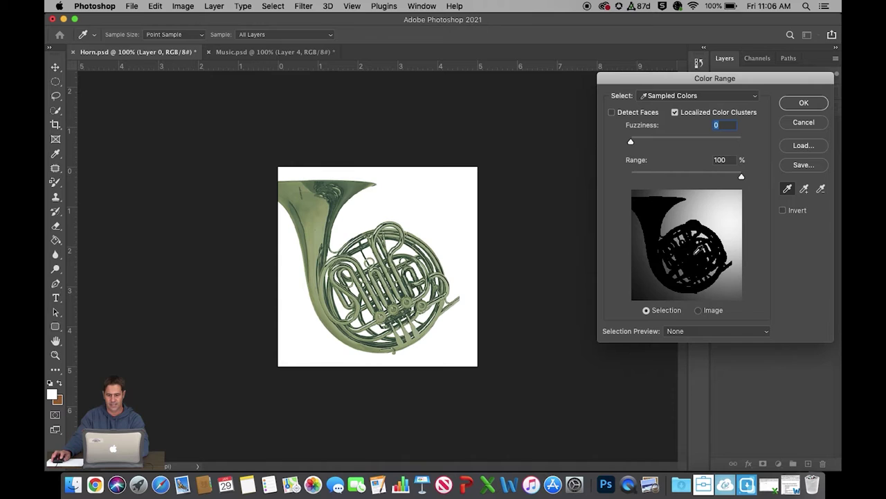
pyautogui.click(643, 268)
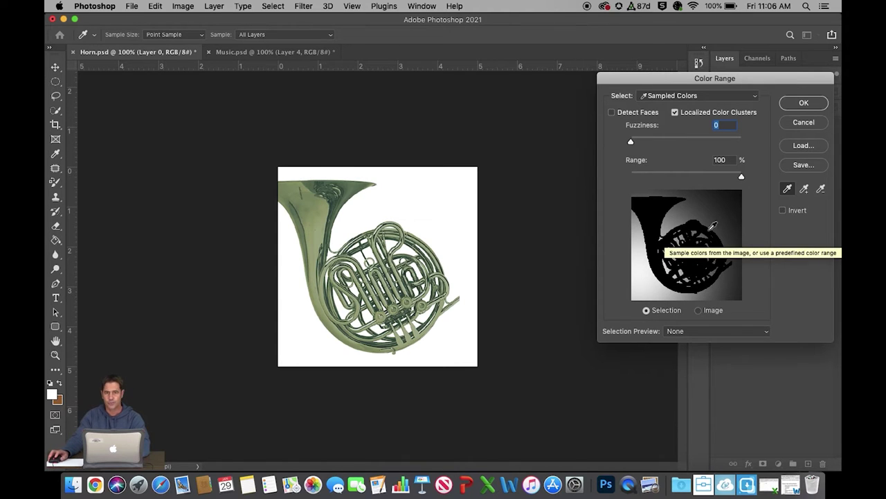
pyautogui.click(804, 190)
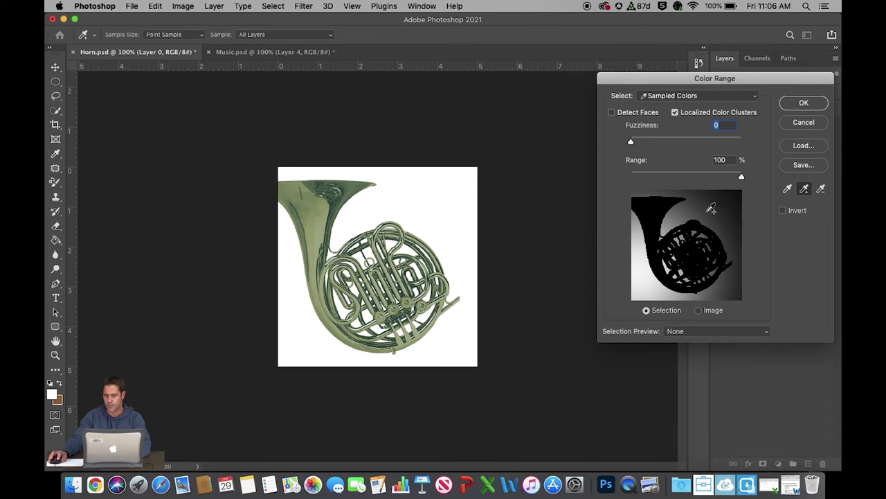
# Add the surrounding white areas to the sample, set Fuzziness to 70, and confirm the selection.
pyautogui.moveTo(699, 205)
pyautogui.mouseDown()
pyautogui.moveTo(731, 200)
pyautogui.moveTo(738, 277)
pyautogui.moveTo(724, 288)
pyautogui.mouseUp()
pyautogui.moveTo(649, 277)
pyautogui.mouseDown()
pyautogui.moveTo(644, 189)
pyautogui.moveTo(709, 195)
pyautogui.mouseUp()
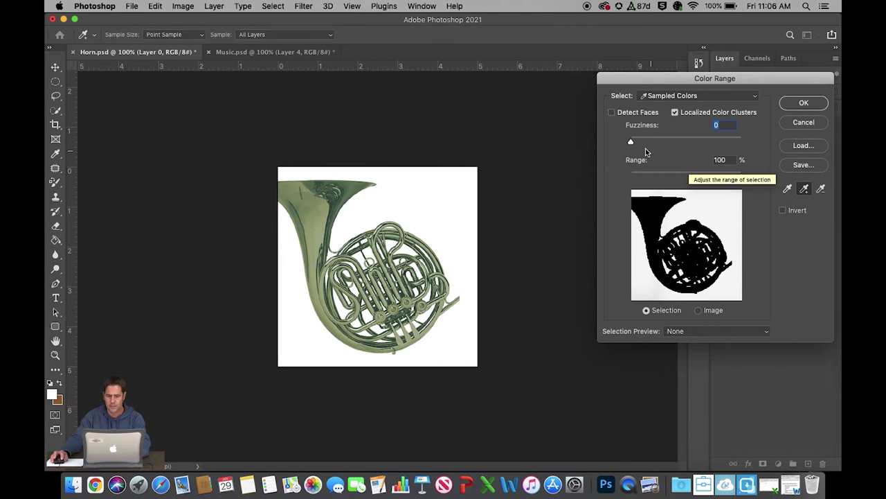
pyautogui.moveTo(630, 141); pyautogui.dragTo(644, 144)
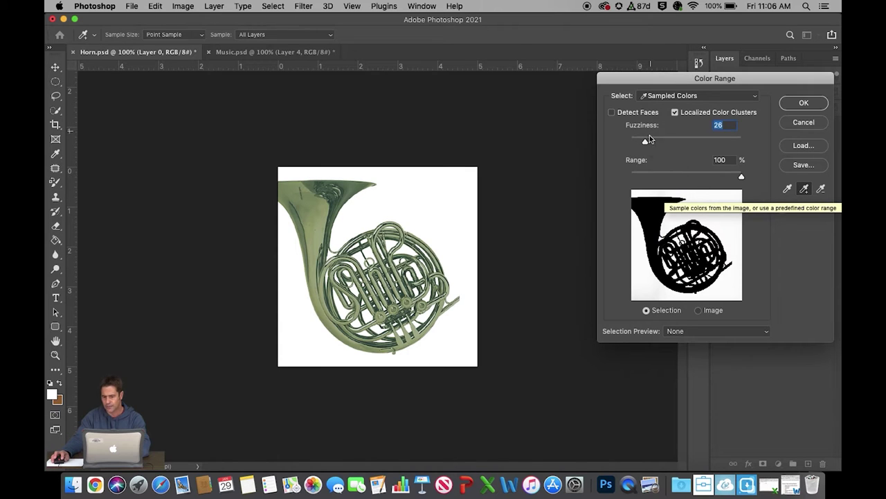
pyautogui.moveTo(646, 140); pyautogui.dragTo(648, 143)
pyautogui.click(669, 145)
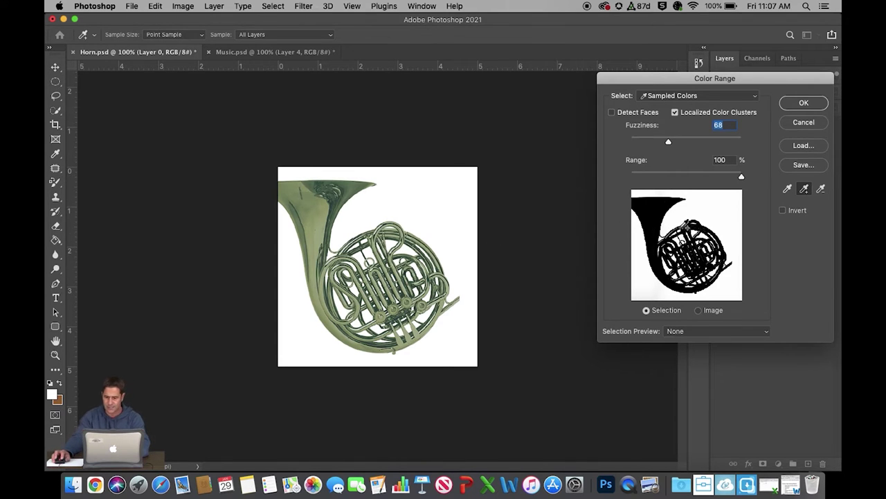
pyautogui.moveTo(669, 144); pyautogui.dragTo(672, 145)
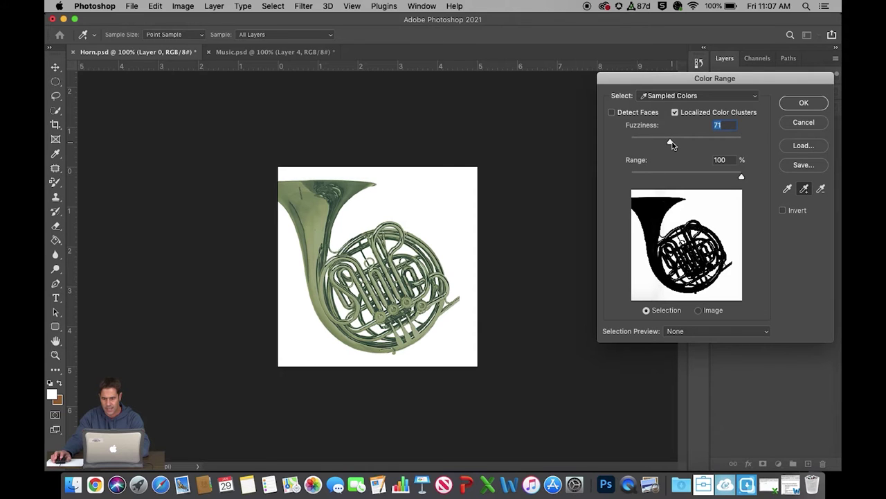
pyautogui.moveTo(689, 146); pyautogui.dragTo(705, 147)
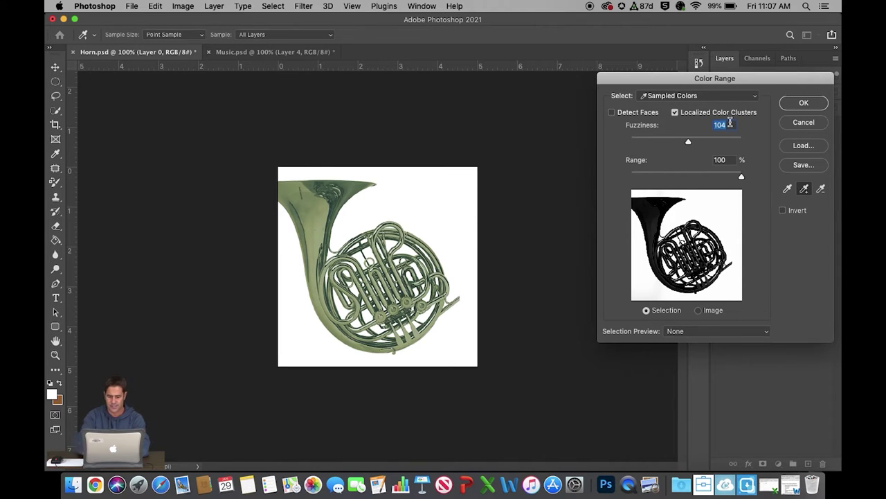
pyautogui.write('70')
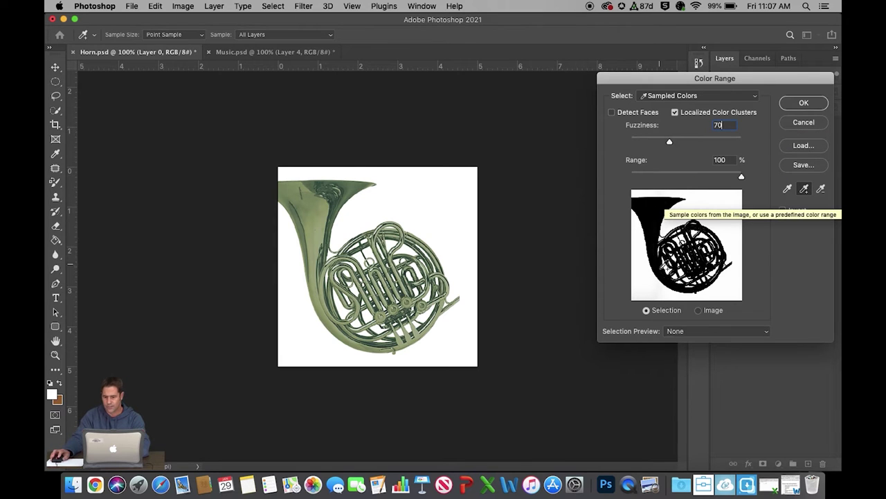
pyautogui.click(805, 104)
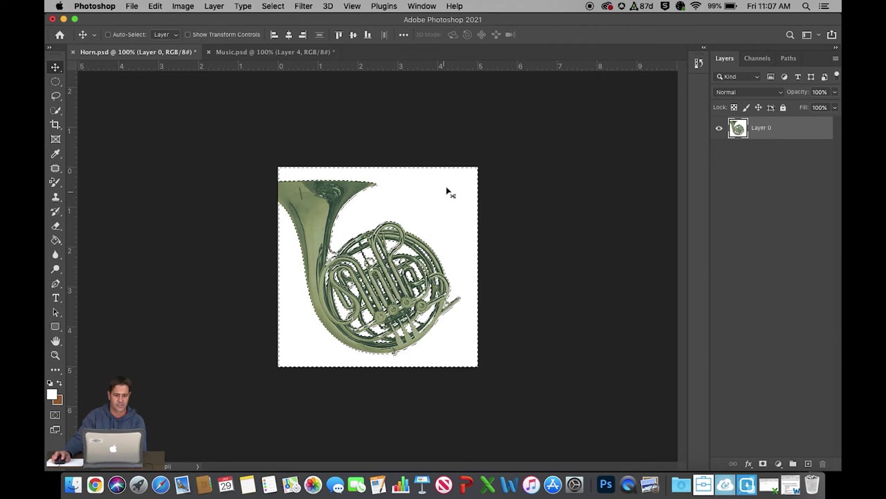
# Invert the selection onto the horn and drag it into Music.psd as a new layer.
pyautogui.click(277, 7)
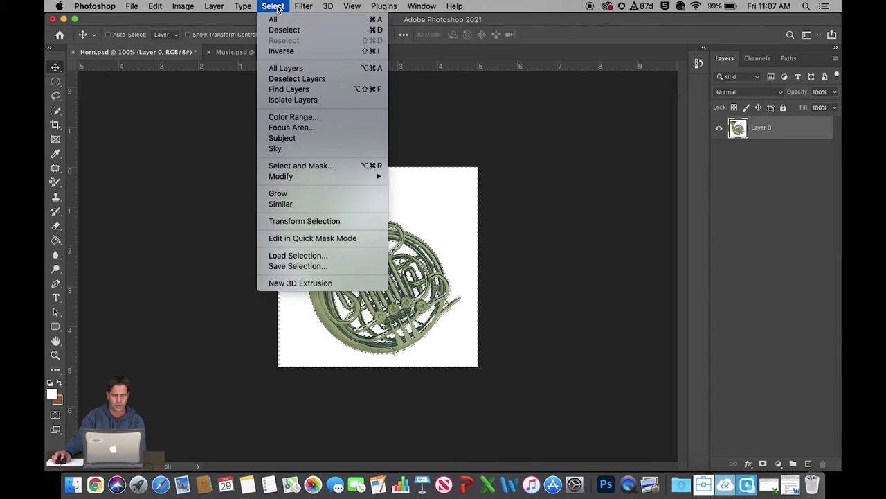
pyautogui.click(283, 52)
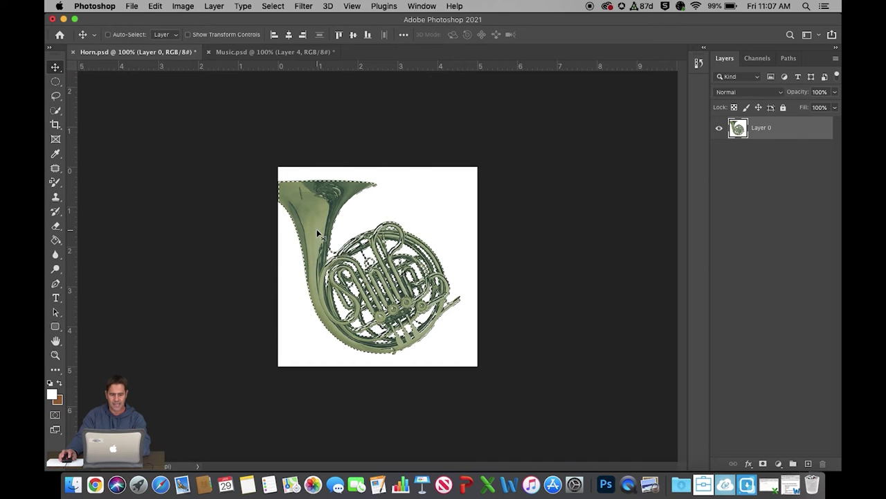
pyautogui.moveTo(317, 229); pyautogui.dragTo(261, 54)
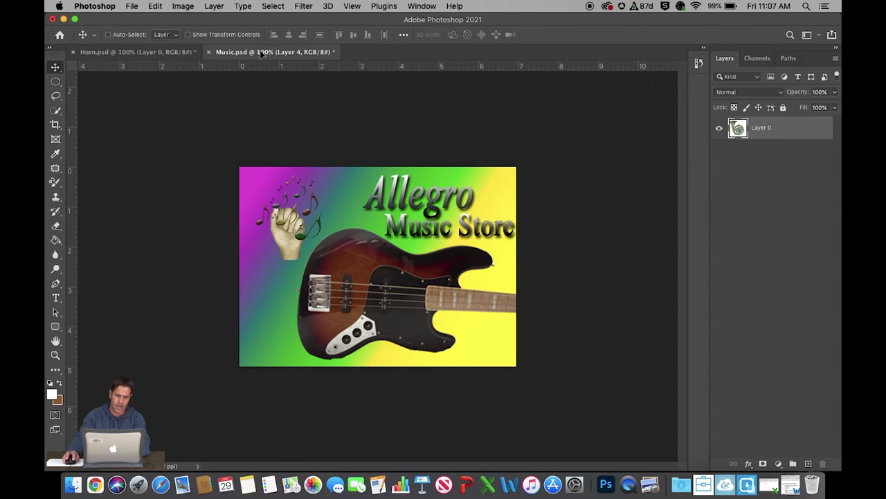
pyautogui.moveTo(319, 248); pyautogui.dragTo(282, 220)
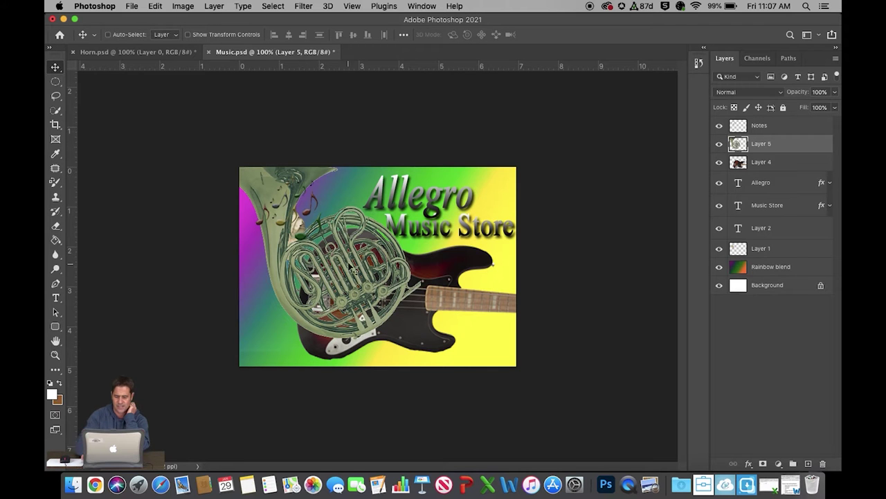
pyautogui.press('super+plus')
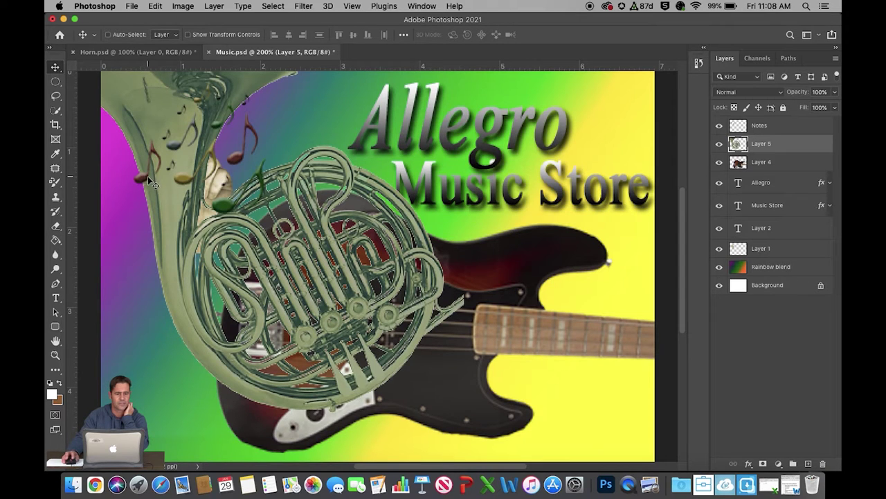
# Defringe the horn's Layer 5 with a width of 2 pixels.
pyautogui.click(215, 6)
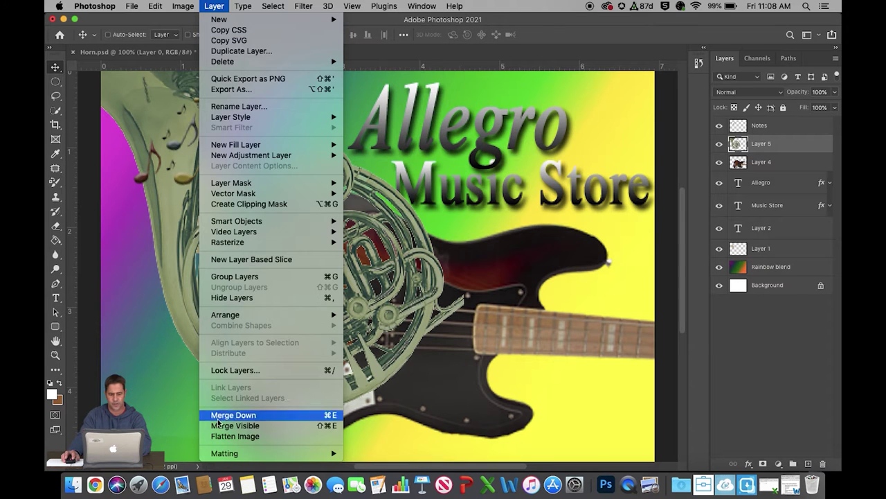
pyautogui.moveTo(228, 457)
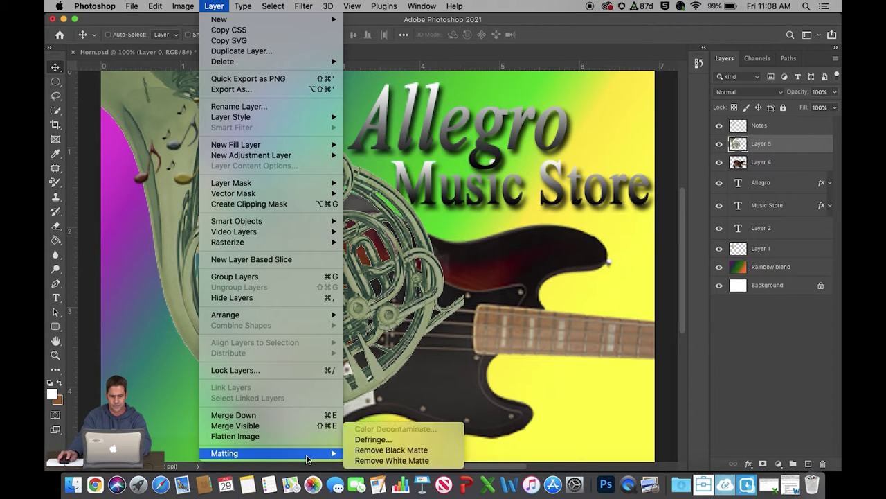
pyautogui.click(378, 438)
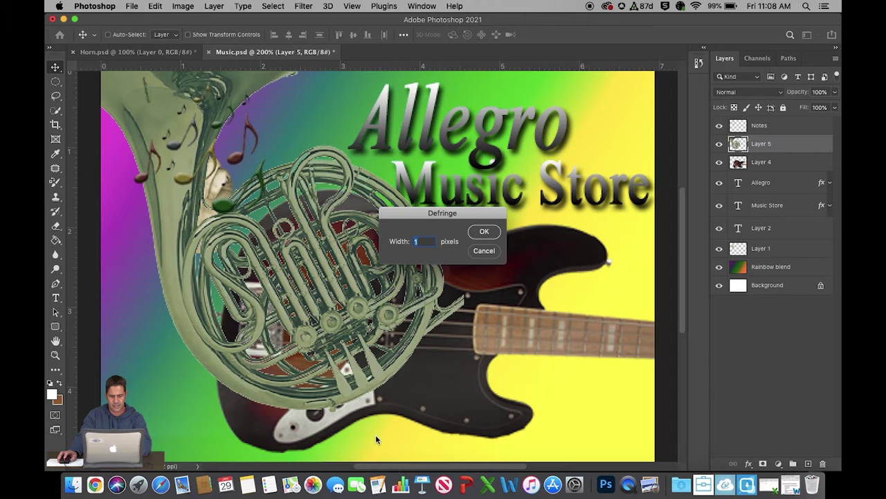
pyautogui.write('2')
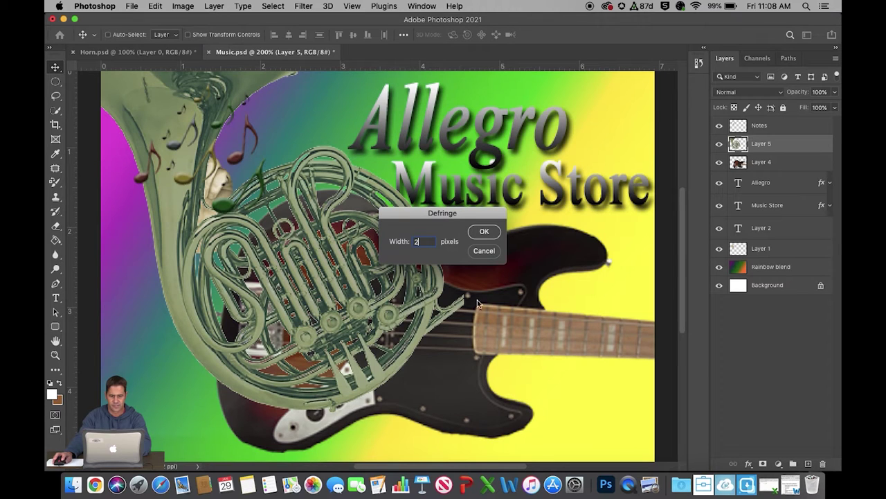
pyautogui.click(485, 233)
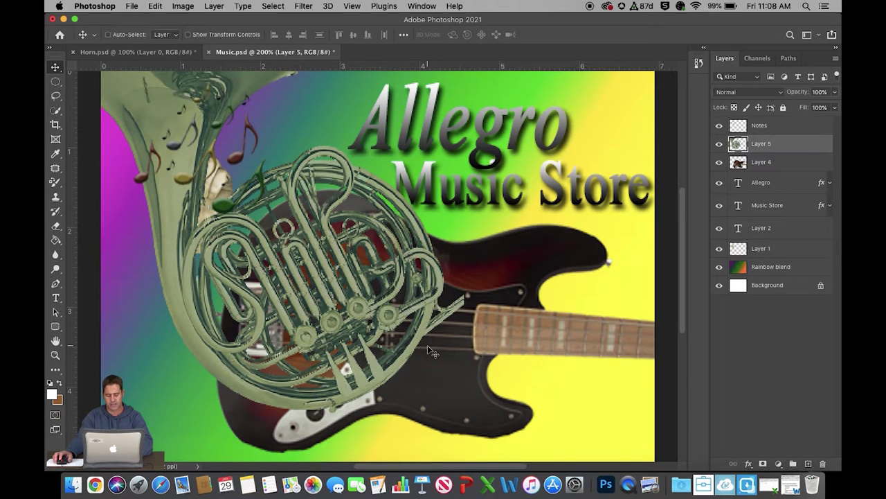
pyautogui.press('super')
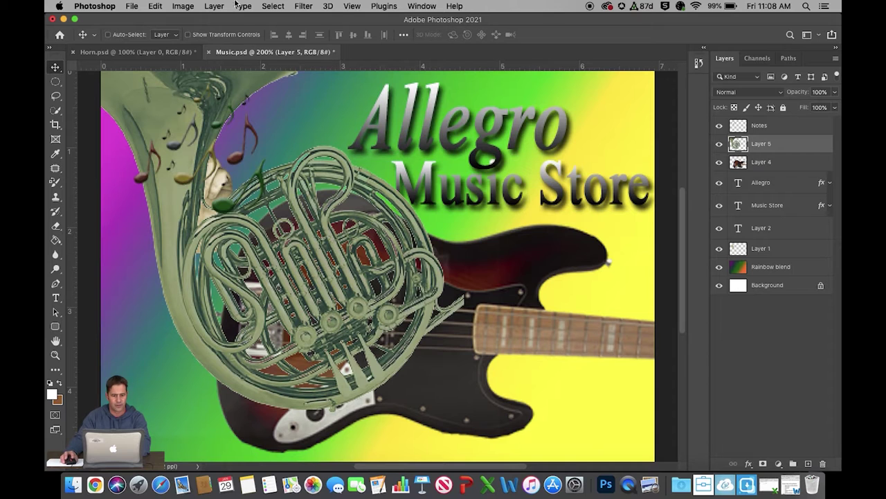
# Apply a second Defringe at 1 pixel, then return the view to 100%.
pyautogui.click(215, 7)
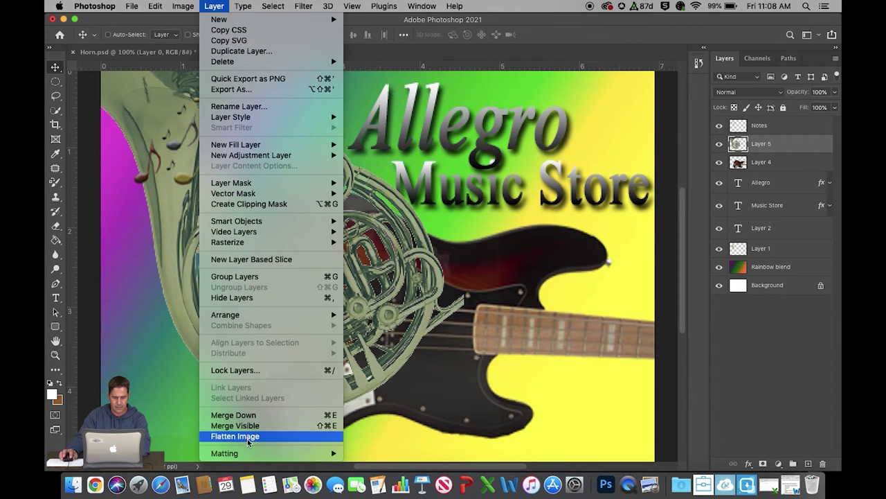
pyautogui.moveTo(335, 454)
pyautogui.click(360, 441)
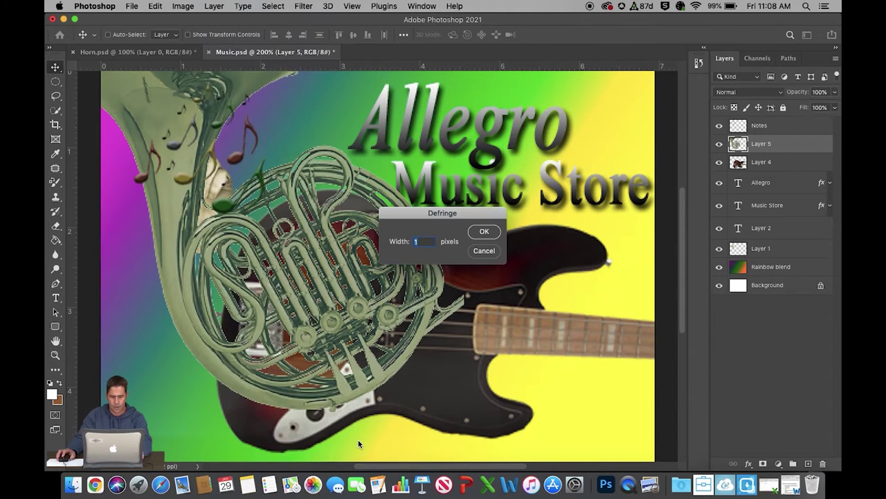
pyautogui.click(484, 231)
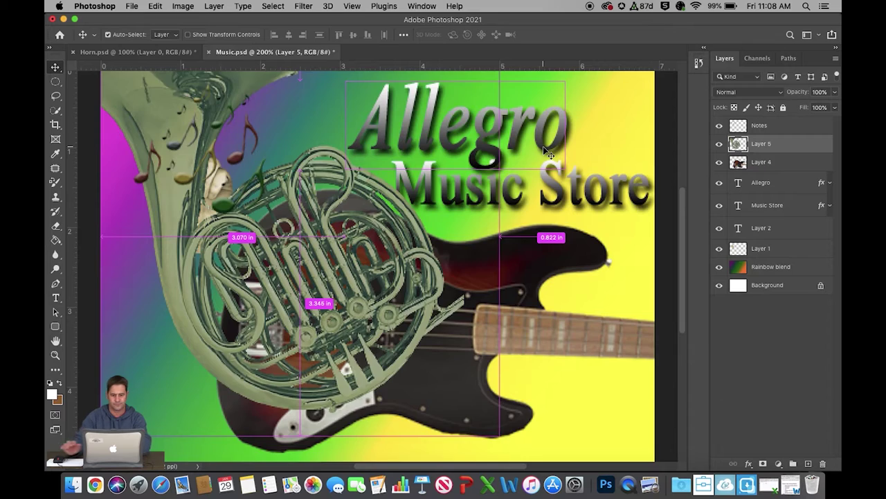
pyautogui.press('super+minus')
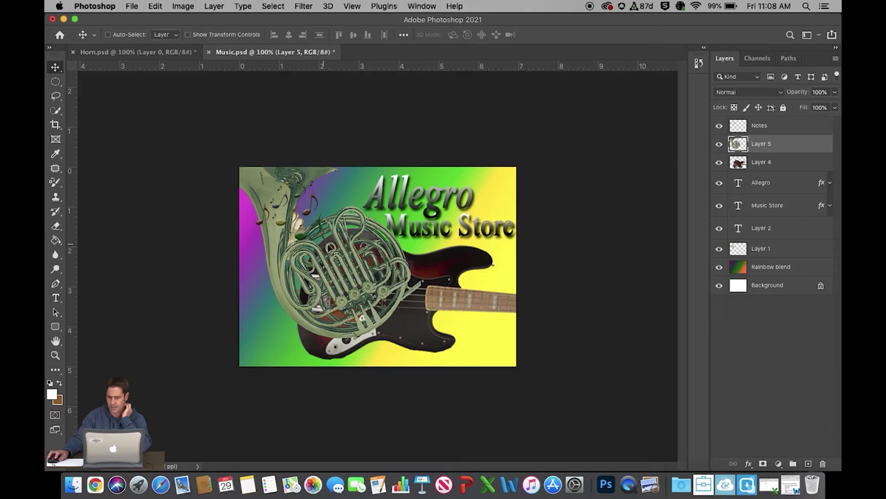
# Rename Layer 5 to 'Horn' and move it below the guitar layer.
pyautogui.doubleClick(761, 144)
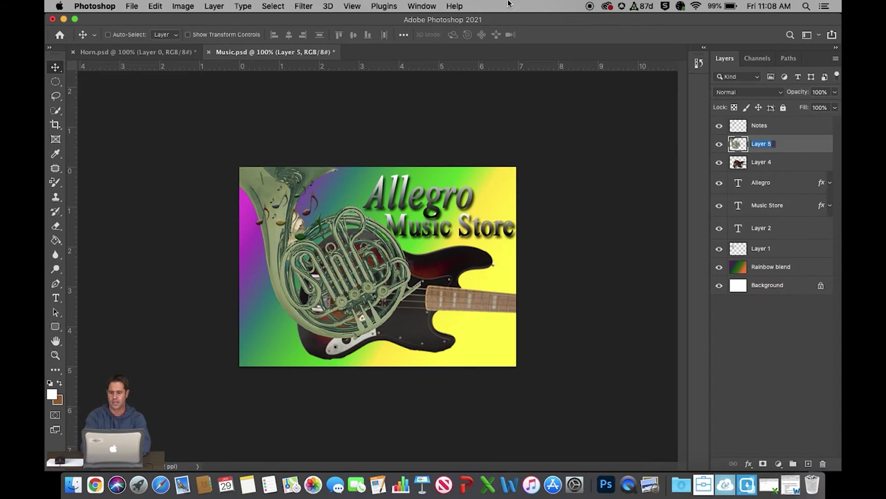
pyautogui.write('Horn')
pyautogui.press('Return')
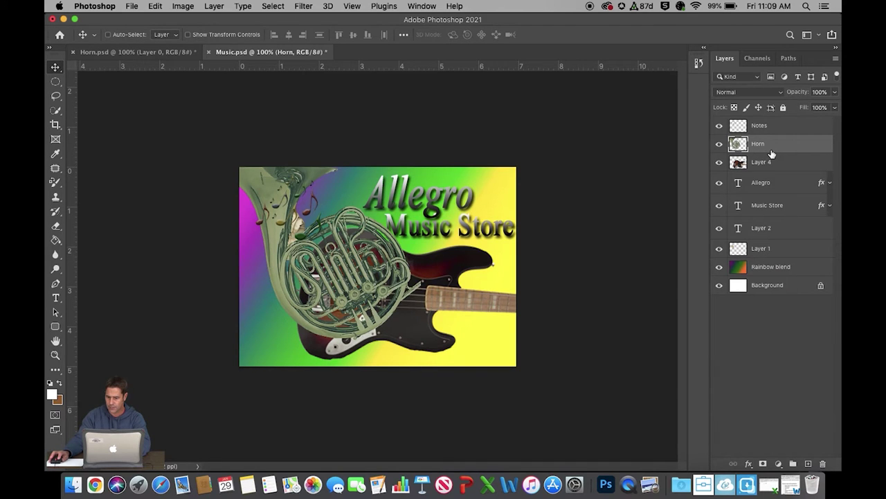
pyautogui.moveTo(771, 151); pyautogui.dragTo(772, 240)
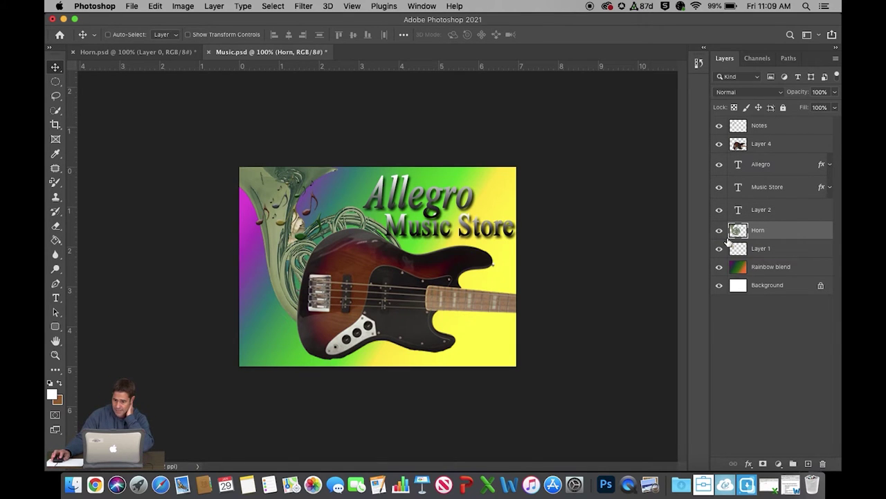
# Delete the hand graphic Layer 1 and make the Horn layer visible again.
pyautogui.click(720, 231)
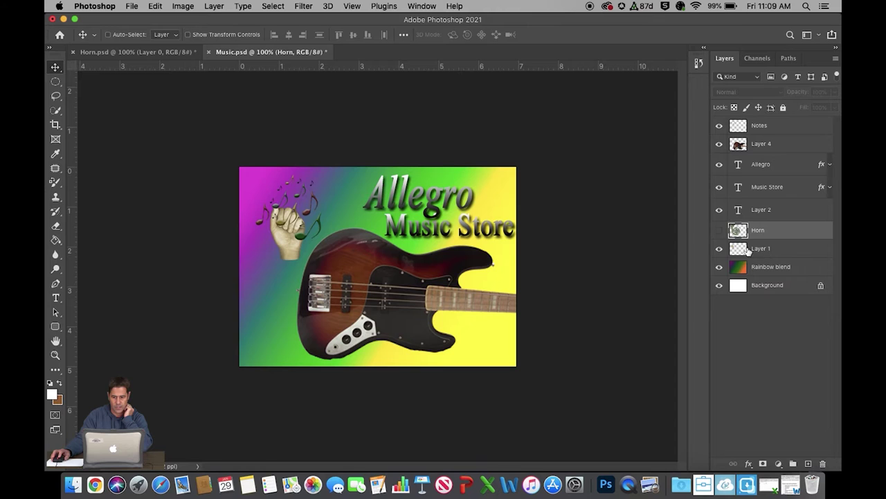
pyautogui.click(777, 252)
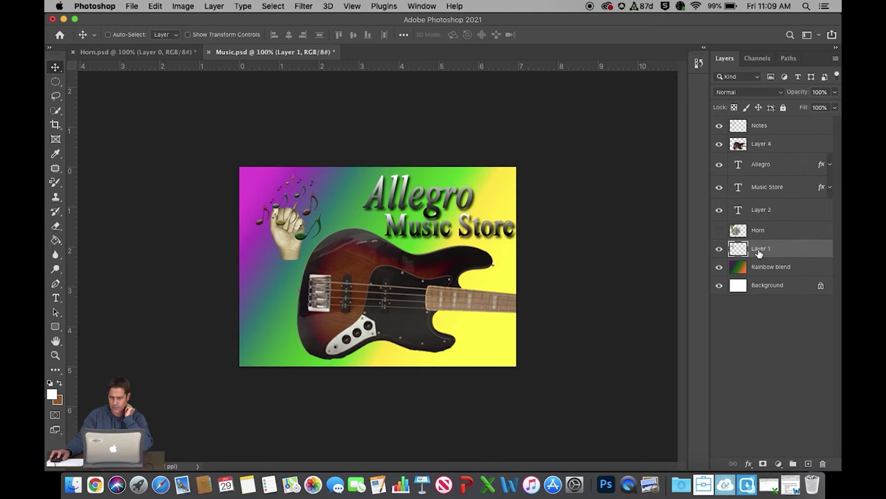
pyautogui.moveTo(797, 253); pyautogui.dragTo(822, 463)
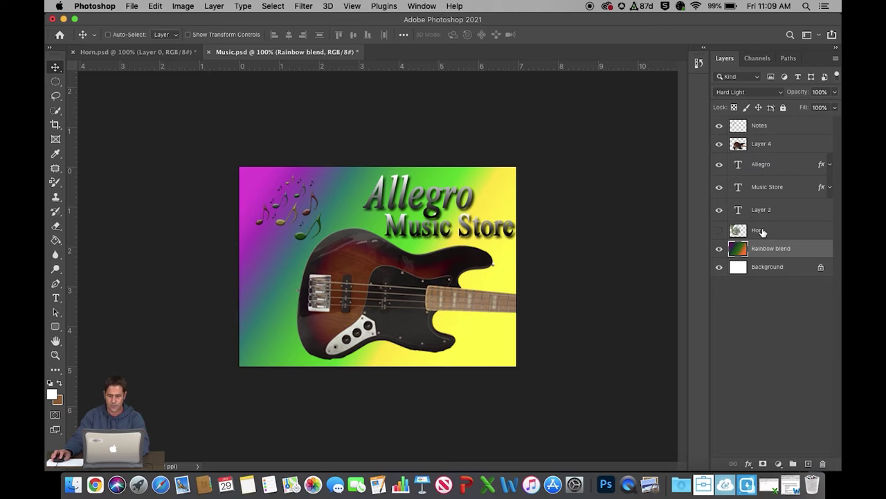
pyautogui.click(720, 230)
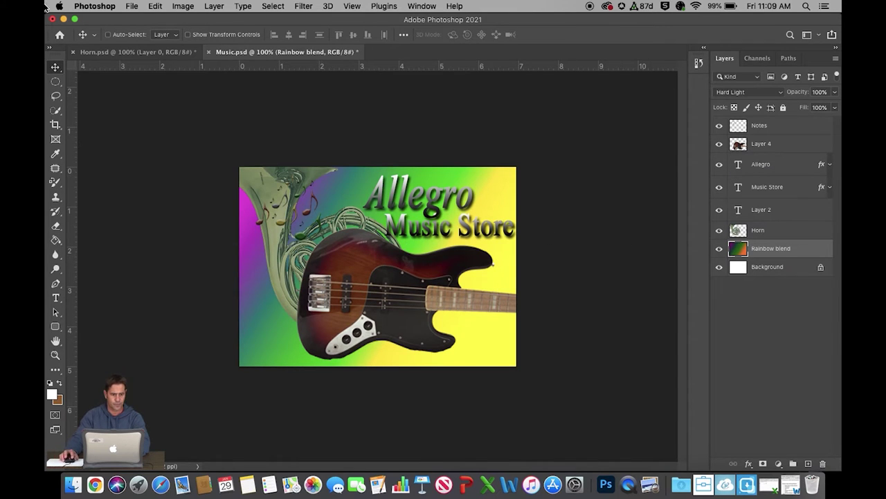
pyautogui.moveTo(285, 182)
pyautogui.mouseDown()
pyautogui.moveTo(285, 197)
pyautogui.moveTo(285, 183)
pyautogui.mouseUp()
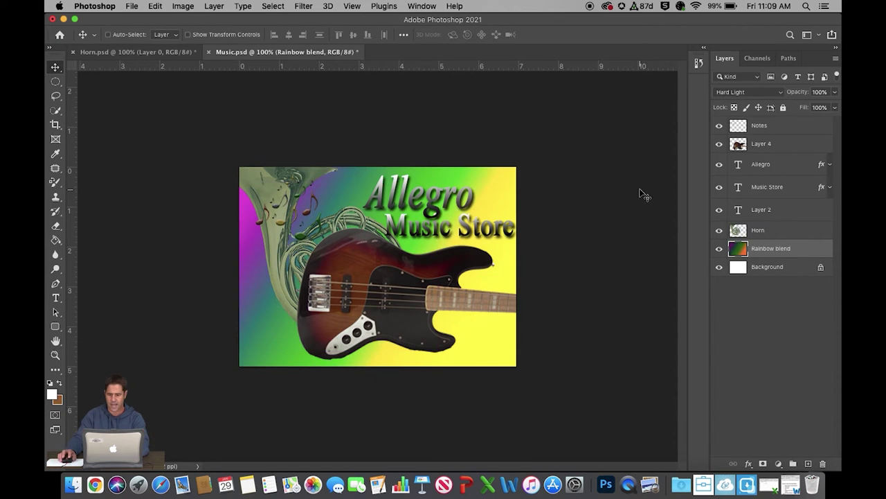
pyautogui.click(779, 230)
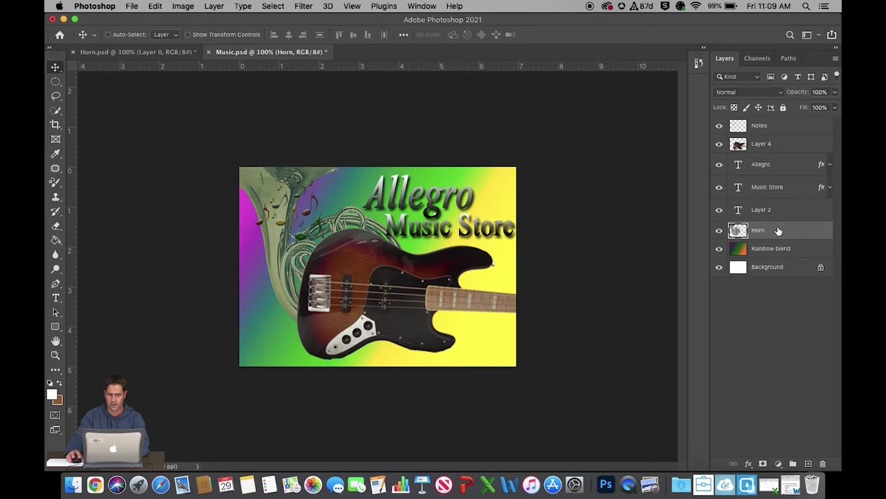
# Raise the horn slightly, rename Layer 4 to 'Guitar', and nudge the guitar down-right.
pyautogui.moveTo(280, 194); pyautogui.dragTo(281, 204)
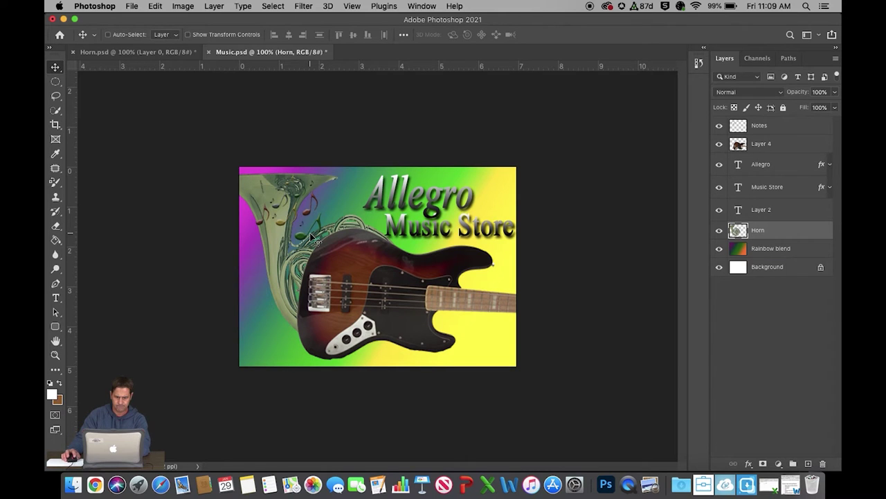
pyautogui.moveTo(281, 215); pyautogui.dragTo(281, 208)
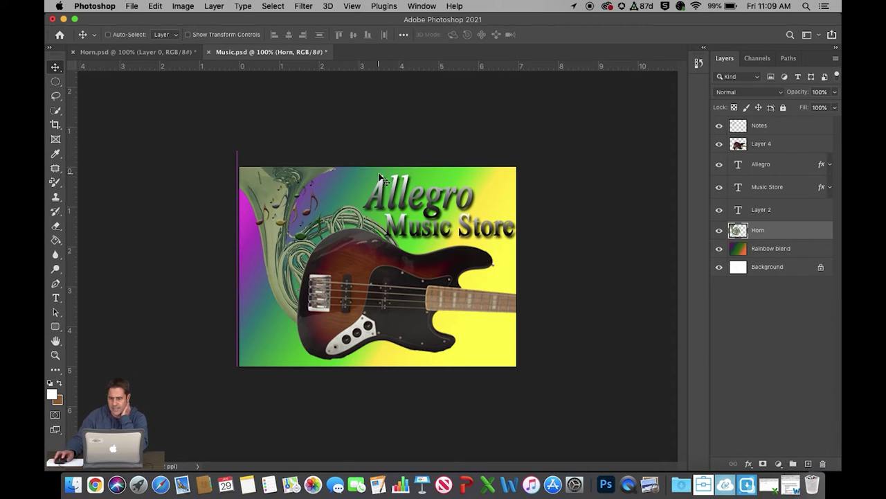
pyautogui.click(759, 147)
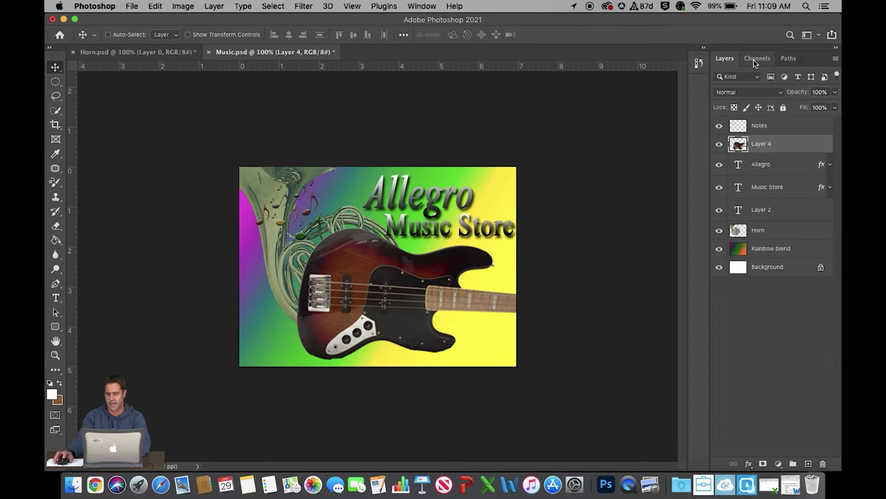
pyautogui.doubleClick(770, 146)
pyautogui.write('Guitar')
pyautogui.press('Return')
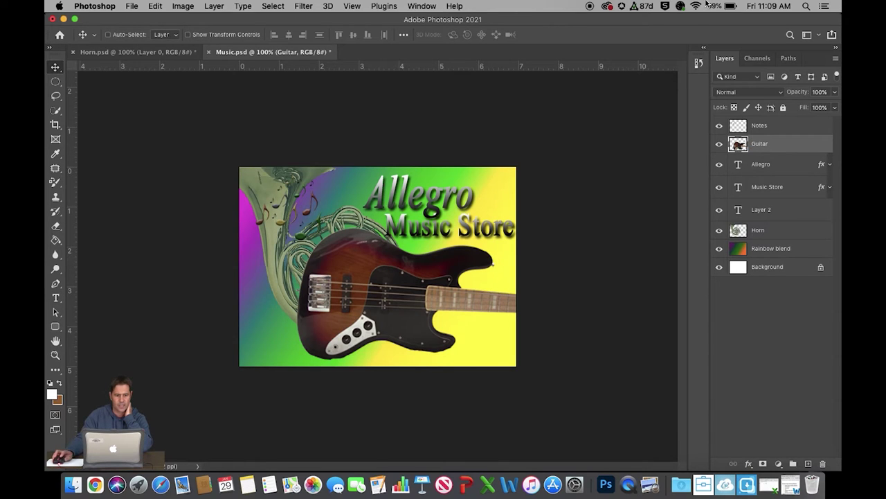
pyautogui.moveTo(405, 272)
pyautogui.mouseDown()
pyautogui.moveTo(426, 289)
pyautogui.moveTo(400, 271)
pyautogui.mouseUp()
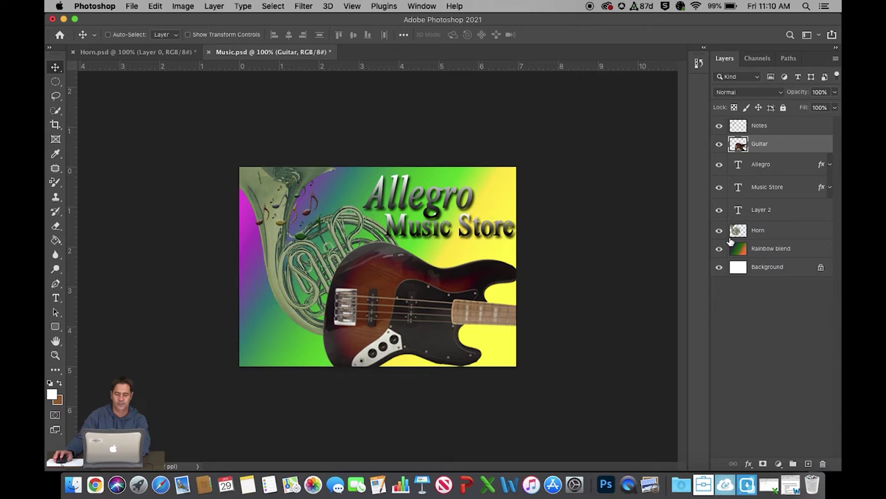
pyautogui.click(770, 230)
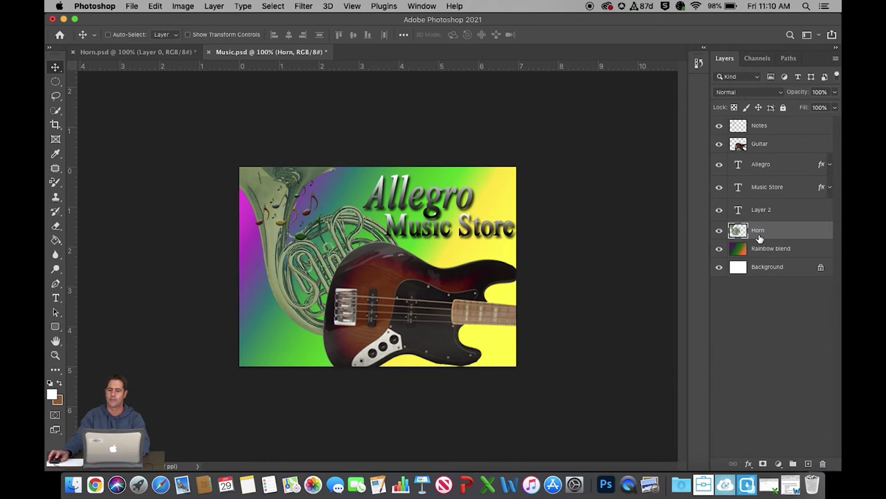
# Set the Horn layer's opacity to 90%, then select the Background layer.
pyautogui.click(834, 92)
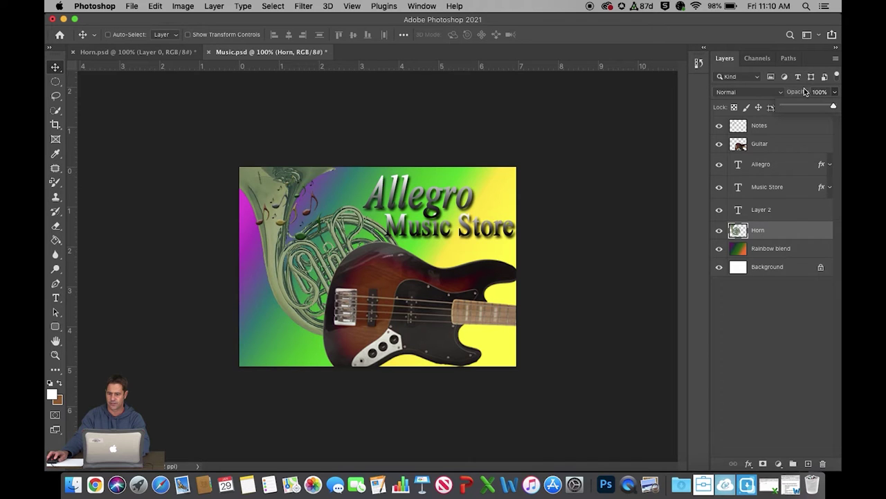
pyautogui.click(821, 92)
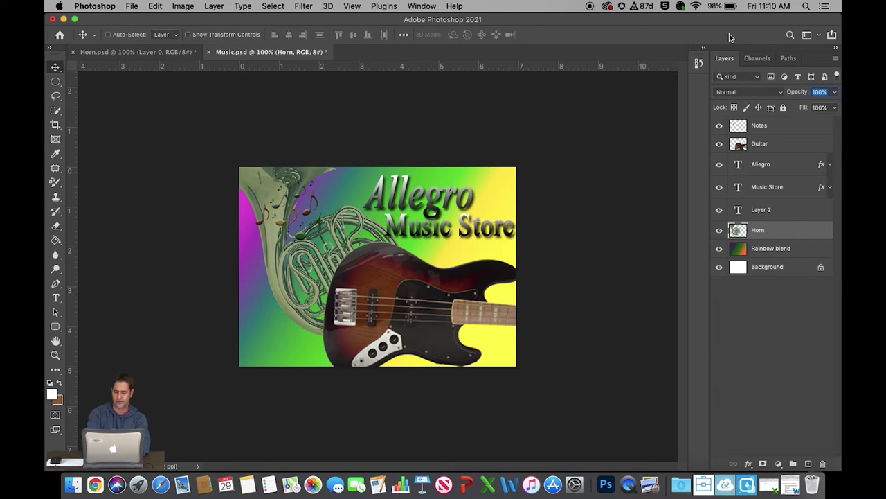
pyautogui.write('90')
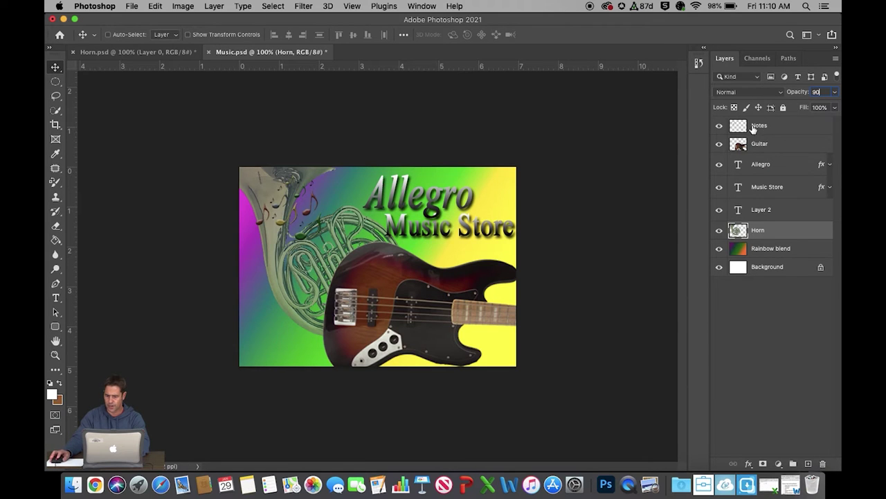
pyautogui.press('Return')
pyautogui.click(772, 272)
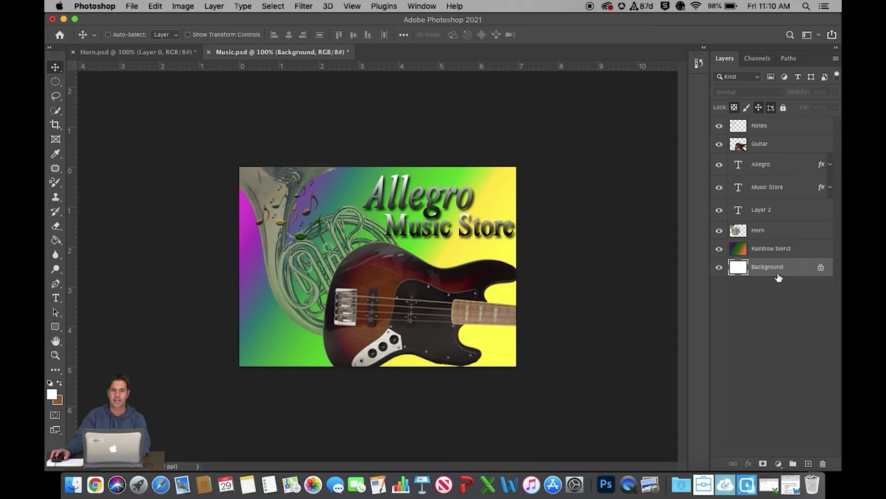
# Delete the white Background layer and toggle the Guitar layer's visibility off and on.
pyautogui.moveTo(772, 270); pyautogui.dragTo(825, 469)
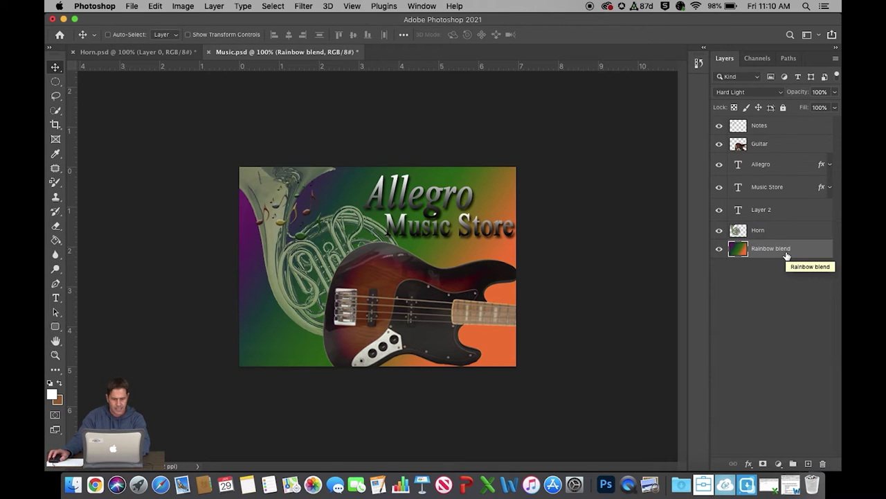
pyautogui.click(720, 145)
pyautogui.click(719, 145)
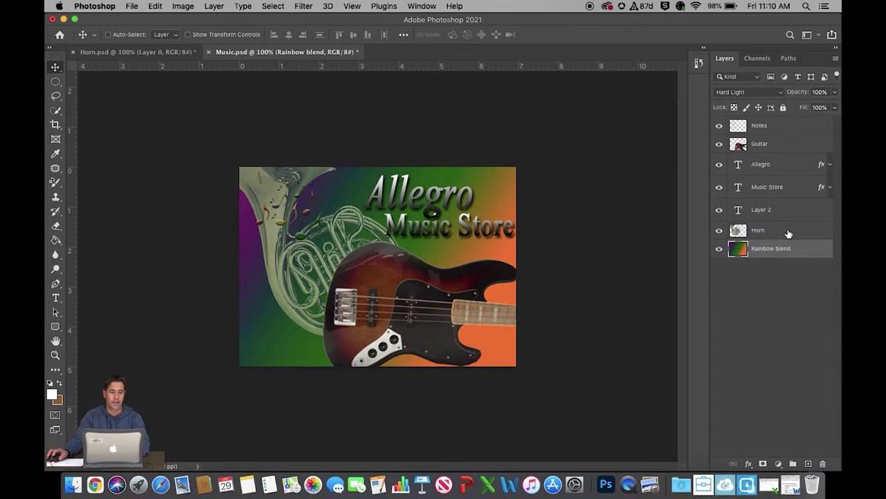
# Convert the Rainbow blend layer into a locked Background via Layer > New > Background from Layer.
pyautogui.click(216, 9)
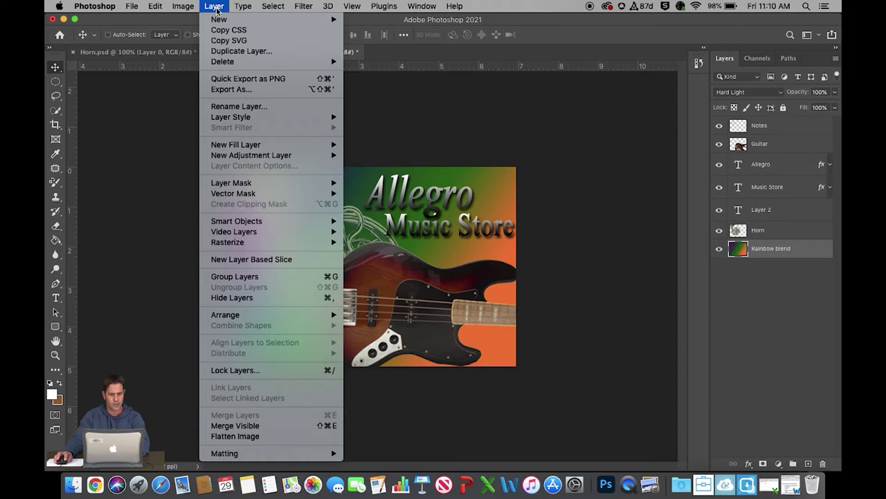
pyautogui.moveTo(219, 20)
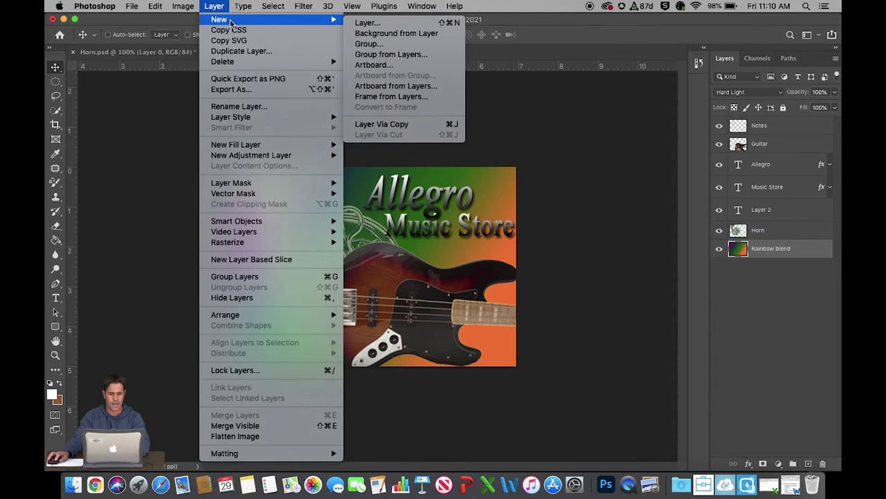
pyautogui.click(396, 34)
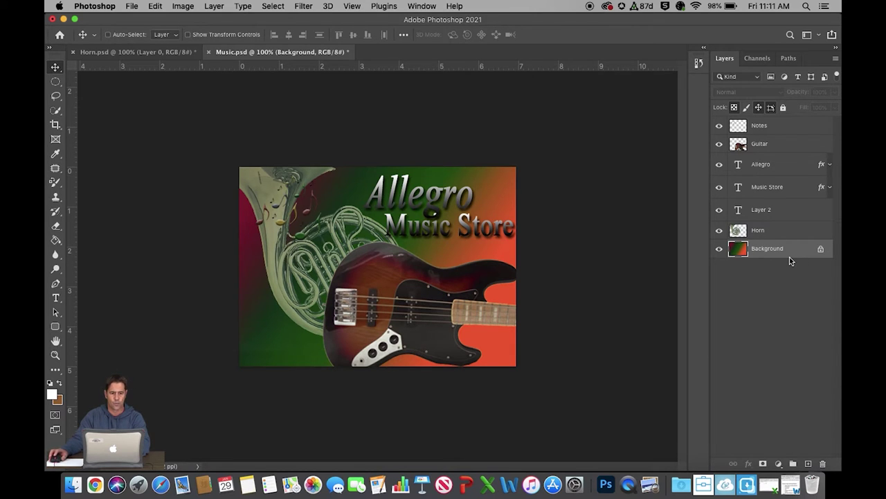
pyautogui.click(132, 7)
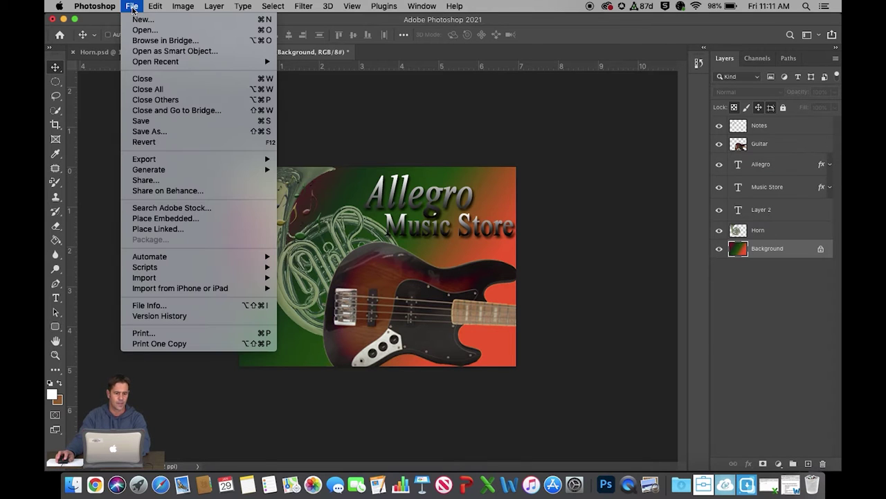
# Save Music.psd into a new 'Week 3' folder under Desktop > Image Editing, keeping maximum compatibility.
pyautogui.click(162, 132)
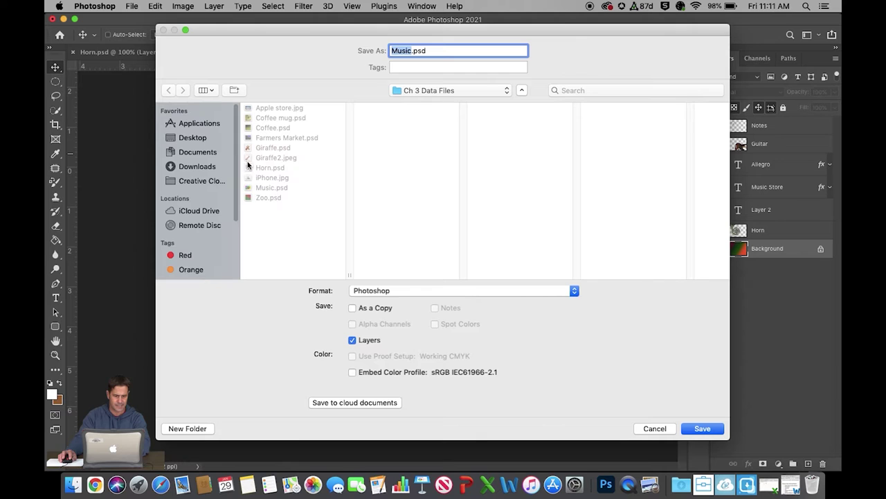
pyautogui.click(199, 139)
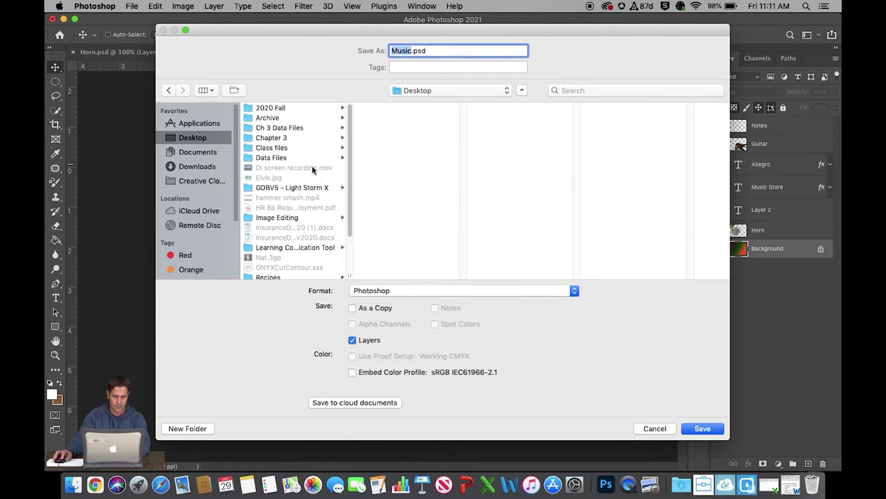
pyautogui.moveTo(352, 178); pyautogui.dragTo(353, 221)
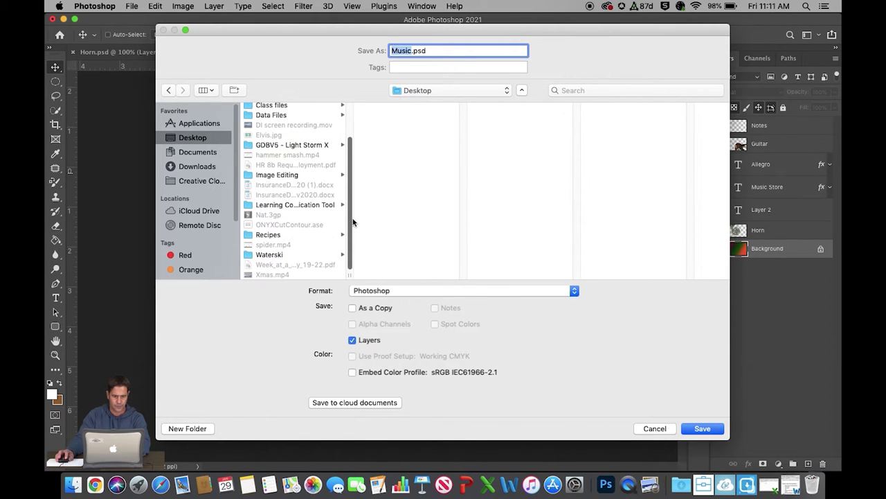
pyautogui.click(270, 174)
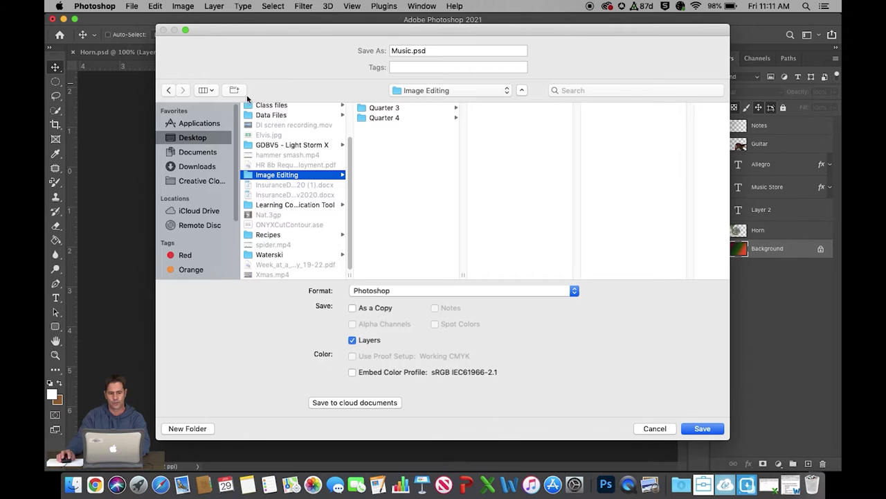
pyautogui.click(235, 91)
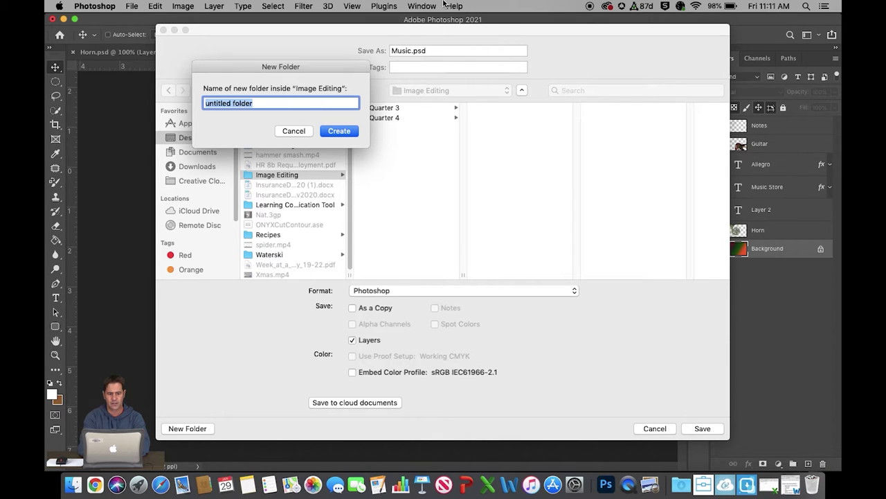
pyautogui.write('Week 3')
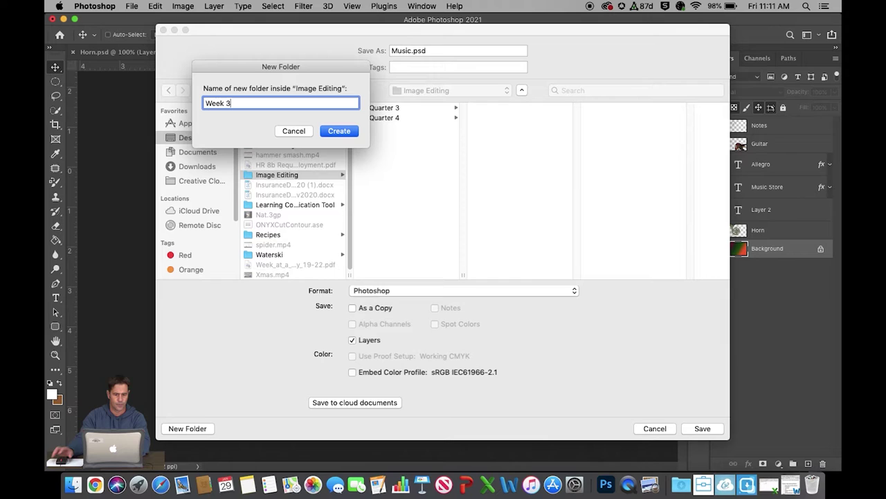
pyautogui.click(337, 131)
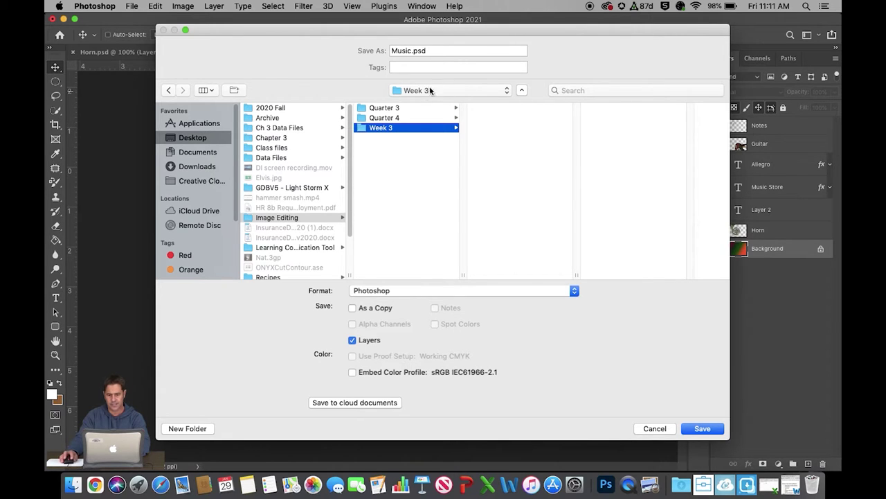
pyautogui.click(707, 430)
pyautogui.click(579, 208)
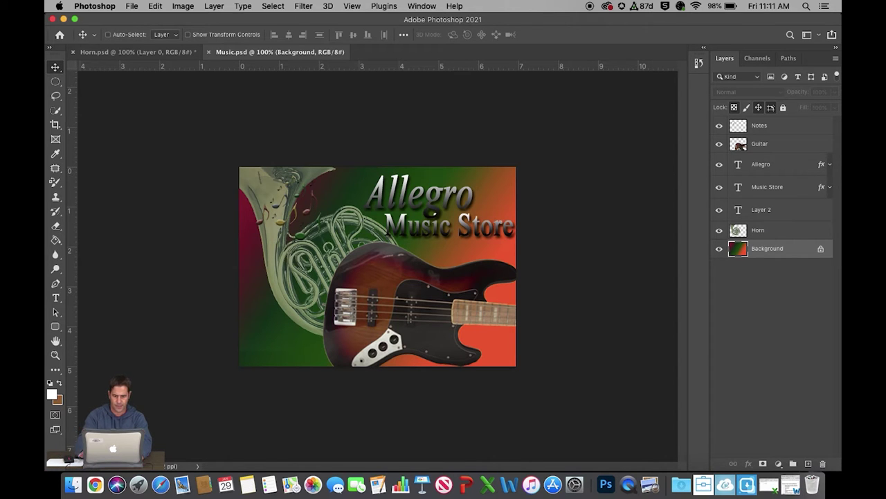
# Zoom the poster to 150%, take a full-screen screenshot, then minimize Photoshop.
pyautogui.press('super+plus')
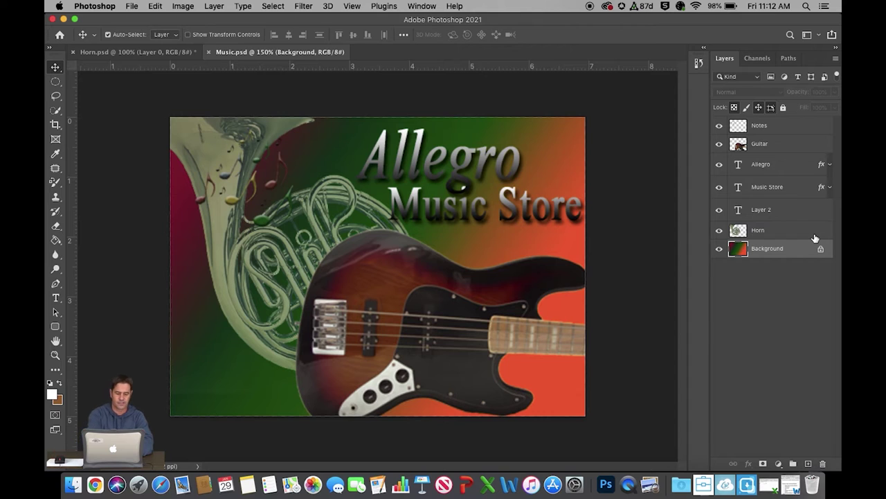
pyautogui.press('super+shift+3')
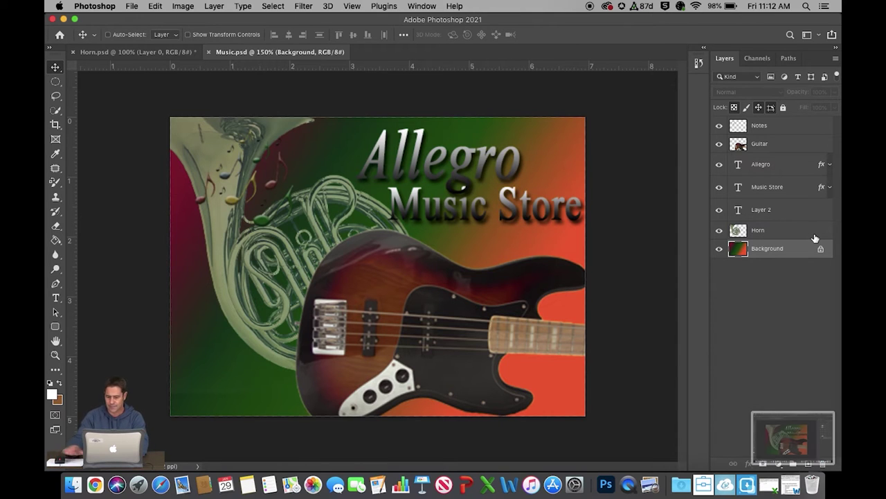
pyautogui.press('XF86AudioLowerVolume')
pyautogui.press('XF86AudioRaiseVolume')
pyautogui.press('XF86AudioRaiseVolume')
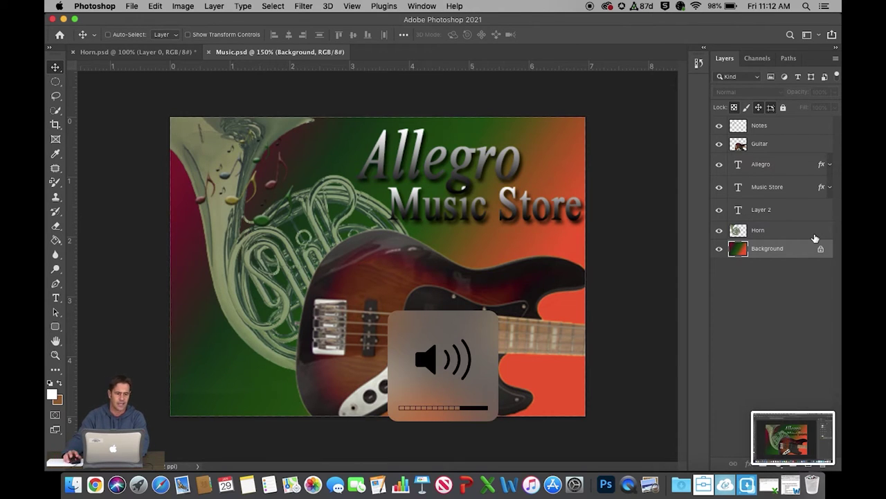
pyautogui.click(63, 19)
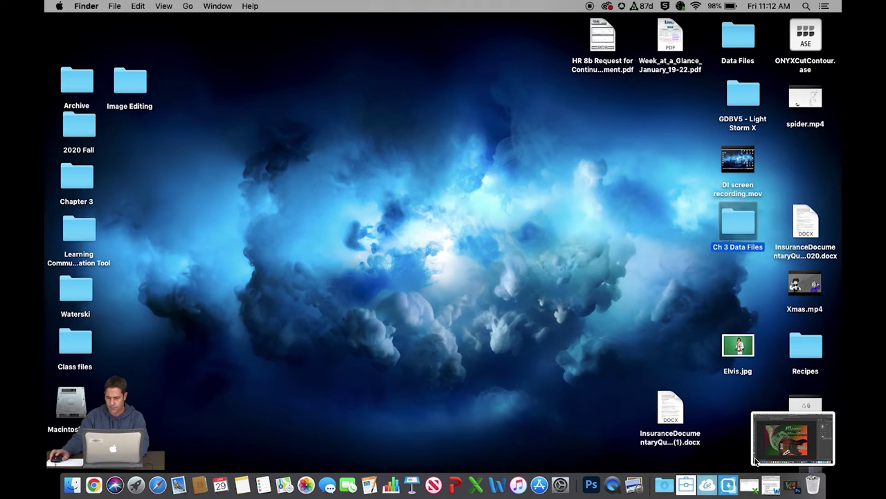
# Rename the desktop screenshot to 'Music Store' and move it into Image Editing > Week 3.
pyautogui.moveTo(738, 159)
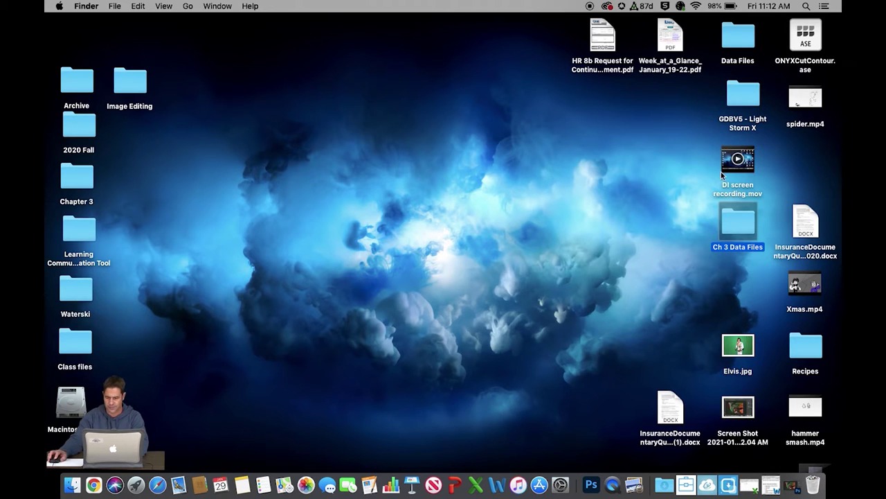
pyautogui.moveTo(739, 419); pyautogui.dragTo(426, 246)
pyautogui.rightClick(424, 277)
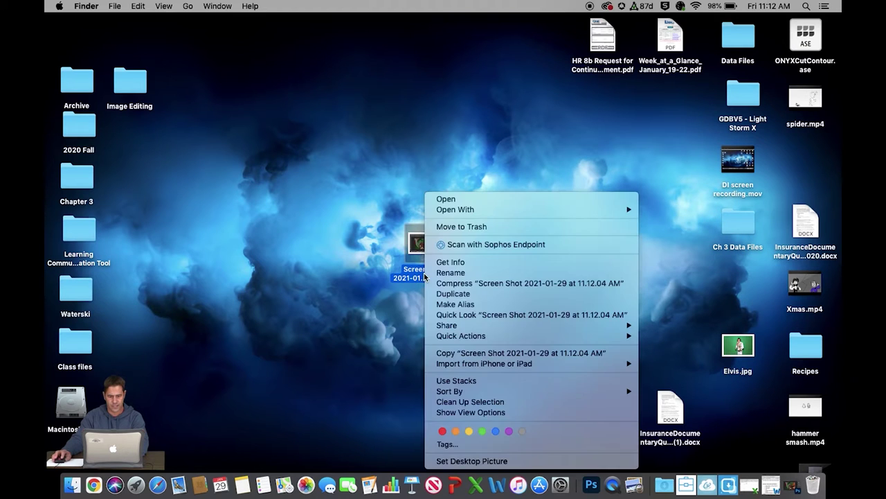
pyautogui.click(457, 273)
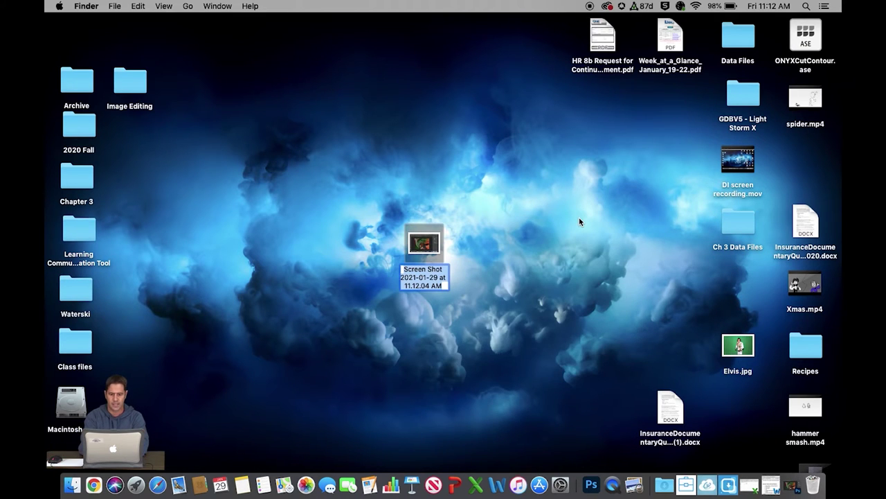
pyautogui.write('Musi')
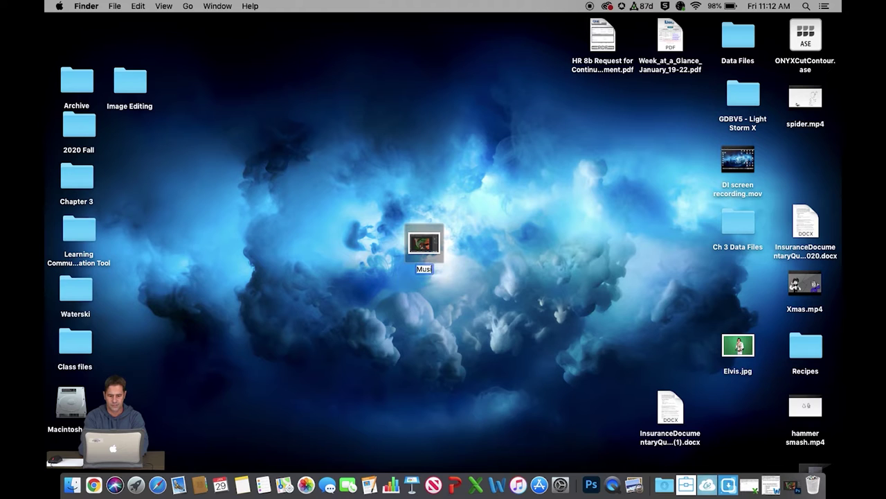
pyautogui.write('c Store')
pyautogui.press('Return')
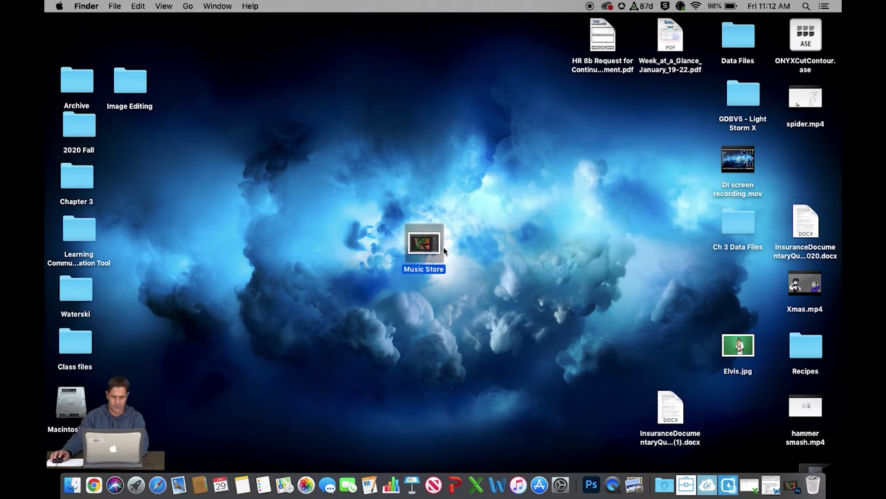
pyautogui.moveTo(427, 251); pyautogui.dragTo(164, 82)
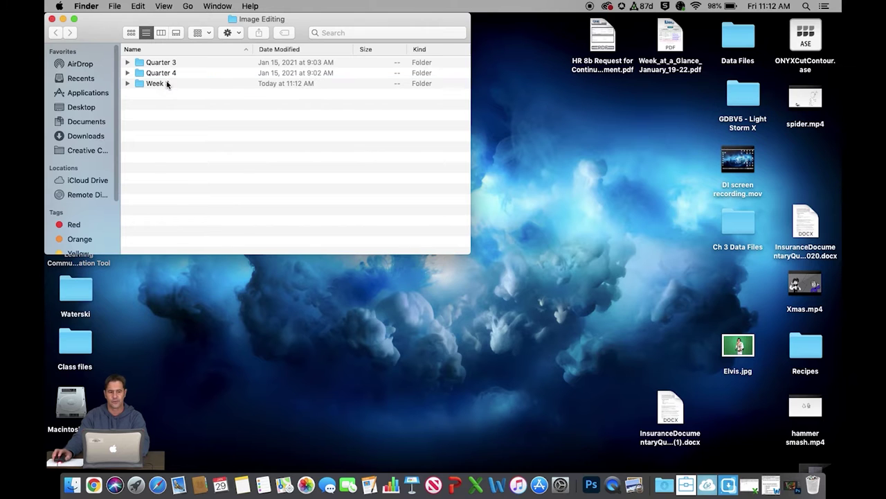
pyautogui.click(52, 19)
# Restore Photoshop, close Music.psd, and close Horn.psd without saving.
pyautogui.click(793, 489)
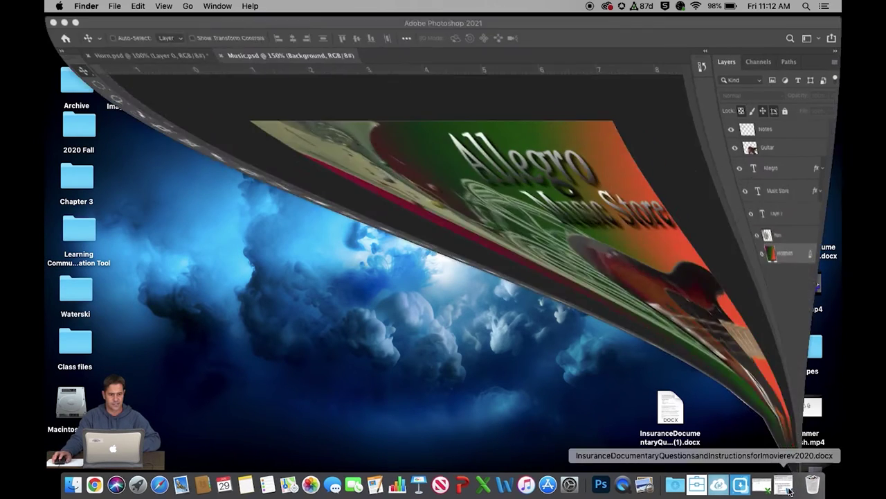
pyautogui.click(208, 53)
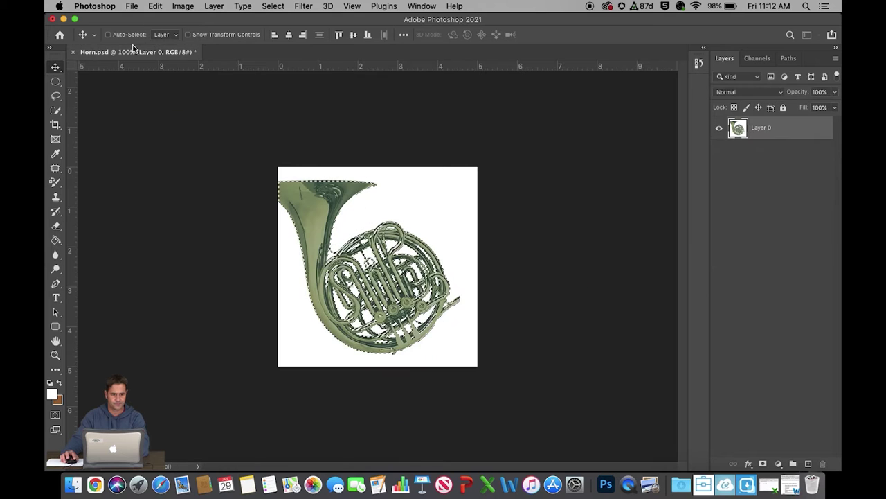
pyautogui.click(72, 52)
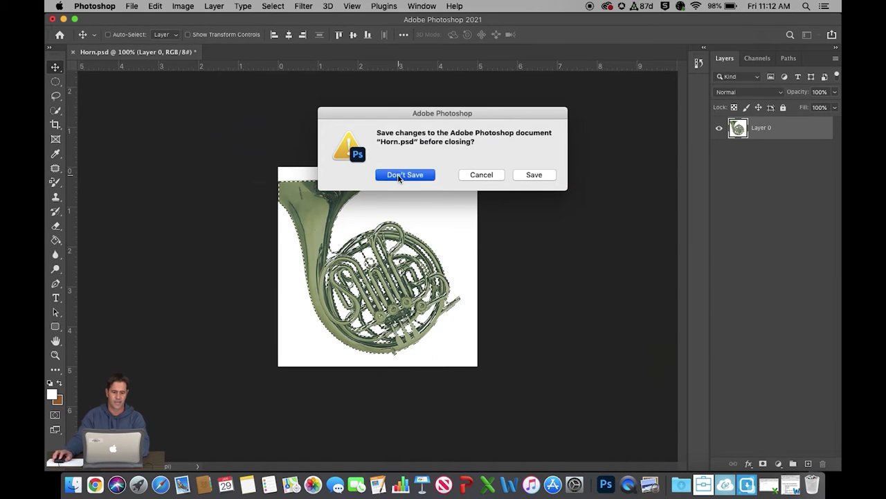
pyautogui.click(399, 176)
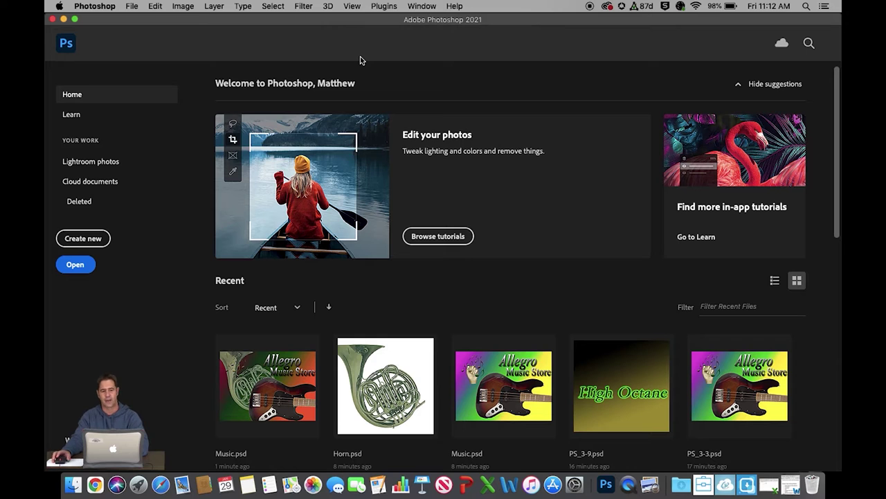
# Open iPhone.jpg and Apple store.jpg together from Desktop > Ch 3 Data Files.
pyautogui.click(133, 6)
pyautogui.click(147, 31)
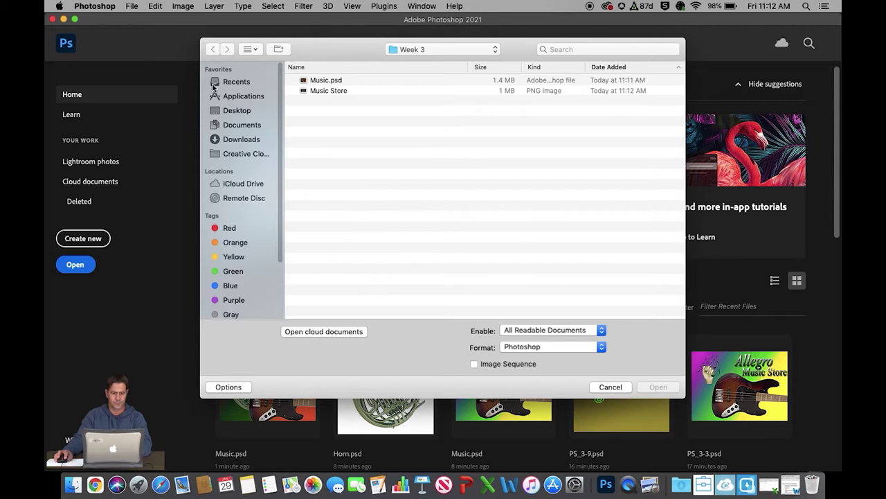
pyautogui.click(238, 112)
pyautogui.doubleClick(345, 303)
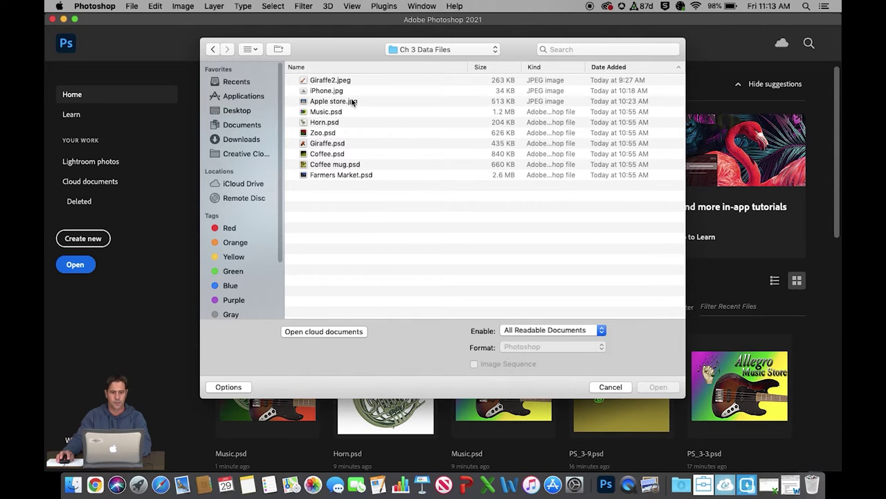
pyautogui.click(320, 93)
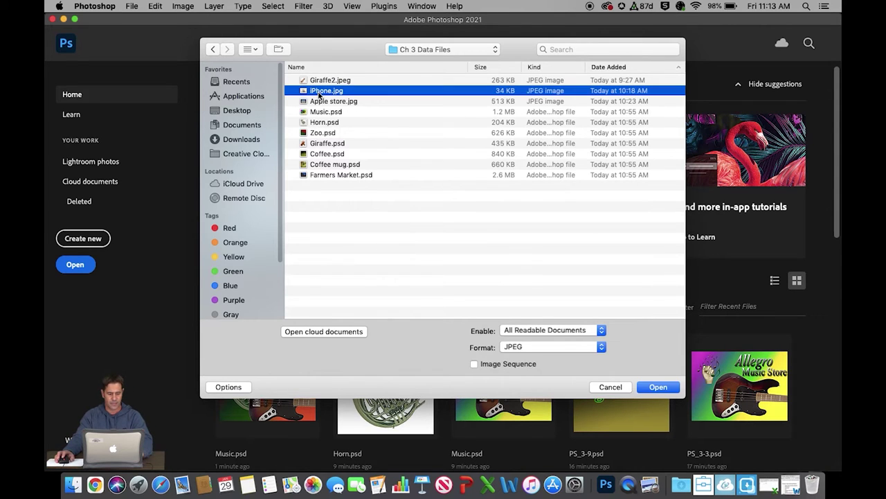
pyautogui.keyDown('shift'); pyautogui.click(324, 102); pyautogui.keyUp('shift')
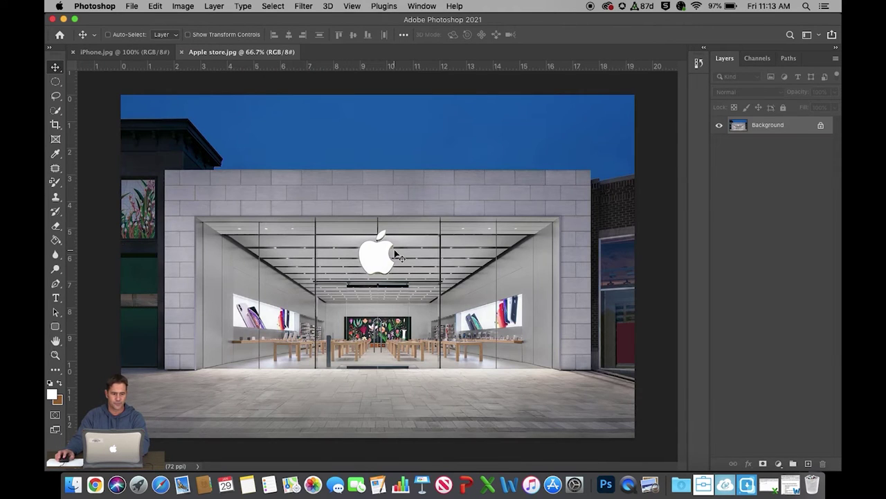
# Switch to iPhone.jpg and unlock its Background into an editable Layer 0.
pyautogui.click(121, 52)
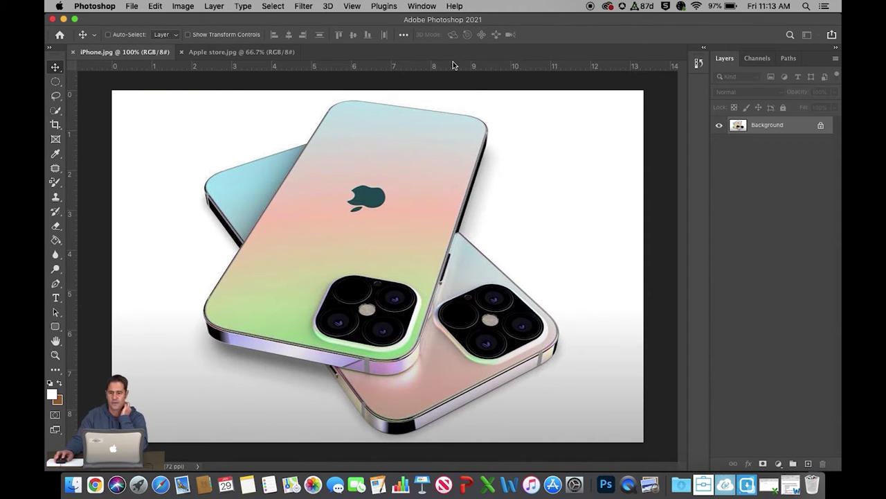
pyautogui.click(821, 125)
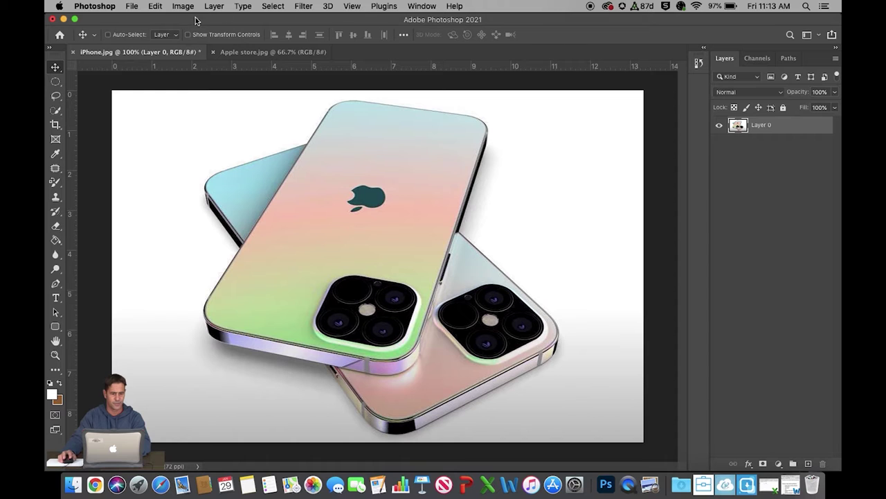
pyautogui.click(269, 7)
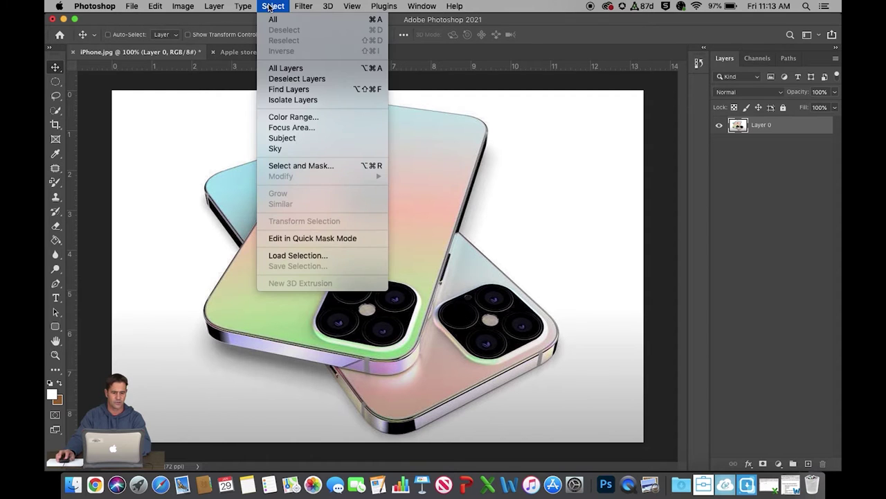
pyautogui.click(350, 118)
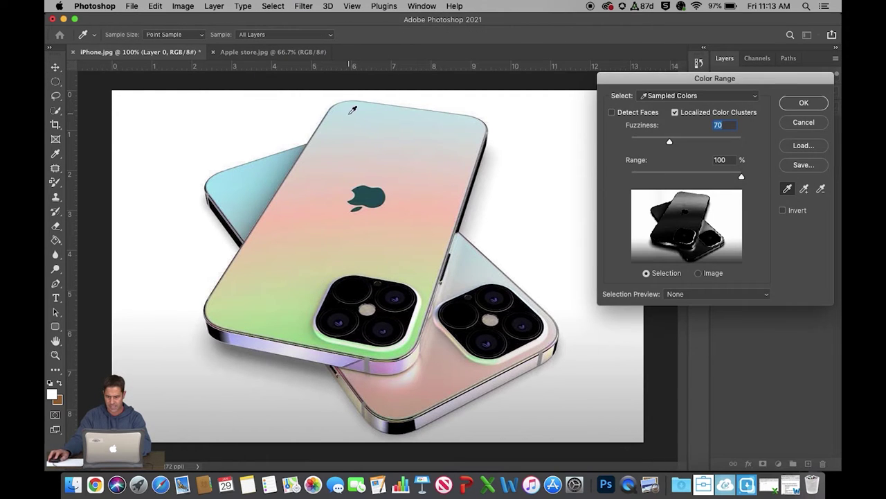
pyautogui.click(553, 263)
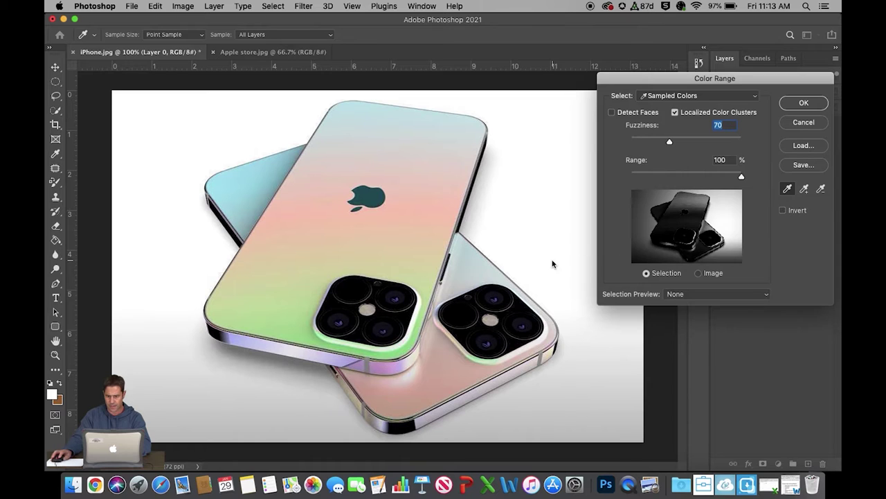
pyautogui.click(804, 190)
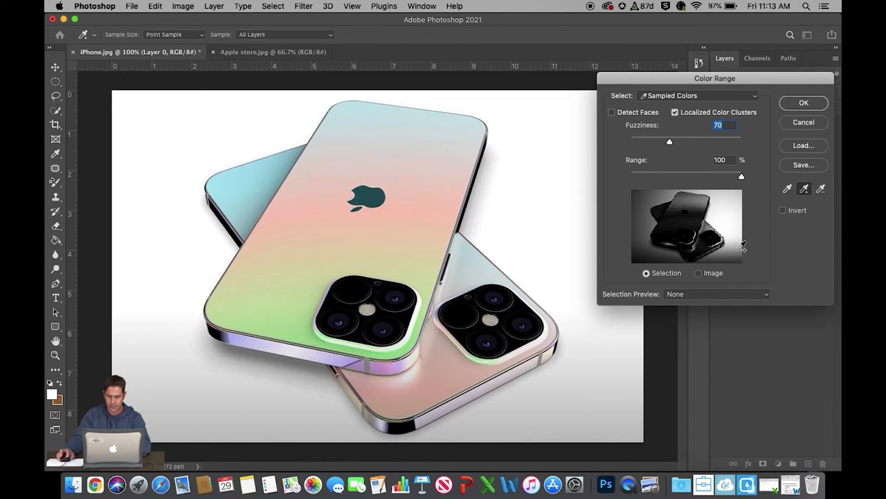
pyautogui.click(739, 252)
pyautogui.click(669, 255)
pyautogui.click(645, 220)
pyautogui.click(643, 199)
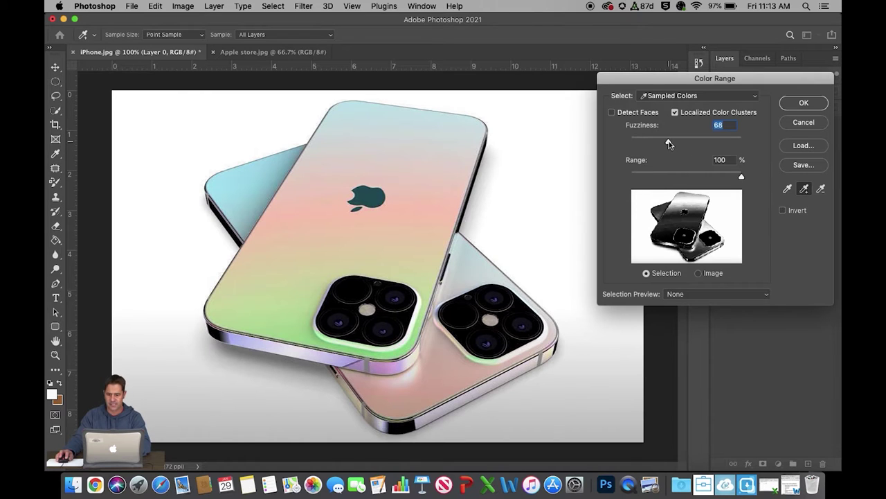
pyautogui.moveTo(647, 149); pyautogui.dragTo(652, 140)
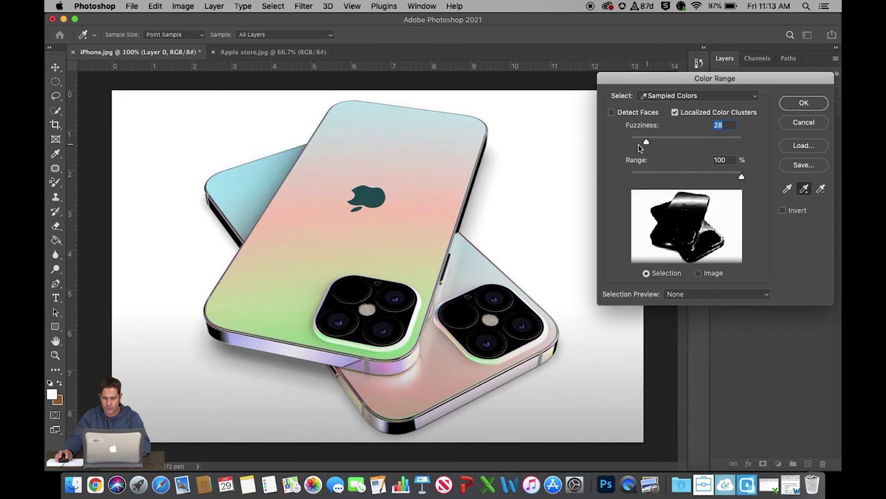
pyautogui.click(639, 144)
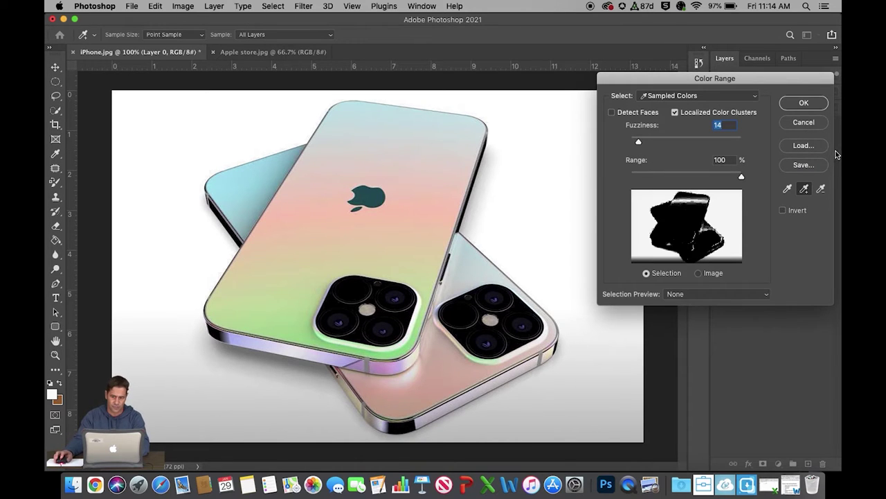
pyautogui.click(800, 123)
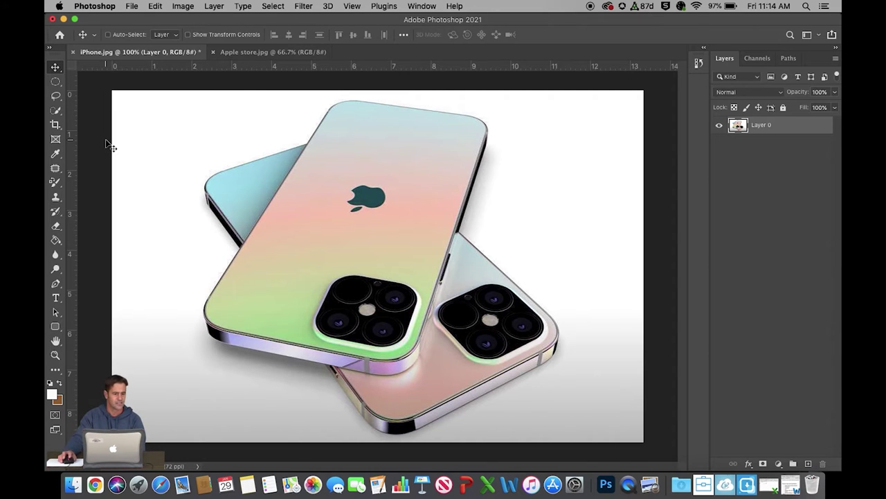
# Pick the Quick Selection Tool and look through the Window > Workspace options.
pyautogui.click(57, 111)
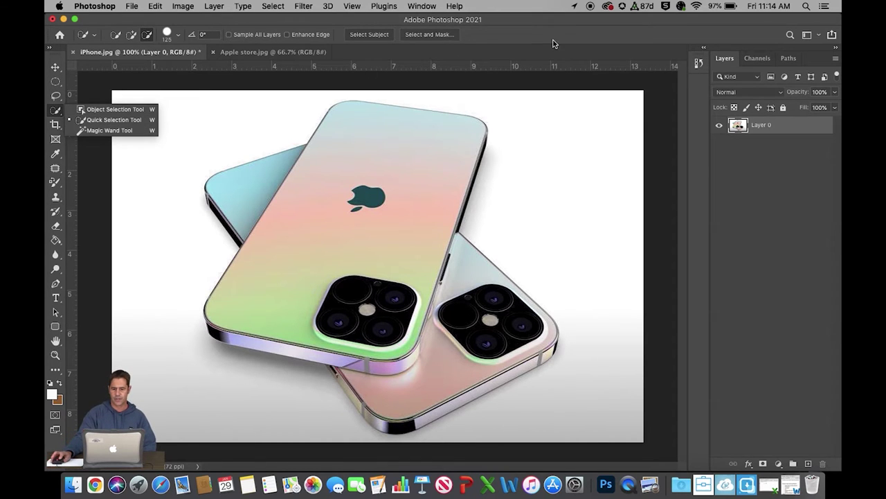
pyautogui.click(413, 7)
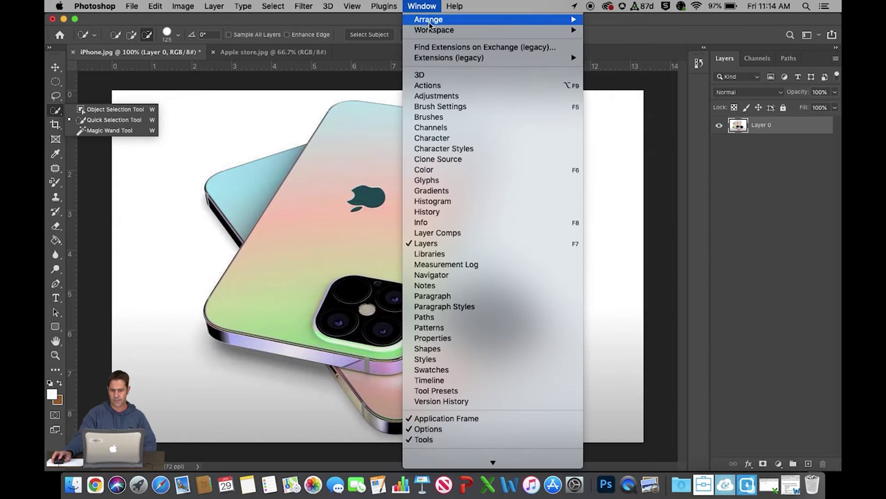
pyautogui.moveTo(432, 32)
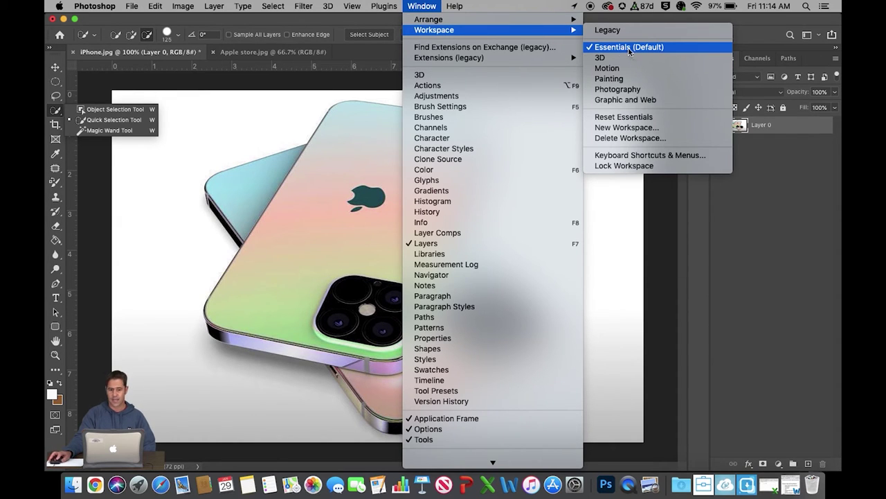
pyautogui.click(484, 5)
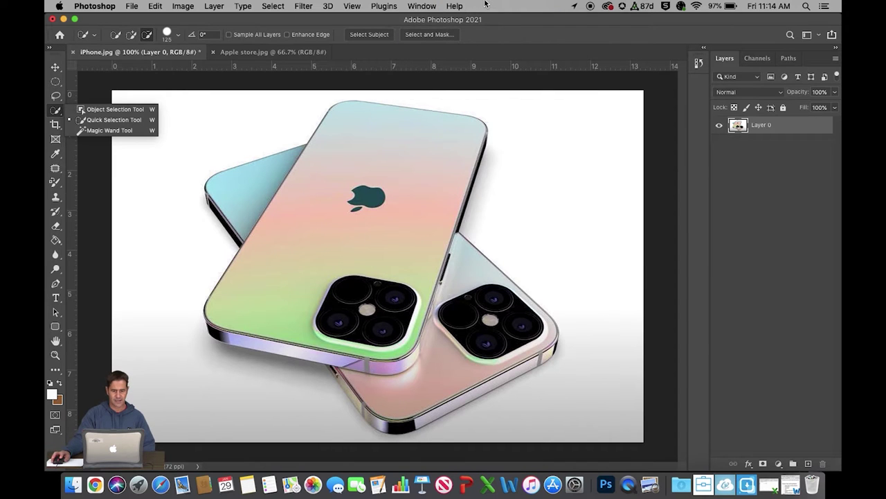
pyautogui.click(421, 6)
pyautogui.moveTo(447, 30)
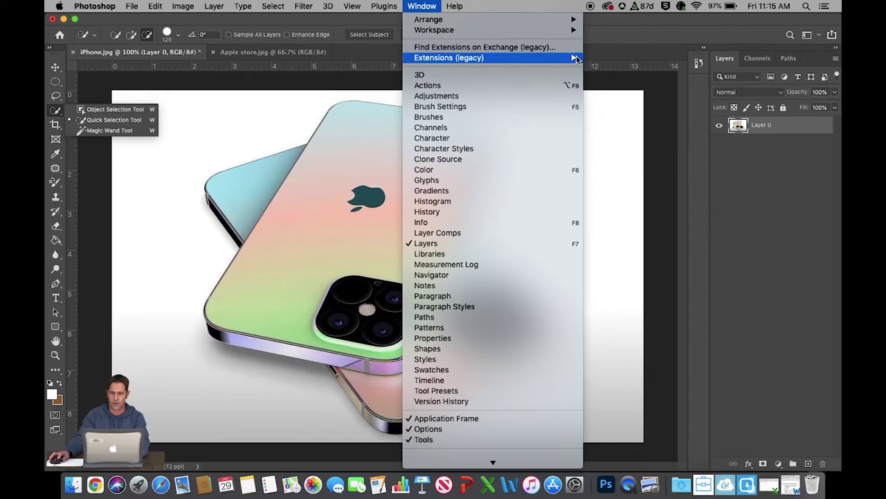
pyautogui.click(642, 42)
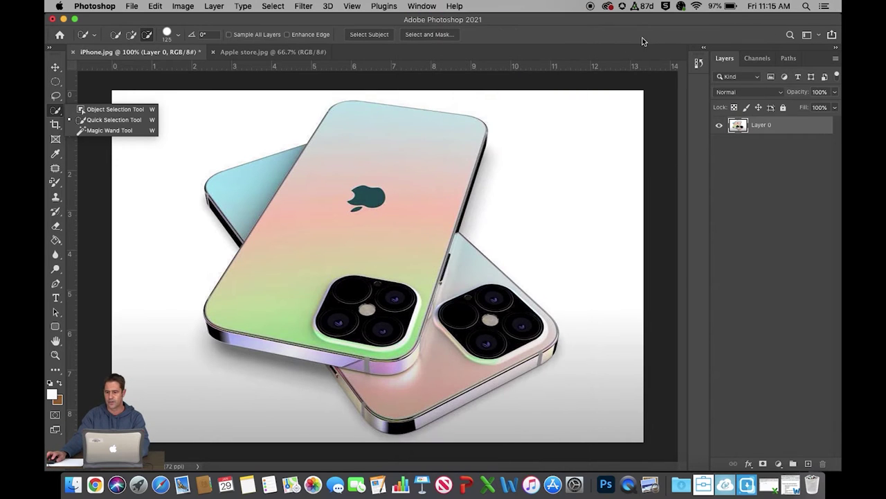
# Search help for 'quick sele', then close the search panel.
pyautogui.click(789, 35)
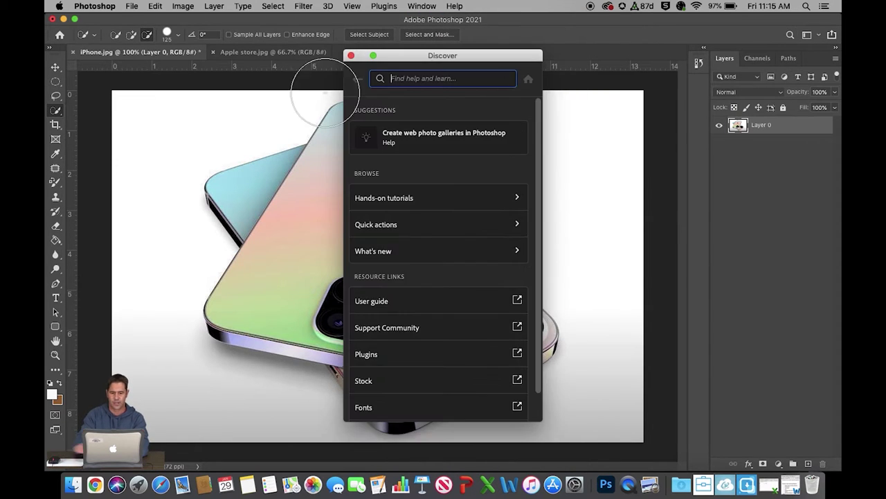
pyautogui.write('quick selection')
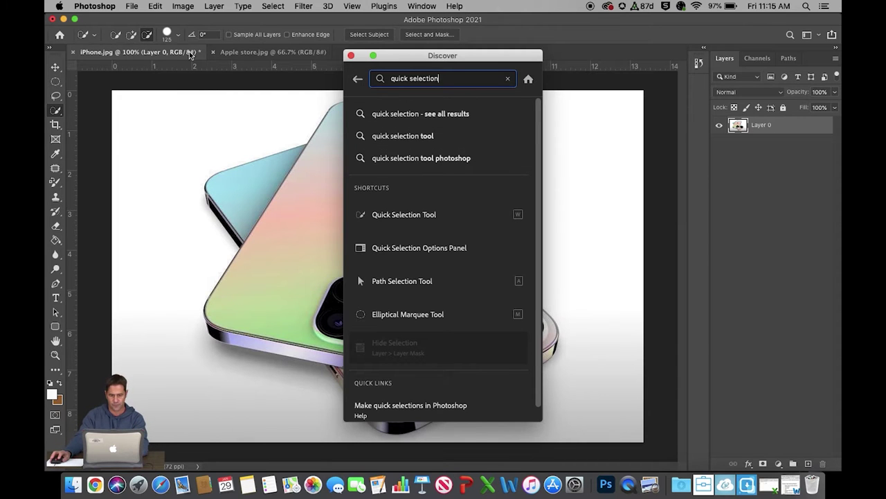
pyautogui.click(351, 56)
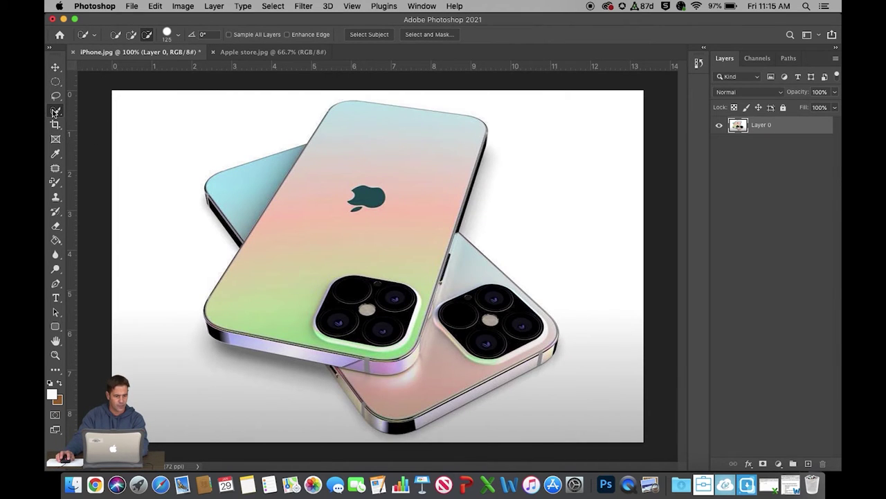
# Choose the Quick Selection brush, try a first selection across both phones, then deselect.
pyautogui.click(56, 112)
pyautogui.click(114, 120)
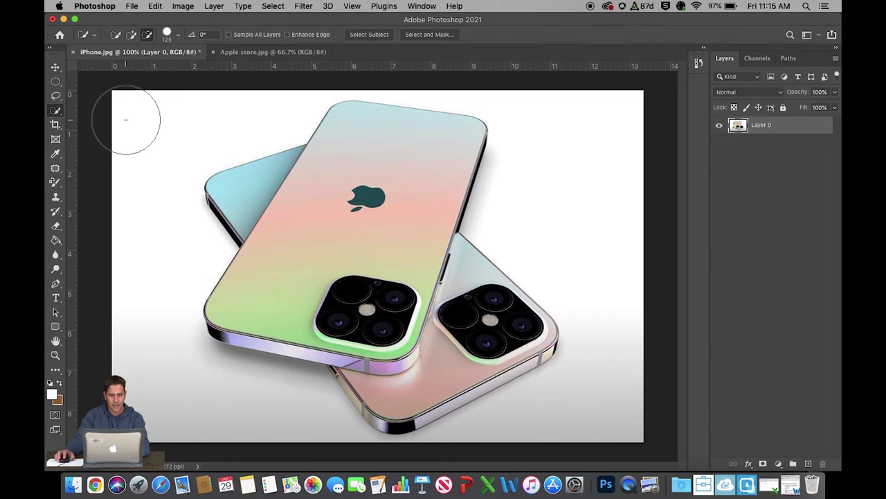
pyautogui.click(115, 35)
pyautogui.moveTo(360, 141)
pyautogui.mouseDown()
pyautogui.moveTo(408, 149)
pyautogui.moveTo(395, 197)
pyautogui.mouseUp()
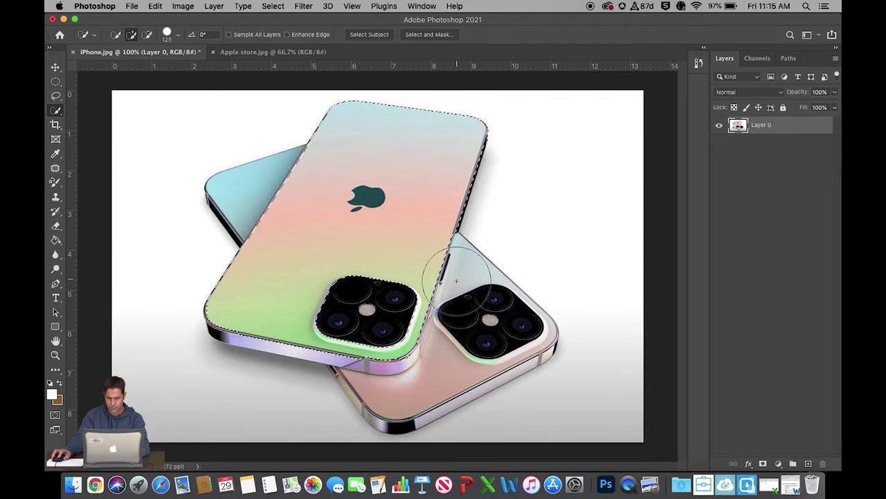
pyautogui.moveTo(433, 278)
pyautogui.mouseDown()
pyautogui.moveTo(471, 294)
pyautogui.moveTo(478, 322)
pyautogui.moveTo(492, 332)
pyautogui.moveTo(488, 349)
pyautogui.mouseUp()
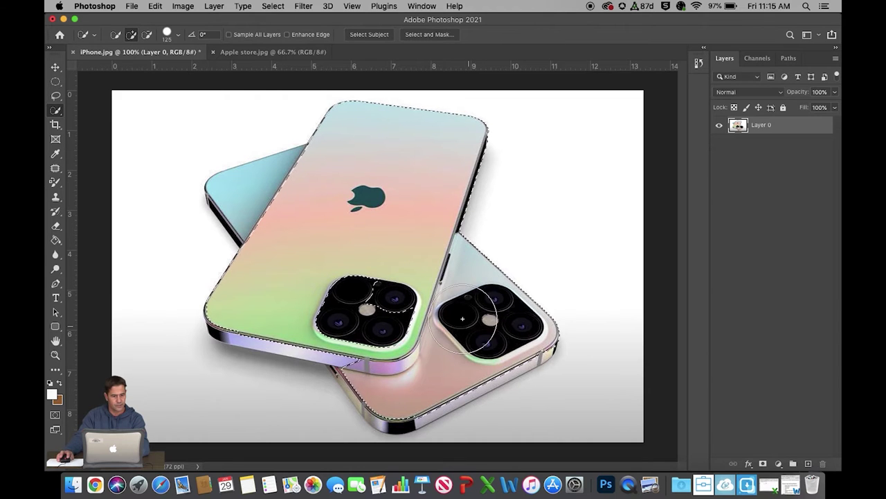
pyautogui.press('super+d')
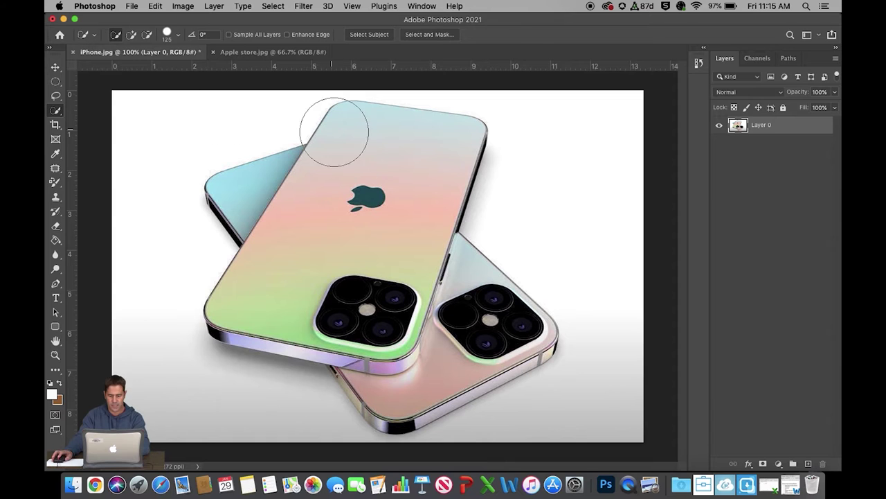
# Shrink the brush to 80, retry the front phone and back camera, then deselect.
pyautogui.press('[')
pyautogui.press('[')
pyautogui.press('[')
pyautogui.moveTo(360, 142); pyautogui.dragTo(424, 168)
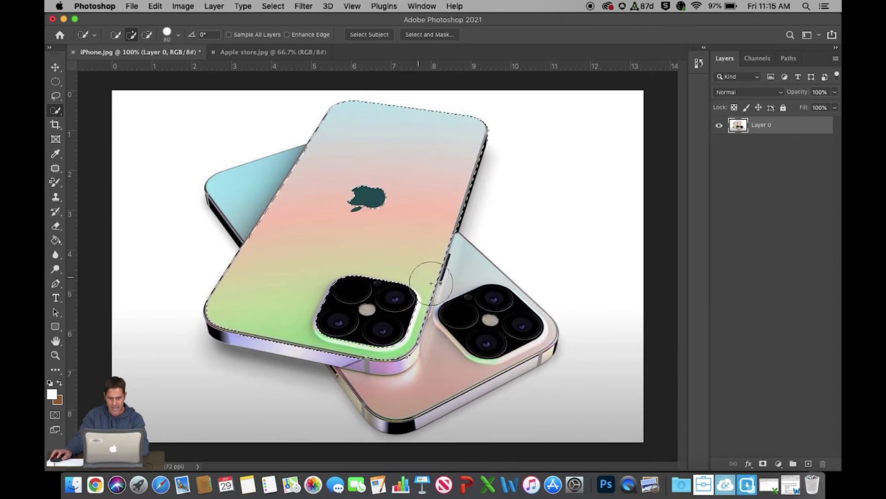
pyautogui.moveTo(481, 305); pyautogui.dragTo(500, 328)
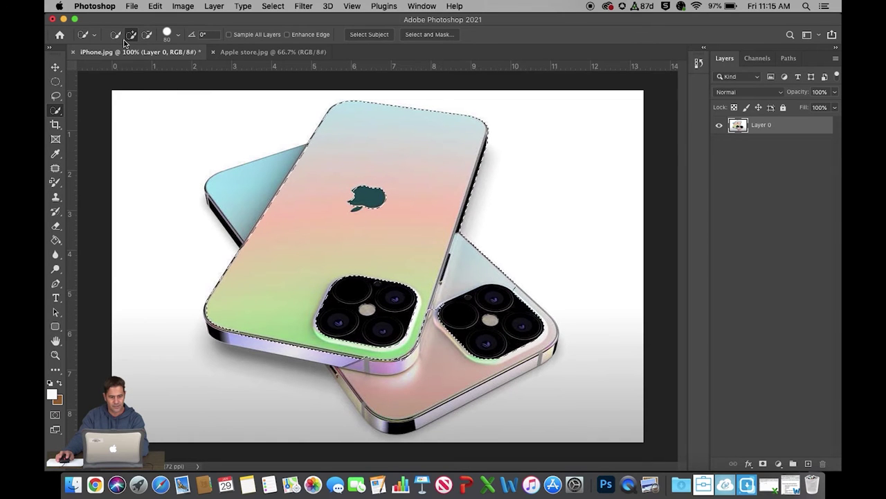
pyautogui.press('super+d')
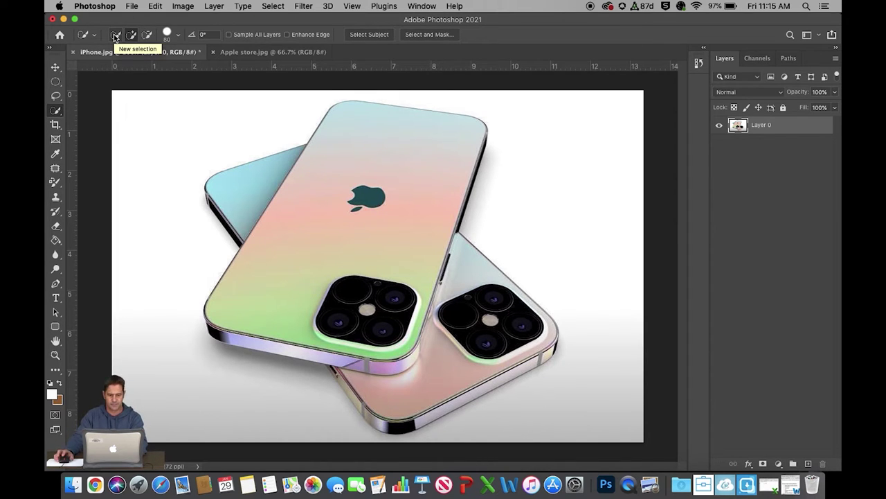
# In Add to Selection mode, select the front phone, back phone's top edge and camera, and Apple logo.
pyautogui.click(133, 38)
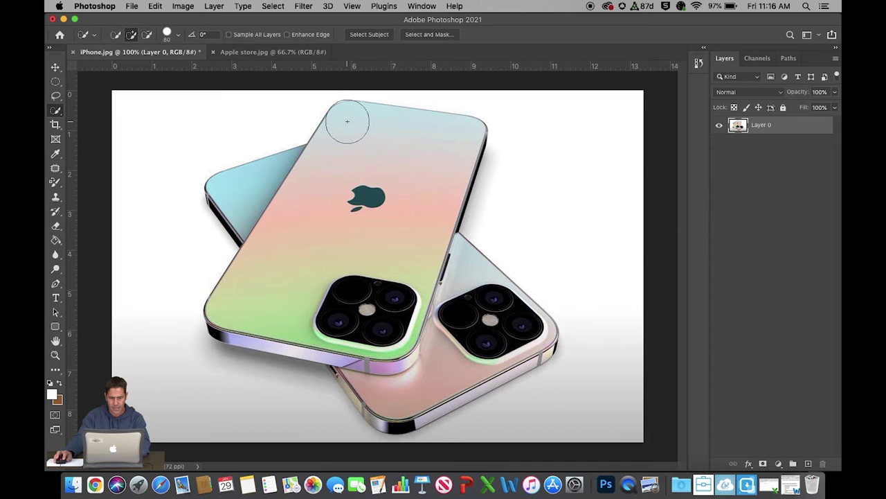
pyautogui.moveTo(348, 123); pyautogui.dragTo(367, 150)
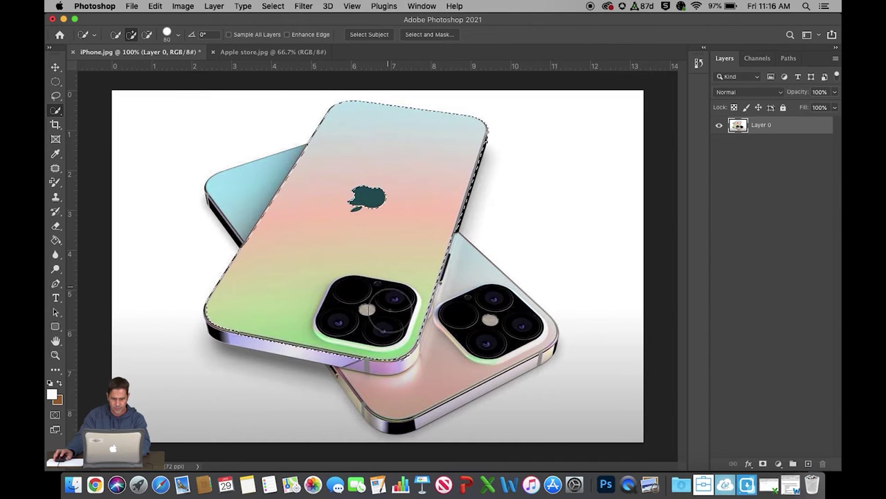
pyautogui.moveTo(390, 319)
pyautogui.mouseDown()
pyautogui.moveTo(439, 340)
pyautogui.moveTo(439, 277)
pyautogui.moveTo(450, 297)
pyautogui.moveTo(444, 271)
pyautogui.moveTo(463, 305)
pyautogui.moveTo(445, 357)
pyautogui.moveTo(435, 313)
pyautogui.moveTo(379, 367)
pyautogui.moveTo(361, 360)
pyautogui.moveTo(373, 385)
pyautogui.moveTo(350, 356)
pyautogui.moveTo(420, 390)
pyautogui.moveTo(381, 397)
pyautogui.moveTo(397, 409)
pyautogui.moveTo(533, 338)
pyautogui.mouseUp()
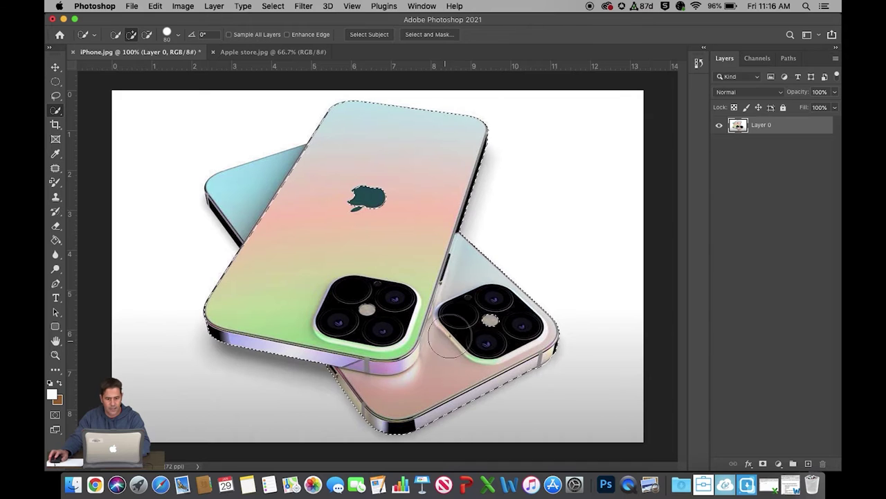
pyautogui.click(372, 197)
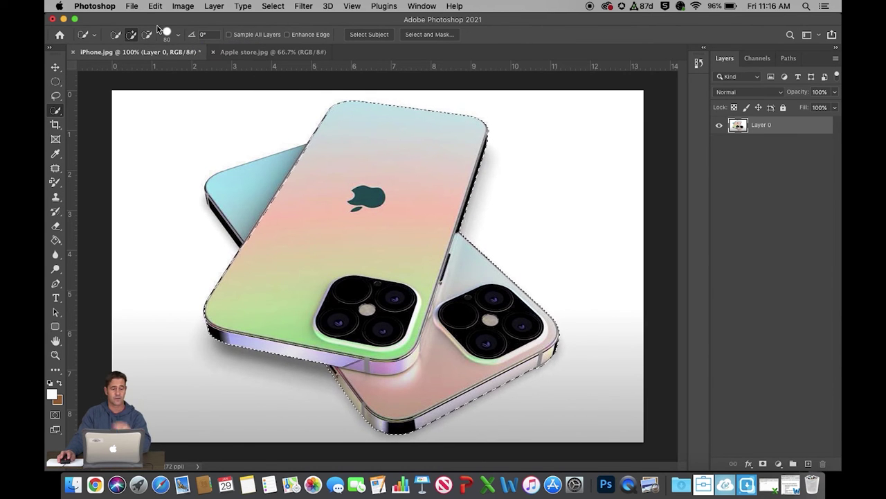
# Shrink the Quick Selection brush to about 50 px and add the back phone's cyan upper-left corner.
pyautogui.click(178, 34)
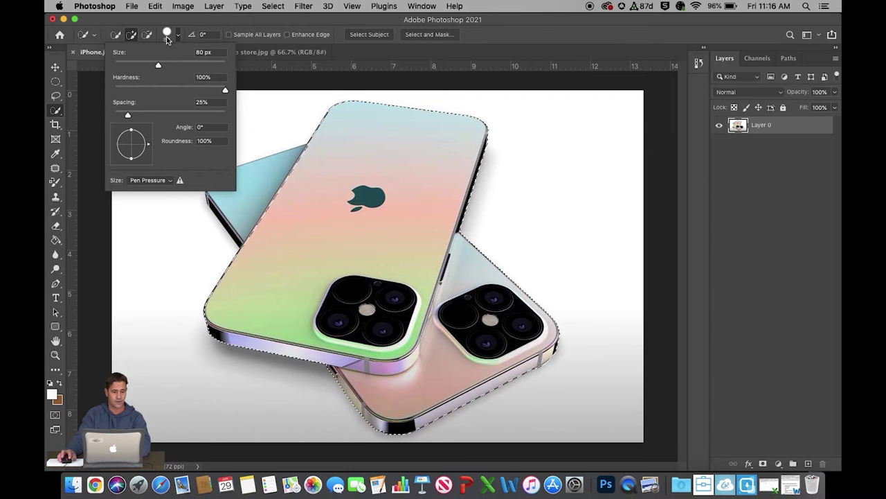
pyautogui.moveTo(134, 67); pyautogui.dragTo(143, 68)
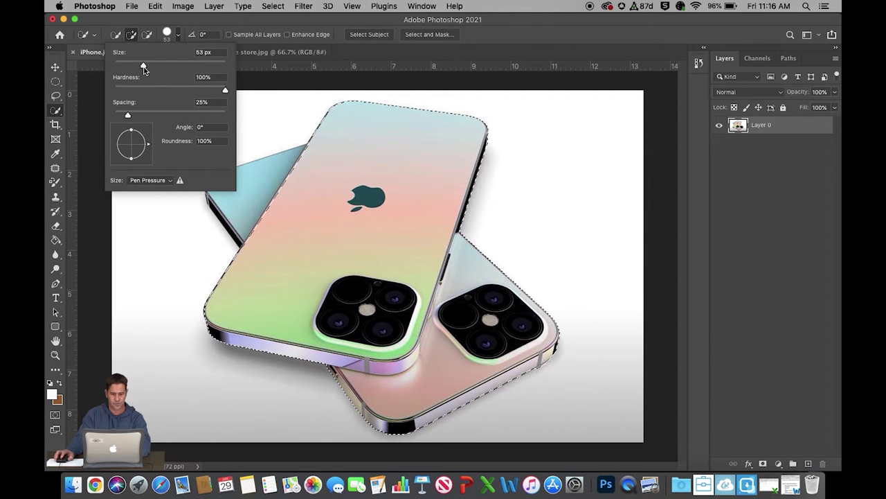
pyautogui.click(335, 185)
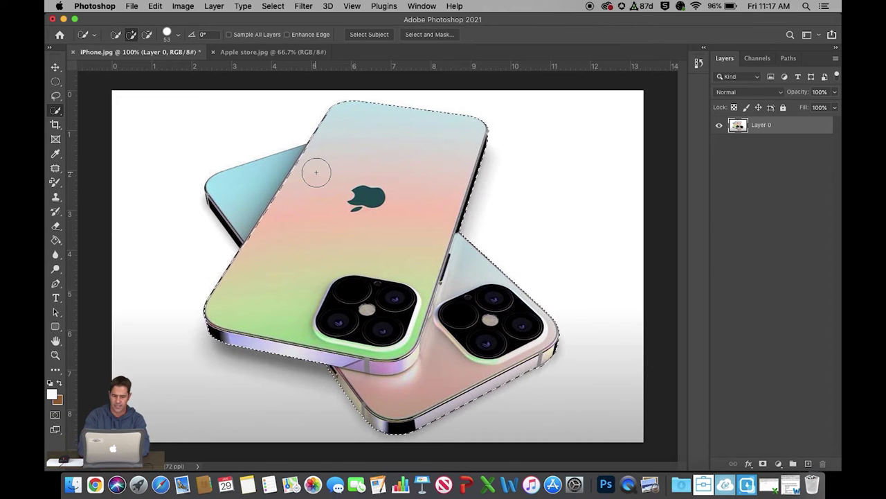
pyautogui.press('[')
pyautogui.press('[')
pyautogui.press('[')
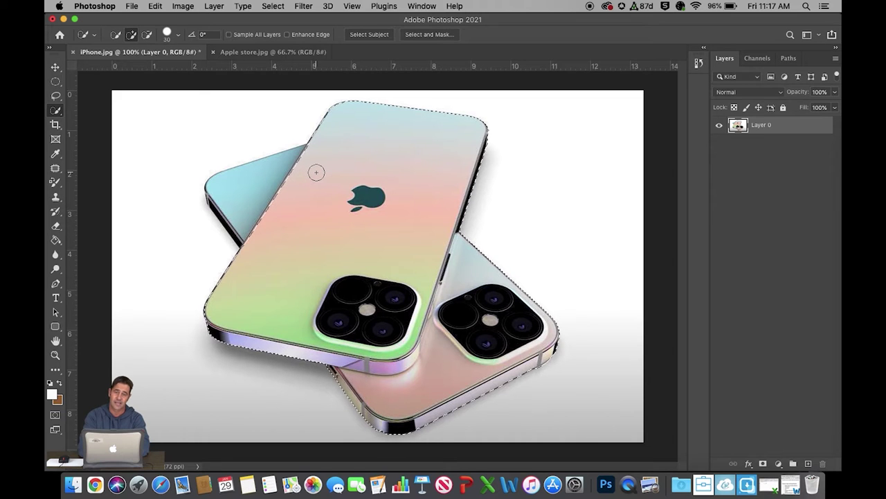
pyautogui.press(']')
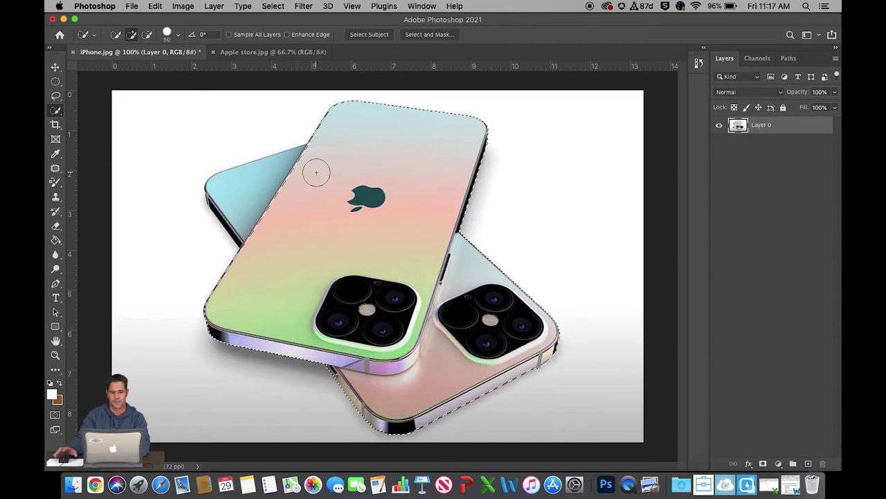
pyautogui.moveTo(300, 162); pyautogui.dragTo(277, 186)
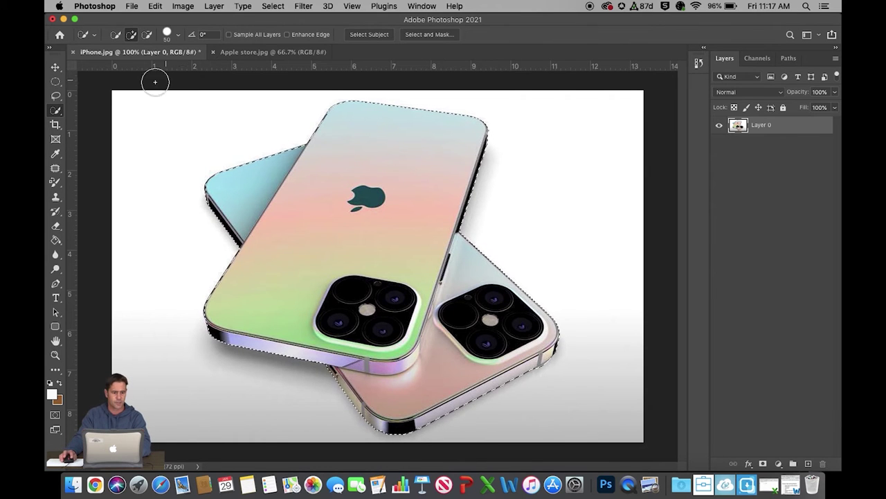
# Drag the selected phones into Apple store.jpg, dropping them at the lower left.
pyautogui.click(54, 68)
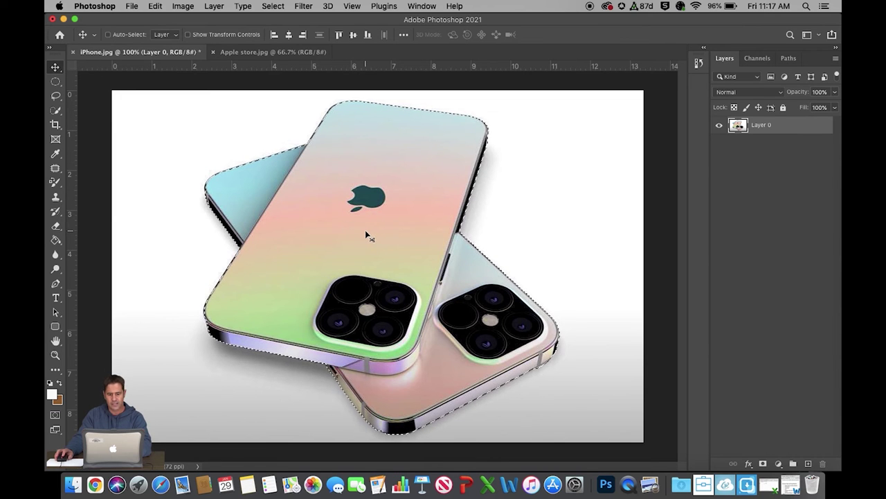
pyautogui.moveTo(365, 231); pyautogui.dragTo(279, 223)
pyautogui.moveTo(310, 283); pyautogui.dragTo(253, 296)
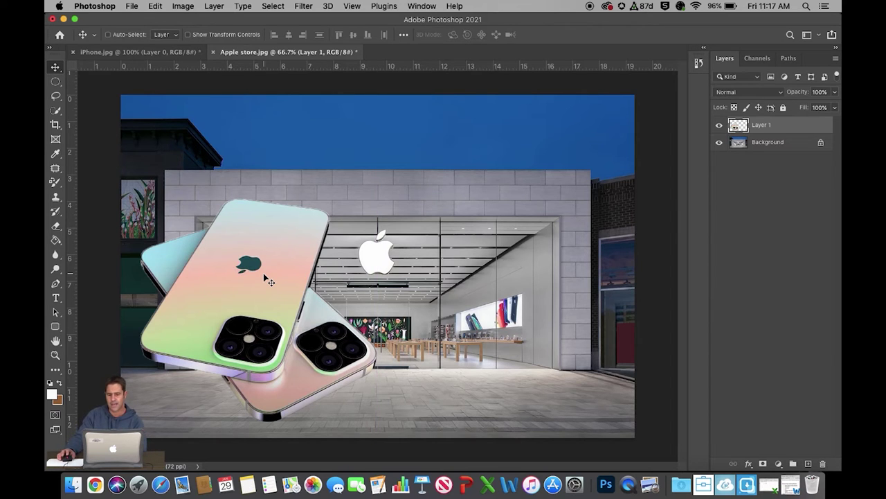
# Rename the new Layer 1 to 'iPhone'.
pyautogui.doubleClick(760, 126)
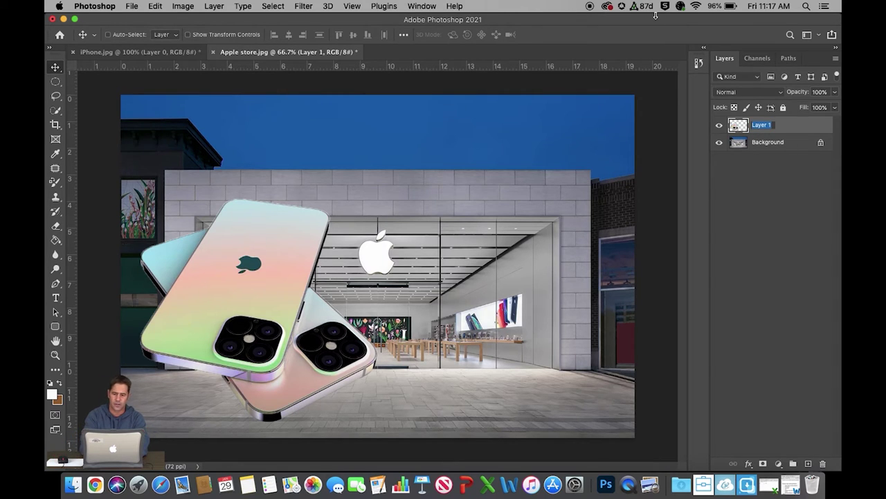
pyautogui.press('BackSpace')
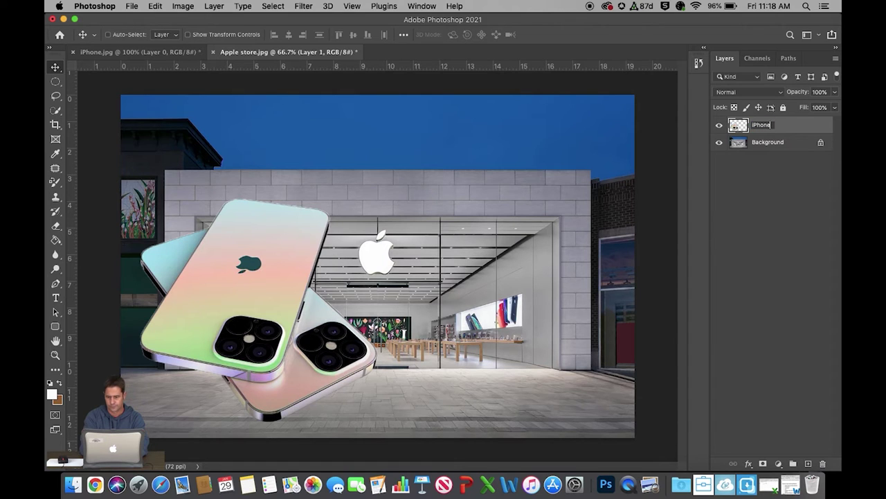
pyautogui.press('Return')
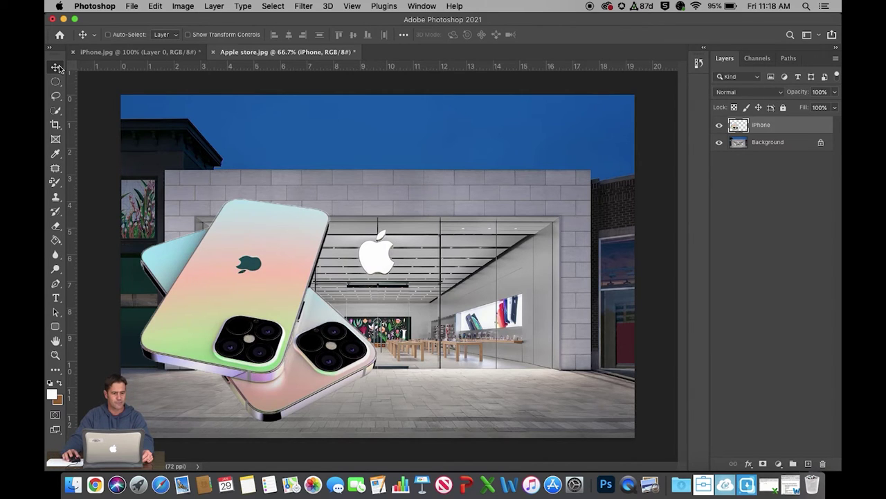
# Scale the iPhone layer to about 70% in the storefront's lower-left corner and commit.
pyautogui.click(187, 36)
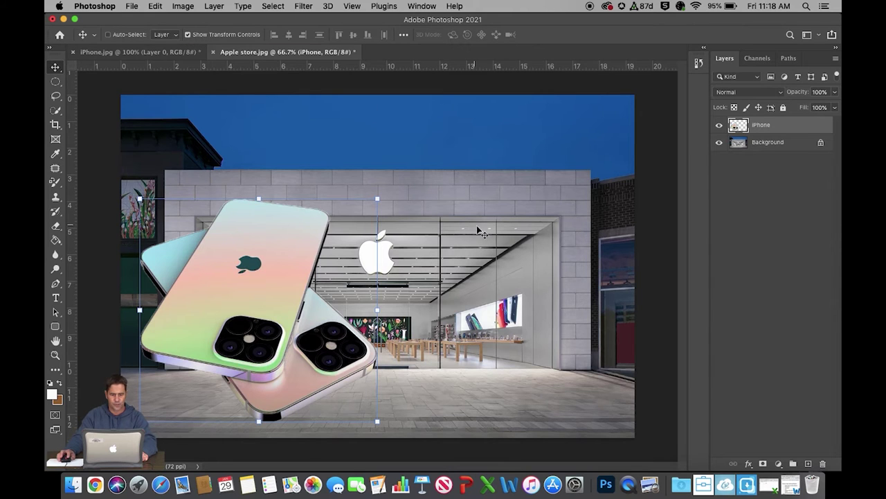
pyautogui.moveTo(378, 198); pyautogui.dragTo(303, 268)
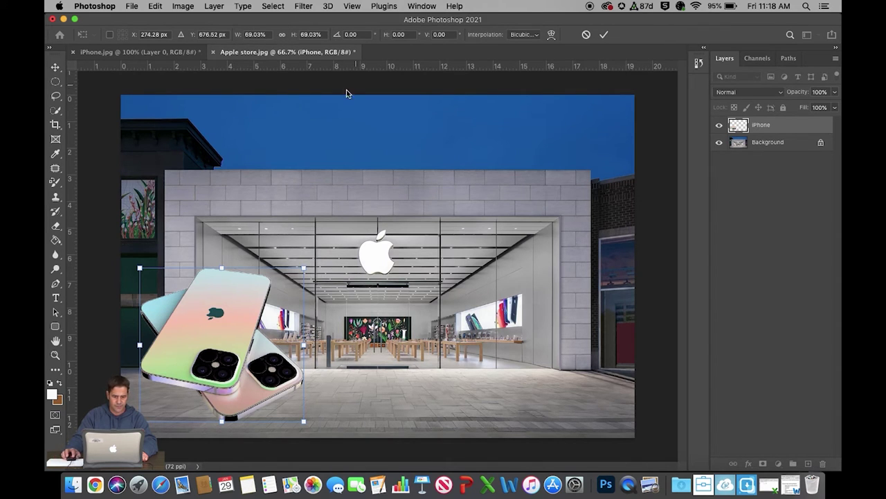
pyautogui.moveTo(305, 267); pyautogui.dragTo(308, 265)
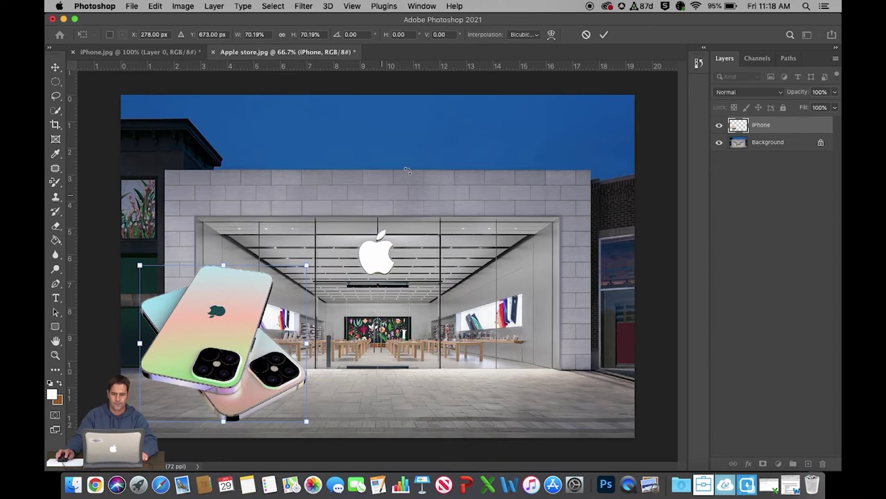
pyautogui.click(604, 35)
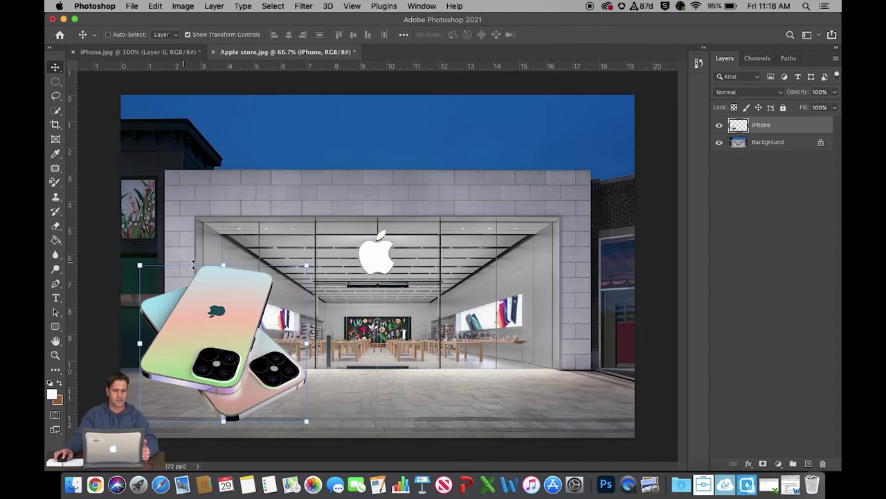
pyautogui.click(188, 34)
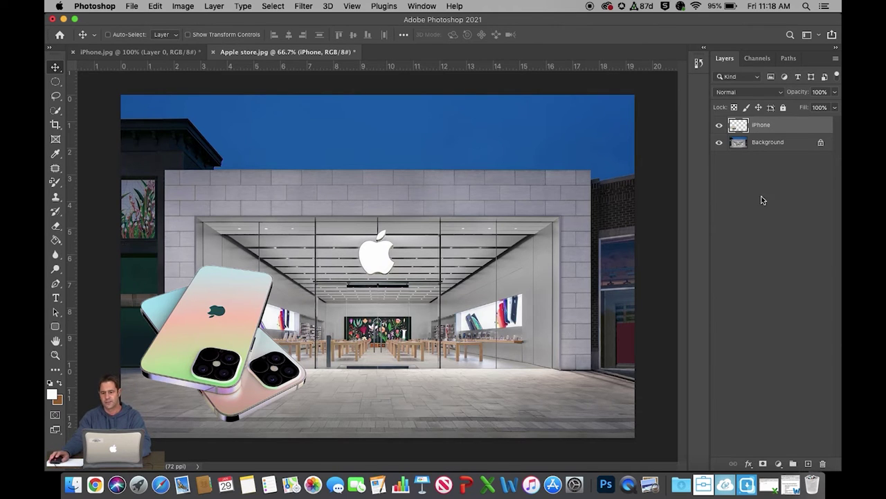
# Duplicate the iPhone layer, naming the copy 'iPhone 2'.
pyautogui.rightClick(767, 126)
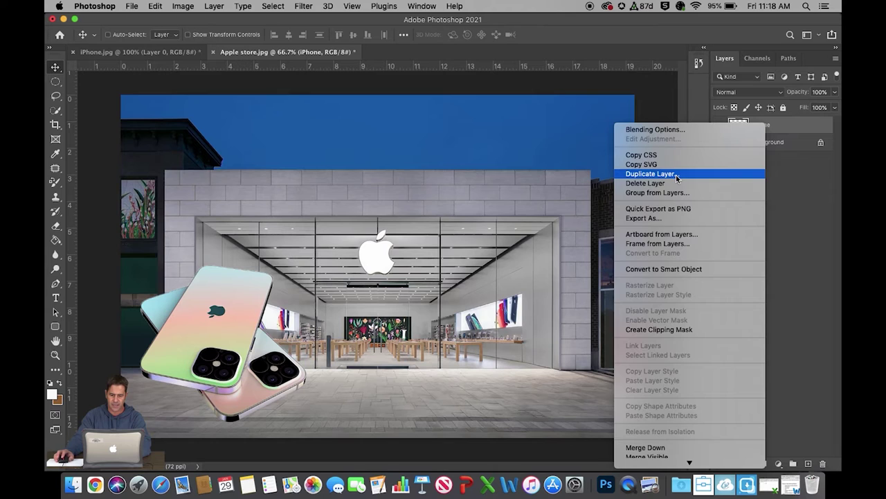
pyautogui.click(651, 174)
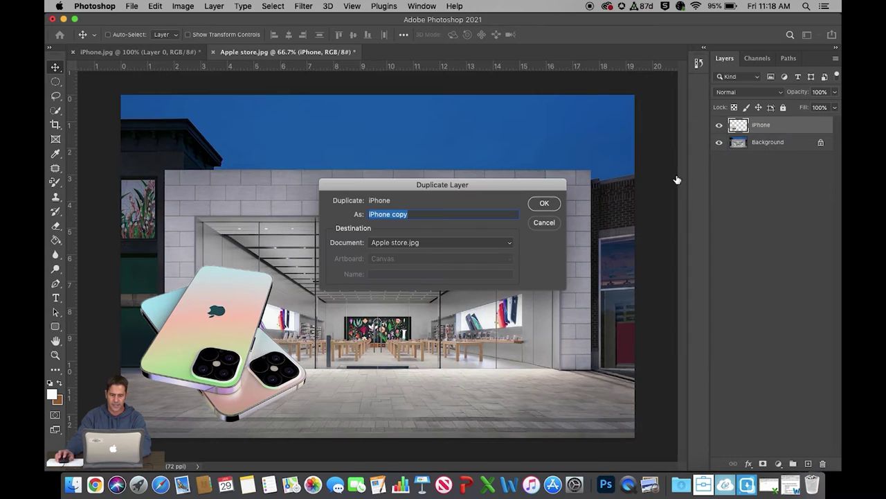
pyautogui.click(425, 214)
pyautogui.press('BackSpace')
pyautogui.press('BackSpace')
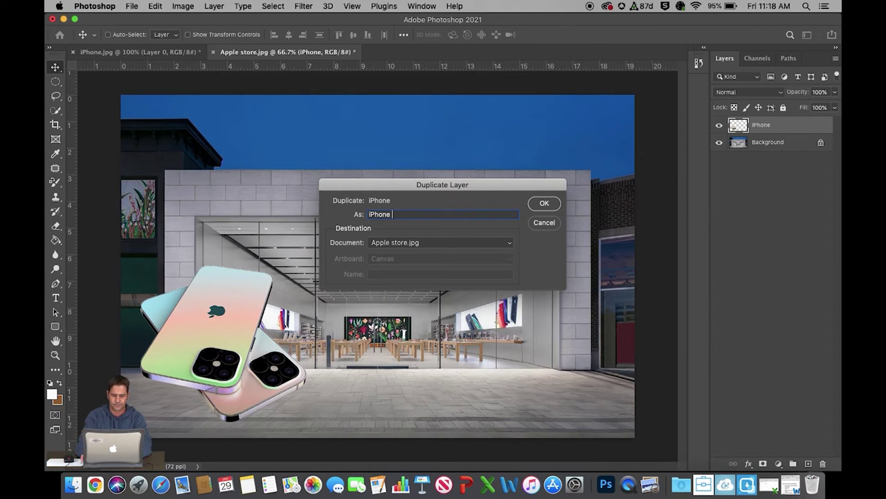
pyautogui.write('2')
pyautogui.press('Return')
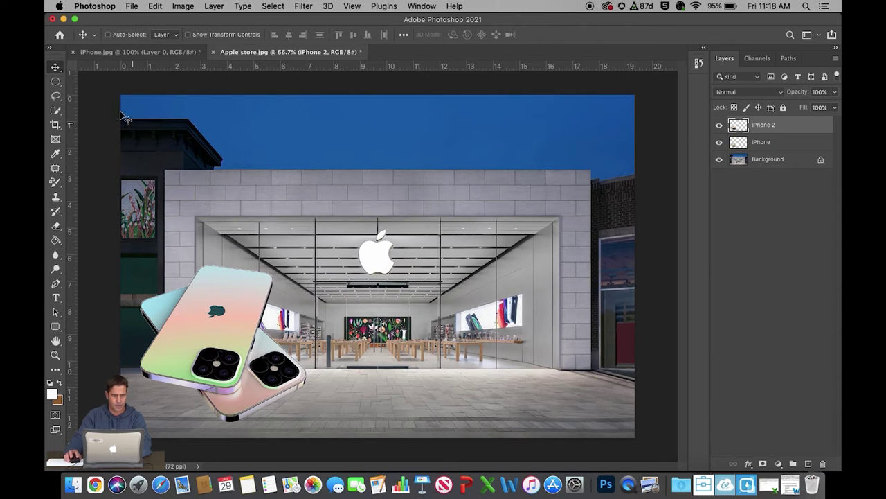
# Move the iPhone 2 phones to the storefront's right side and flip them horizontally.
pyautogui.click(55, 67)
pyautogui.moveTo(218, 317); pyautogui.dragTo(524, 314)
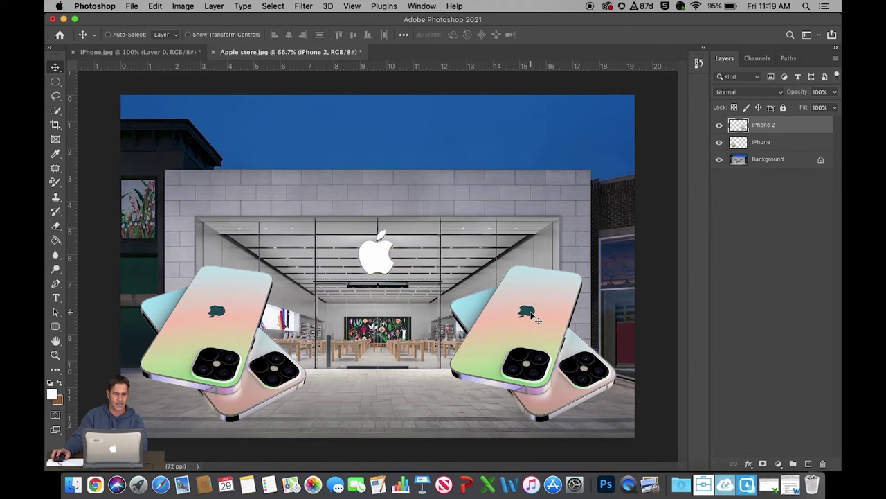
pyautogui.click(155, 7)
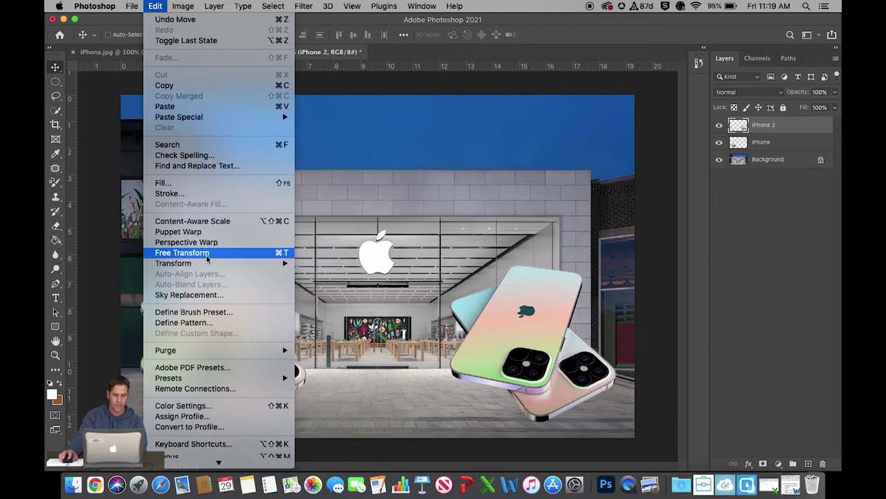
pyautogui.moveTo(206, 264)
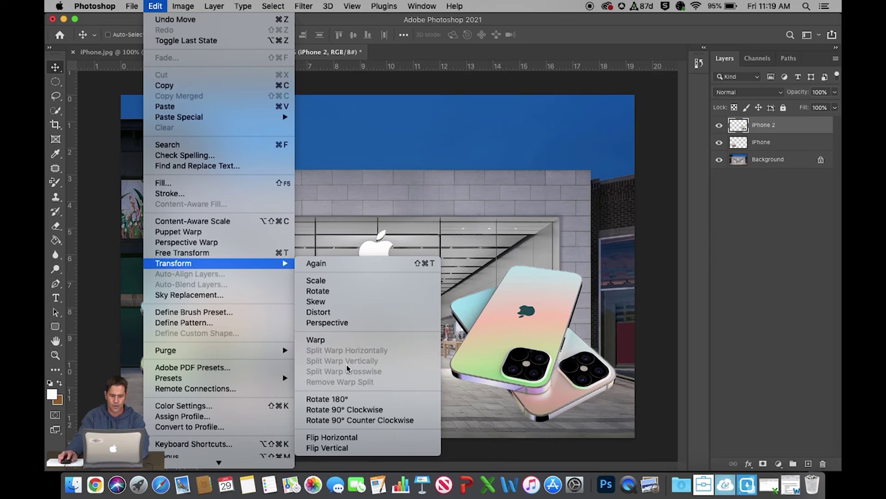
pyautogui.click(362, 437)
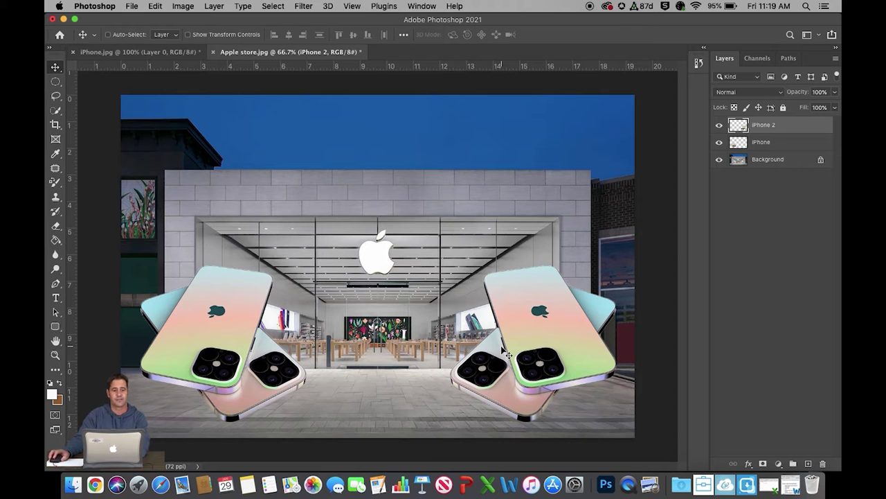
# Save as a PSD in Desktop > Image Editing > Week 3 with Maximize Compatibility, then screenshot.
pyautogui.click(131, 7)
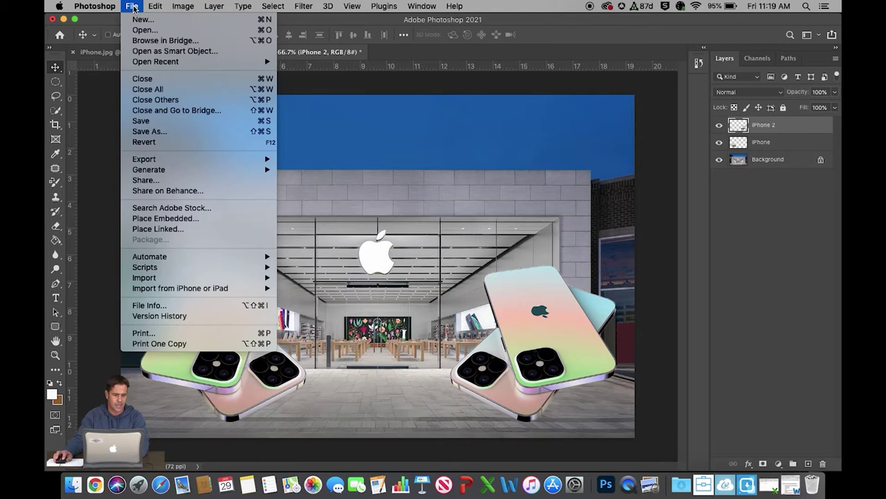
pyautogui.click(176, 132)
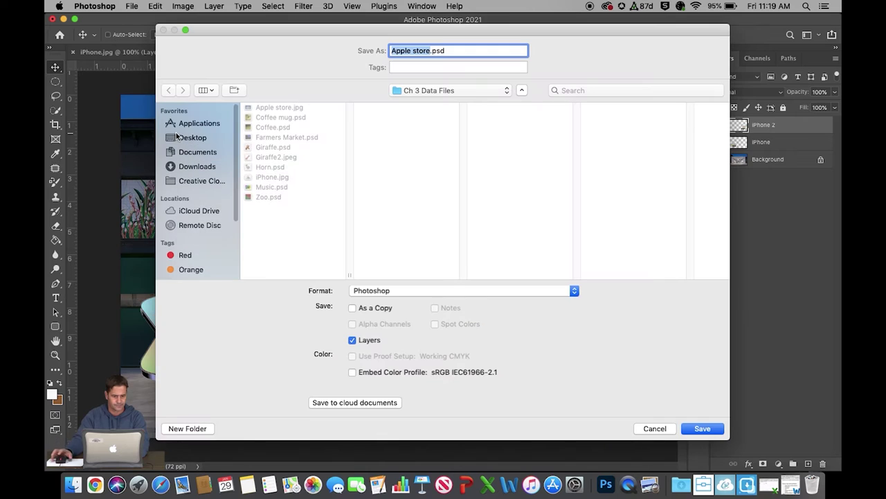
pyautogui.click(189, 139)
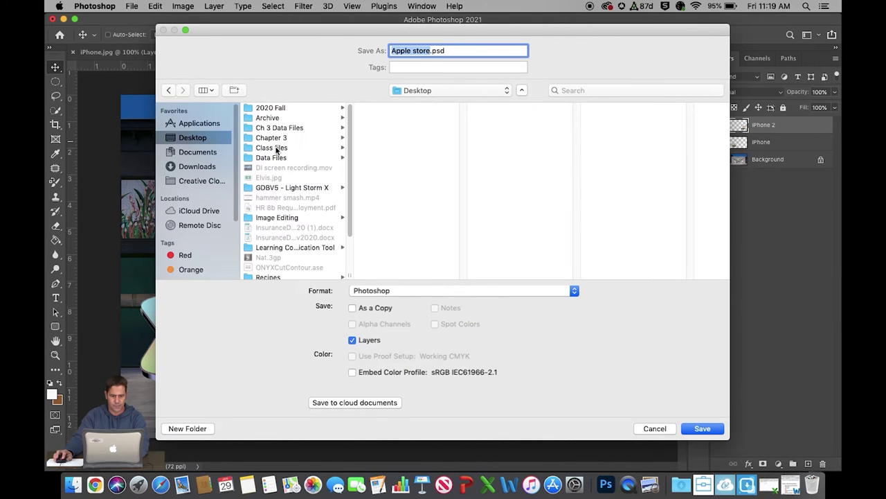
pyautogui.click(283, 219)
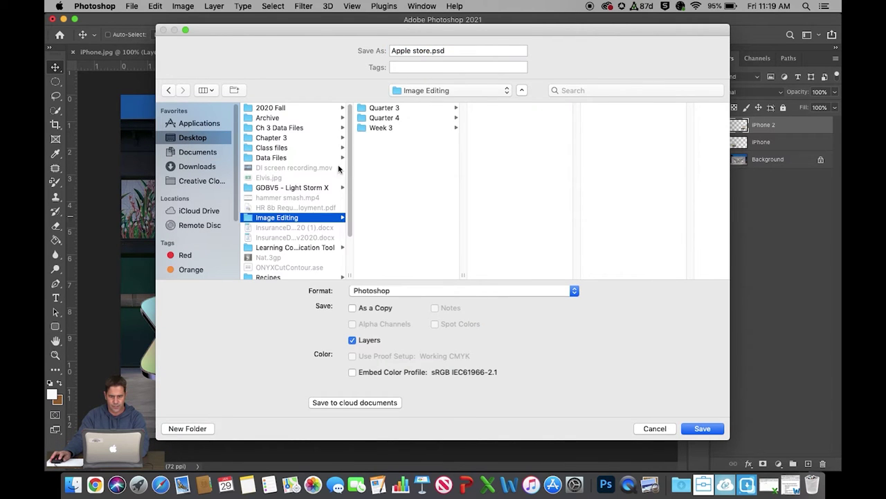
pyautogui.click(383, 128)
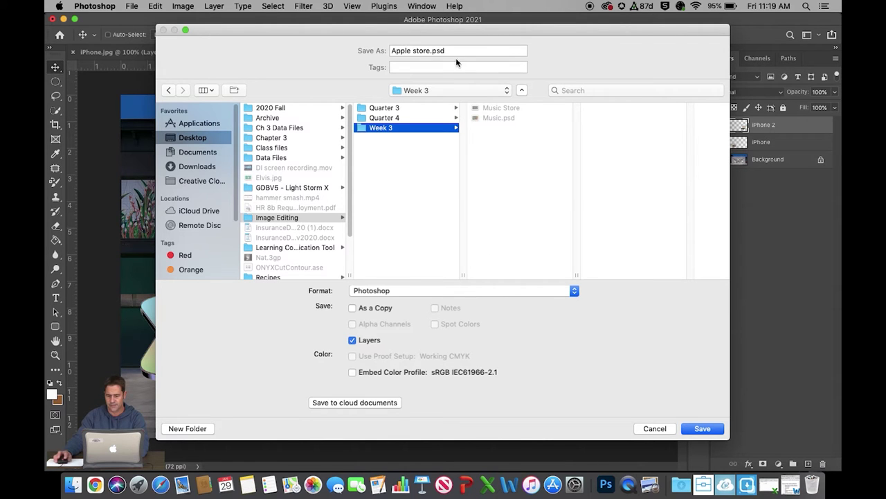
pyautogui.click(703, 428)
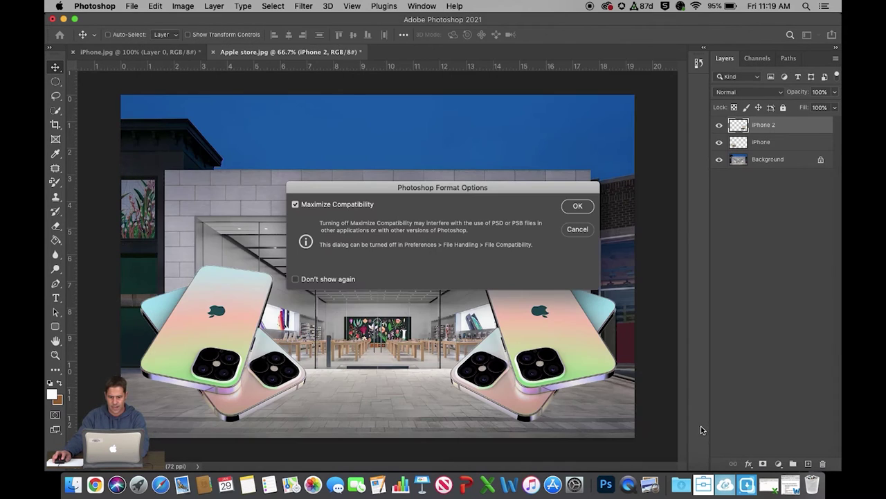
pyautogui.click(577, 206)
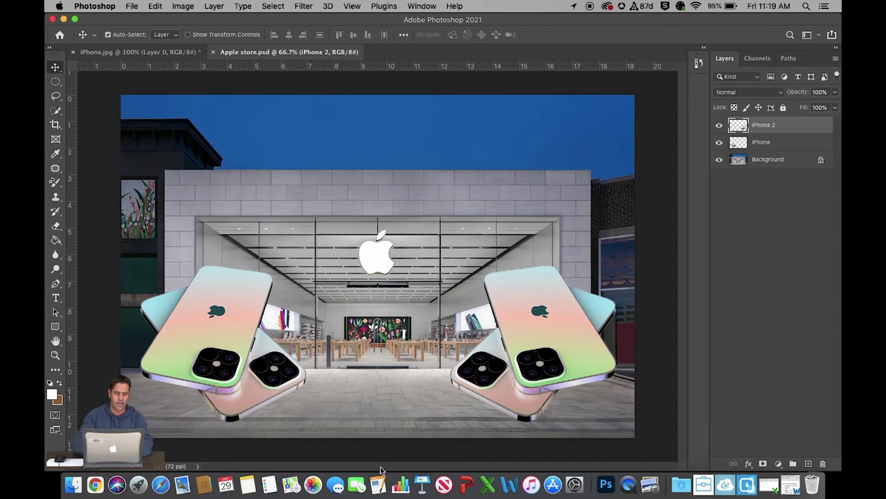
pyautogui.press('super+shift+3')
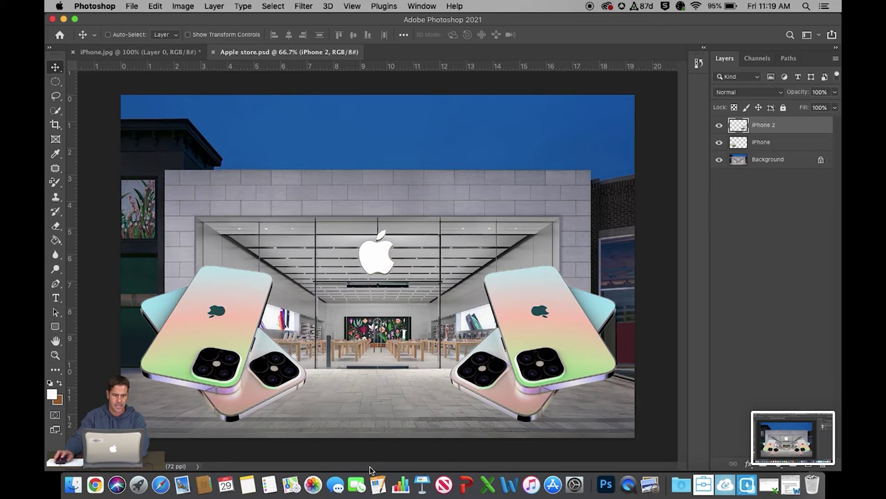
# Minimize Photoshop, preview the new screenshot, and move it to the desktop centre.
pyautogui.click(64, 19)
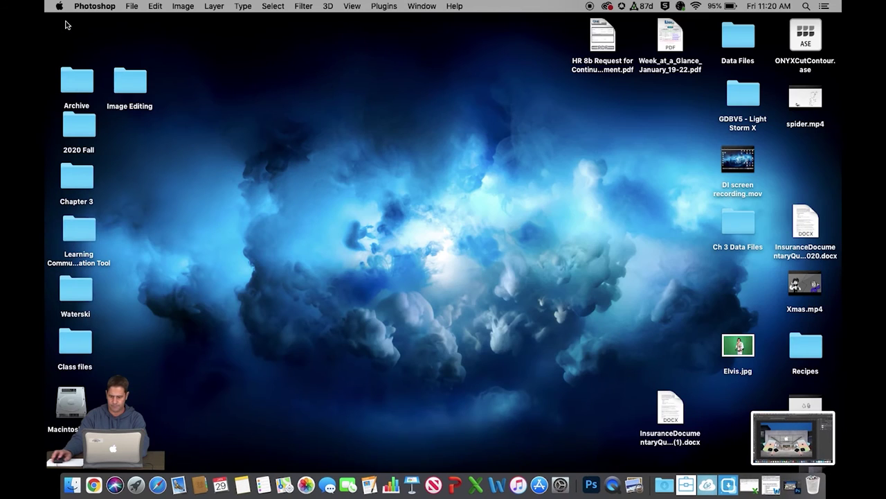
pyautogui.click(731, 429)
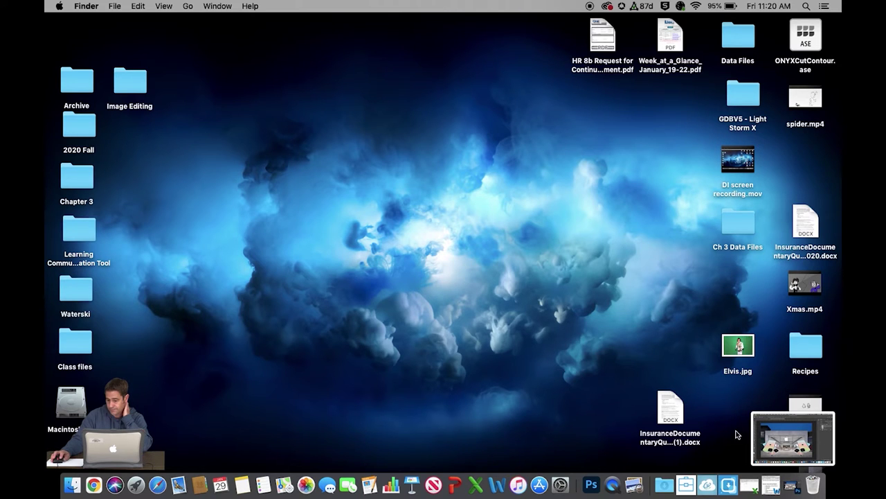
pyautogui.click(760, 437)
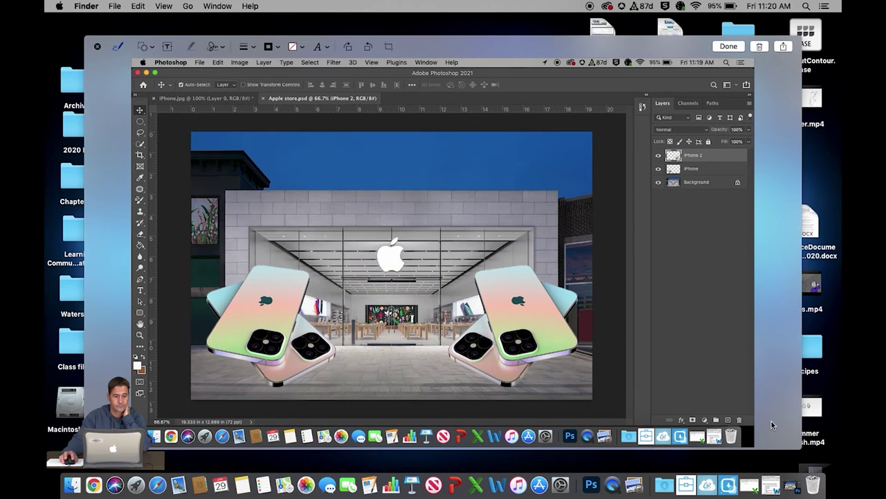
pyautogui.click(98, 47)
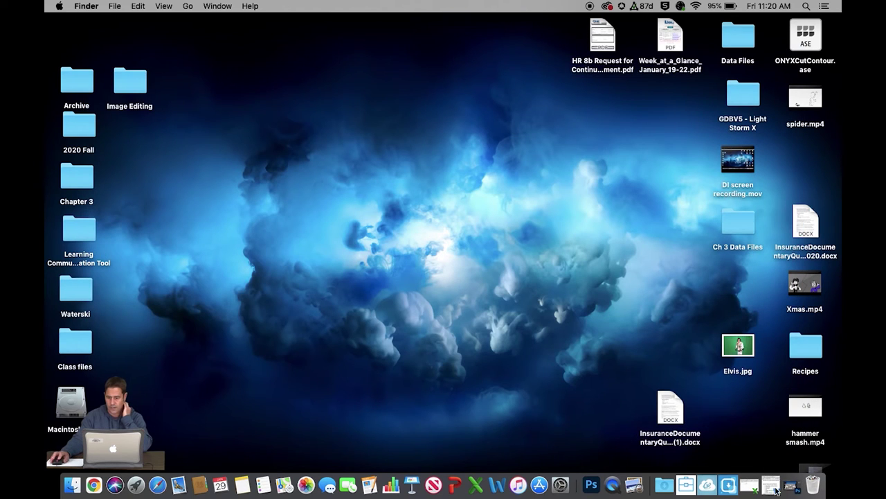
pyautogui.moveTo(748, 415); pyautogui.dragTo(537, 213)
# Rename the screenshot to 'Apple store'.
pyautogui.rightClick(532, 211)
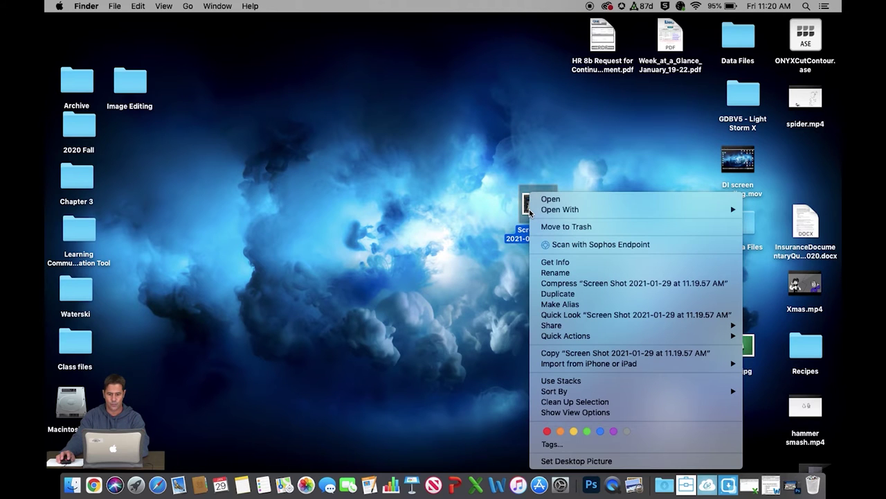
pyautogui.click(557, 272)
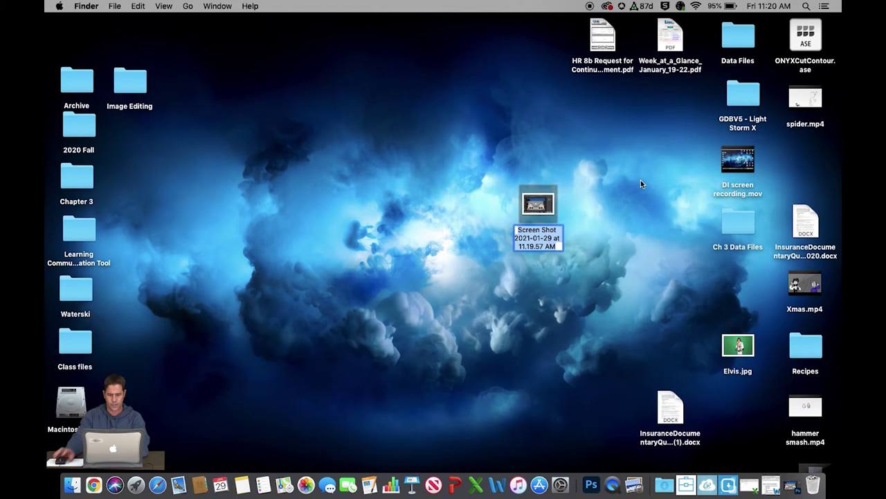
pyautogui.write('Ap')
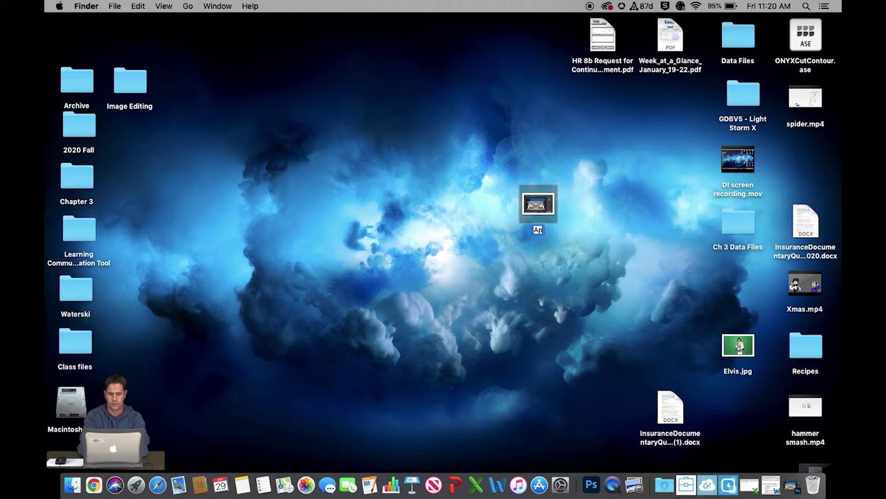
pyautogui.write('ple store')
pyautogui.press('Return')
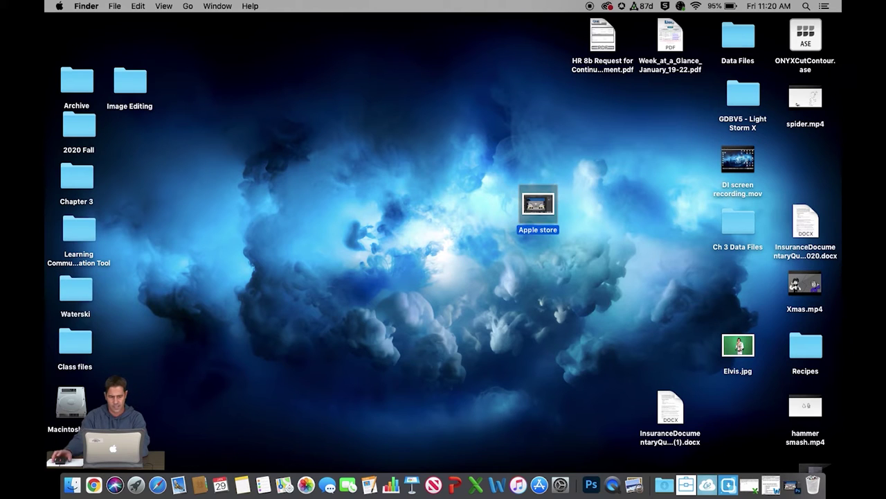
# Move the Apple store screenshot into Image Editing's Week 3 folder and check it's there.
pyautogui.moveTo(545, 208); pyautogui.dragTo(176, 121)
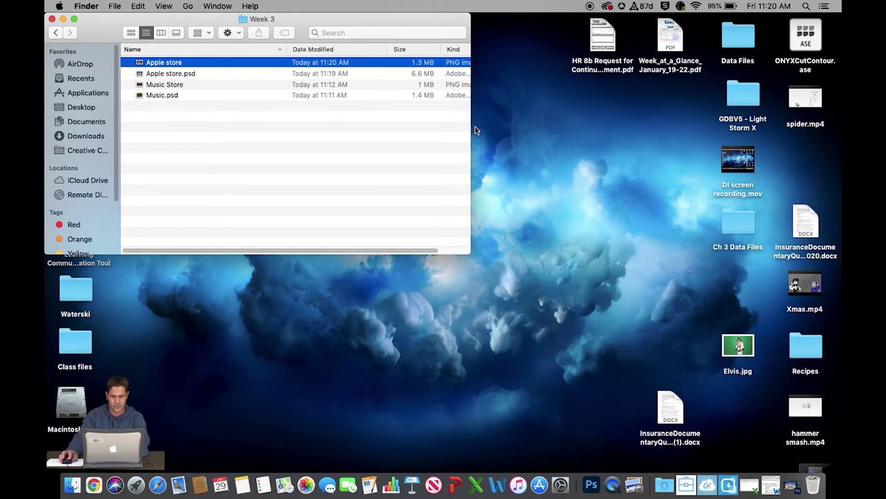
pyautogui.moveTo(476, 126); pyautogui.dragTo(602, 127)
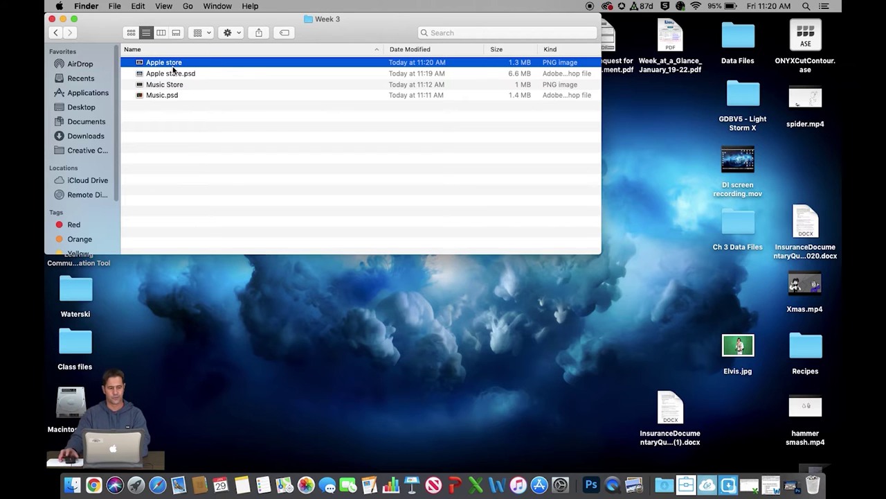
pyautogui.click(52, 19)
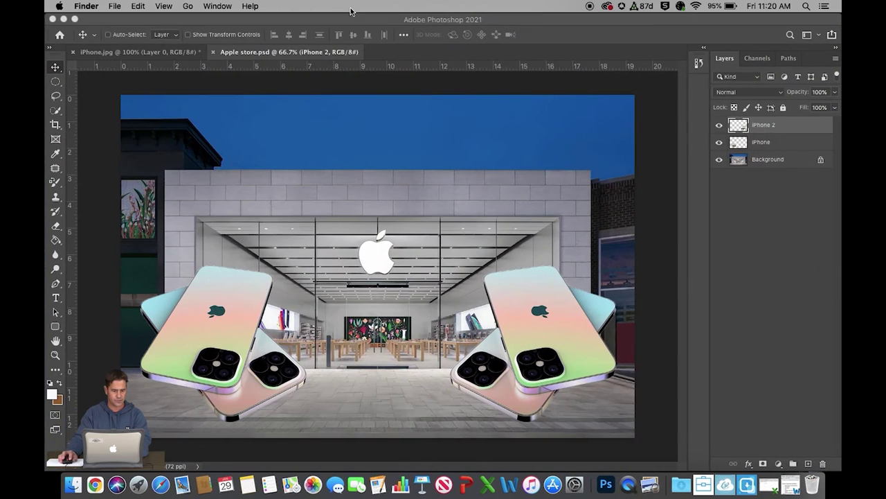
# Close Apple store.psd and iPhone.jpg, discarding unsaved changes.
pyautogui.click(213, 52)
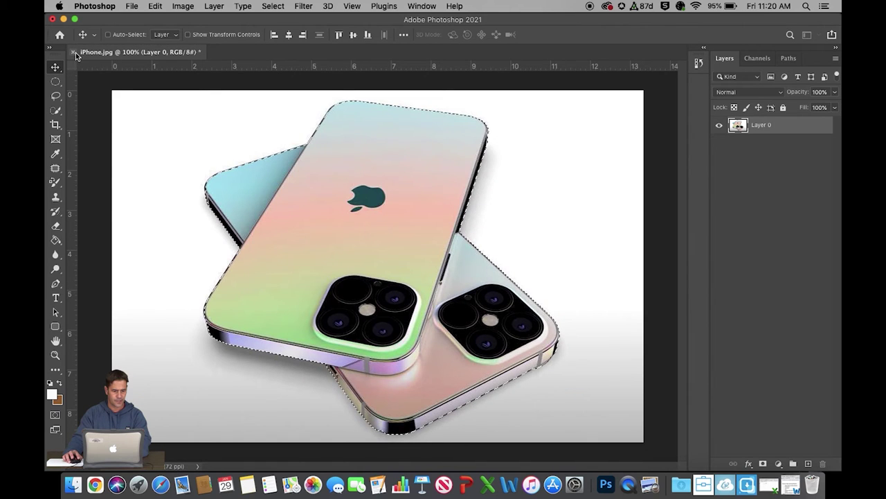
pyautogui.click(73, 52)
pyautogui.click(405, 174)
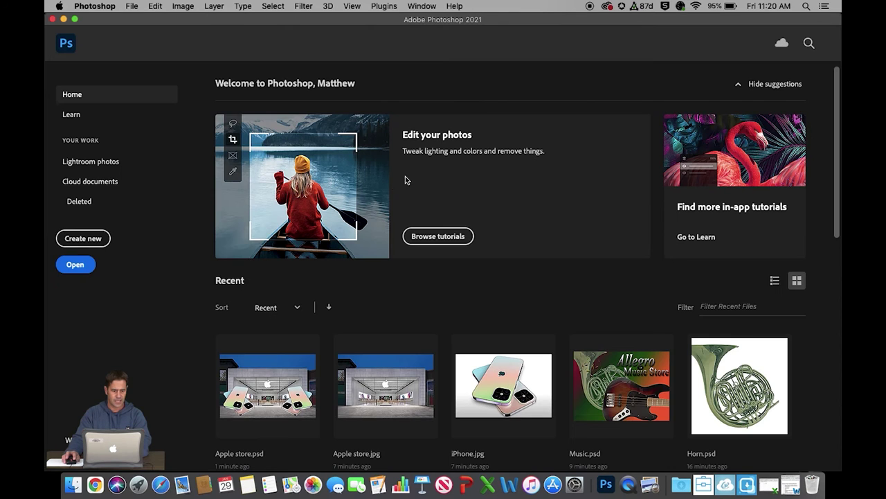
# Open Zoo.psd, Giraffe.psd and Giraffe2.jpeg from Desktop > Ch 3 Data Files.
pyautogui.click(131, 6)
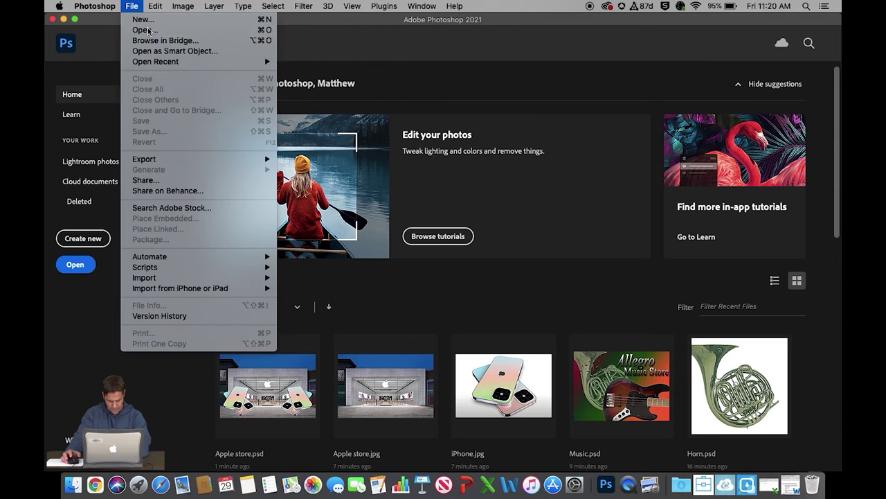
pyautogui.click(150, 28)
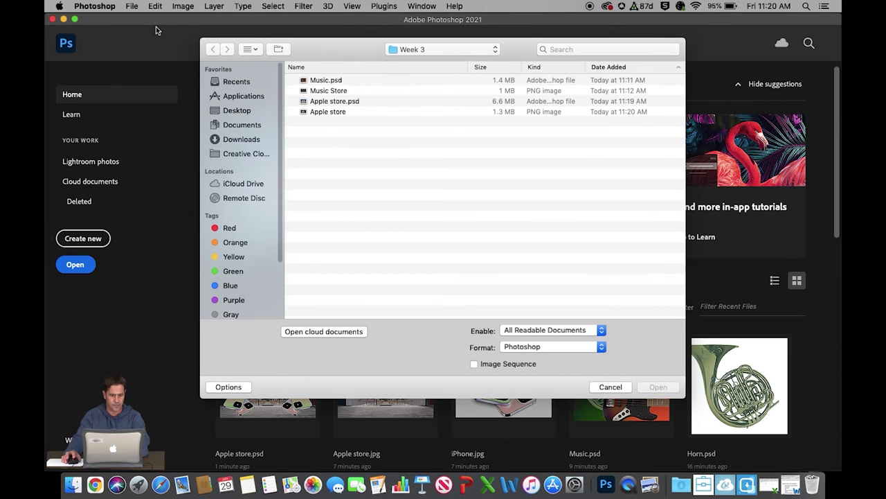
pyautogui.click(235, 113)
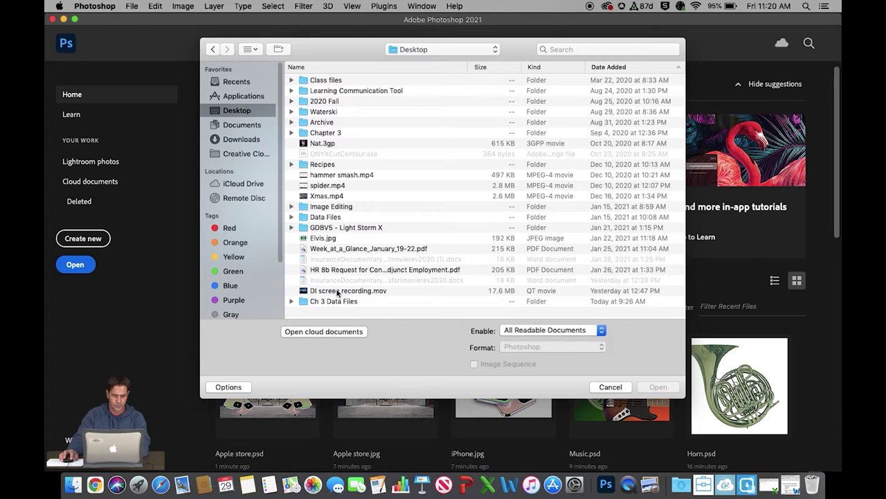
pyautogui.doubleClick(340, 301)
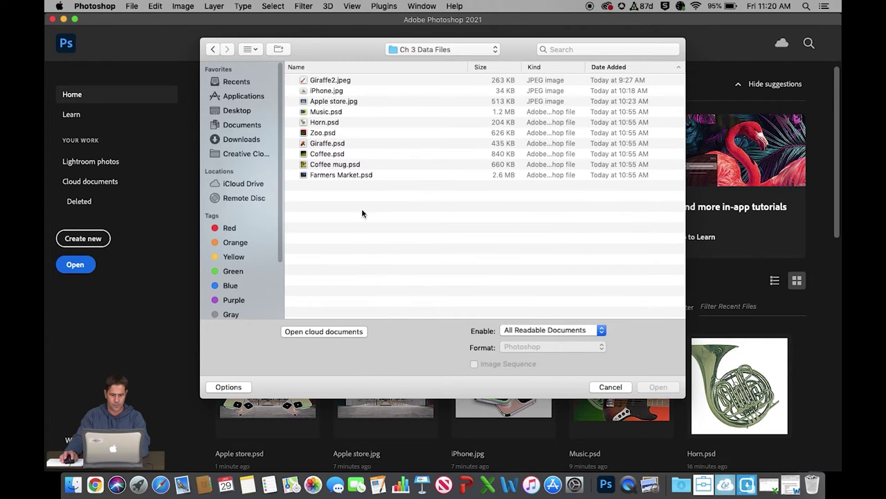
pyautogui.click(320, 133)
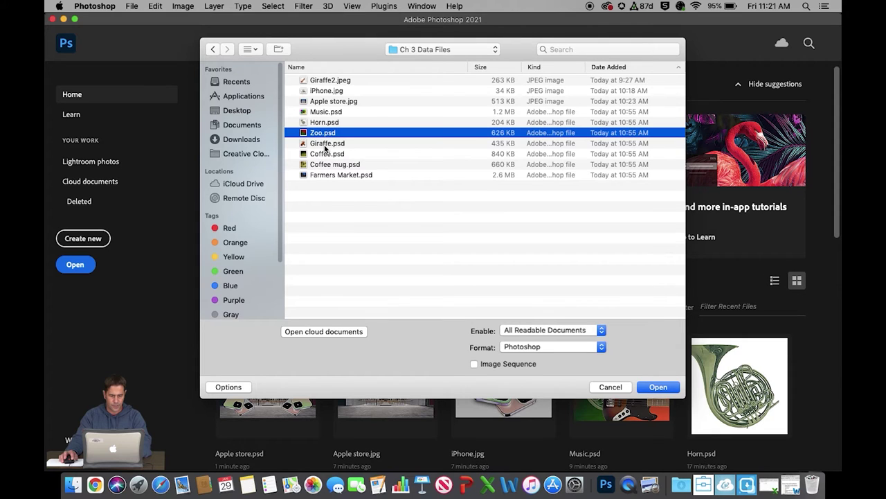
pyautogui.keyDown('shift'); pyautogui.click(325, 143); pyautogui.keyUp('shift')
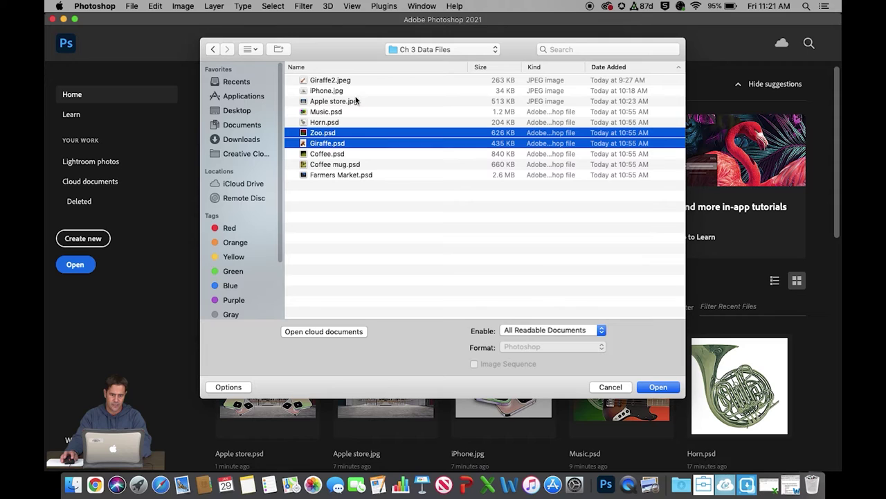
pyautogui.keyDown('super'); pyautogui.click(324, 81); pyautogui.keyUp('super')
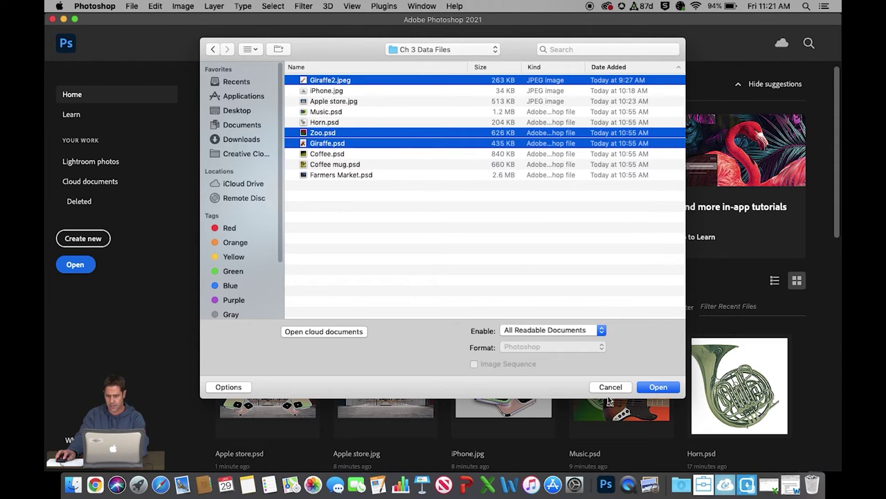
pyautogui.click(655, 387)
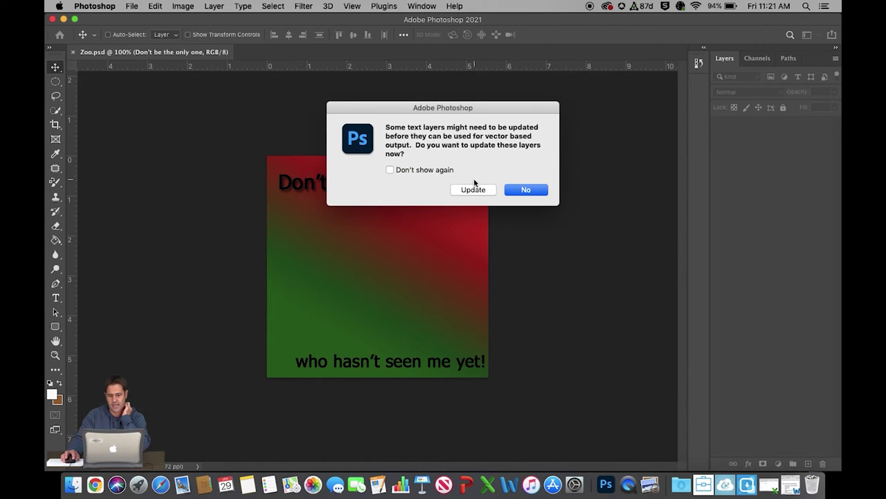
# Update Zoo.psd's text layers and cycle through the three tabs, ending on Giraffe.psd.
pyautogui.click(475, 191)
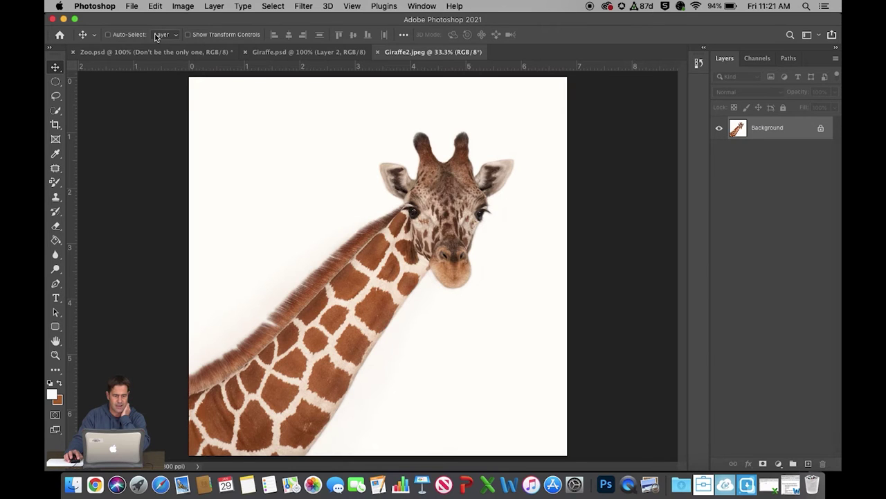
pyautogui.click(130, 55)
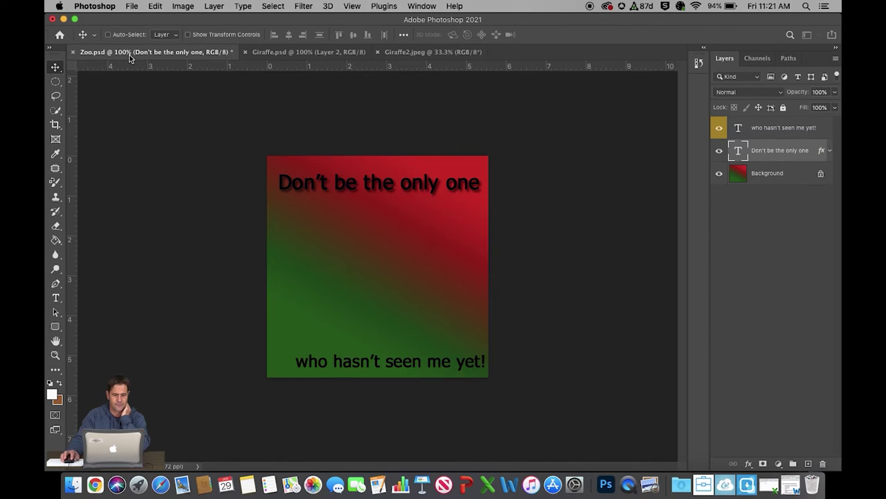
pyautogui.click(302, 55)
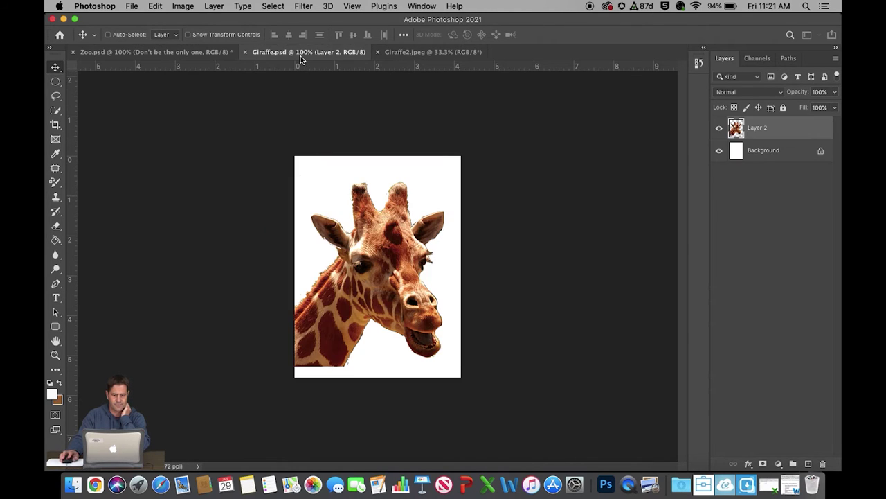
pyautogui.click(430, 53)
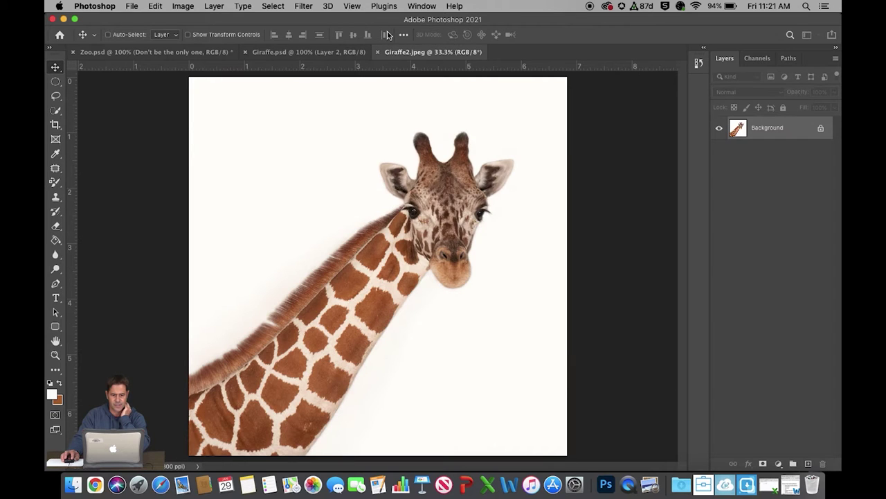
pyautogui.click(306, 51)
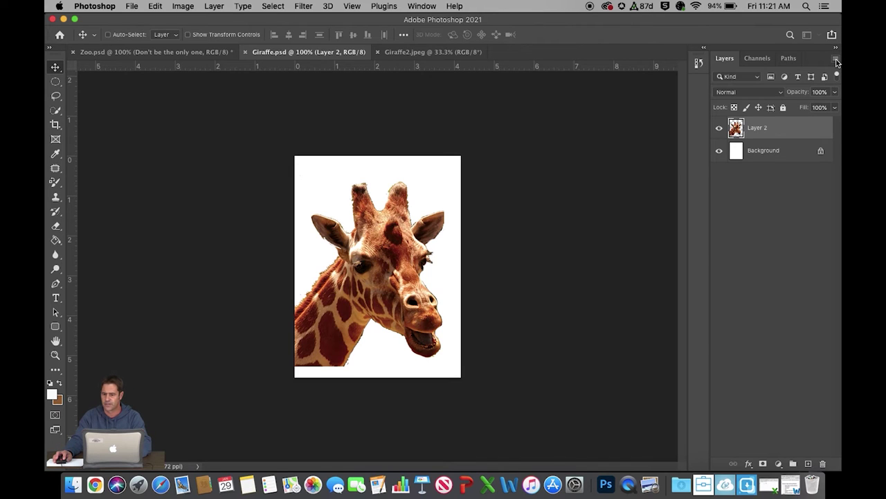
# Hide Giraffe.psd's background, drag the giraffe into Zoo.psd, hide it, and switch to Giraffe2.jpeg.
pyautogui.click(719, 150)
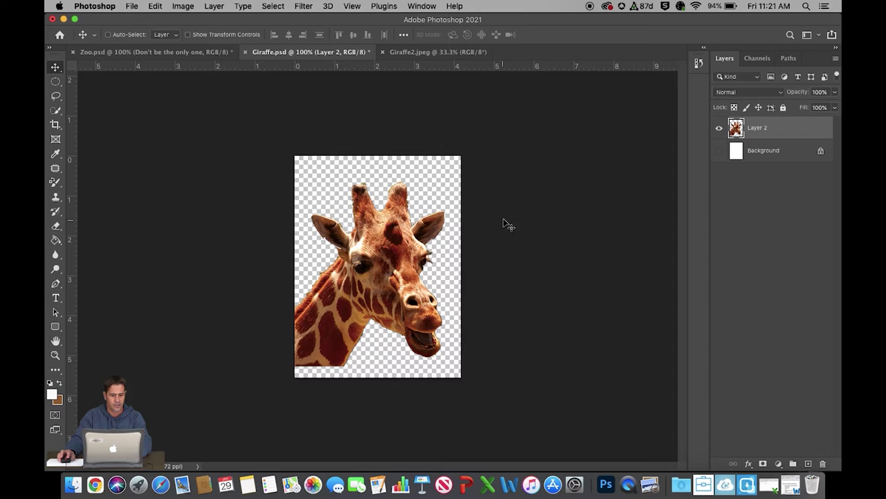
pyautogui.moveTo(382, 279); pyautogui.dragTo(177, 52)
pyautogui.moveTo(251, 187); pyautogui.dragTo(366, 287)
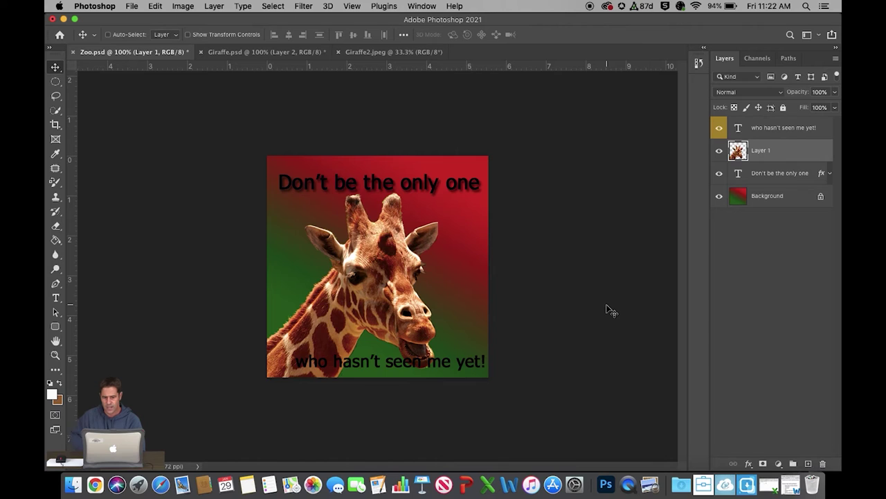
pyautogui.click(720, 153)
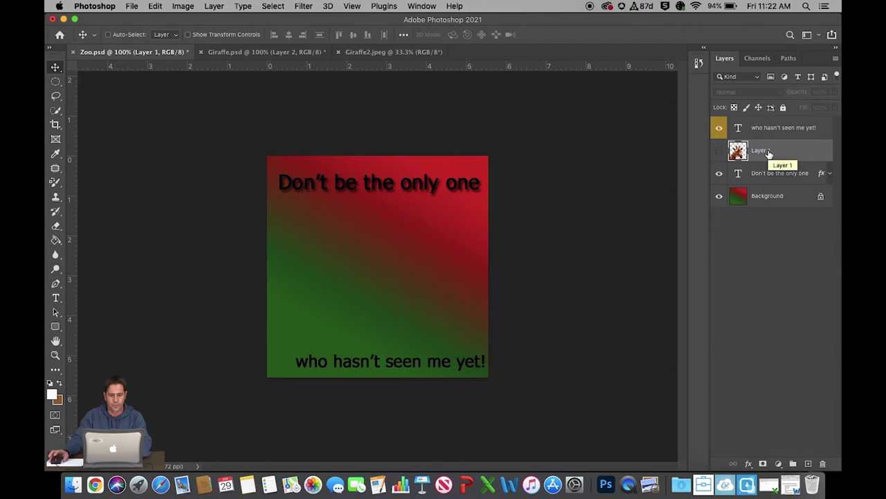
pyautogui.click(388, 56)
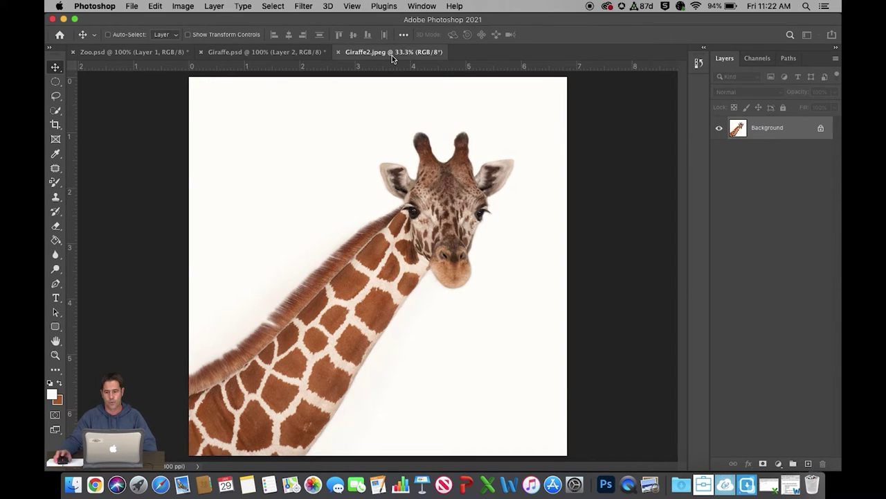
# Unlock Giraffe2.jpeg's Background layer so it becomes an editable Layer 0.
pyautogui.click(821, 130)
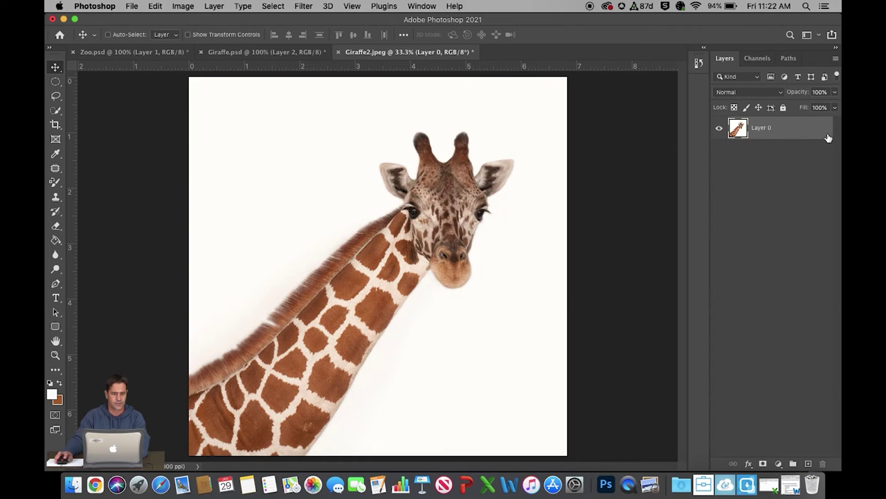
pyautogui.click(275, 6)
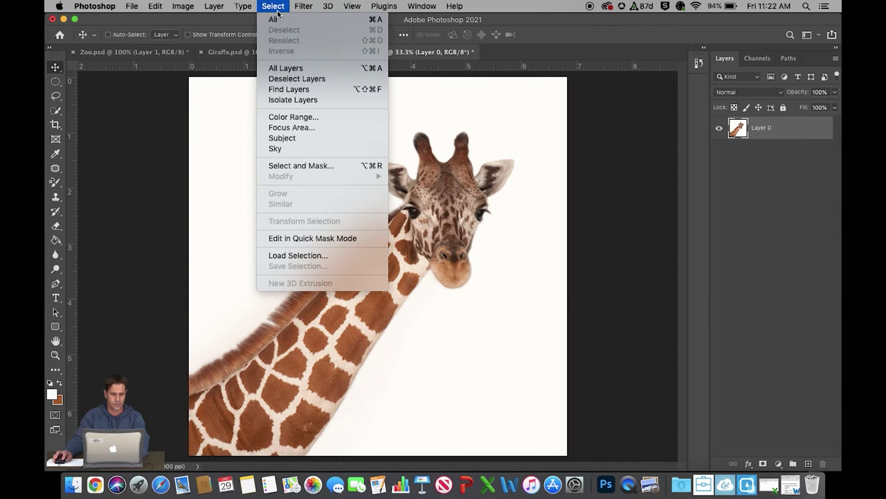
# Open Color Range and sample the giraffe photo's white background colour.
pyautogui.click(311, 117)
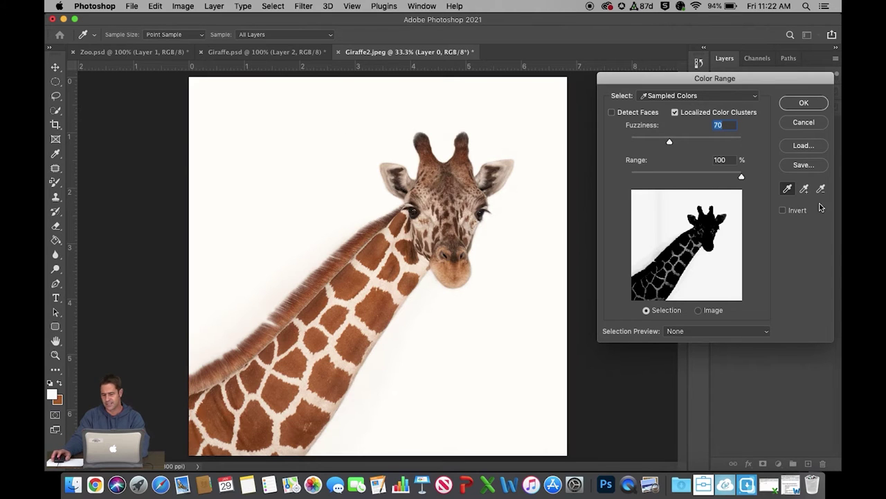
pyautogui.click(804, 188)
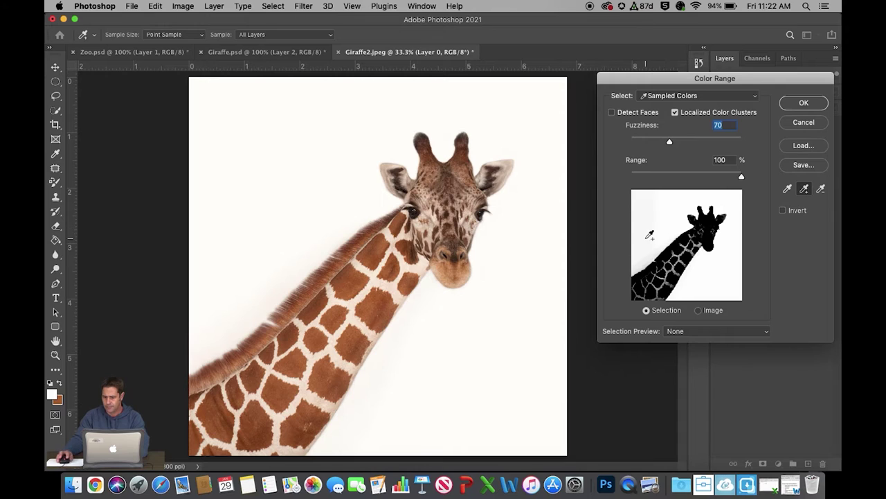
pyautogui.click(631, 143)
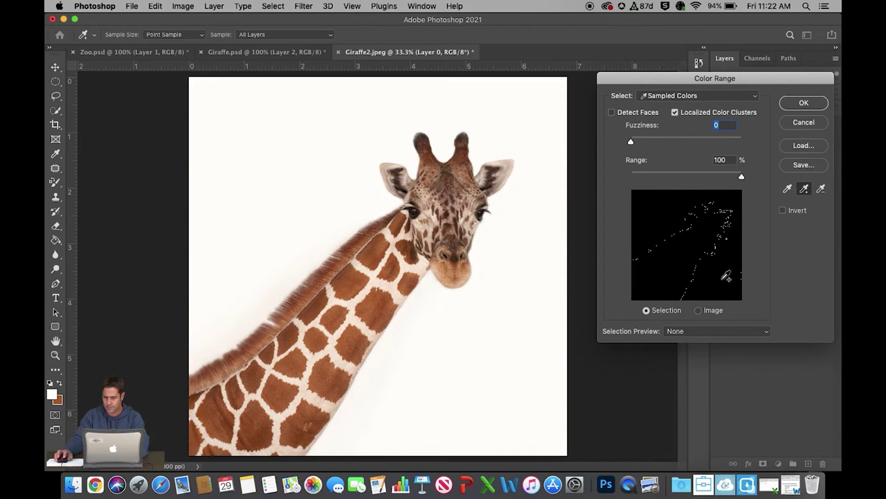
pyautogui.press('super')
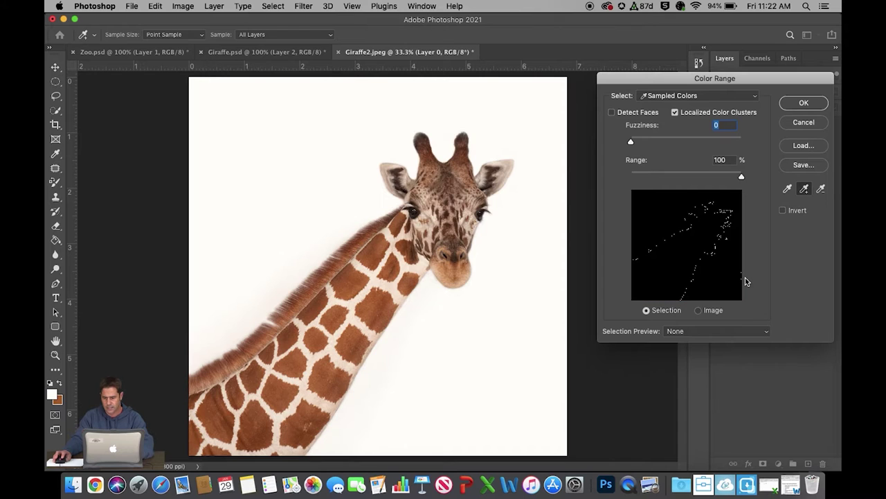
pyautogui.click(787, 190)
pyautogui.click(654, 213)
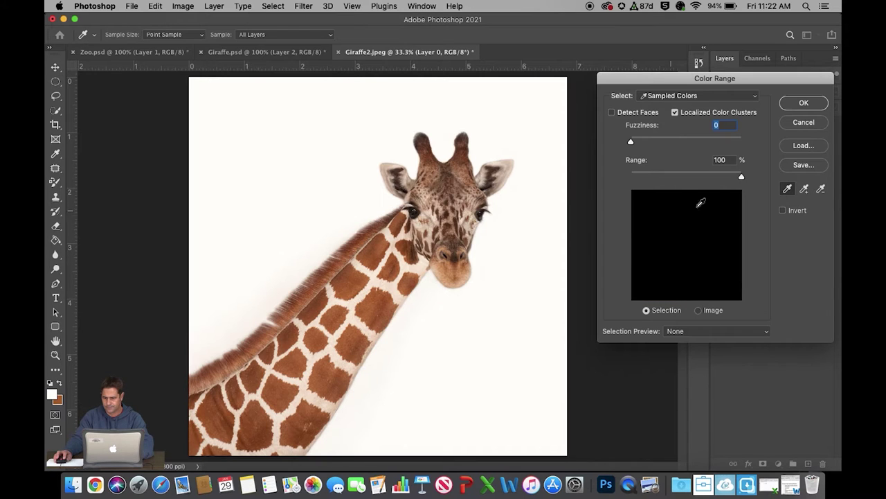
pyautogui.click(806, 190)
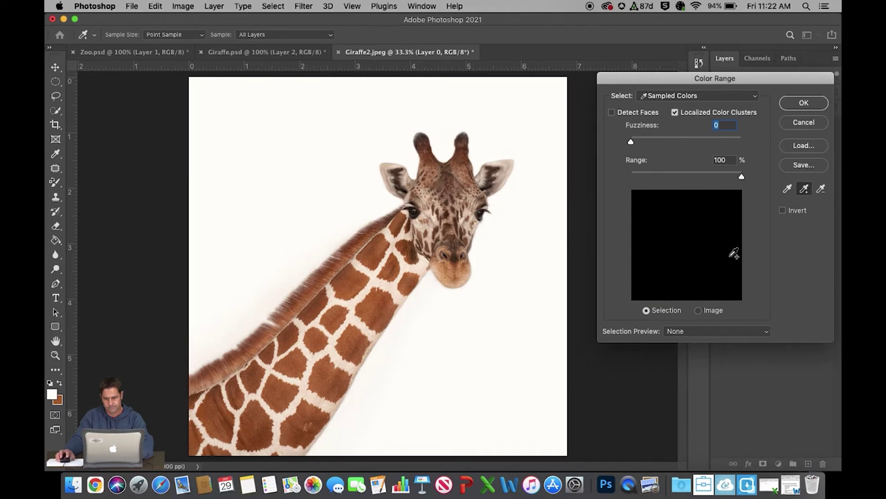
# Turn off Localized Color Clusters, settle Fuzziness at 70, and apply the selection.
pyautogui.moveTo(634, 143); pyautogui.dragTo(654, 143)
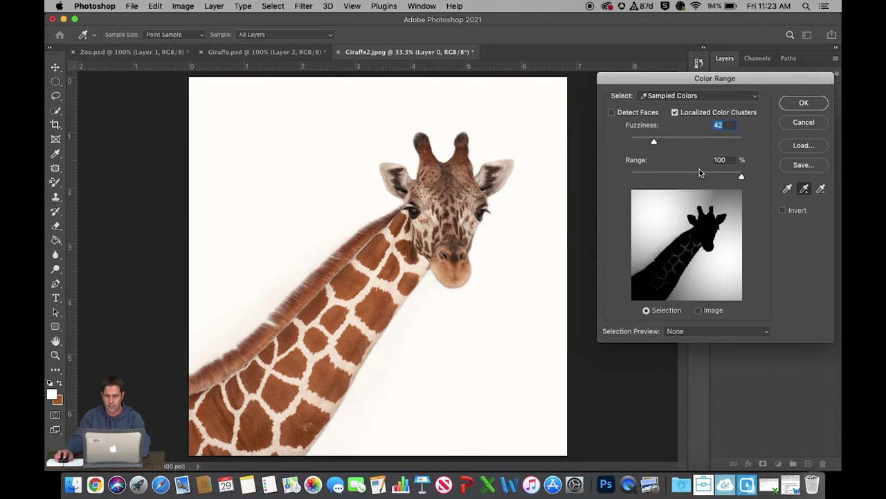
pyautogui.click(675, 113)
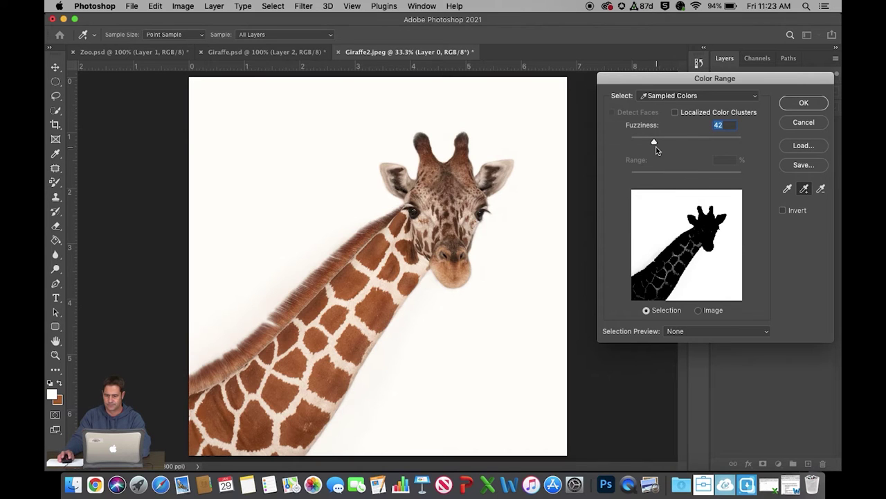
pyautogui.moveTo(654, 144); pyautogui.dragTo(637, 142)
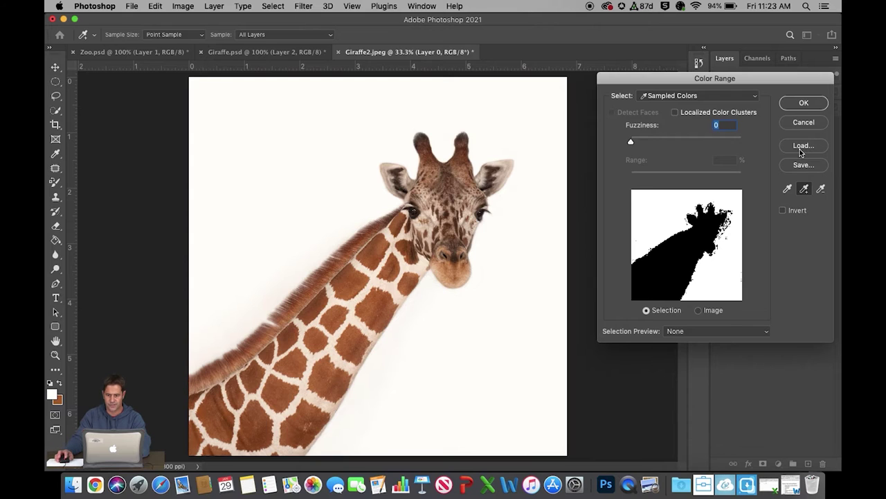
pyautogui.click(676, 113)
pyautogui.click(676, 113)
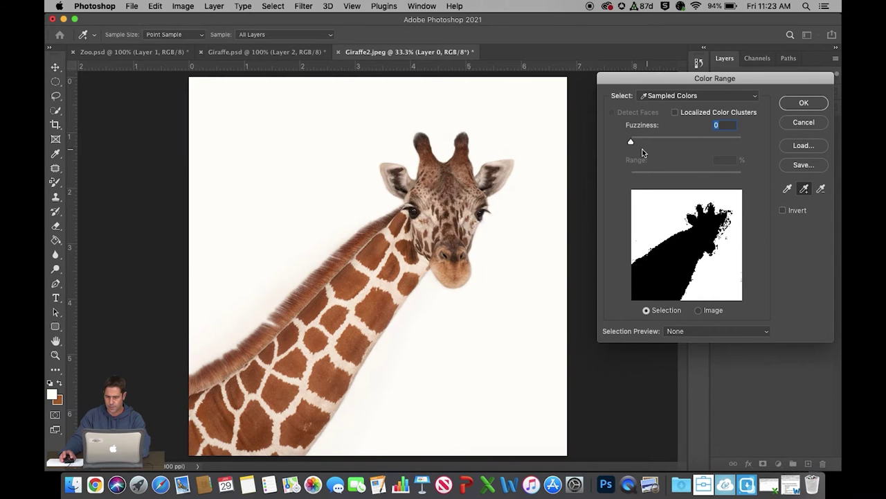
pyautogui.moveTo(632, 142); pyautogui.dragTo(649, 144)
pyautogui.click(661, 145)
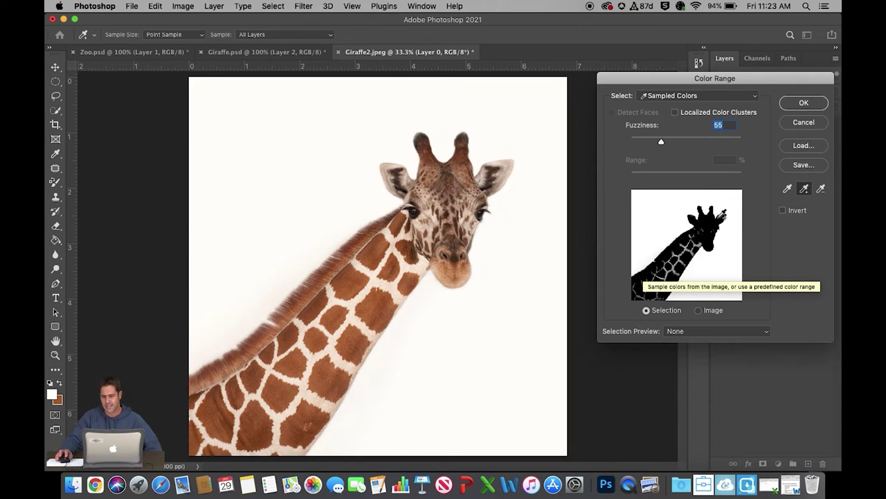
pyautogui.moveTo(664, 143); pyautogui.dragTo(665, 143)
pyautogui.click(673, 142)
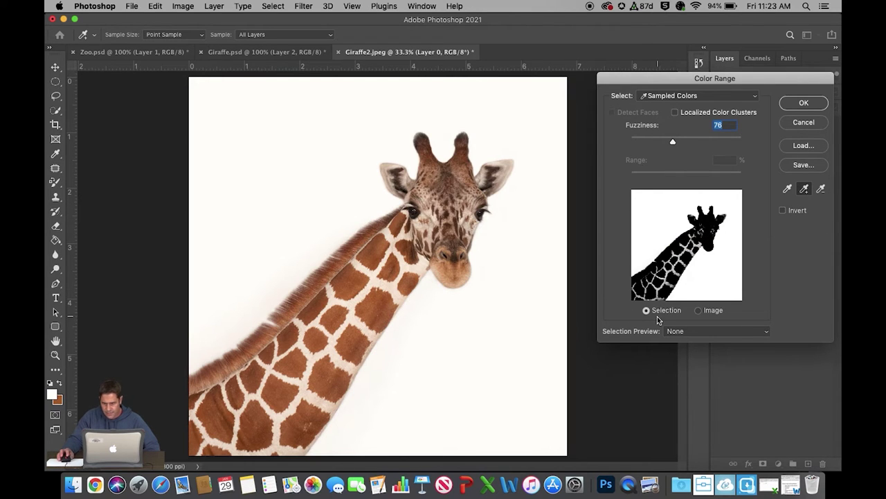
pyautogui.write('70')
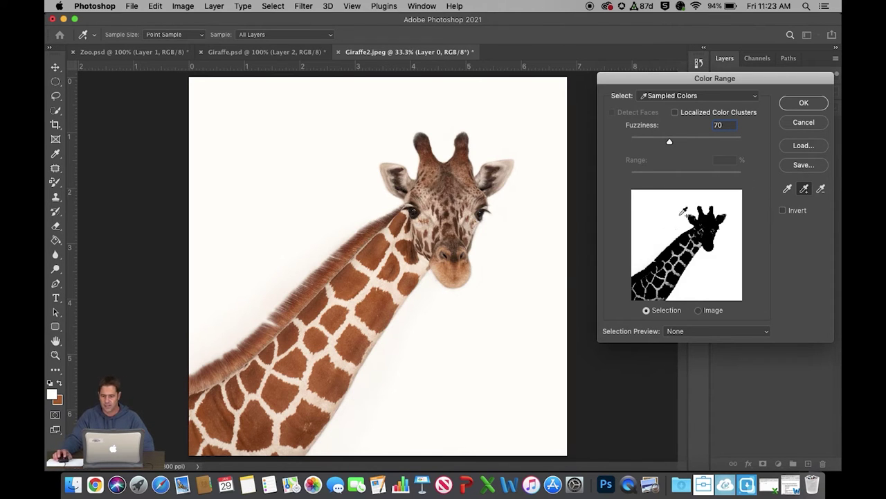
pyautogui.click(793, 107)
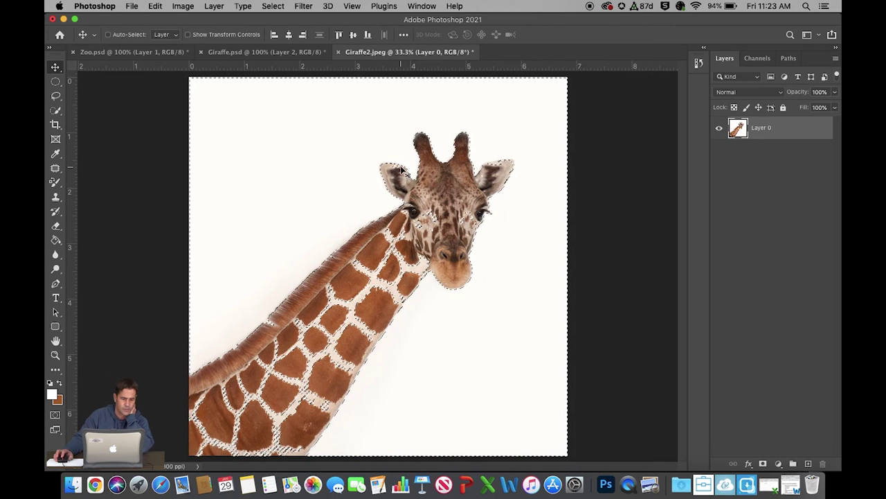
# Subtract the neck and face patches with an 88 px Quick Selection brush.
pyautogui.click(55, 113)
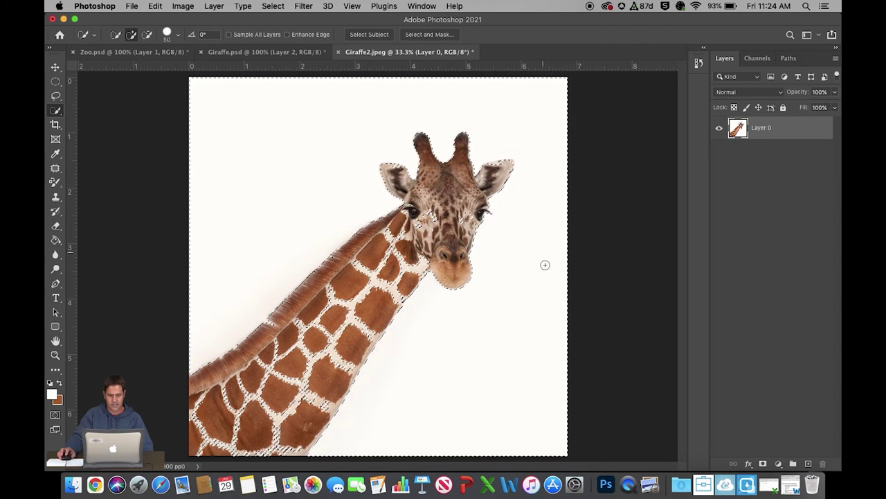
pyautogui.click(147, 36)
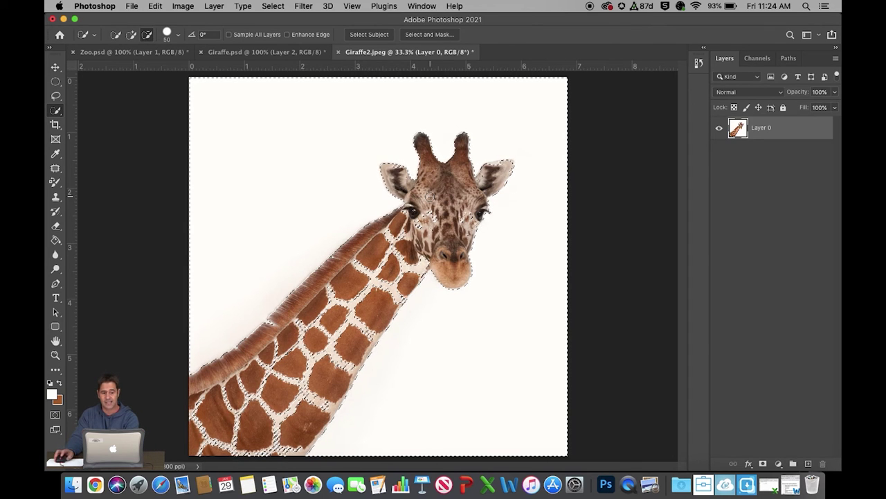
pyautogui.click(178, 35)
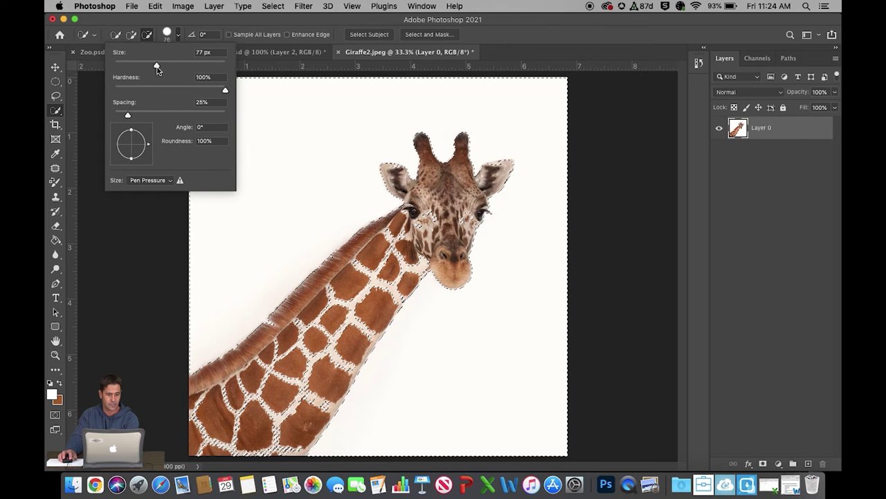
pyautogui.moveTo(161, 67); pyautogui.dragTo(163, 69)
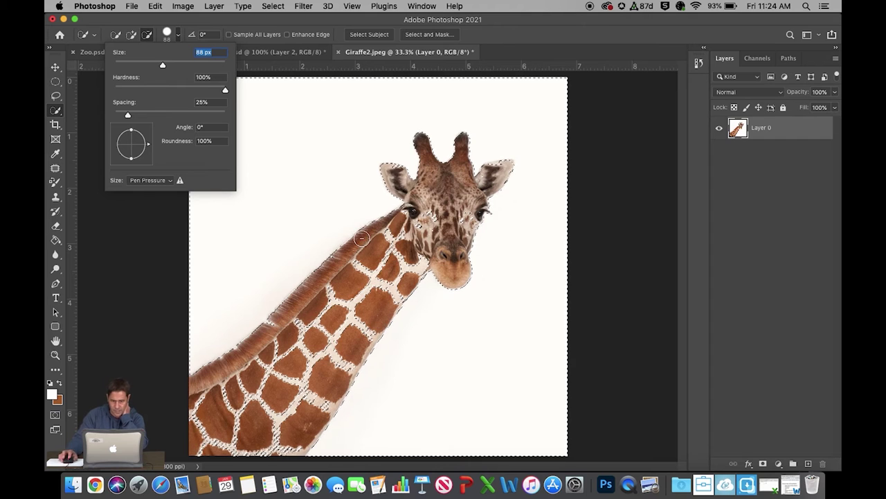
pyautogui.press('Return')
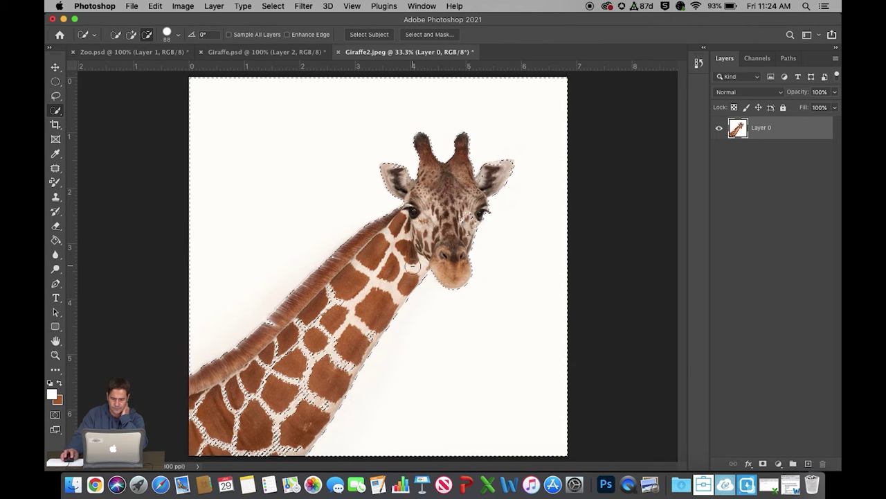
pyautogui.moveTo(267, 433)
pyautogui.mouseDown()
pyautogui.moveTo(293, 448)
pyautogui.moveTo(215, 447)
pyautogui.moveTo(285, 372)
pyautogui.moveTo(293, 352)
pyautogui.moveTo(285, 342)
pyautogui.moveTo(197, 428)
pyautogui.moveTo(249, 378)
pyautogui.mouseUp()
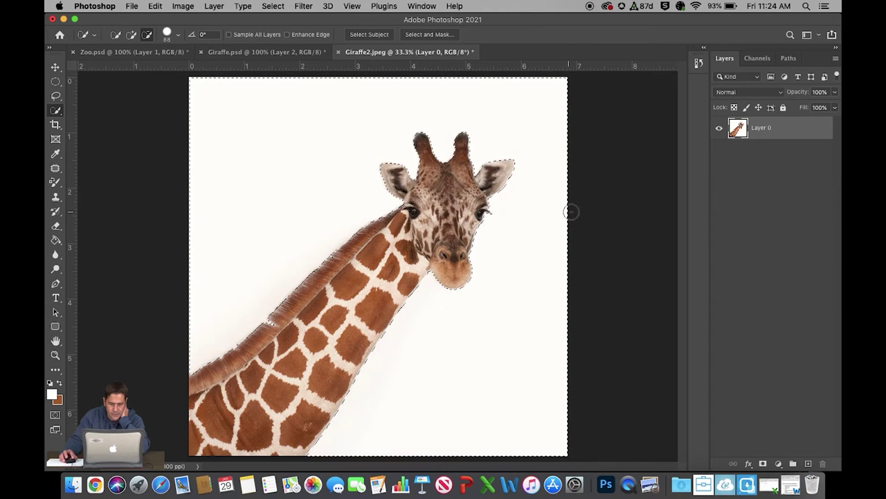
pyautogui.moveTo(413, 209); pyautogui.dragTo(496, 241)
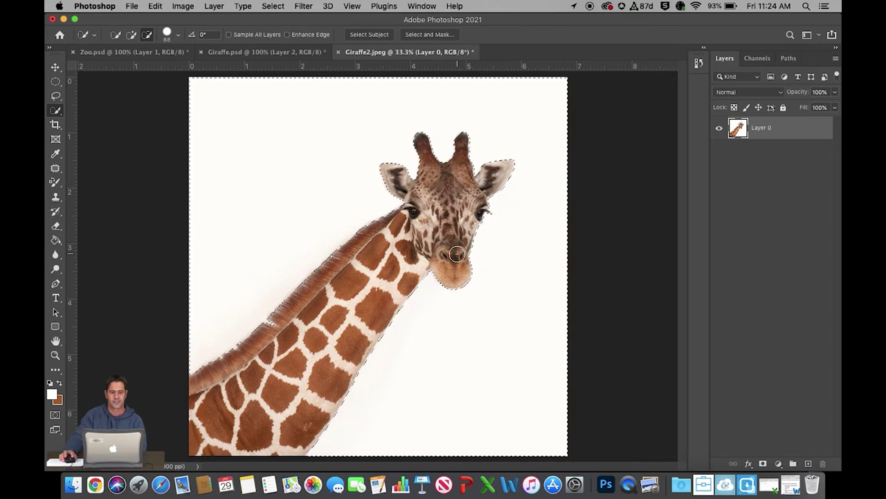
# Invert the selection so it encloses the giraffe instead of the background.
pyautogui.click(273, 5)
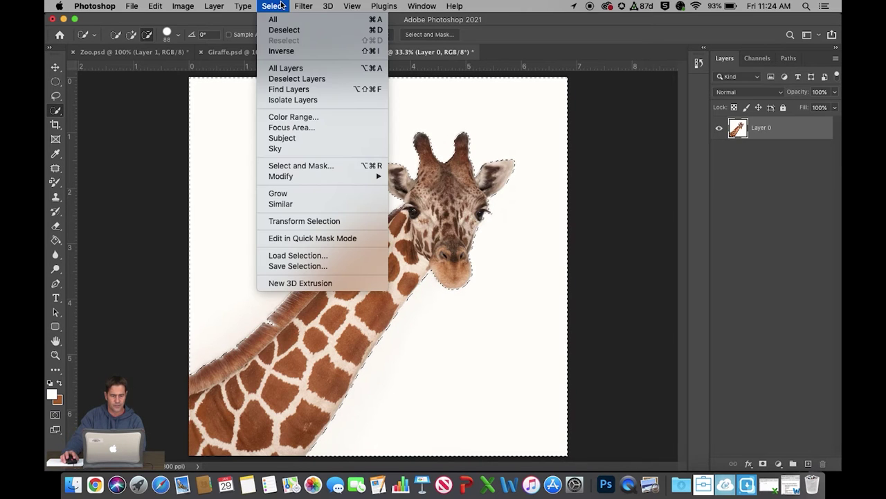
pyautogui.click(281, 51)
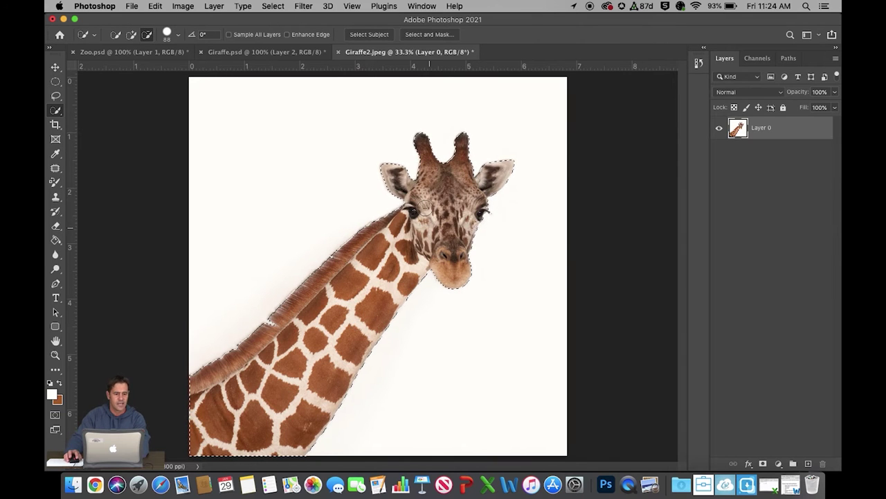
pyautogui.press('v')
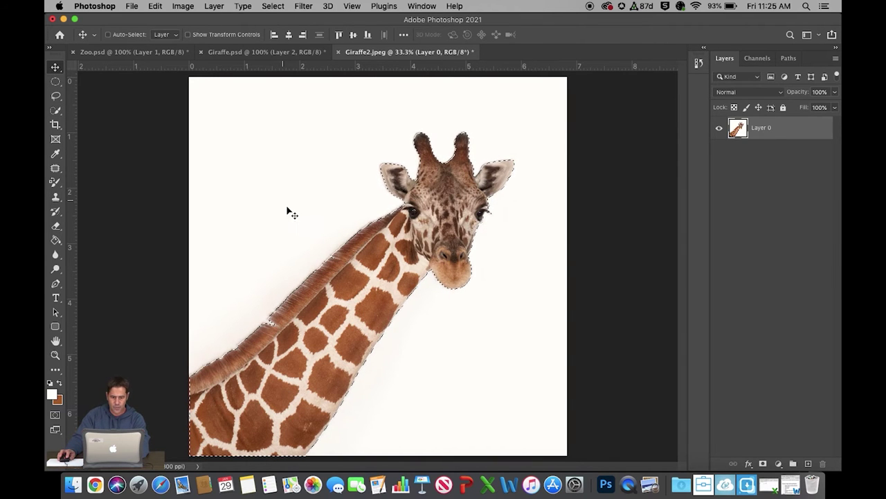
# Drop the cut-out giraffe into Zoo.psd as Layer 2 and enable Show Transform Controls.
pyautogui.moveTo(372, 268); pyautogui.dragTo(154, 53)
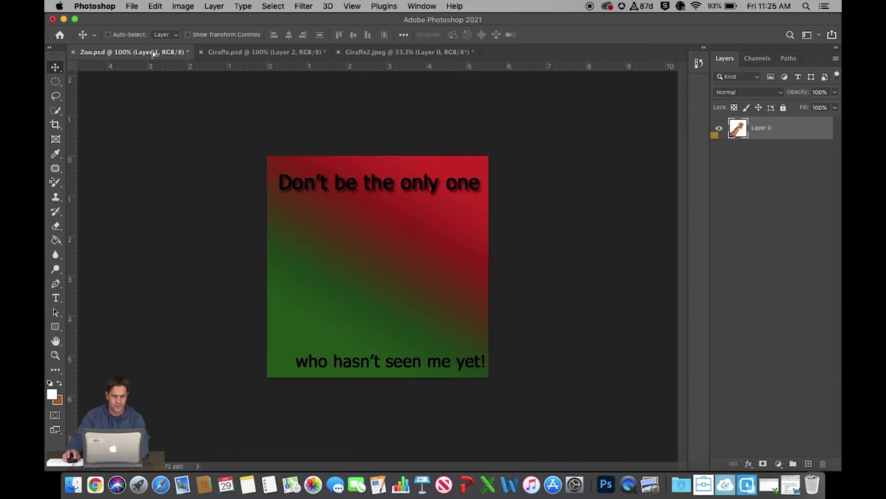
pyautogui.moveTo(335, 268); pyautogui.dragTo(335, 298)
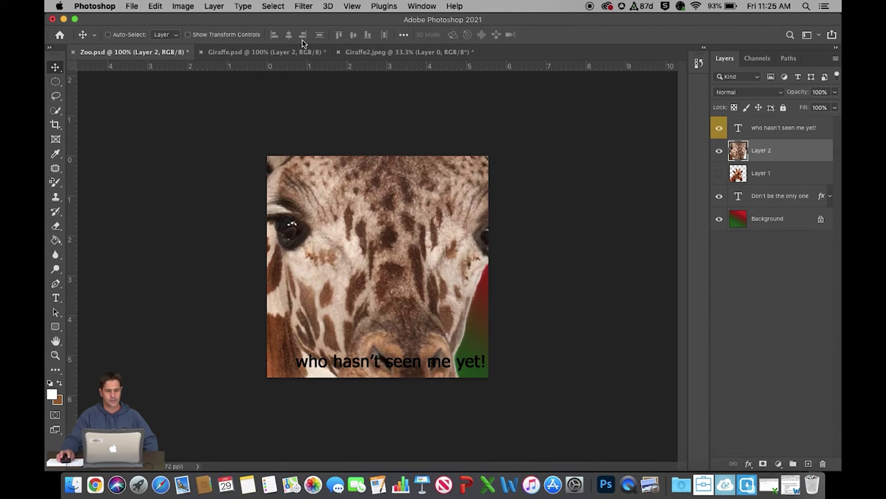
pyautogui.click(188, 35)
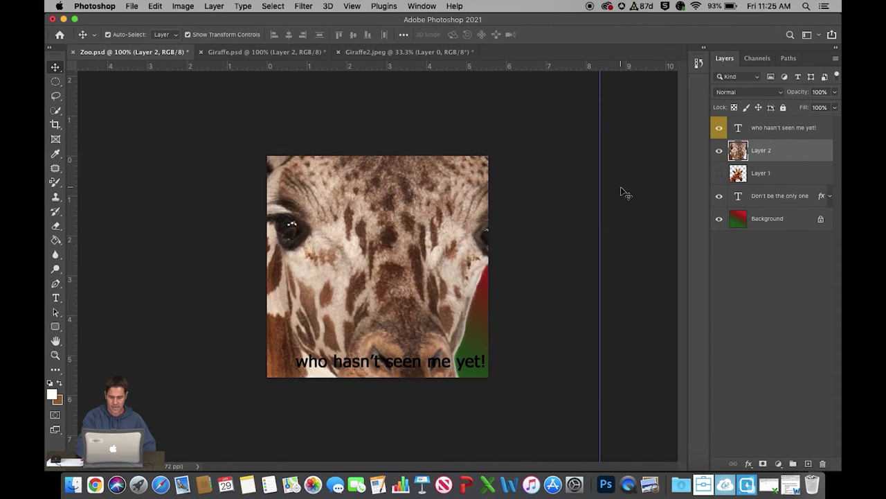
# Scale Layer 2's giraffe down to about 23%, place it between the text lines, and hide transform controls.
pyautogui.press('super+minus')
pyautogui.press('super+minus')
pyautogui.press('super+minus')
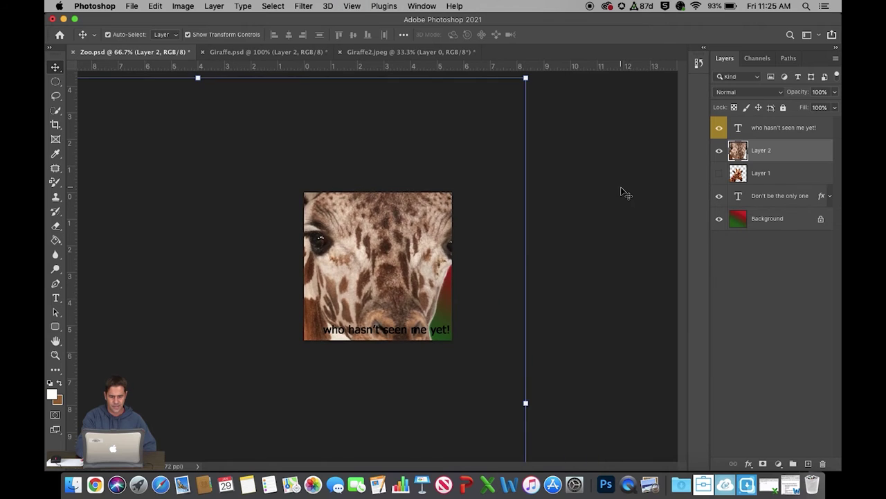
pyautogui.press('super+minus')
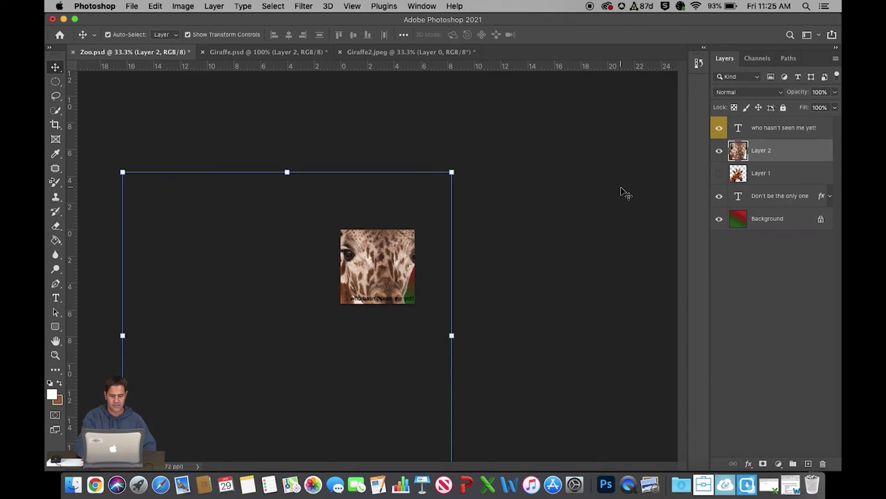
pyautogui.press('super+minus')
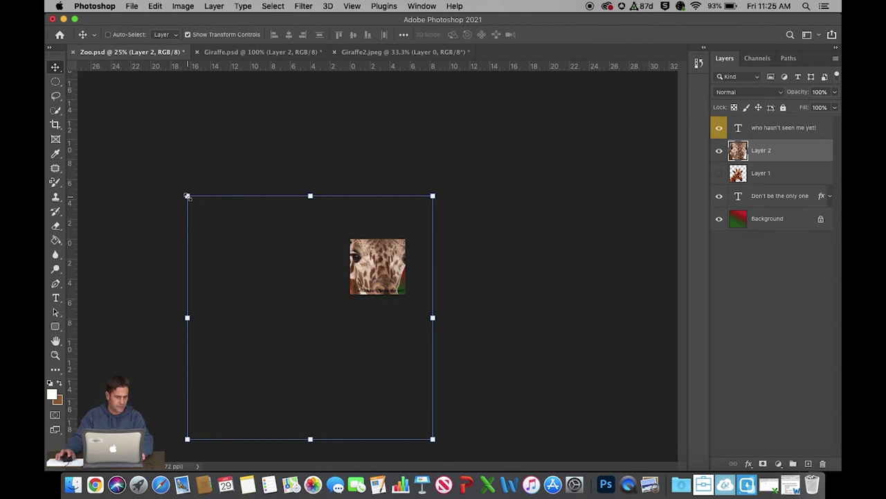
pyautogui.moveTo(187, 196); pyautogui.dragTo(356, 403)
pyautogui.moveTo(402, 420); pyautogui.dragTo(369, 287)
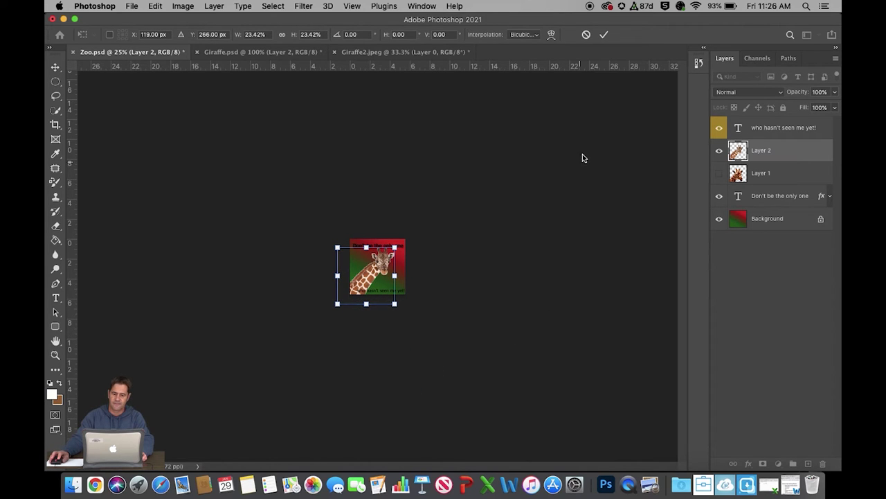
pyautogui.click(603, 36)
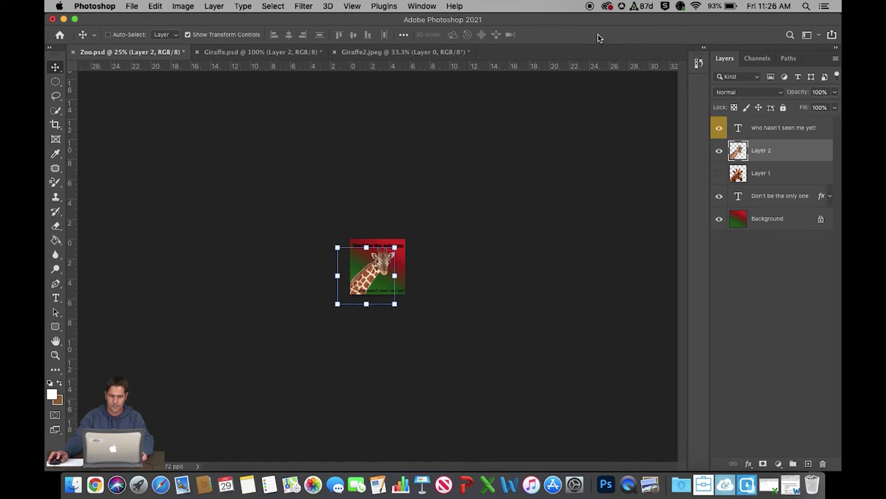
pyautogui.click(188, 35)
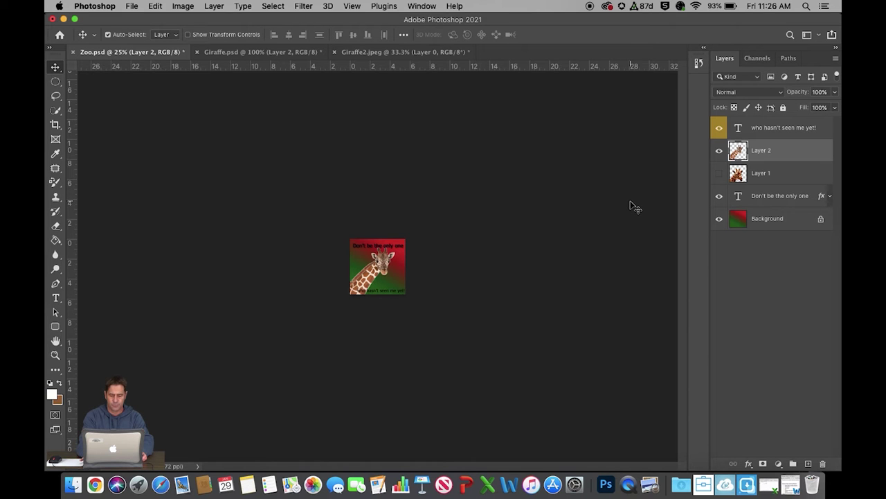
pyautogui.press('super+equal')
pyautogui.press('super+equal')
pyautogui.press('super+equal')
pyautogui.press('super+equal')
pyautogui.press('super+equal')
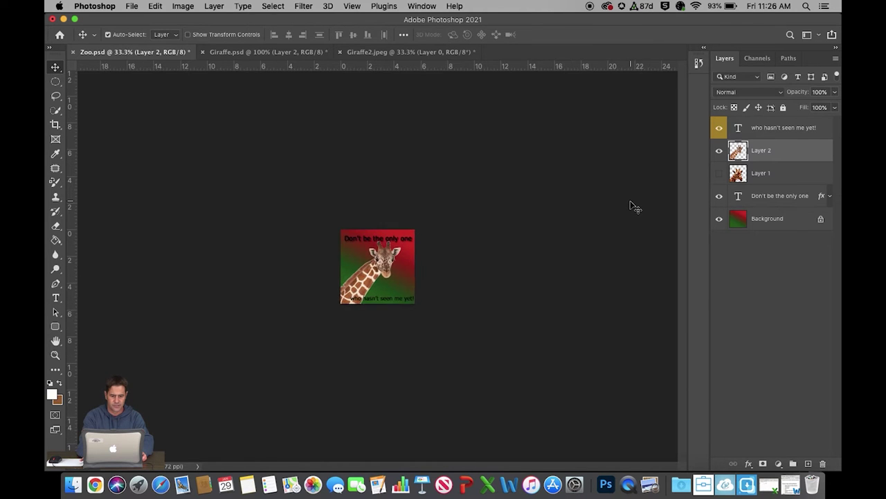
pyautogui.press('super+minus')
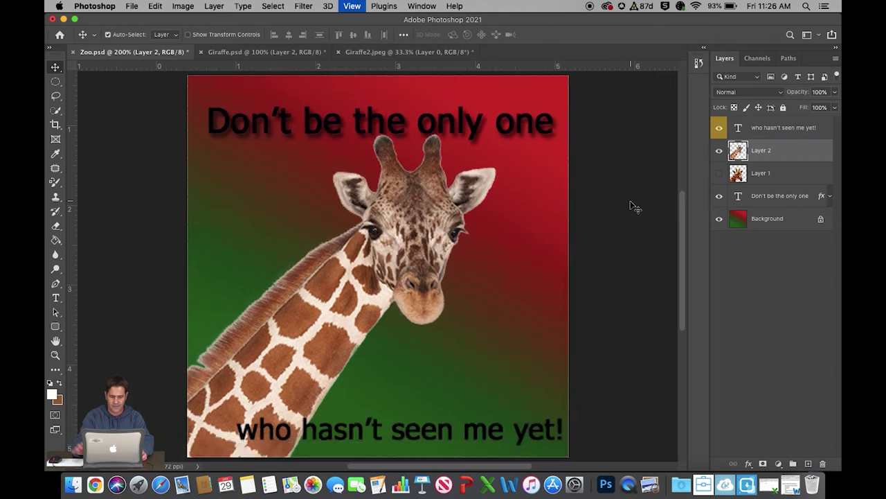
# Flip the giraffe horizontally, center it, and stack 'Don't be the only one' above Layer 2.
pyautogui.moveTo(399, 280); pyautogui.dragTo(392, 287)
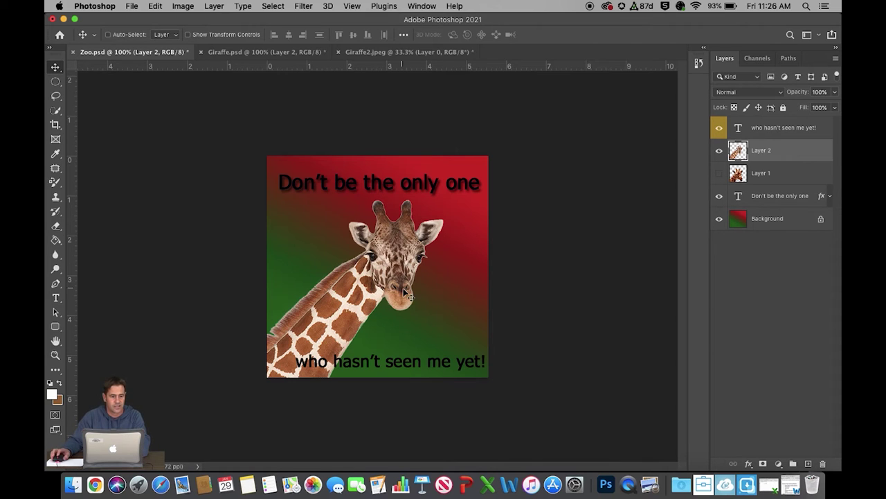
pyautogui.click(155, 6)
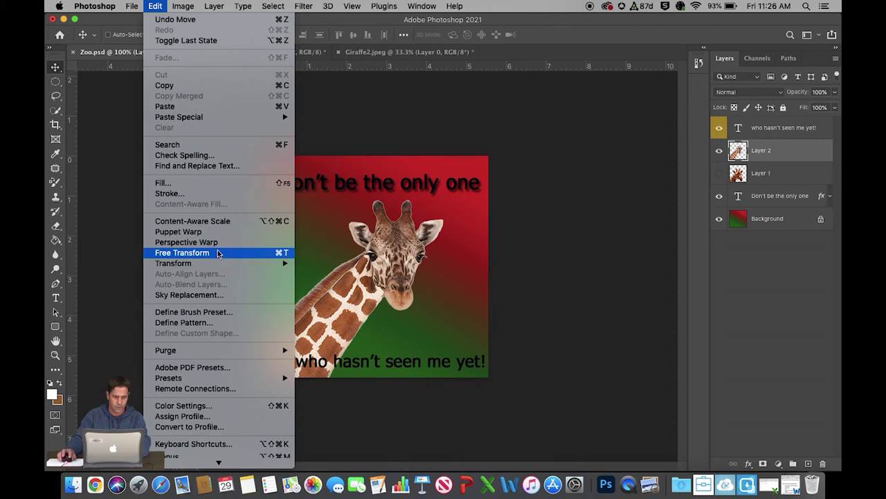
pyautogui.moveTo(213, 267)
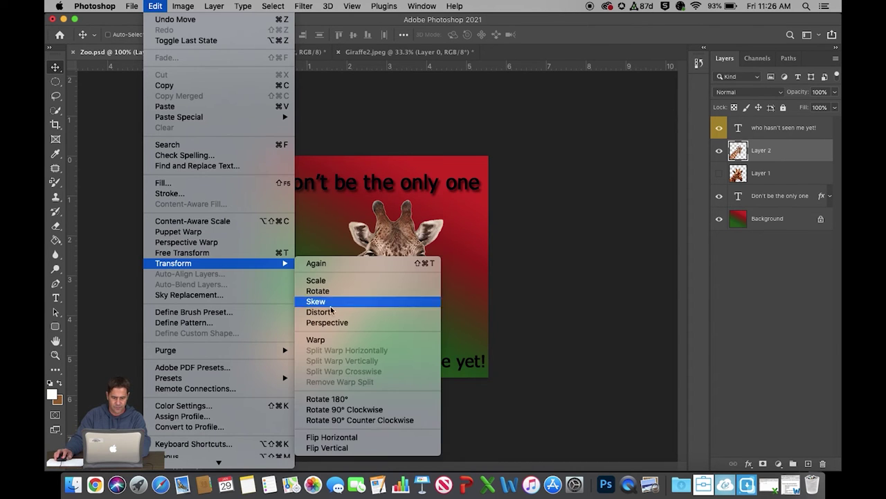
pyautogui.click(375, 437)
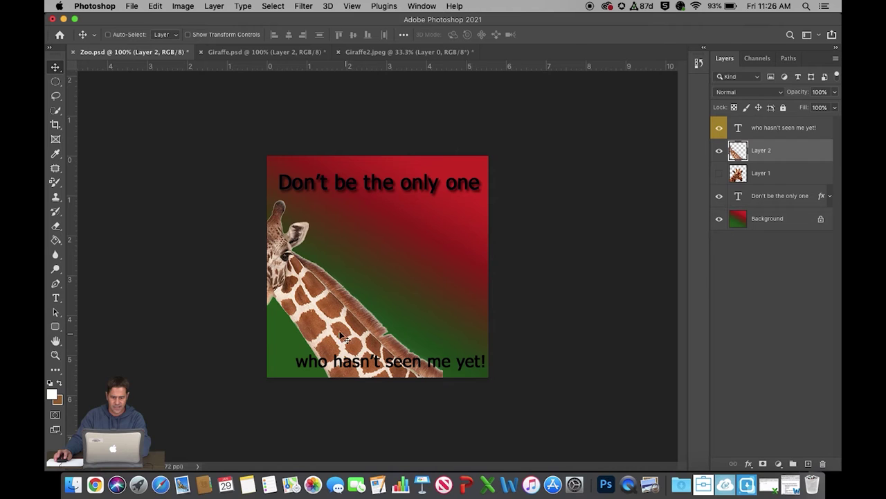
pyautogui.moveTo(333, 306); pyautogui.dragTo(408, 305)
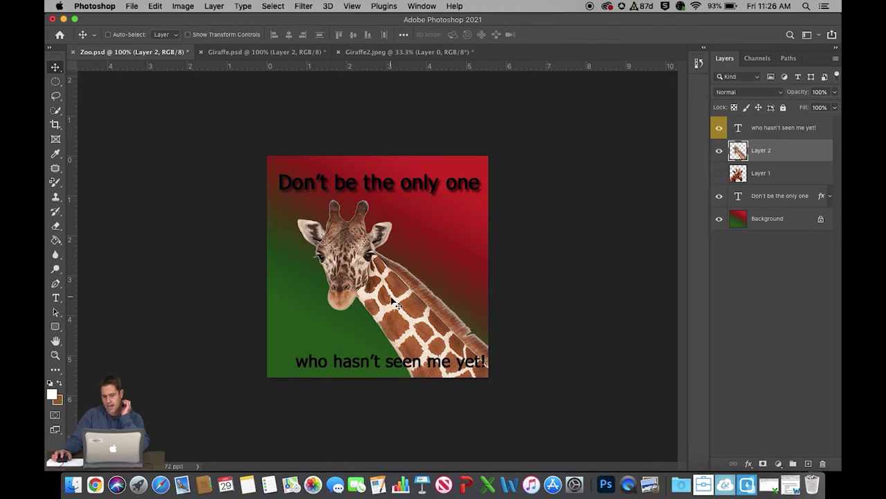
pyautogui.click(787, 207)
pyautogui.moveTo(784, 207); pyautogui.dragTo(776, 147)
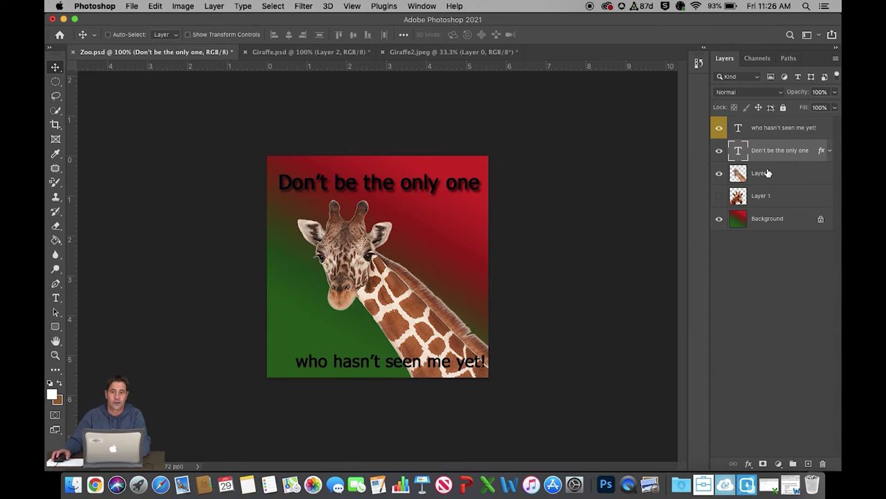
# Create an orange-labelled layer group named Text at the top of the stack.
pyautogui.click(835, 60)
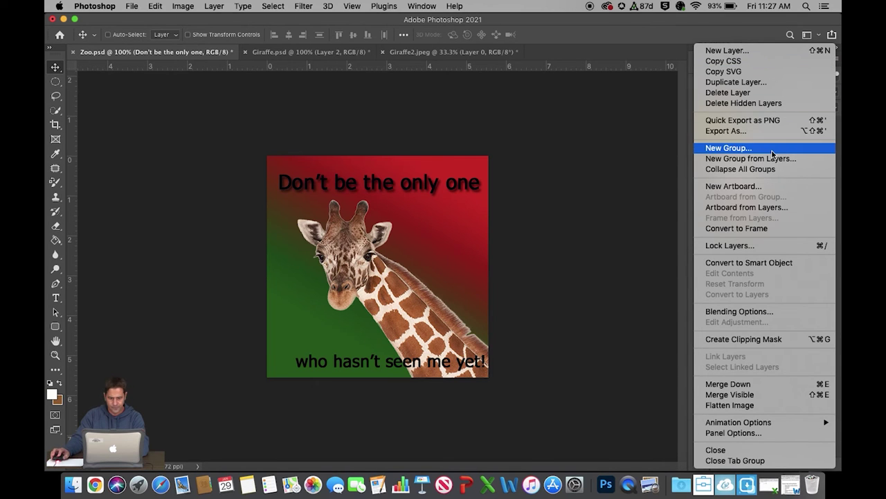
pyautogui.click(728, 147)
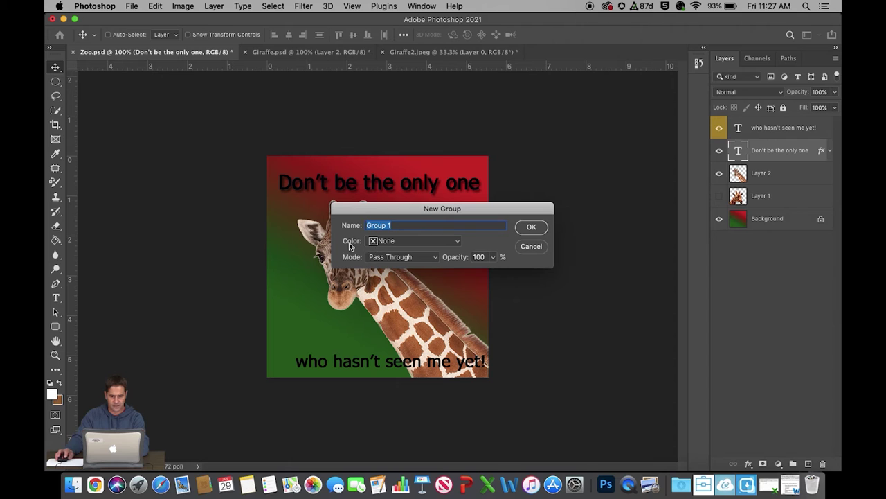
pyautogui.click(457, 241)
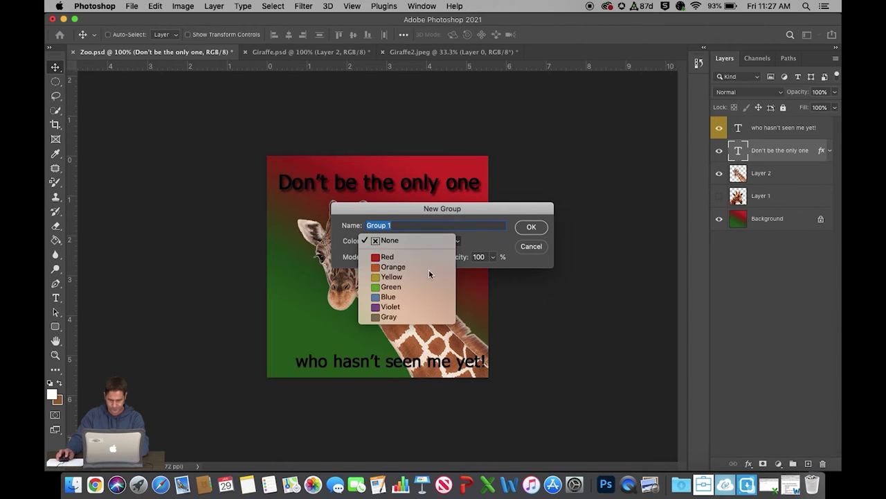
pyautogui.click(425, 267)
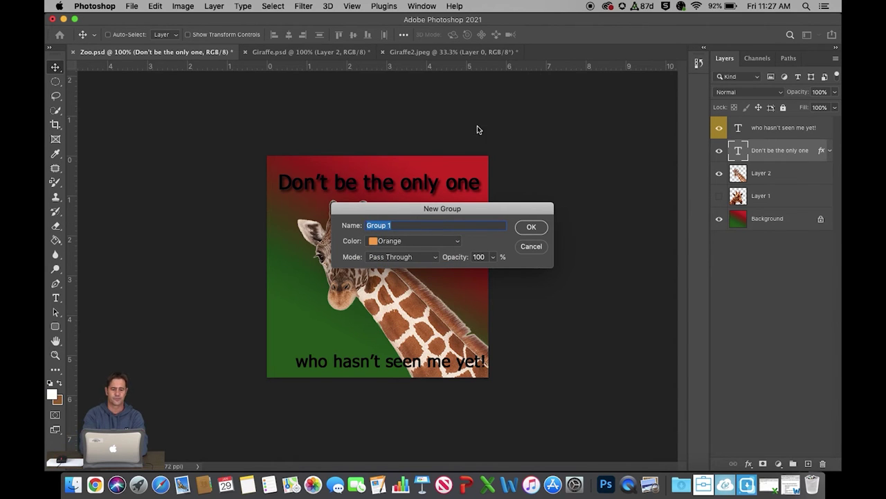
pyautogui.write('Text')
pyautogui.click(531, 226)
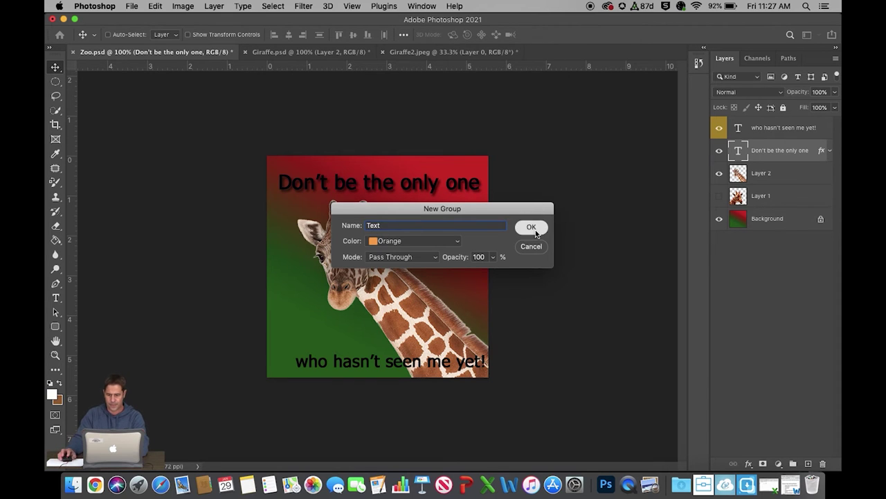
pyautogui.moveTo(794, 146); pyautogui.dragTo(792, 124)
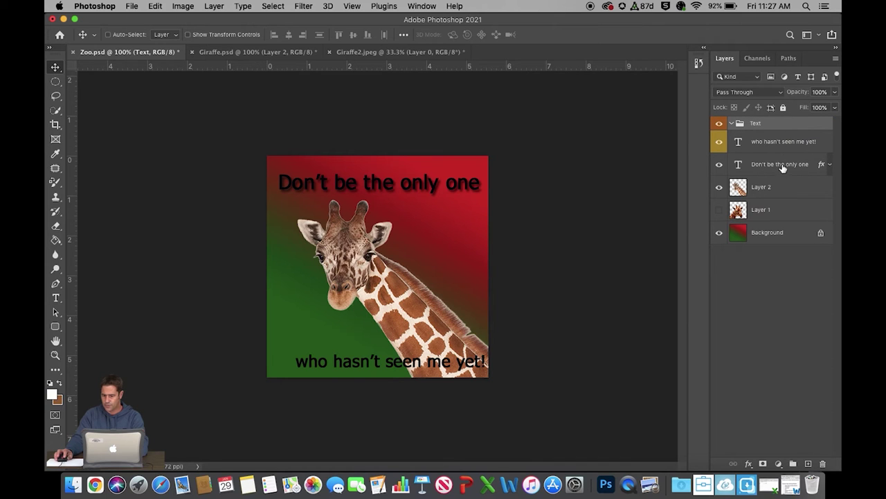
# Move both text layers into the Text group, label them orange, and collapse it.
pyautogui.click(783, 144)
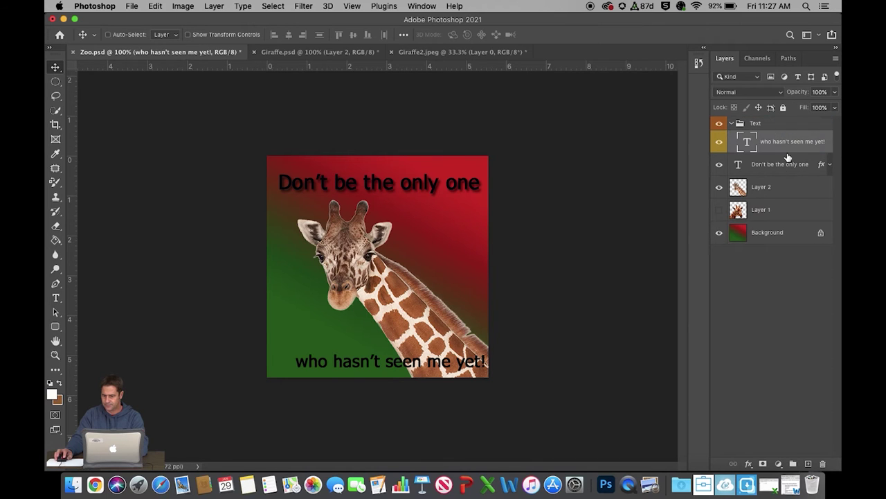
pyautogui.moveTo(783, 173); pyautogui.dragTo(777, 129)
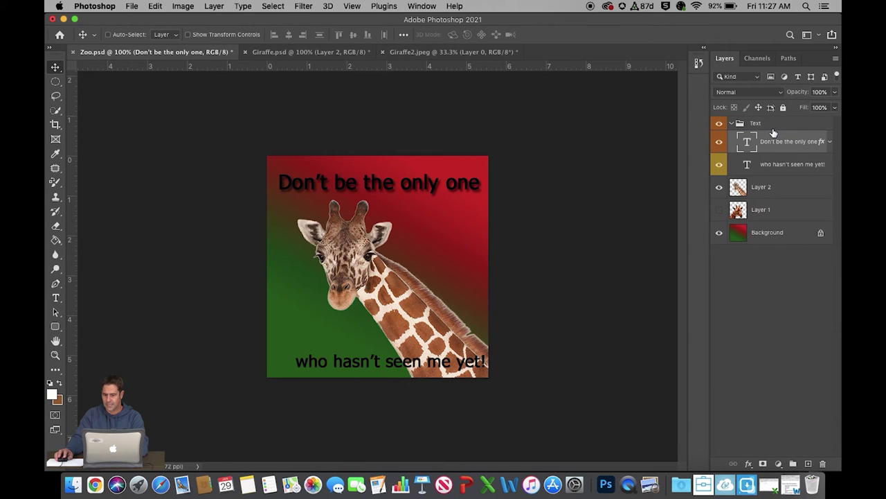
pyautogui.click(721, 164)
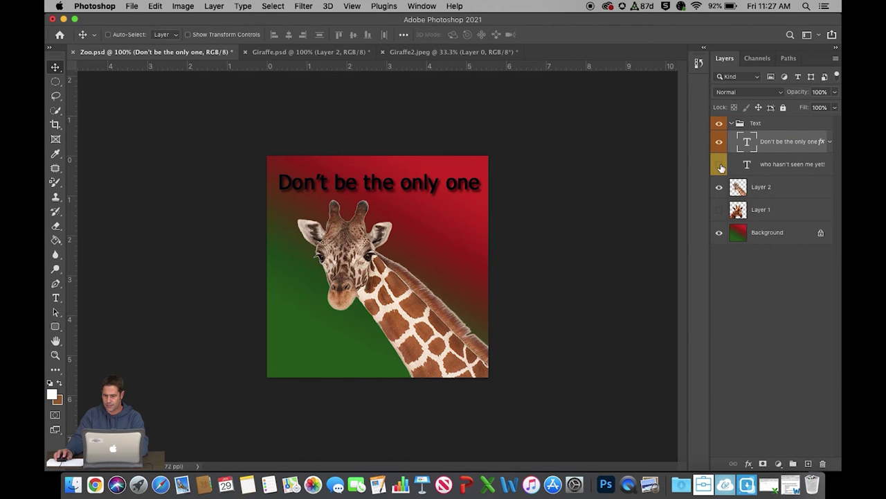
pyautogui.click(721, 167)
pyautogui.rightClick(747, 165)
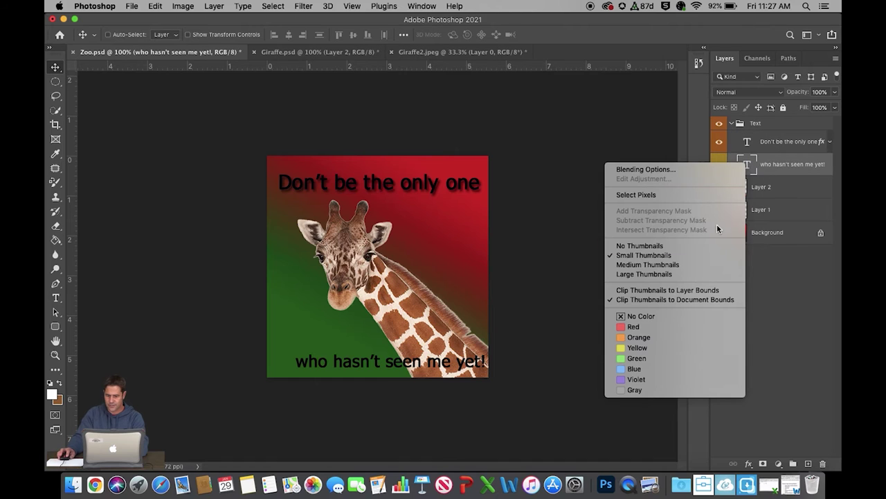
pyautogui.click(663, 338)
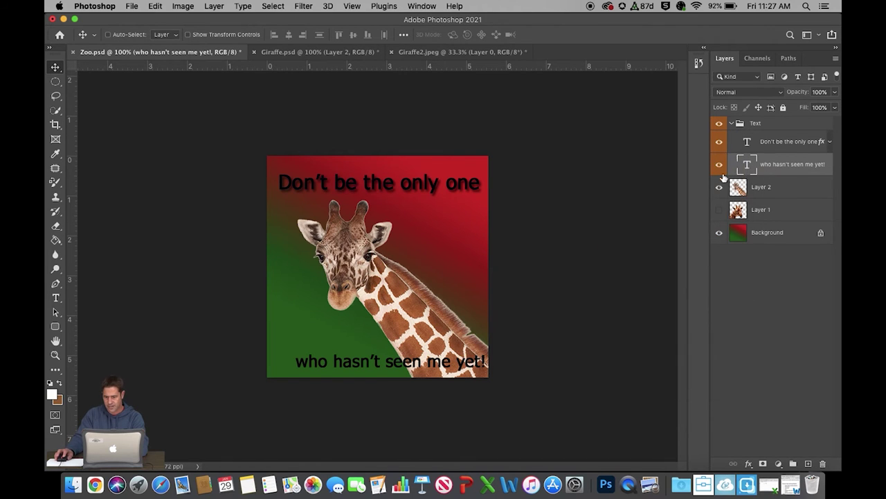
pyautogui.click(732, 125)
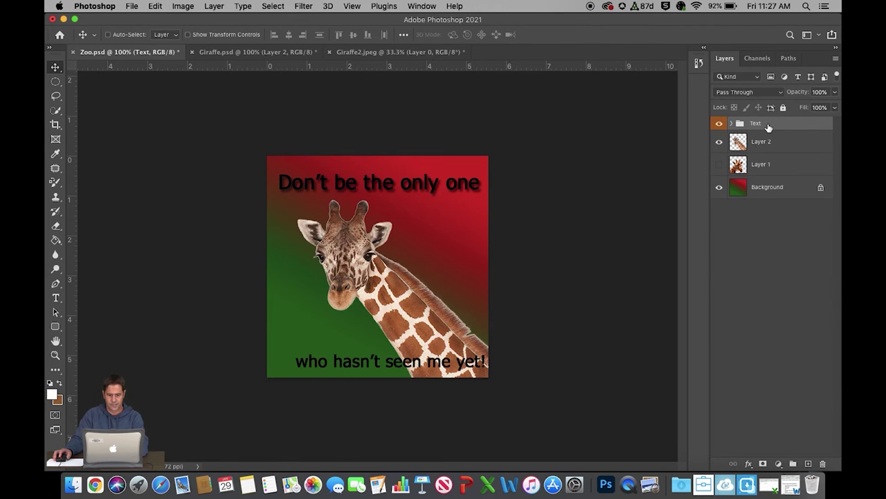
# Save the poster as Zoo.psd in Desktop > Image Editing > Week 3 with maximum compatibility.
pyautogui.click(131, 7)
pyautogui.click(167, 131)
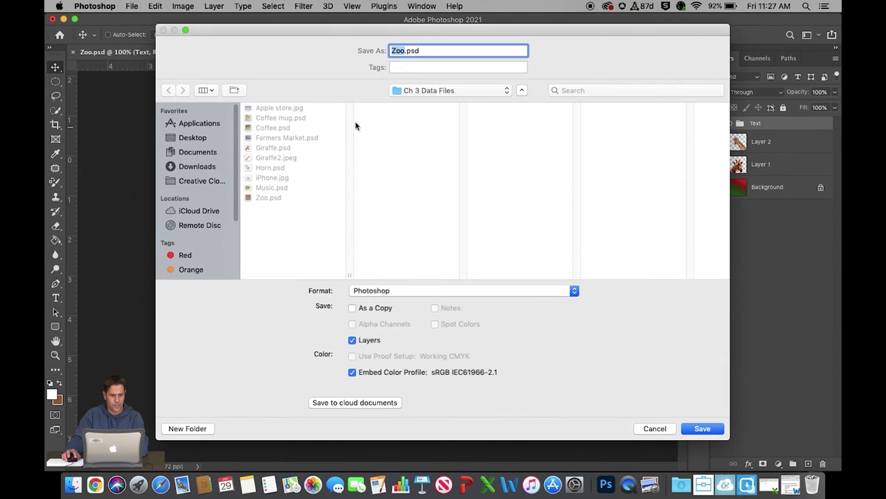
pyautogui.click(194, 139)
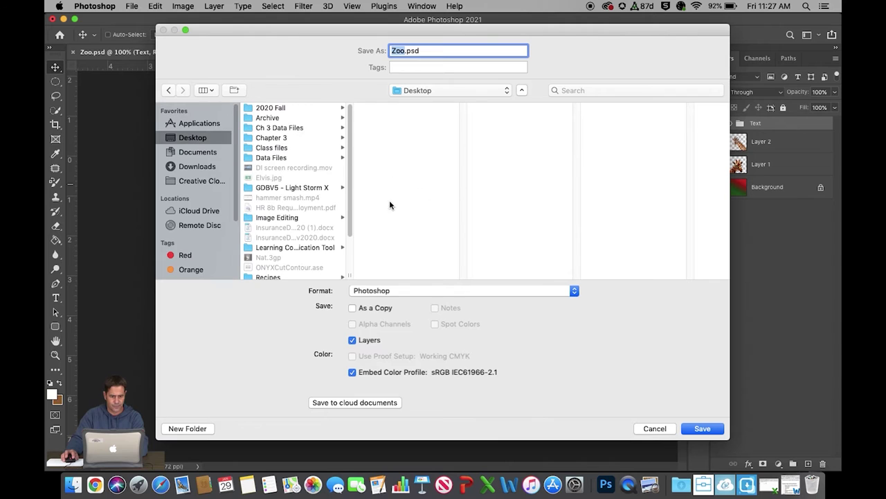
pyautogui.click(277, 218)
pyautogui.click(392, 129)
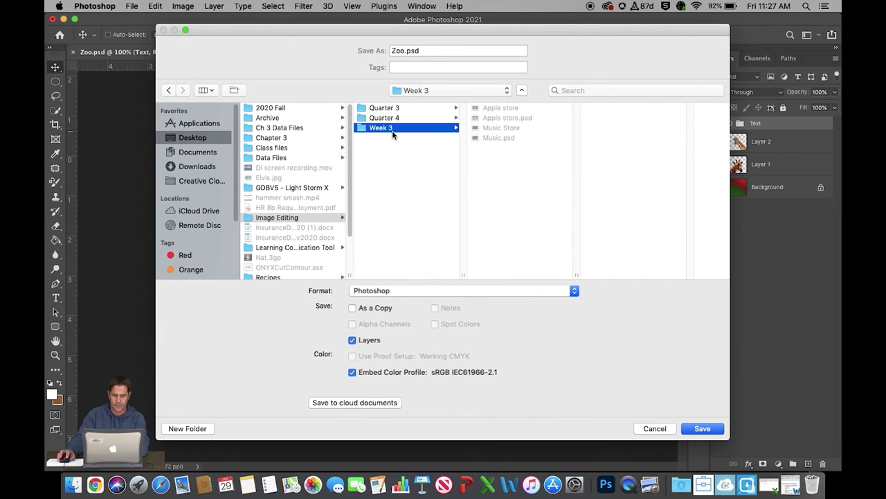
pyautogui.click(702, 428)
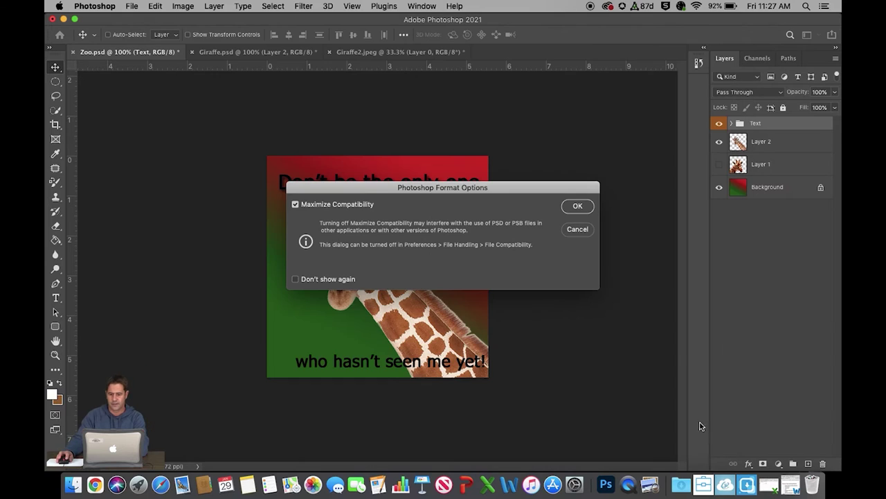
pyautogui.click(578, 207)
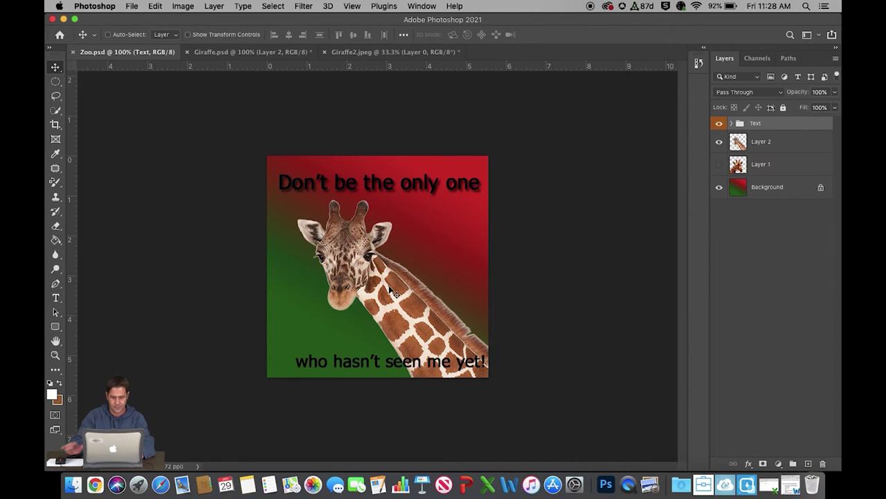
# Capture a full-screen screenshot of the poster at 150% zoom and keep it on the desktop.
pyautogui.press('super+equal')
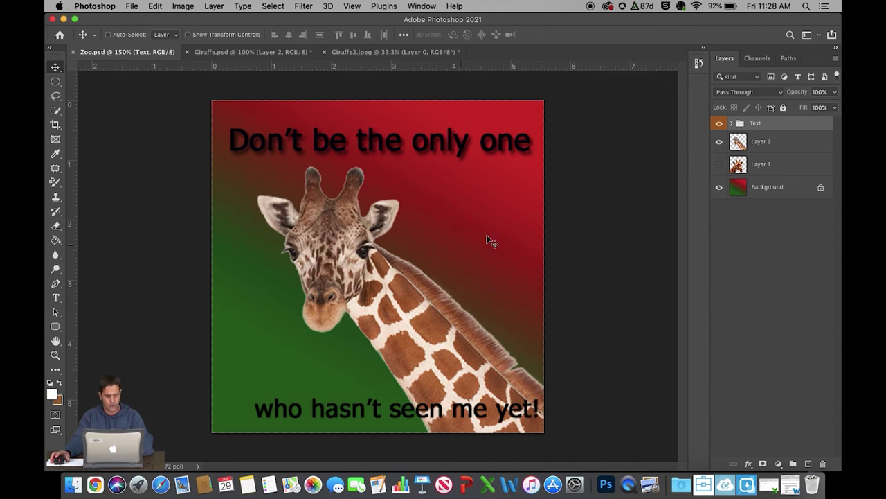
pyautogui.press('super')
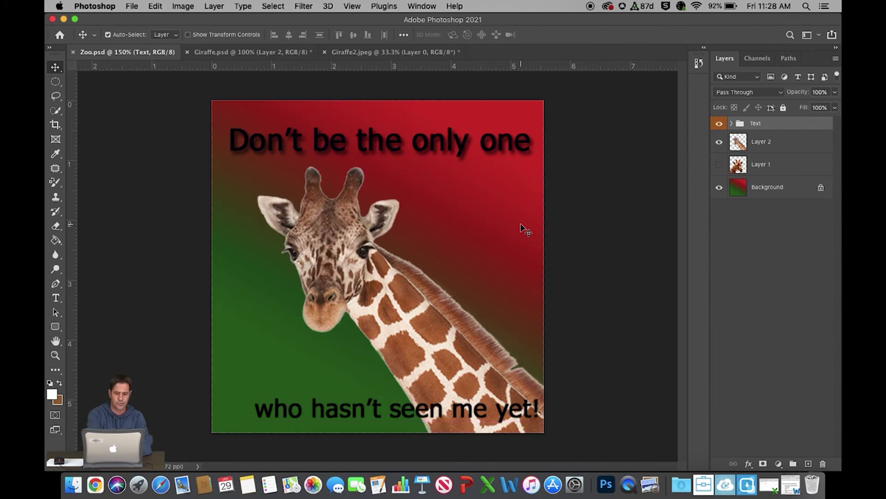
pyautogui.press('super+shift+3')
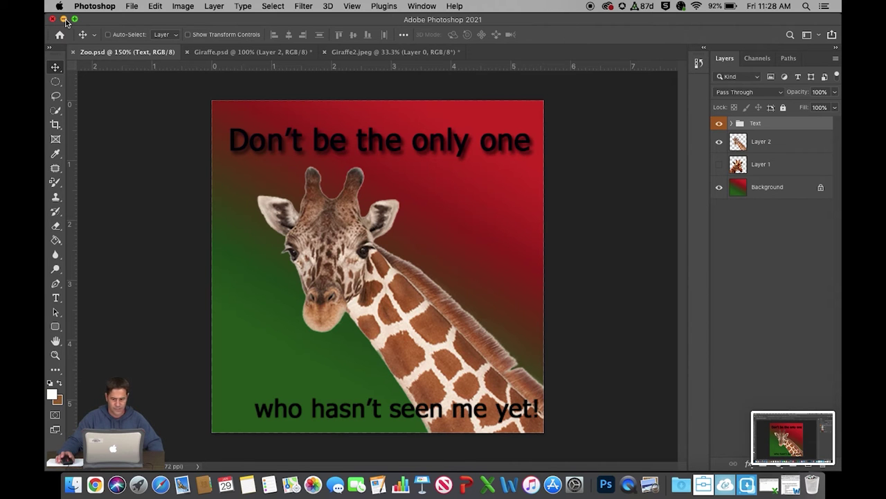
pyautogui.click(63, 20)
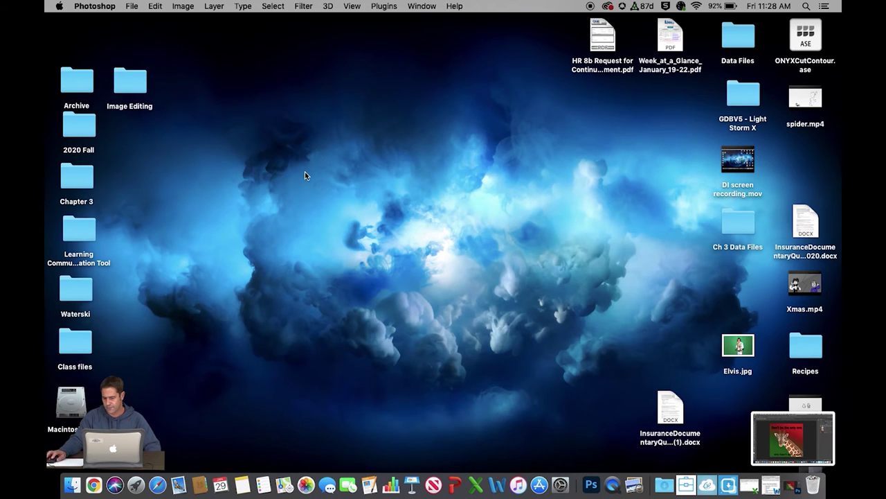
pyautogui.click(720, 405)
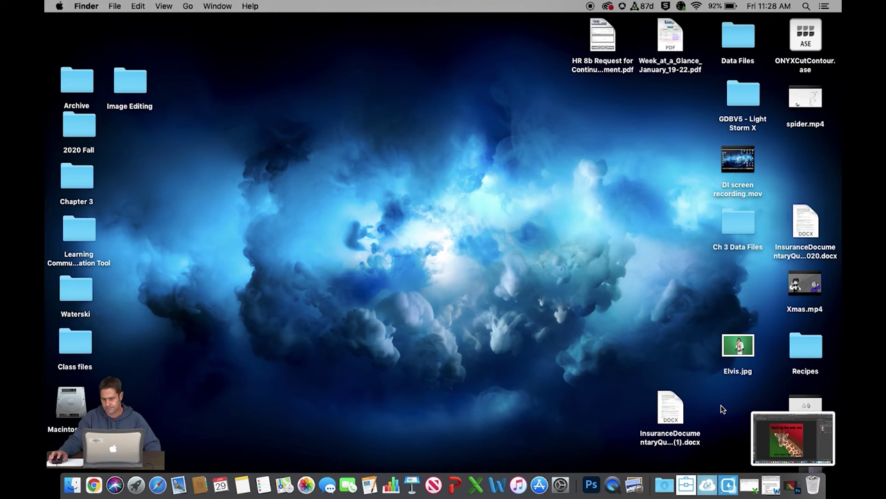
pyautogui.click(764, 446)
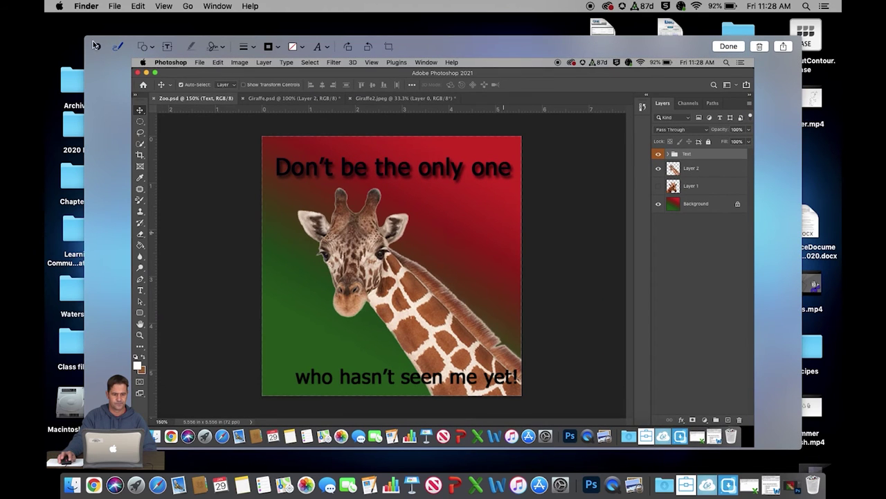
pyautogui.click(97, 49)
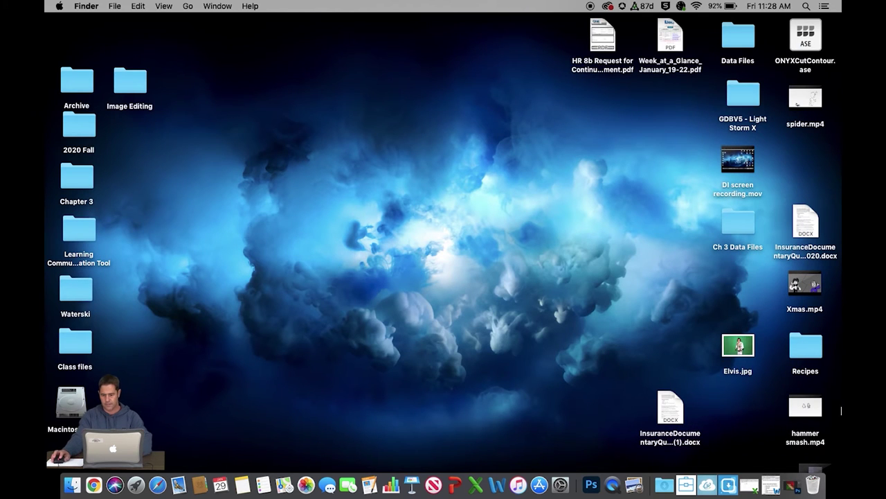
# Rename the screenshot file on the desktop to Zoo.
pyautogui.moveTo(735, 411); pyautogui.dragTo(427, 271)
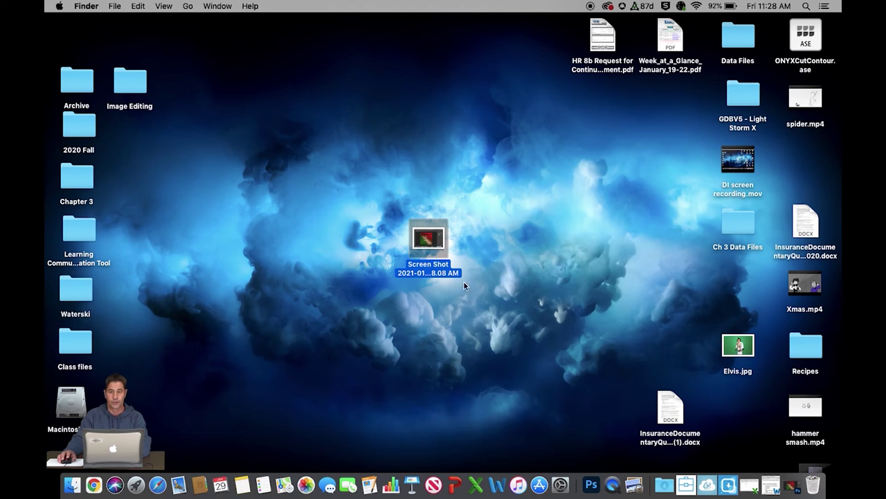
pyautogui.rightClick(427, 271)
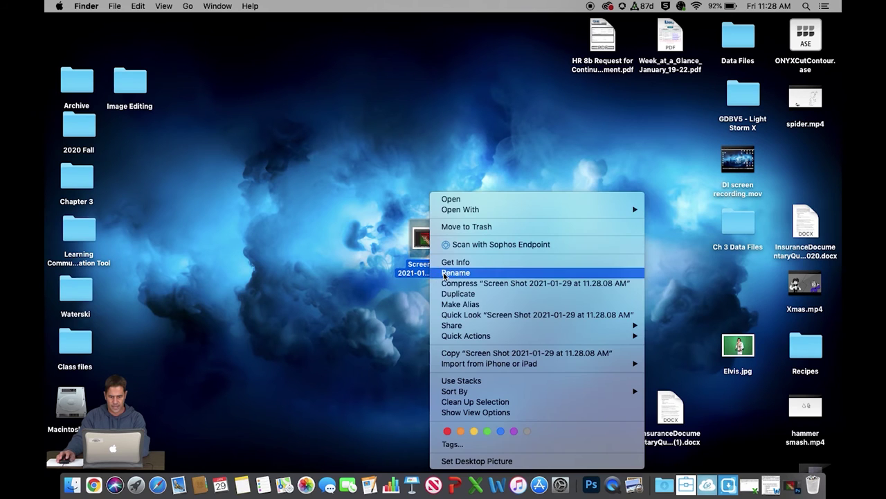
pyautogui.click(509, 271)
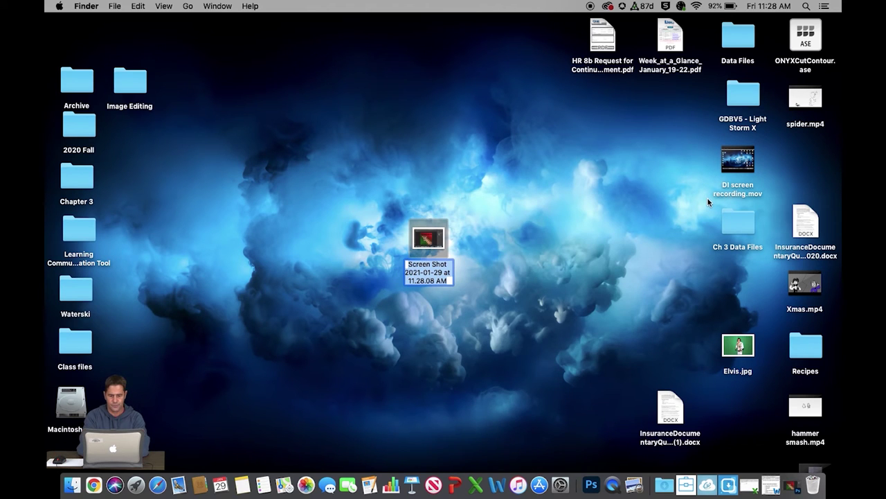
pyautogui.write('Zoo')
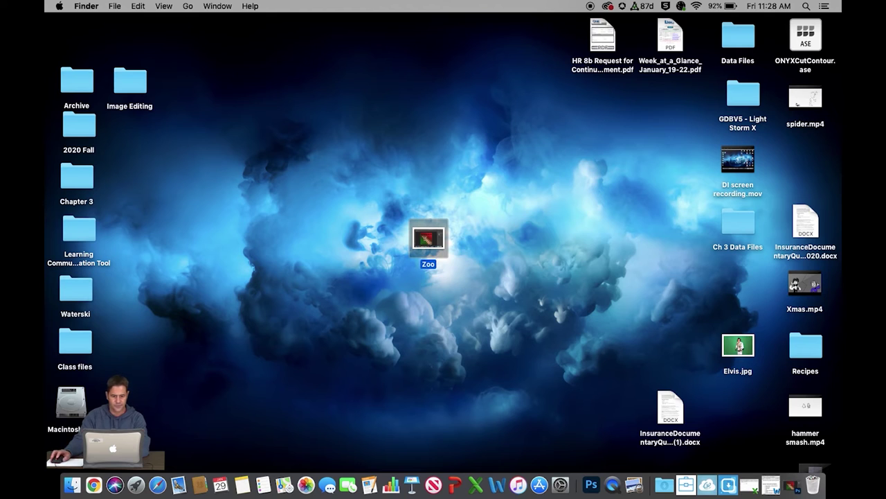
# Move the Zoo image into Image Editing's Week 3 folder beside Zoo.psd, then close the window.
pyautogui.moveTo(443, 242); pyautogui.dragTo(195, 148)
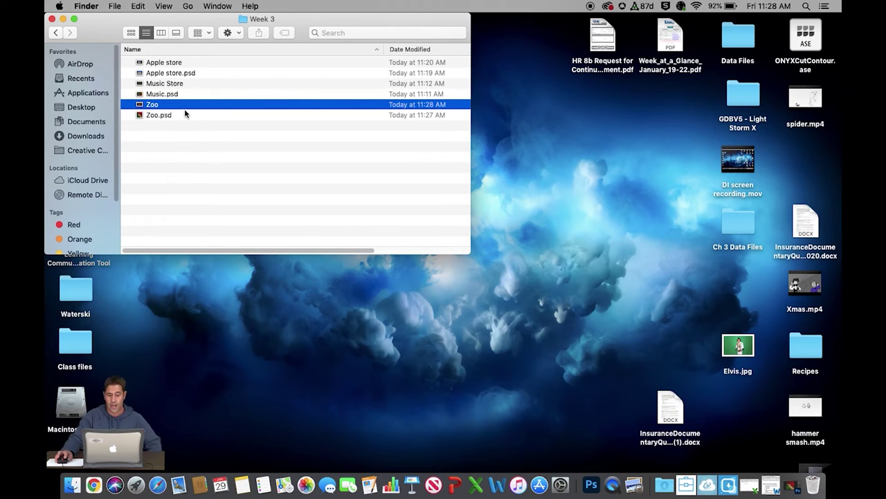
pyautogui.click(473, 138)
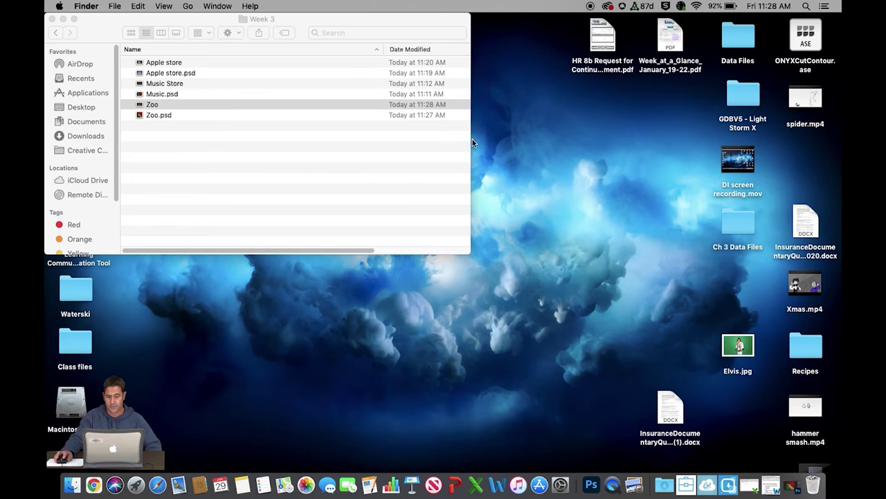
pyautogui.click(358, 133)
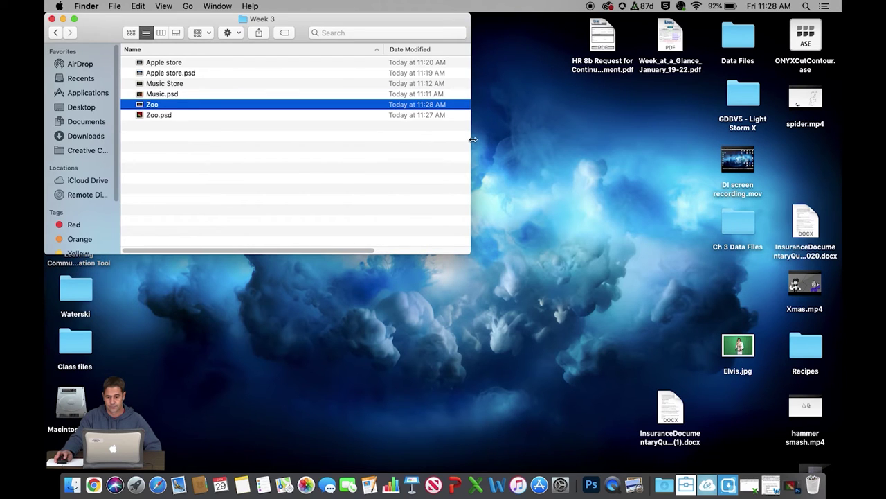
pyautogui.moveTo(471, 140); pyautogui.dragTo(633, 141)
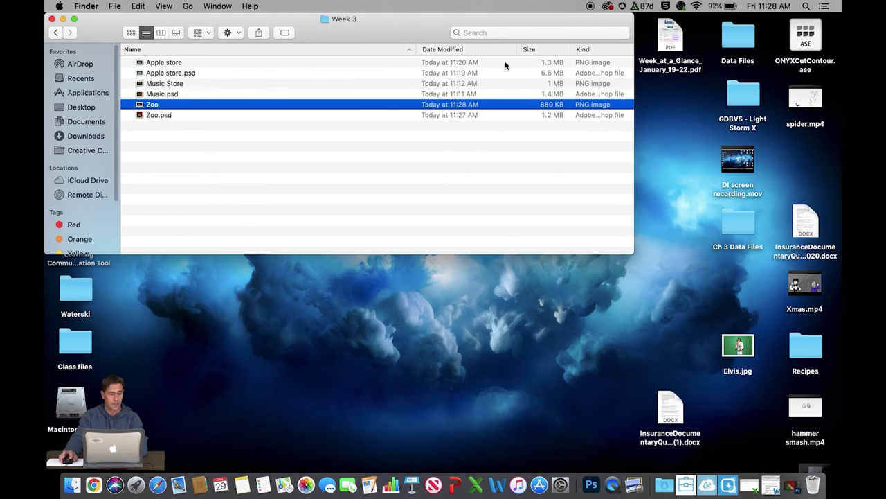
pyautogui.click(52, 19)
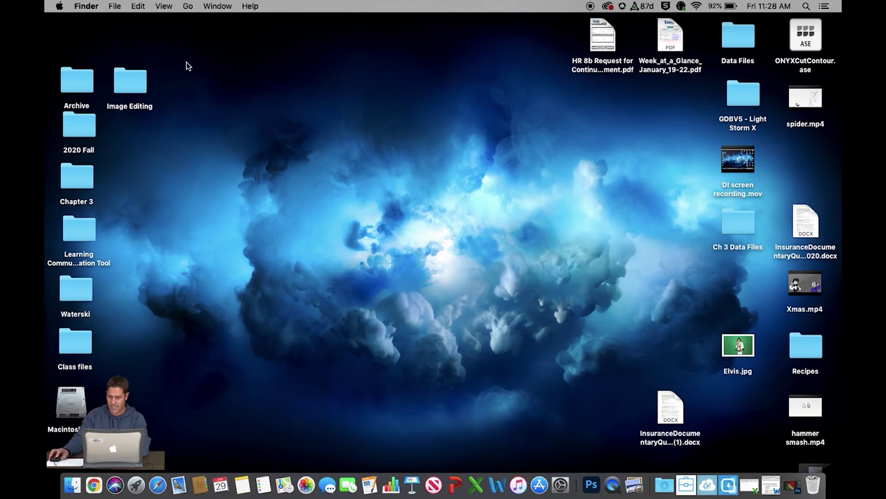
# Close Zoo.psd, Giraffe.psd and Giraffe2.jpeg, discarding unsaved changes.
pyautogui.click(789, 485)
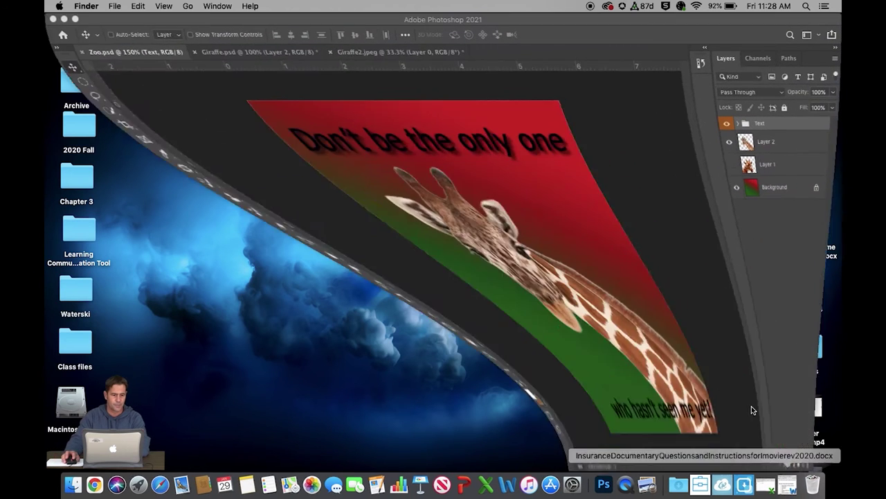
pyautogui.click(73, 52)
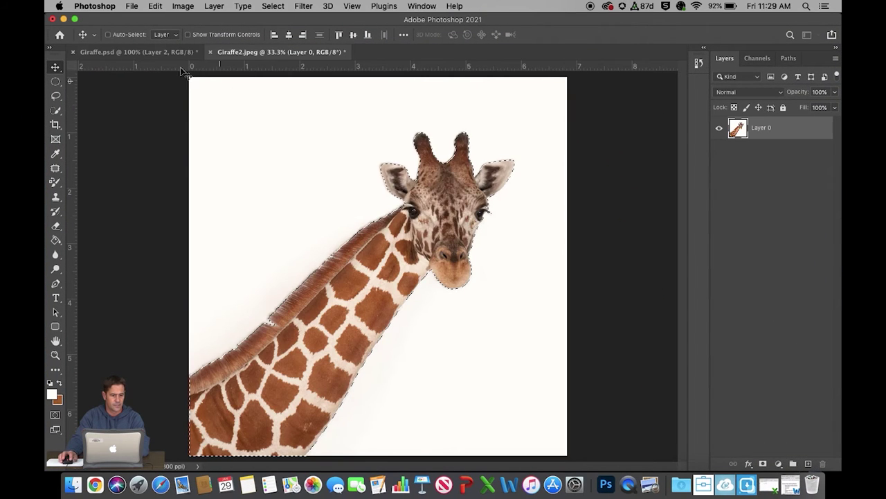
pyautogui.click(72, 52)
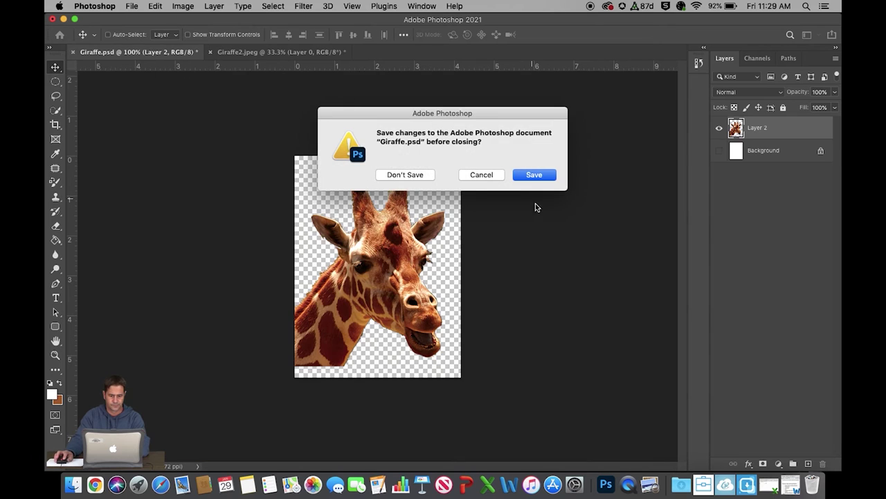
pyautogui.click(428, 177)
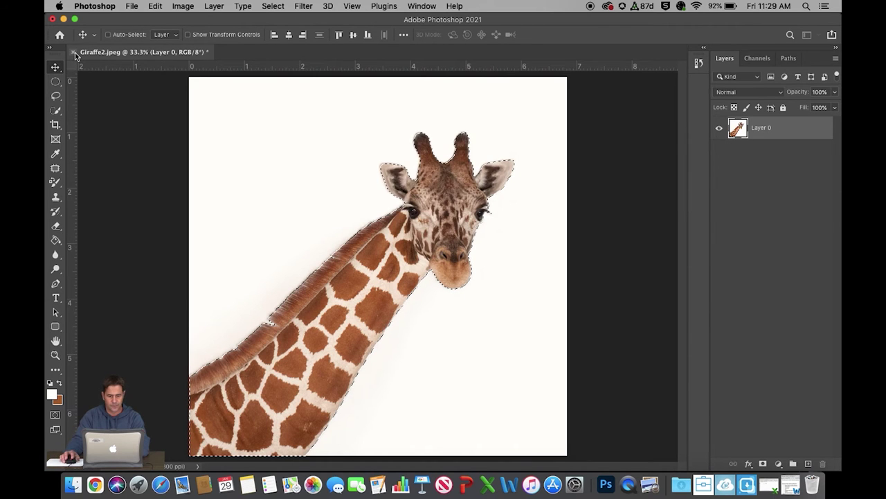
pyautogui.click(73, 51)
pyautogui.click(405, 175)
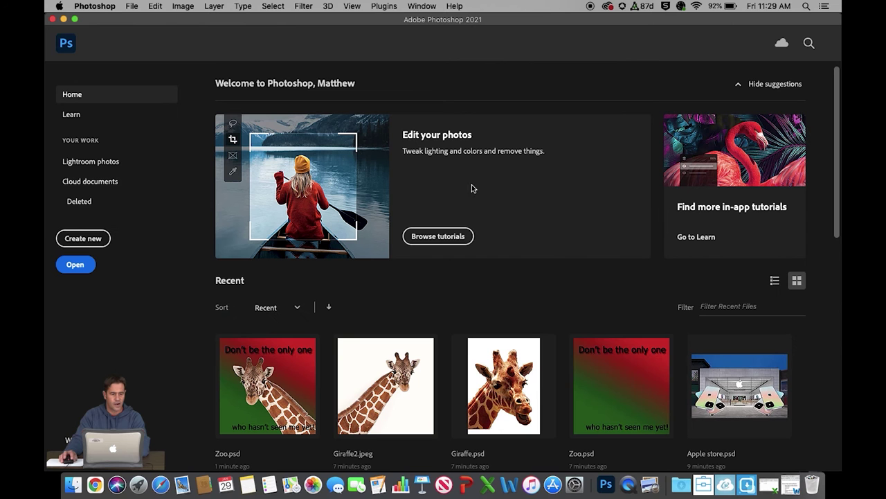
# Open Coffee.psd and Coffee mug.psd together from the Desktop's Ch 3 Data Files folder.
pyautogui.click(135, 10)
pyautogui.click(133, 29)
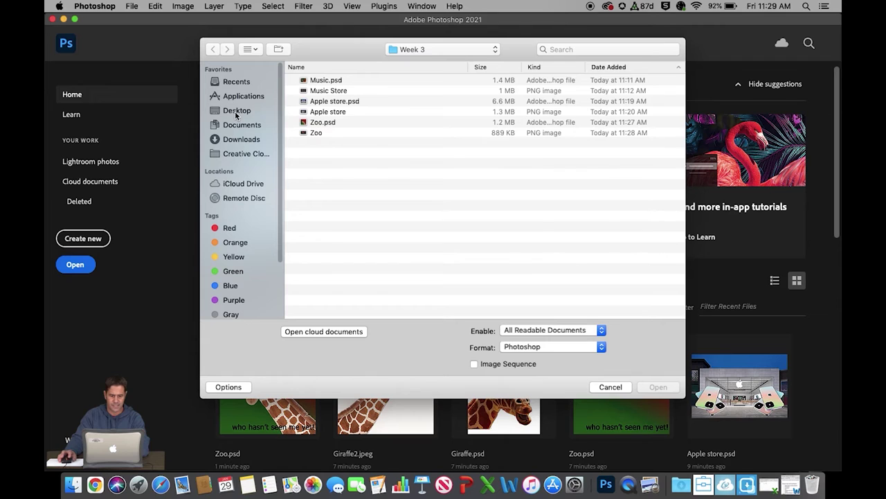
pyautogui.click(236, 112)
pyautogui.doubleClick(338, 304)
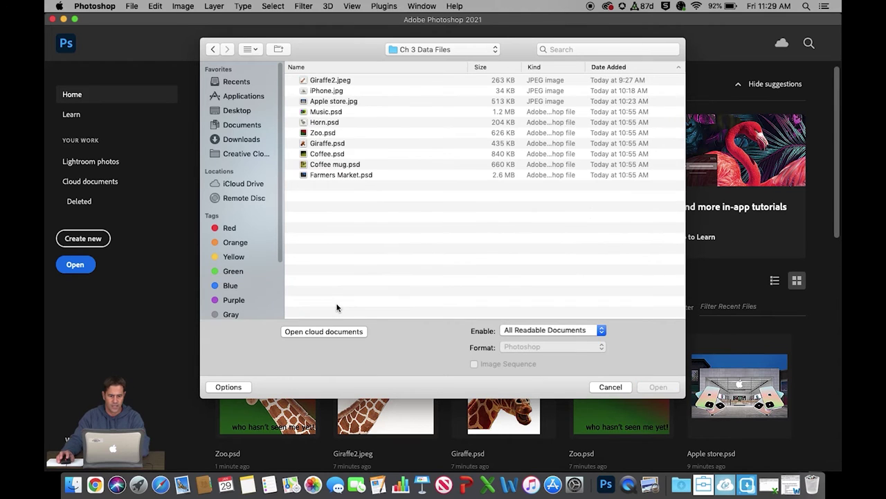
pyautogui.click(324, 157)
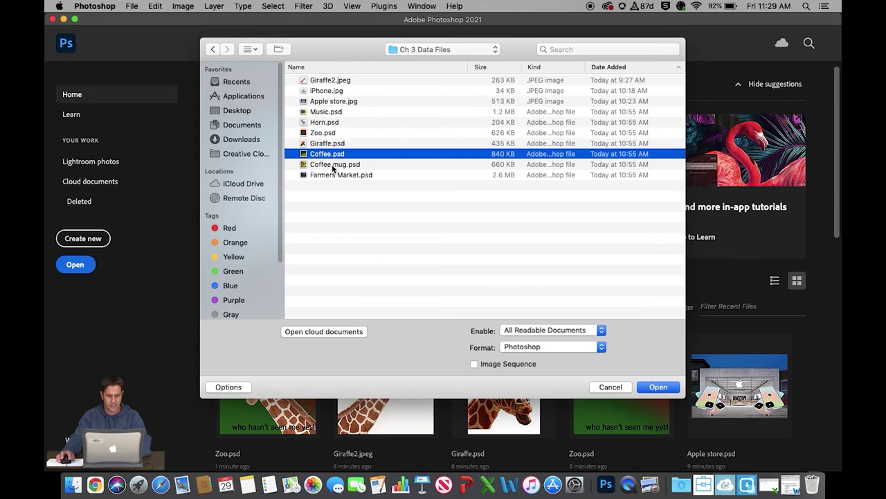
pyautogui.keyDown('shift'); pyautogui.click(333, 166); pyautogui.keyUp('shift')
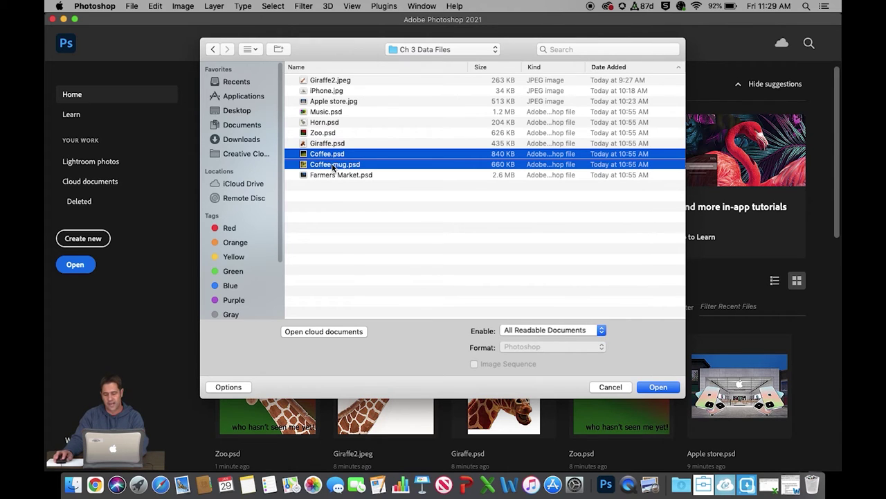
pyautogui.click(654, 389)
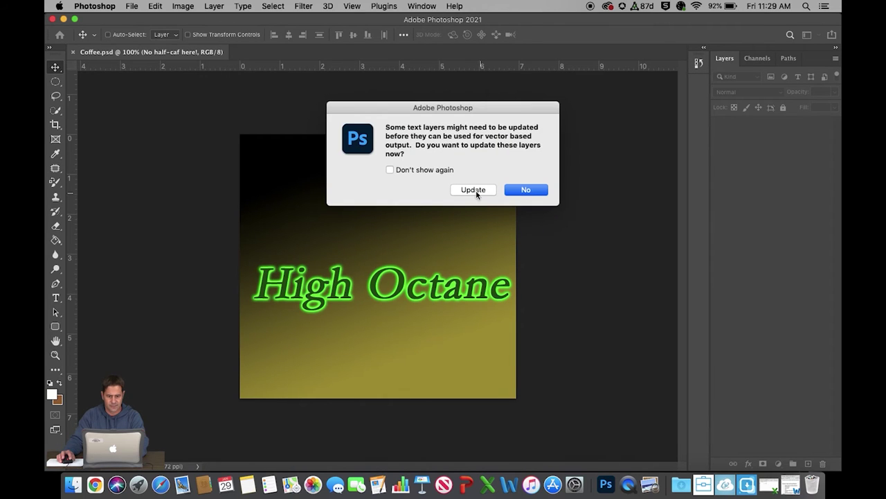
# Update Coffee.psd's text layers, then bring up the Coffee mug.psd photo.
pyautogui.click(473, 190)
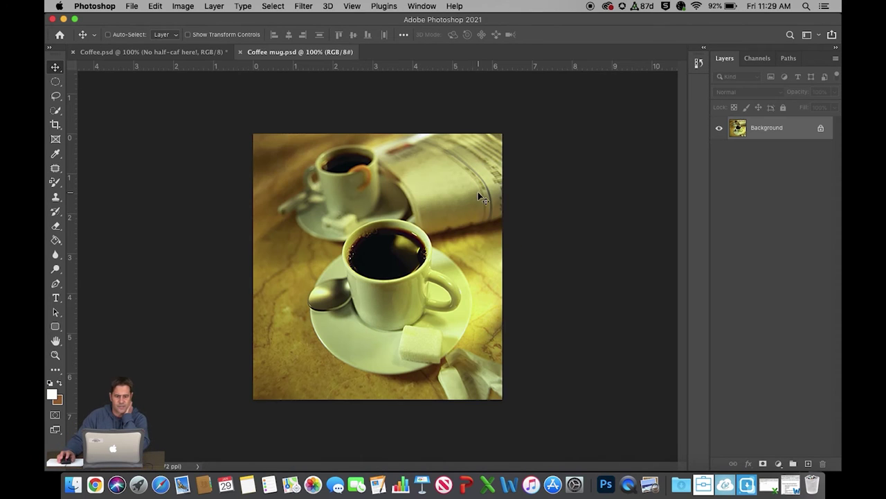
pyautogui.click(139, 52)
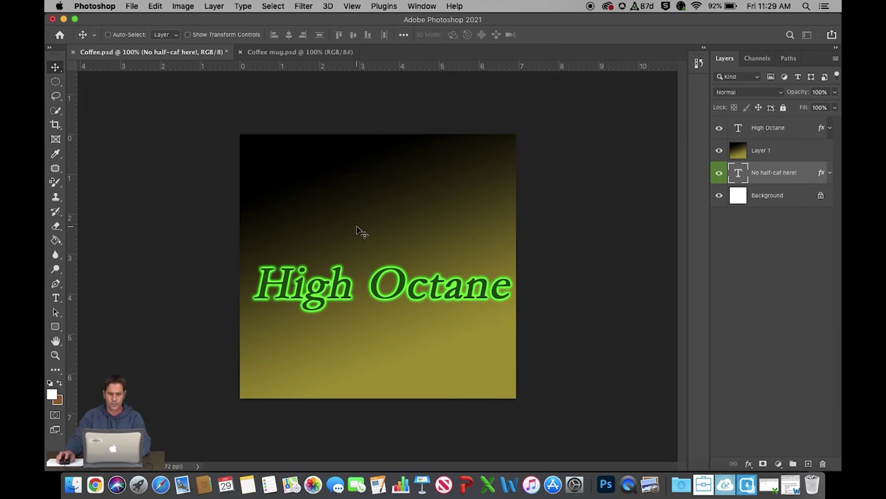
pyautogui.click(272, 53)
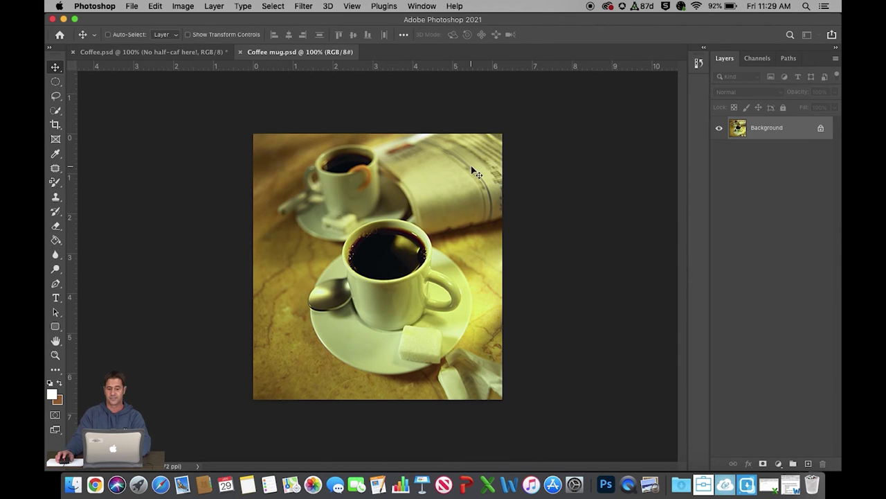
# Unlock the mug's Background layer and drag the photo into Coffee.psd as Layer 2.
pyautogui.click(821, 131)
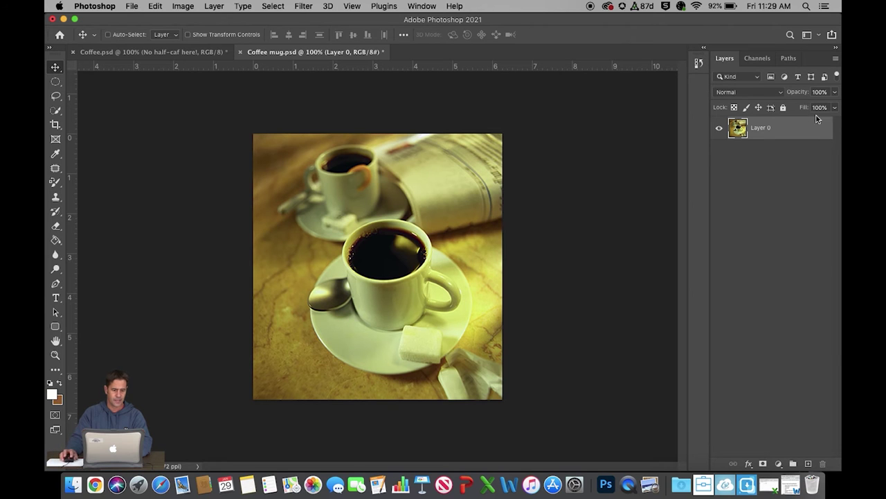
pyautogui.moveTo(392, 294); pyautogui.dragTo(150, 52)
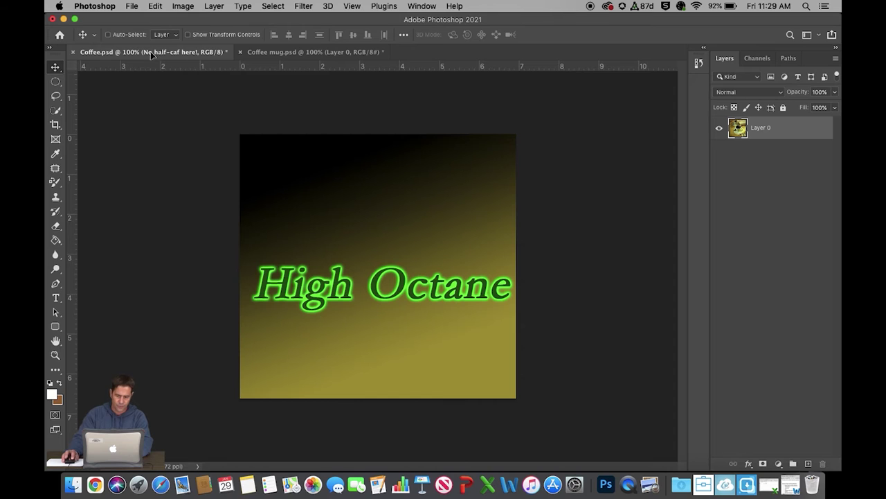
pyautogui.moveTo(365, 277); pyautogui.dragTo(367, 276)
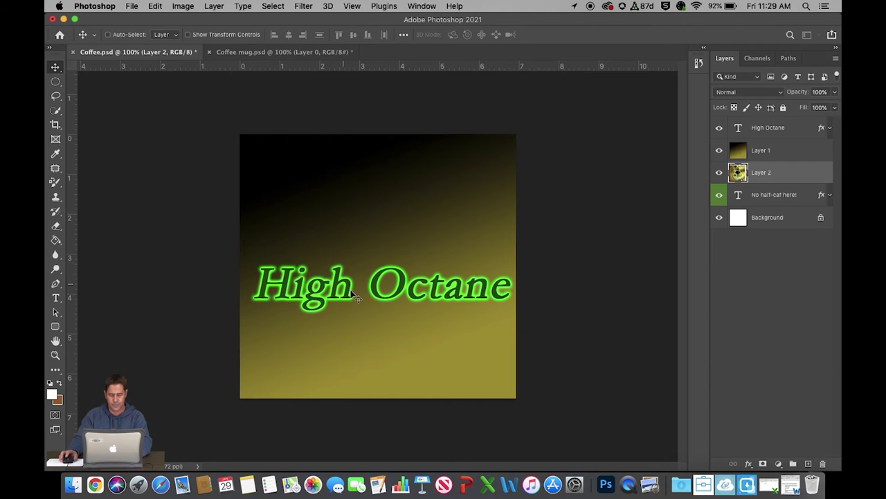
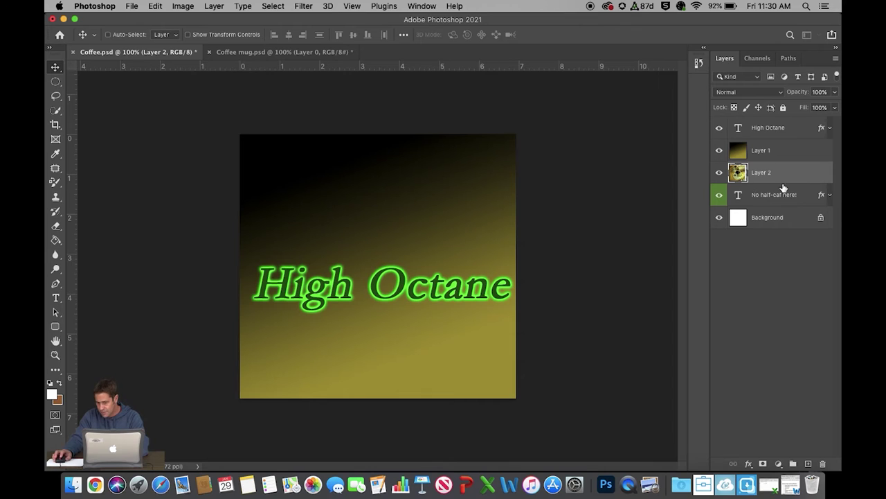
# Move the coffee-cup photo layer above the gradient layer after comparing the gradient's visibility.
pyautogui.moveTo(762, 183); pyautogui.dragTo(759, 159)
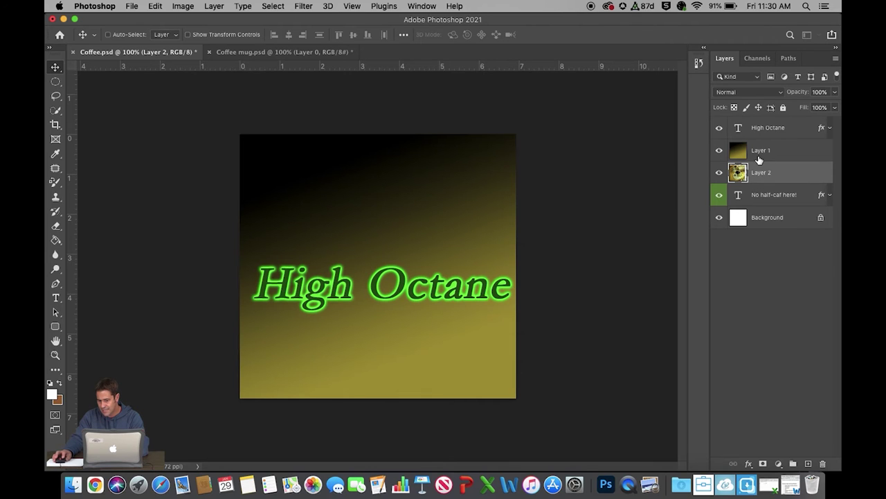
pyautogui.click(718, 152)
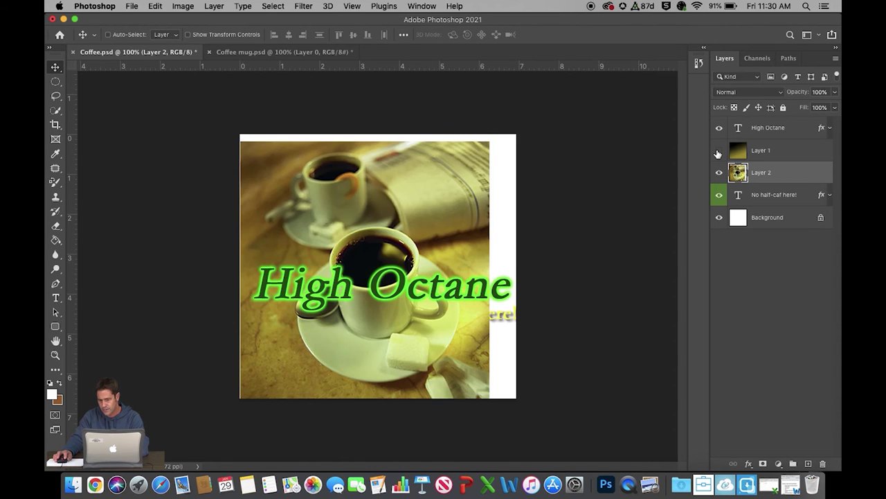
pyautogui.click(718, 152)
pyautogui.click(718, 152)
pyautogui.click(718, 153)
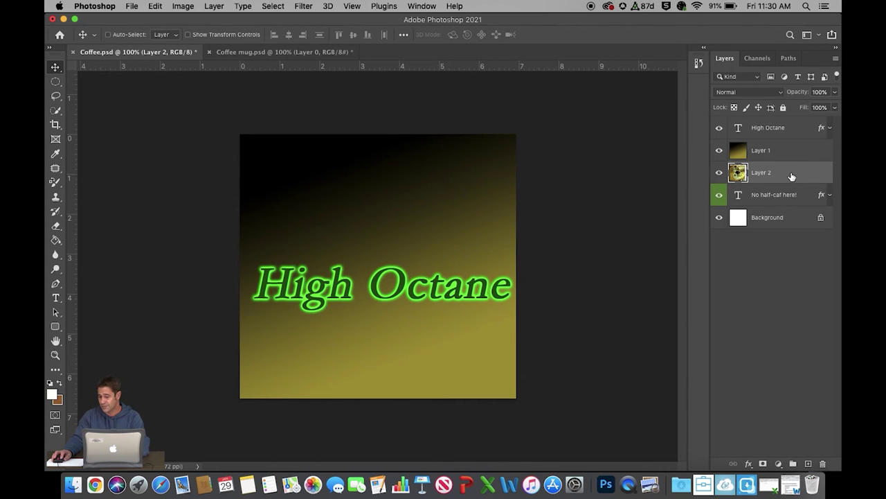
pyautogui.moveTo(791, 178); pyautogui.dragTo(787, 145)
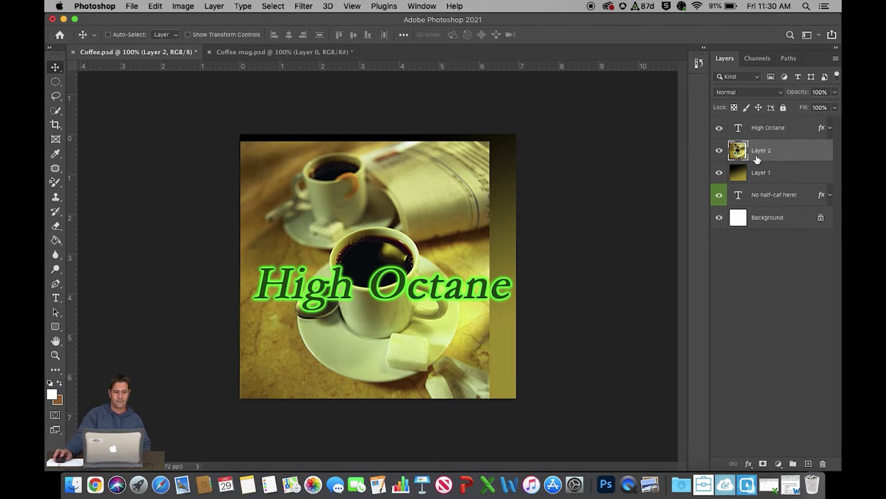
# Shift the coffee photo slightly right and up, and rename its layer Mugs.
pyautogui.moveTo(372, 214); pyautogui.dragTo(385, 205)
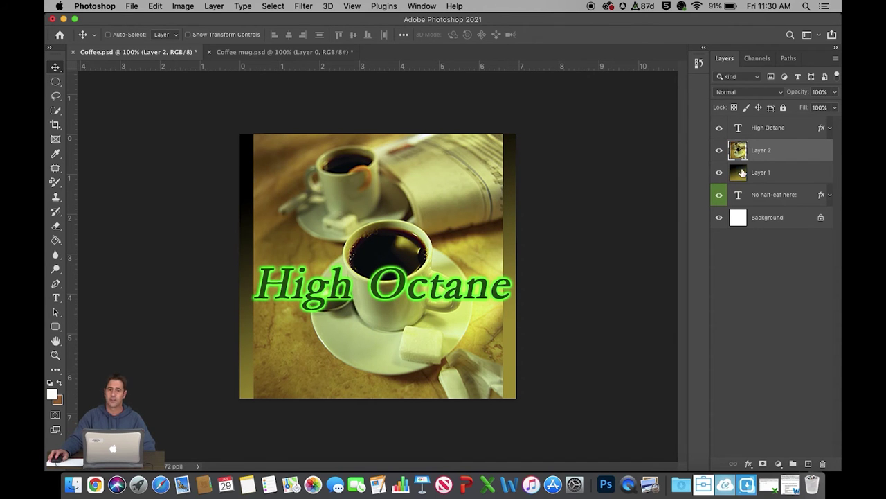
pyautogui.doubleClick(762, 151)
pyautogui.write('Mugs')
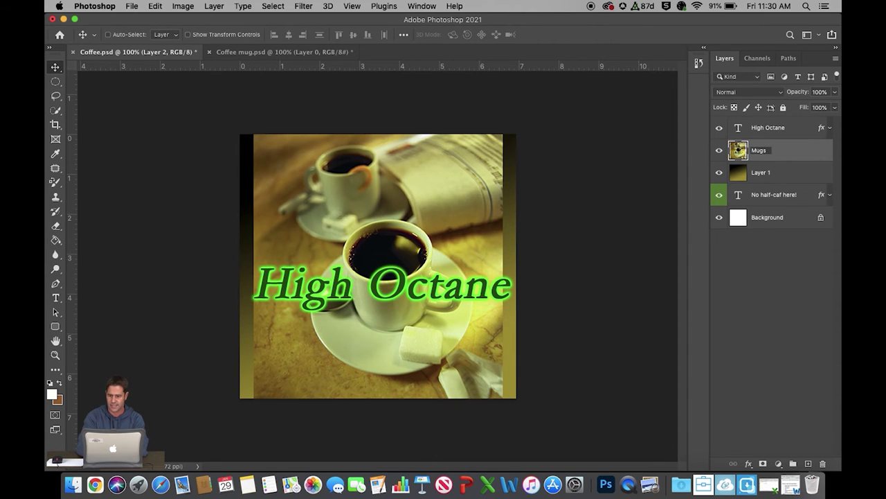
pyautogui.press('Return')
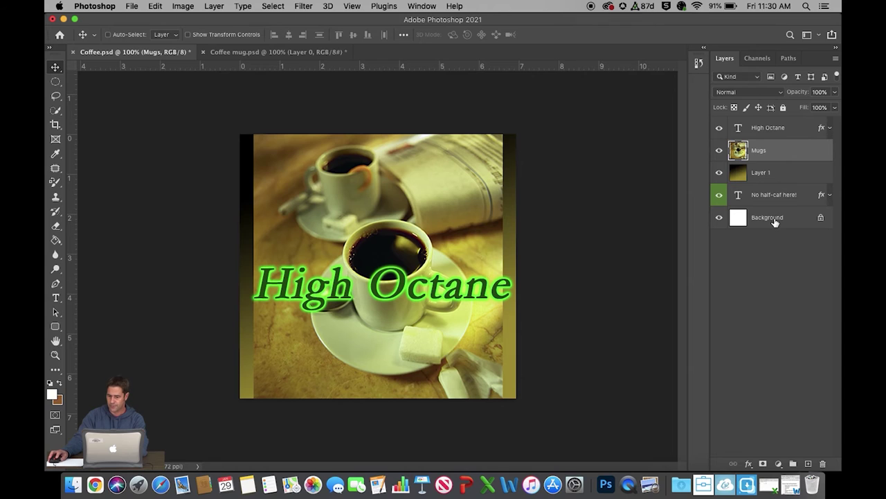
# Move the gradient layer below the No half-caf here! text and delete the white Background layer.
pyautogui.click(783, 178)
pyautogui.moveTo(783, 181); pyautogui.dragTo(784, 207)
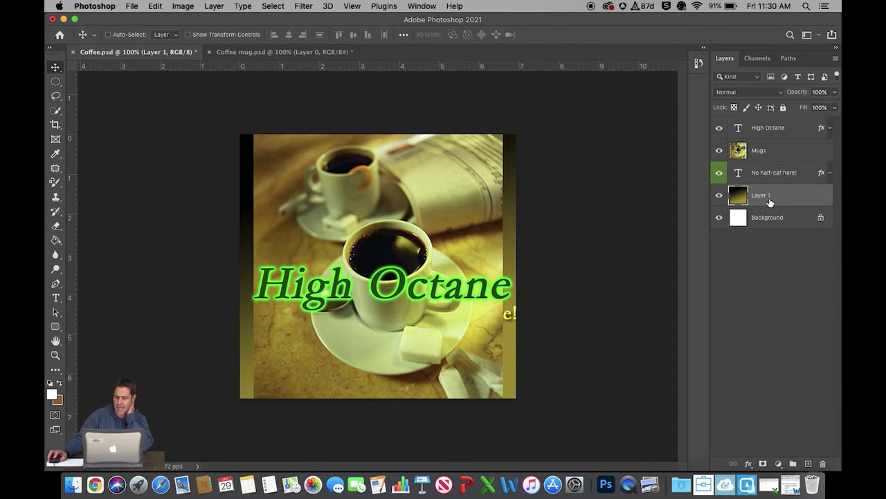
pyautogui.click(767, 221)
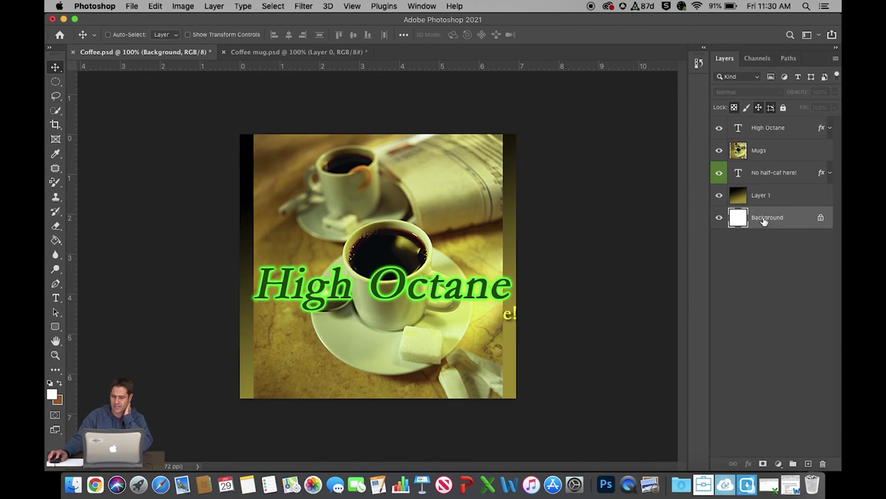
pyautogui.moveTo(761, 217); pyautogui.dragTo(822, 468)
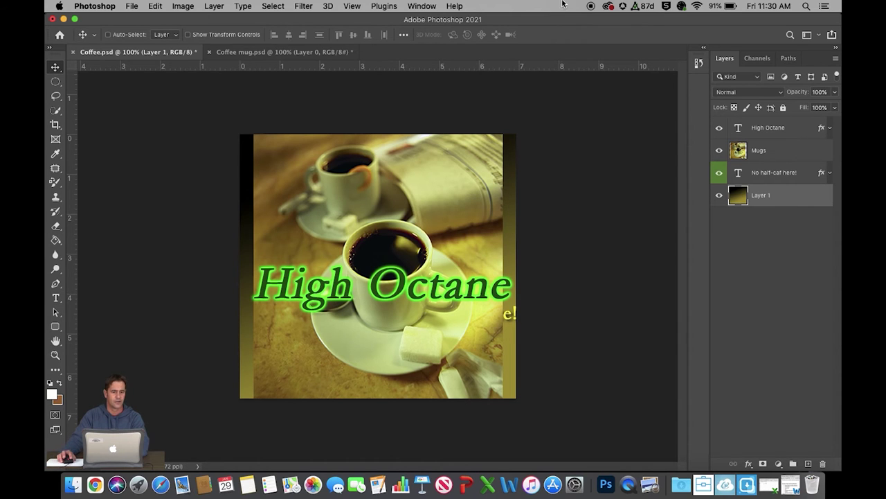
# Make the gradient the Background layer via Background from Layer, and move No half-caf here! above Mugs.
pyautogui.click(214, 6)
pyautogui.moveTo(220, 19)
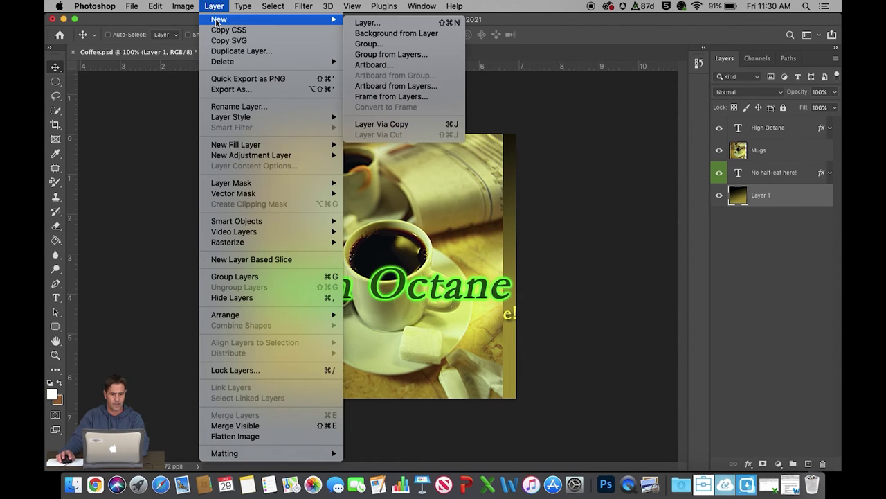
pyautogui.click(395, 34)
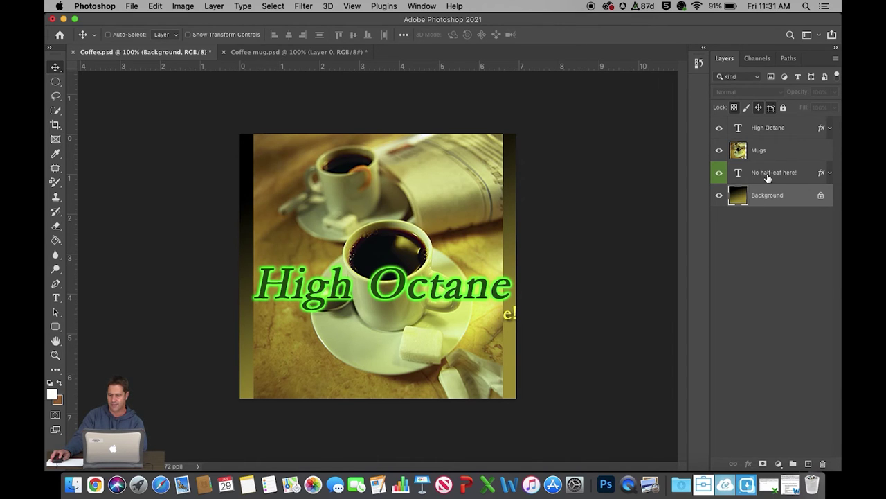
pyautogui.moveTo(774, 179); pyautogui.dragTo(771, 149)
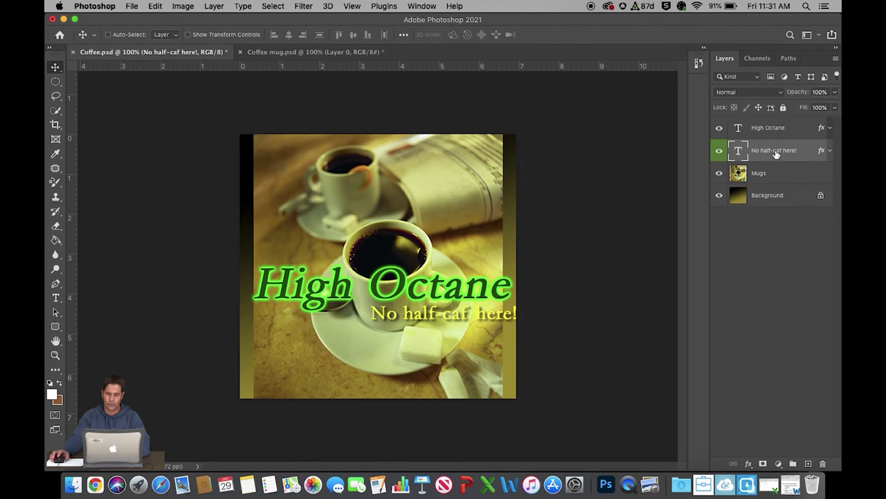
# Group High Octane and No half-caf here! into a new group named Text with Green colour.
pyautogui.keyDown('shift'); pyautogui.click(764, 133); pyautogui.keyUp('shift')
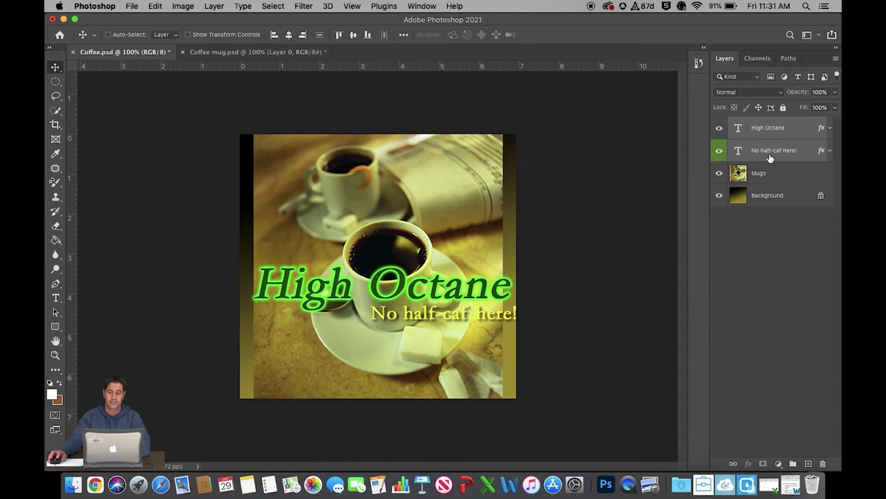
pyautogui.click(836, 61)
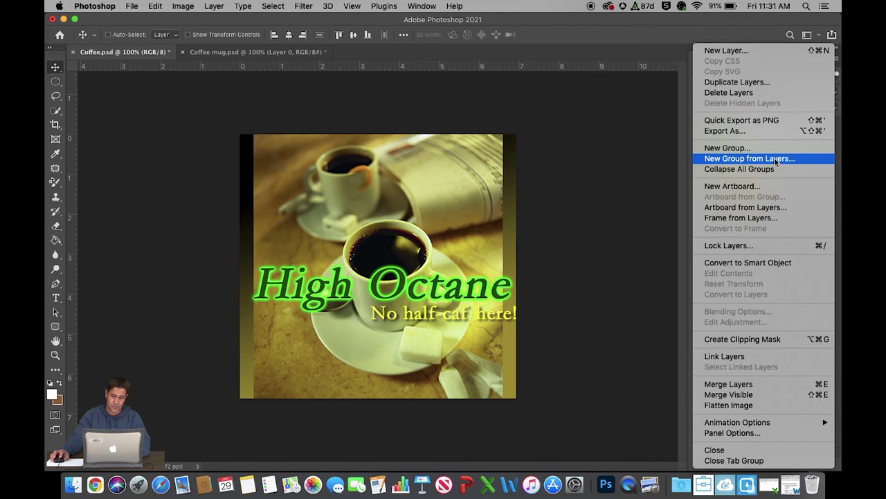
pyautogui.click(800, 159)
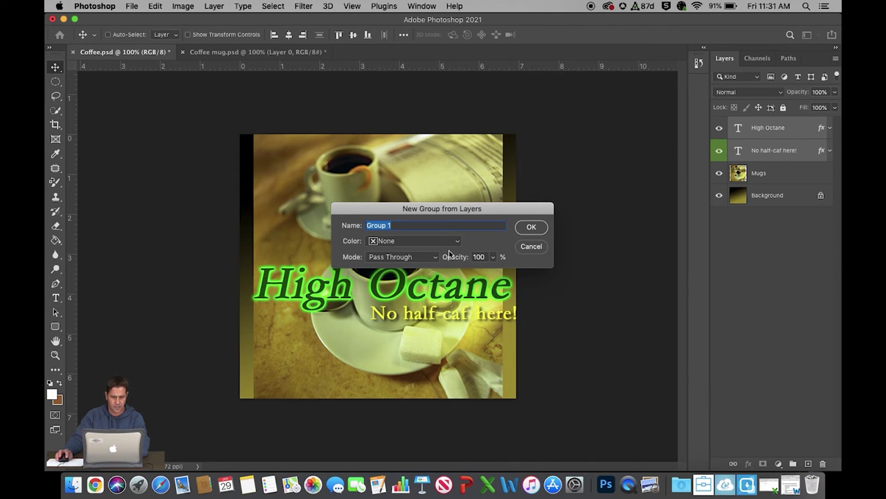
pyautogui.click(411, 246)
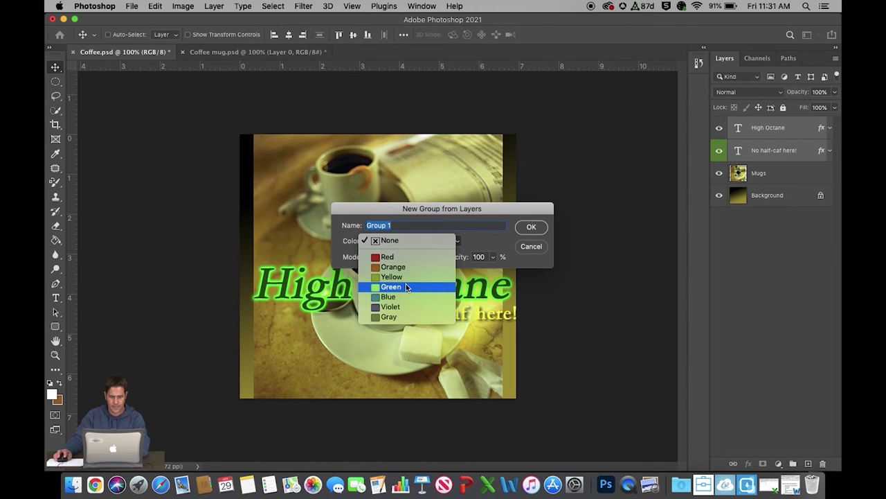
pyautogui.click(403, 287)
pyautogui.write('Text')
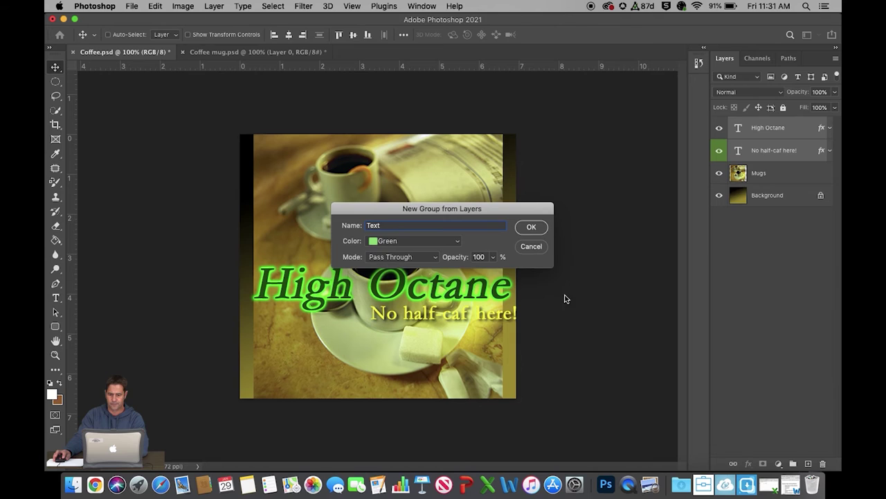
pyautogui.click(530, 227)
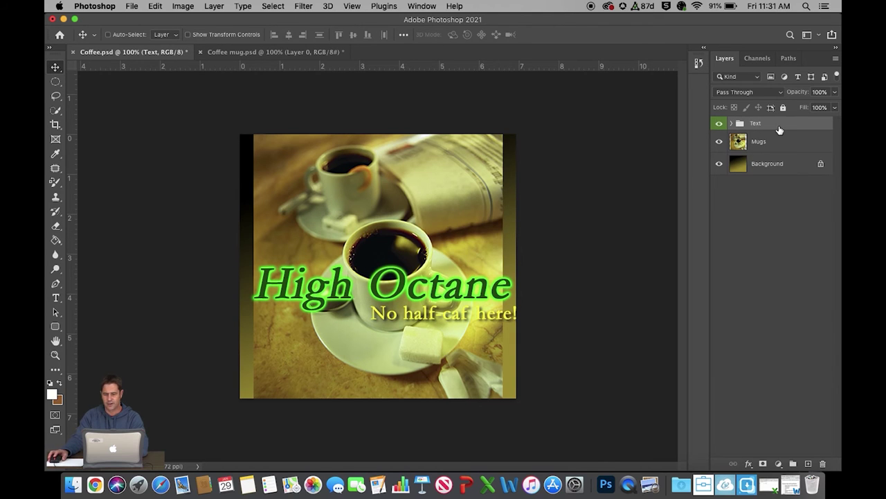
# Expand and collapse the Text group to check that it holds both text layers.
pyautogui.click(732, 124)
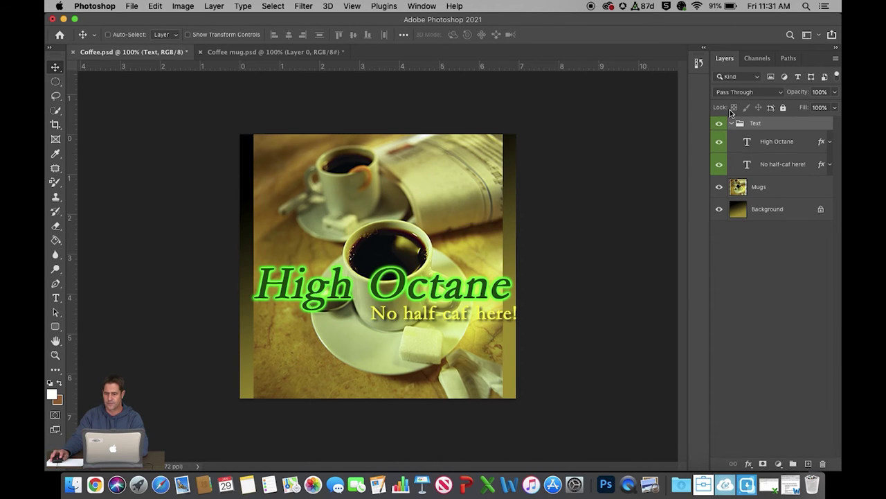
pyautogui.click(732, 124)
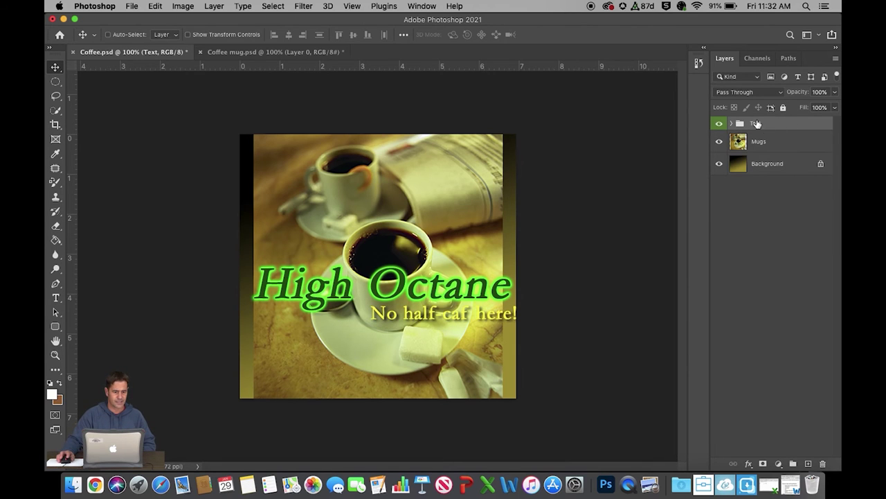
pyautogui.click(135, 7)
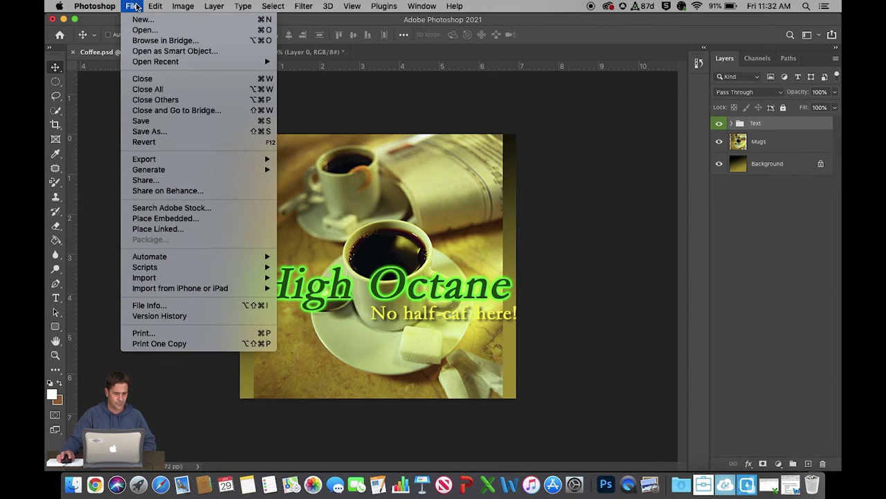
# Save Coffee.psd to Desktop > Image Editing > Week 3, then zoom in and screenshot the screen.
pyautogui.click(155, 131)
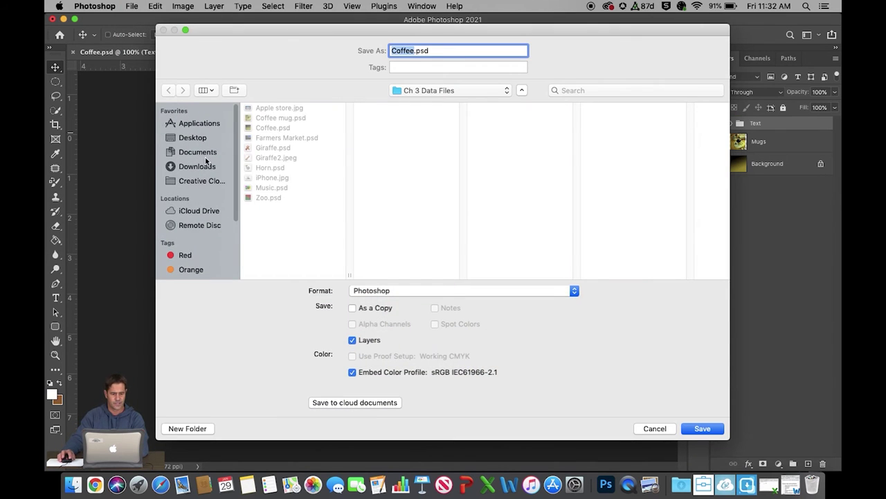
pyautogui.click(193, 137)
pyautogui.click(285, 219)
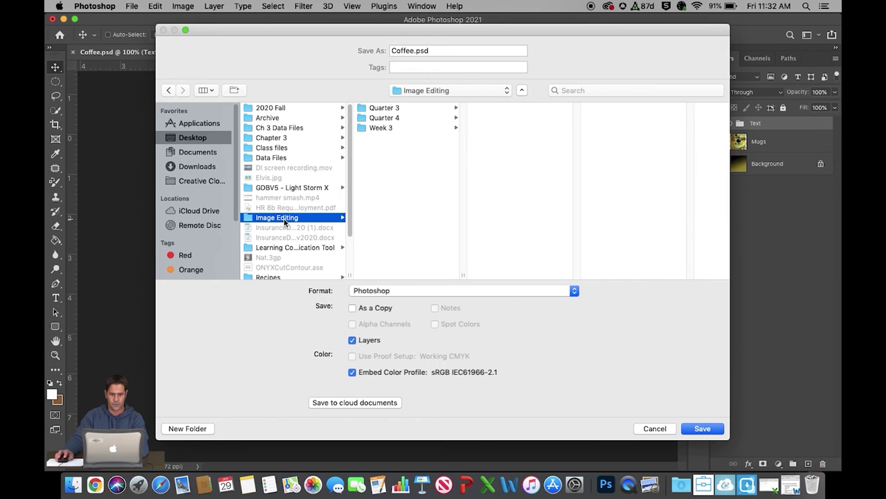
pyautogui.click(383, 129)
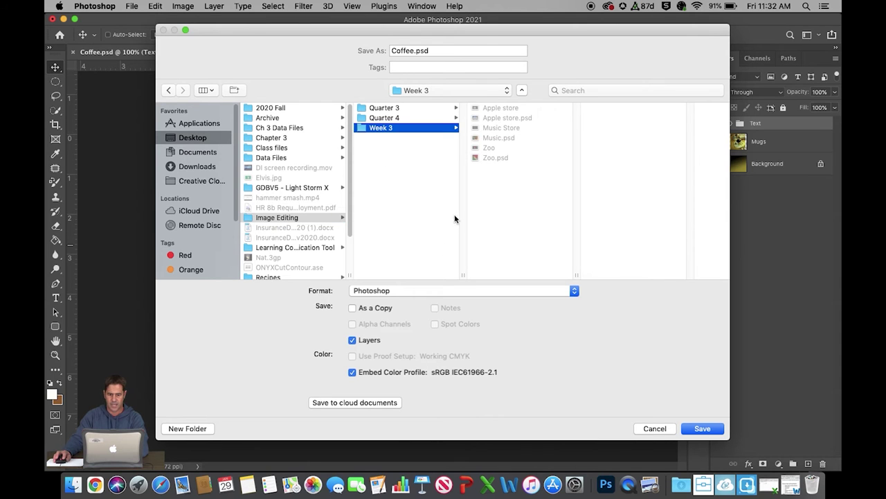
pyautogui.click(698, 430)
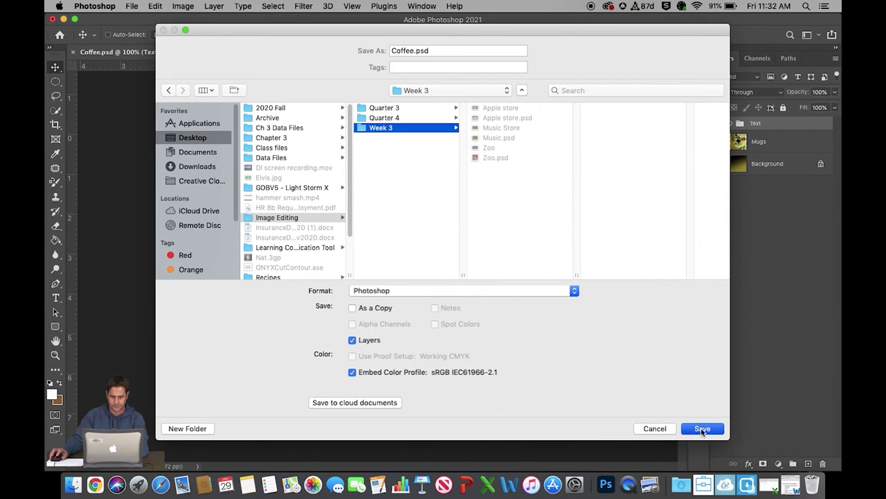
pyautogui.click(568, 209)
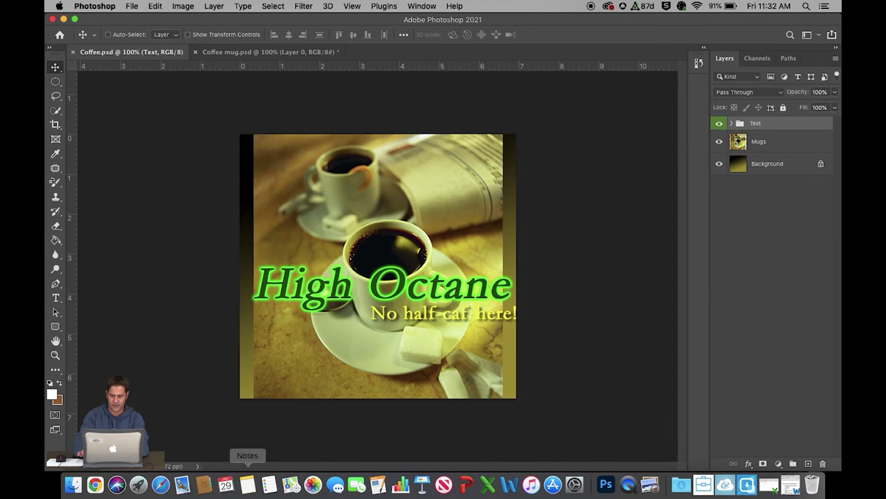
pyautogui.press('super+equal')
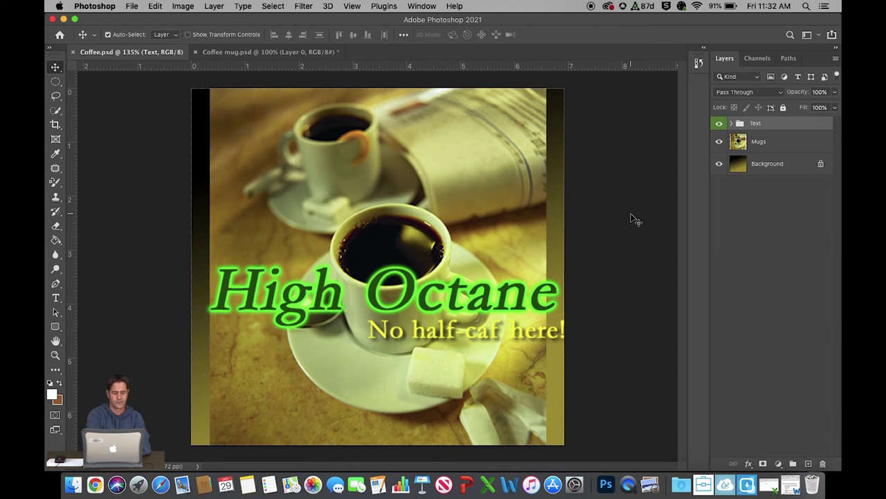
pyautogui.press('super+shift+3')
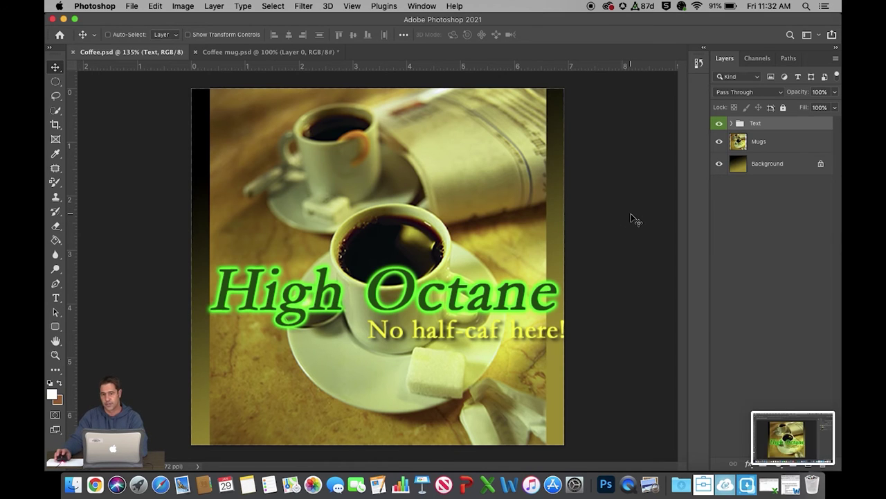
# Minimize Photoshop, preview the new screenshot, and move its file to the desktop centre.
pyautogui.click(64, 19)
pyautogui.click(795, 448)
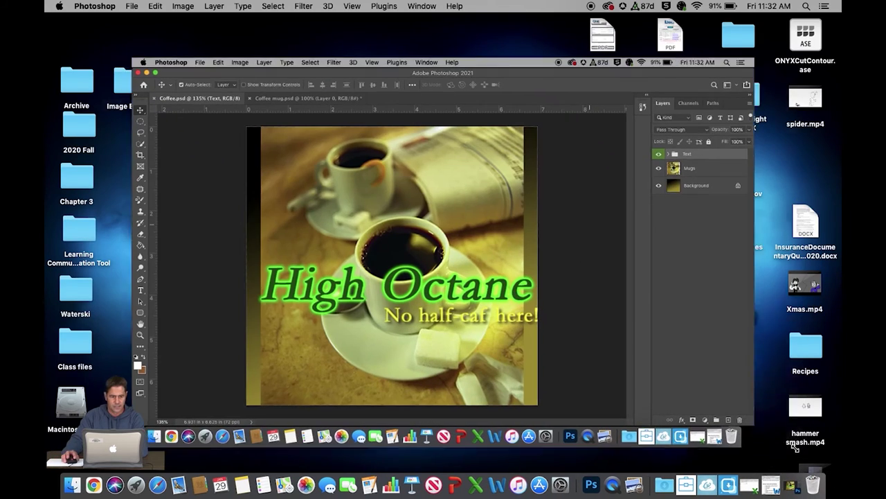
pyautogui.click(97, 48)
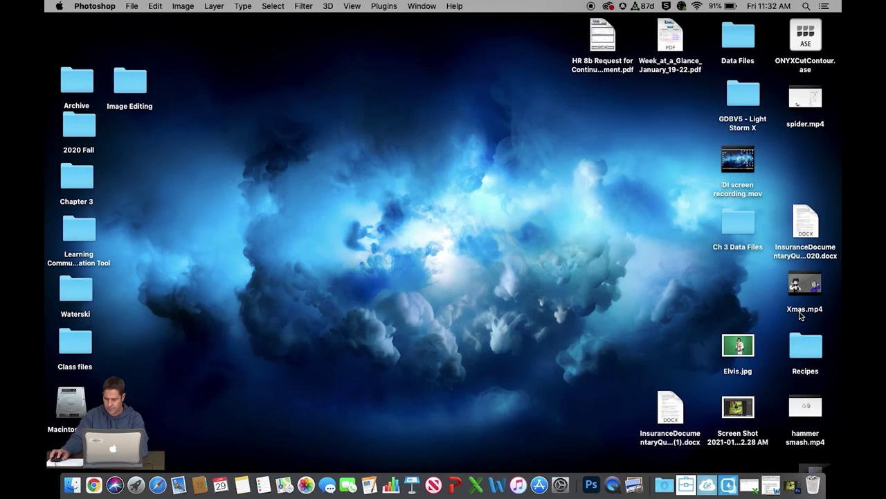
pyautogui.moveTo(735, 410); pyautogui.dragTo(451, 278)
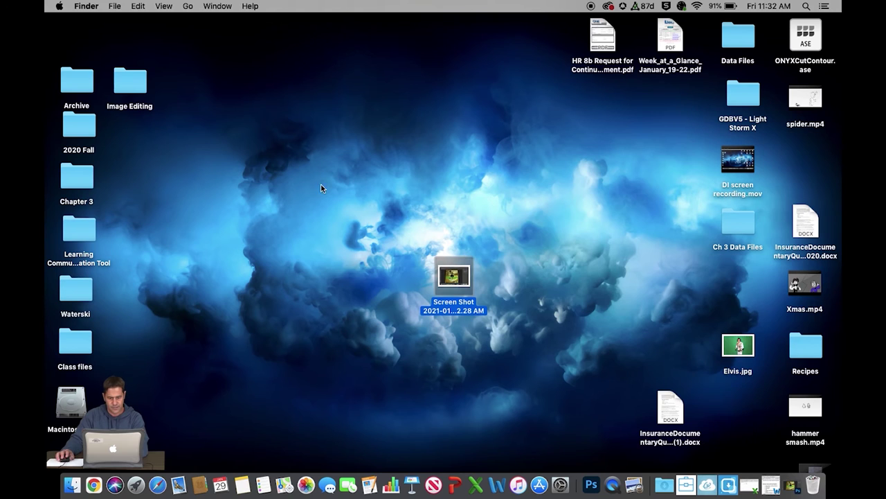
# Rename the screenshot file to Coffee.
pyautogui.rightClick(463, 313)
pyautogui.click(499, 271)
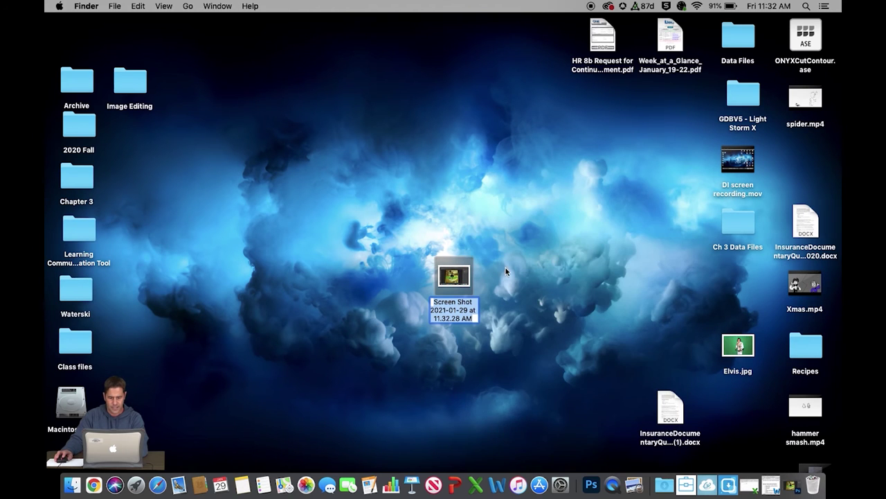
pyautogui.write('C')
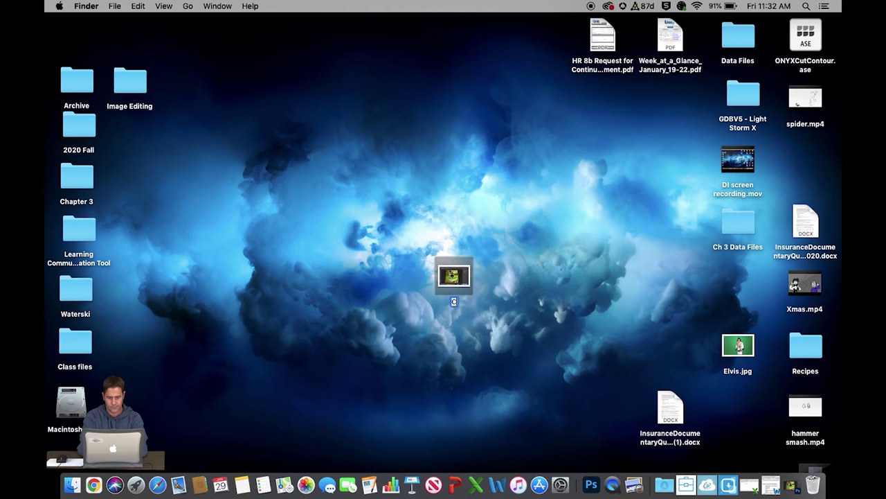
pyautogui.write('offee')
pyautogui.press('Return')
# Move Coffee into the Image Editing Week 3 folder and check its size and kind.
pyautogui.moveTo(457, 286); pyautogui.dragTo(192, 163)
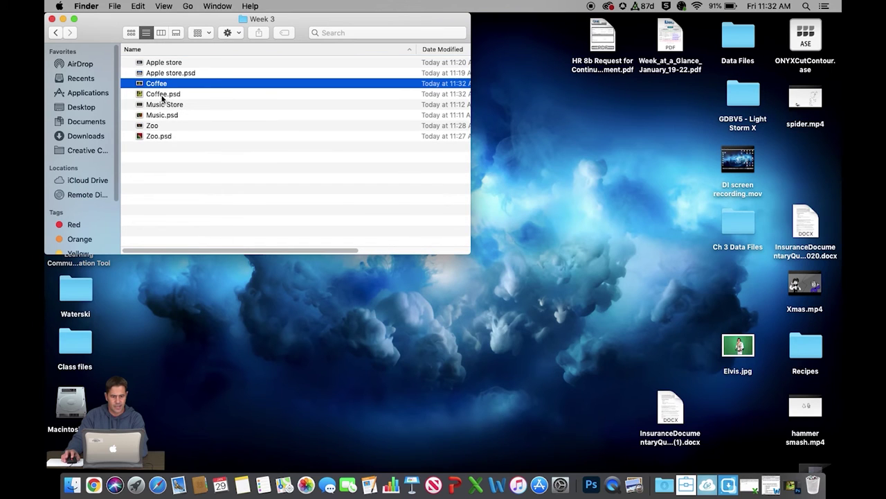
pyautogui.moveTo(471, 118); pyautogui.dragTo(655, 116)
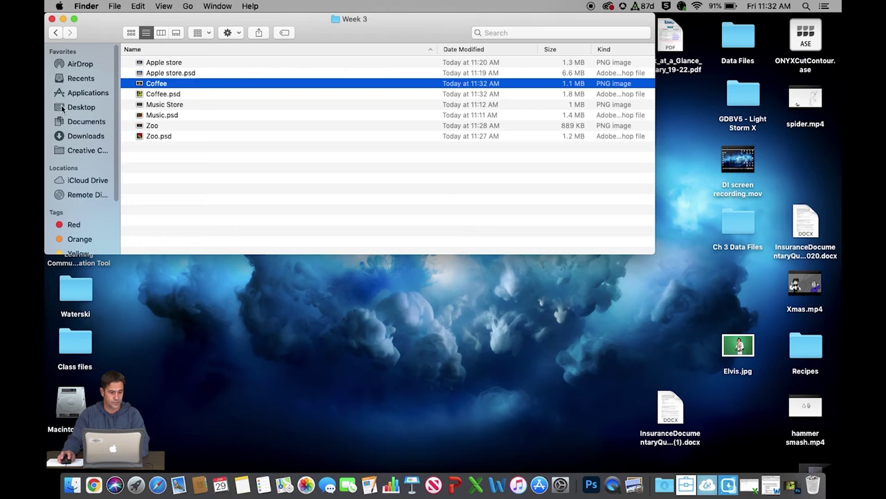
pyautogui.click(52, 19)
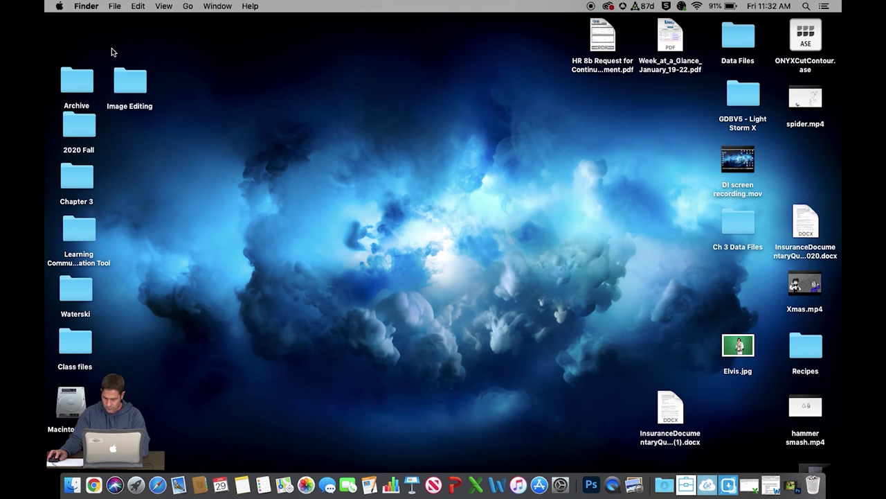
# Close Coffee mug.psd without saving changes, then close Coffee.psd.
pyautogui.click(790, 486)
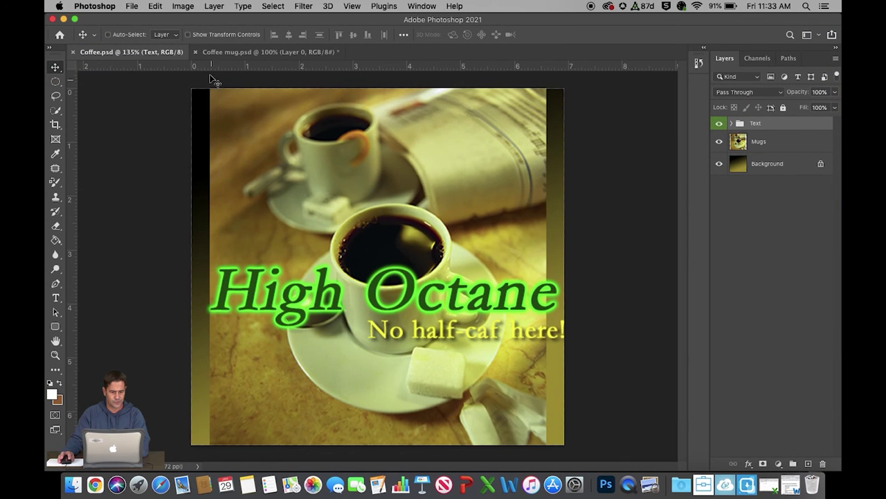
pyautogui.click(196, 52)
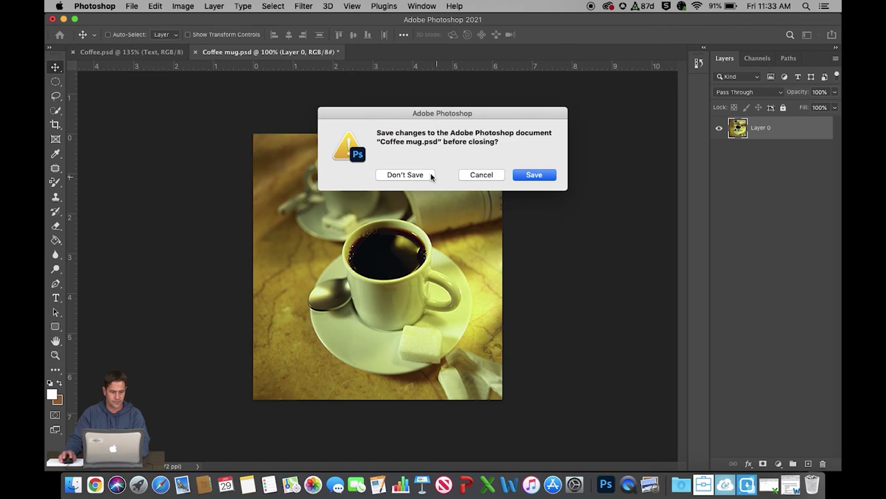
pyautogui.press('super+d')
pyautogui.click(73, 52)
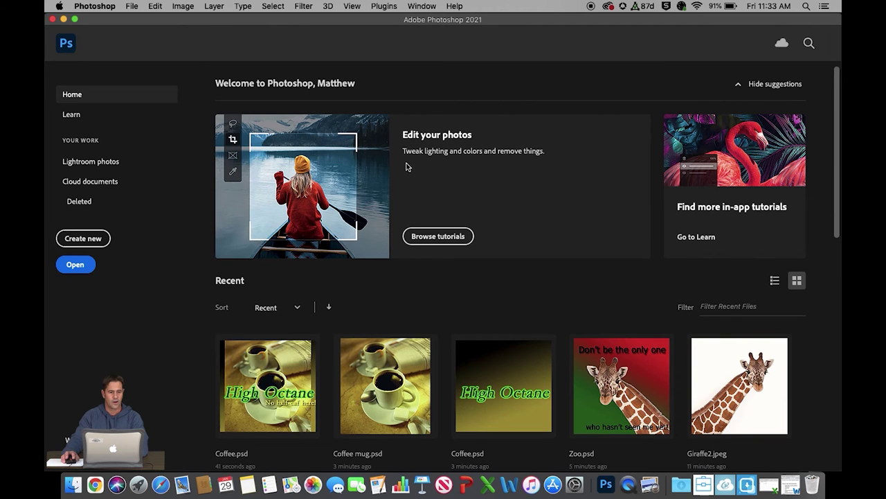
# Open Farmers Market.psd from the Desktop's Ch 3 Data Files folder.
pyautogui.click(132, 6)
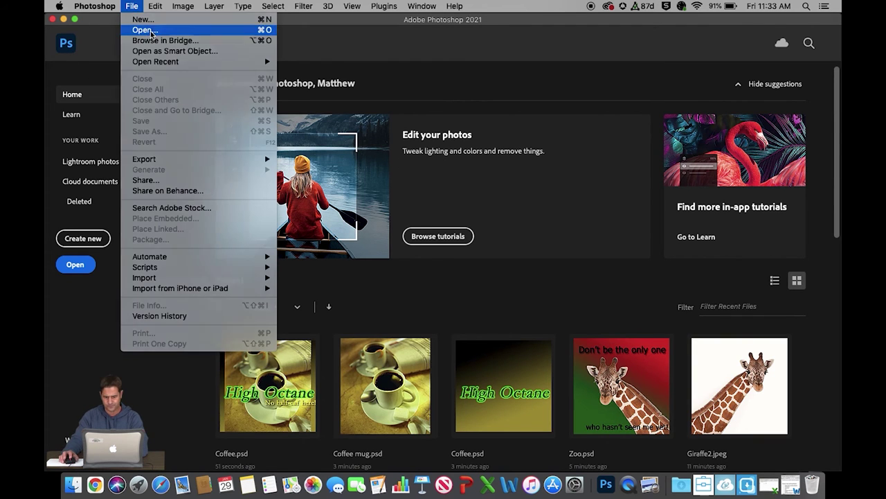
pyautogui.click(151, 28)
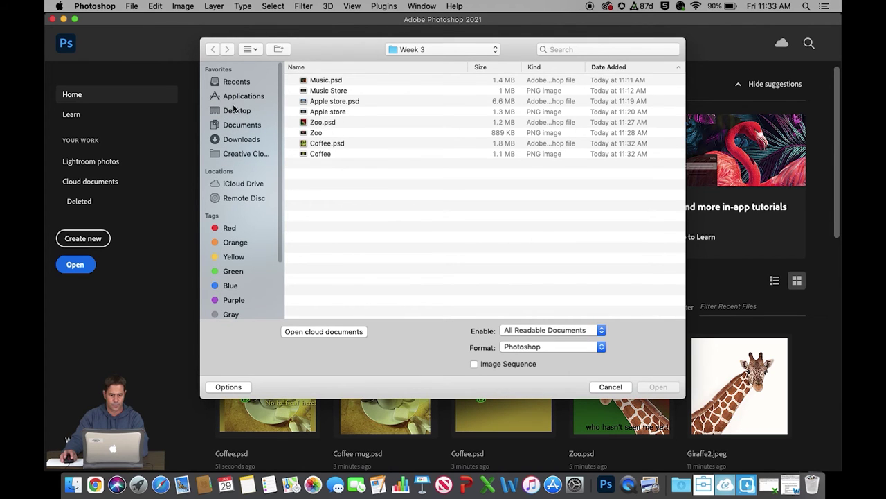
pyautogui.click(237, 113)
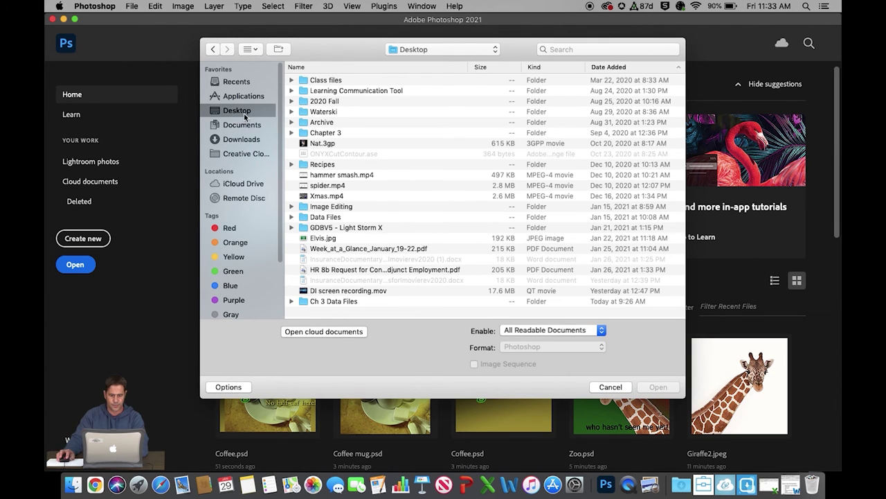
pyautogui.doubleClick(339, 301)
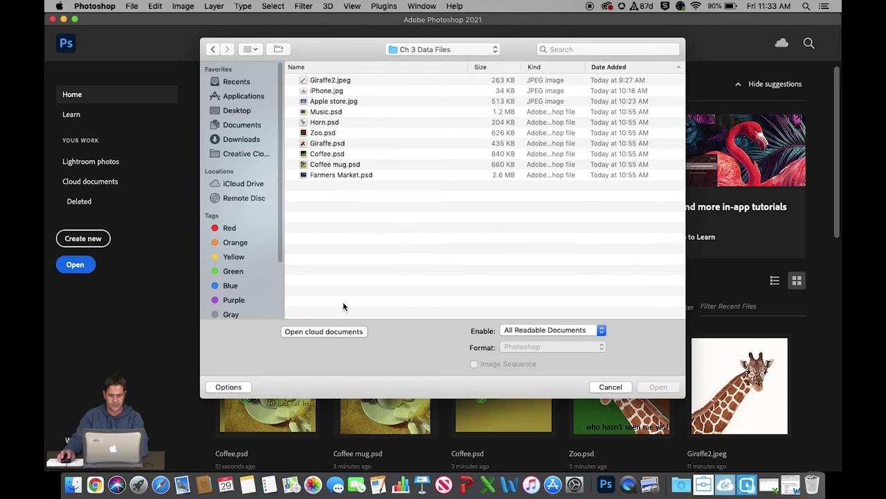
pyautogui.doubleClick(331, 176)
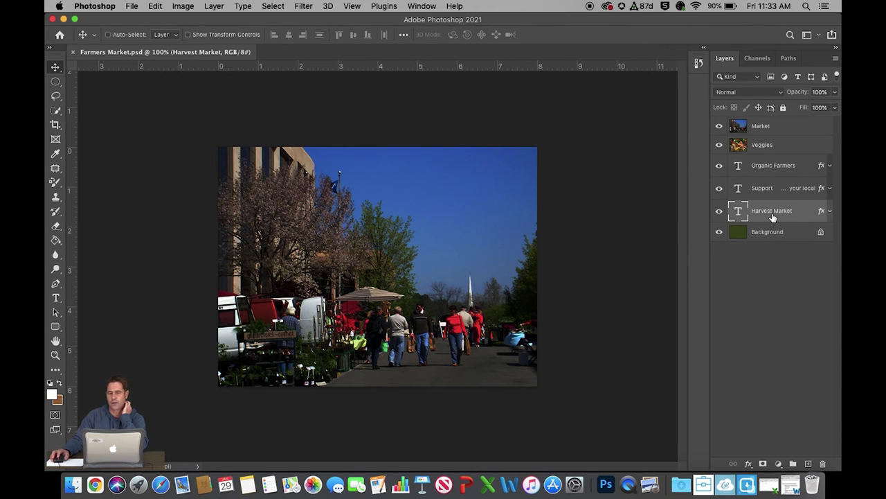
# Move the Organic Farmers, Support and Harvest Market text layers to the top of the stack.
pyautogui.moveTo(770, 175); pyautogui.dragTo(761, 122)
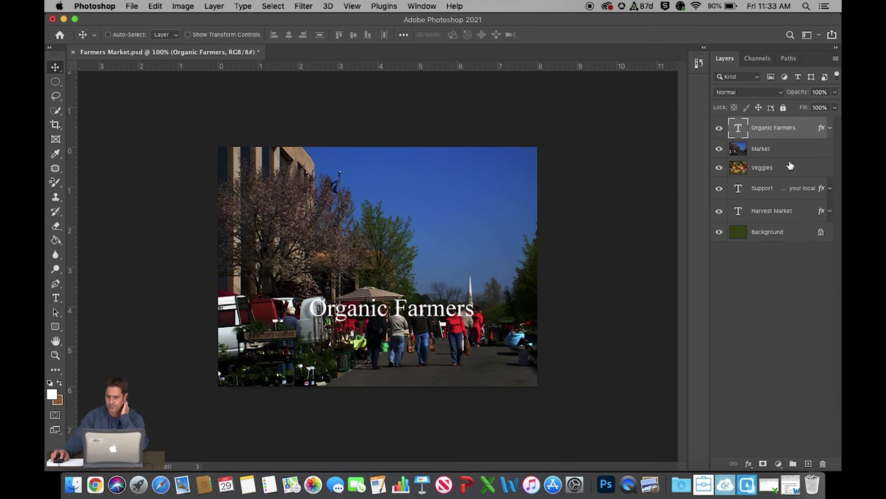
pyautogui.moveTo(768, 193); pyautogui.dragTo(770, 122)
pyautogui.moveTo(781, 210); pyautogui.dragTo(773, 127)
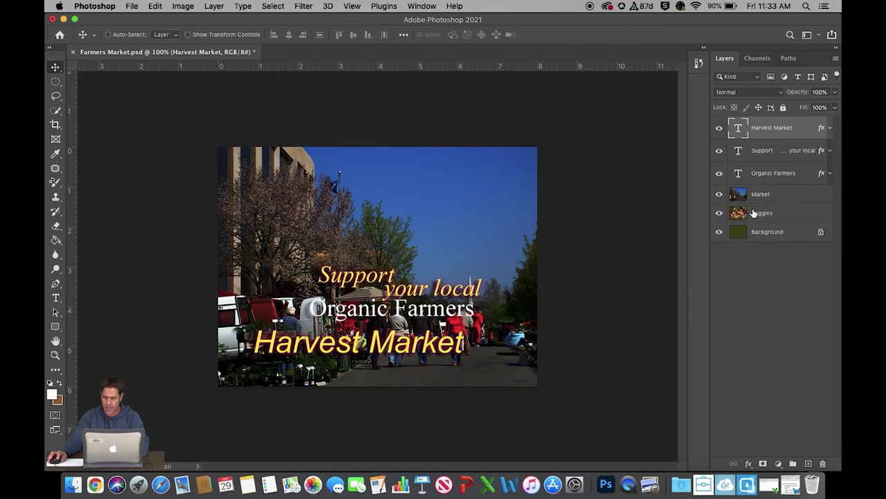
# Delete the Veggies layer and the old Background layer.
pyautogui.click(775, 220)
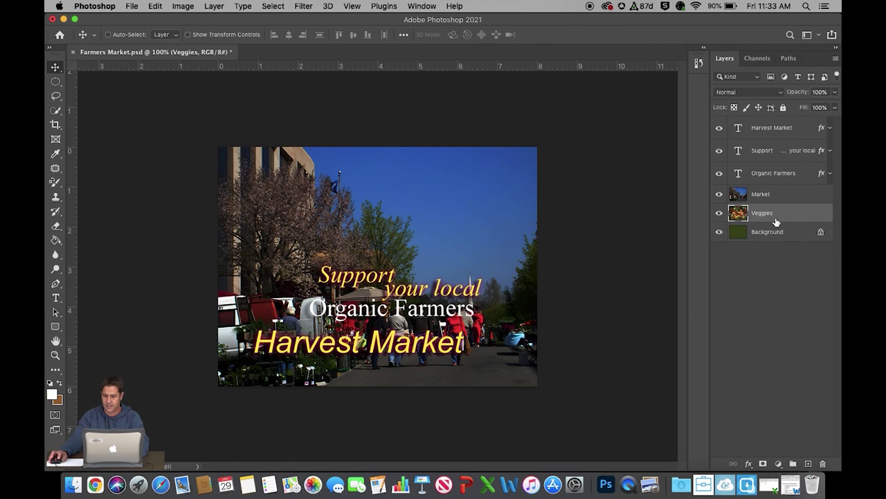
pyautogui.moveTo(772, 220); pyautogui.dragTo(823, 464)
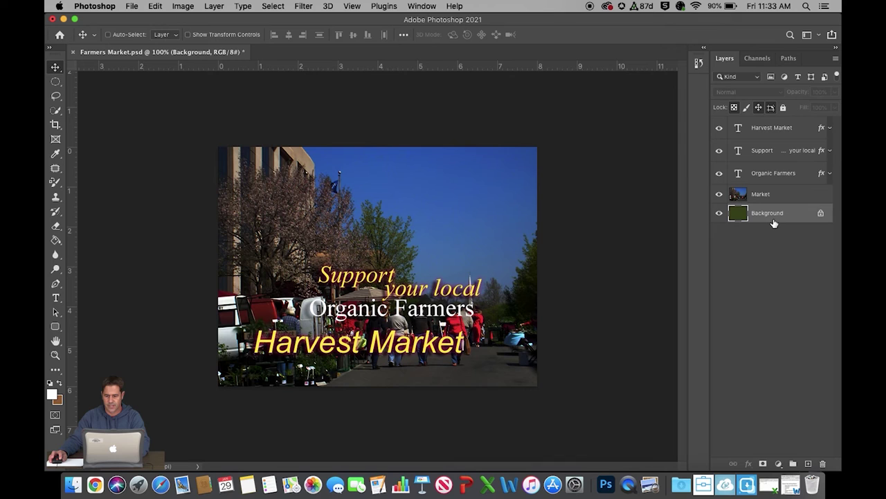
pyautogui.moveTo(774, 223); pyautogui.dragTo(823, 463)
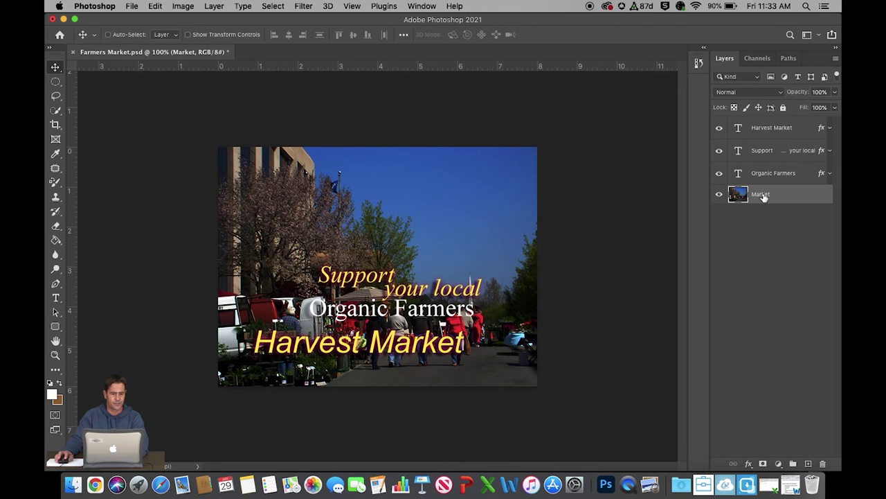
# Convert the Market photo into the locked Background layer, then switch to Google Chrome.
pyautogui.click(215, 6)
pyautogui.moveTo(225, 19)
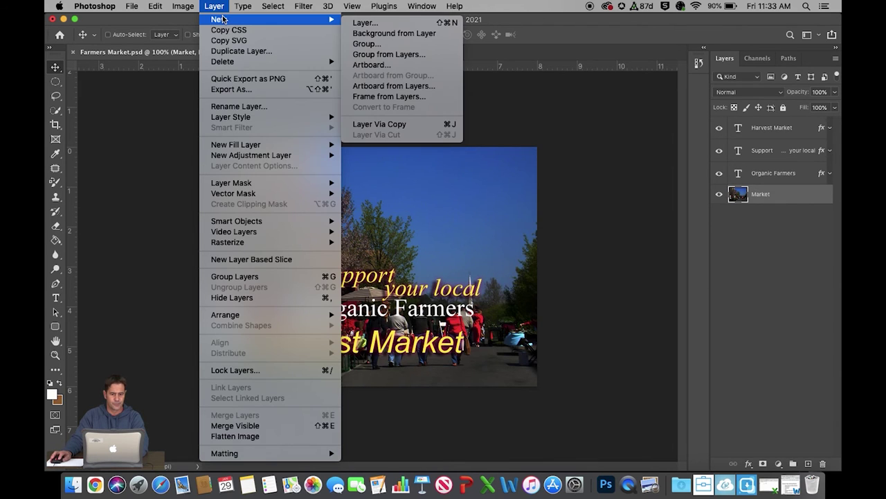
pyautogui.click(410, 33)
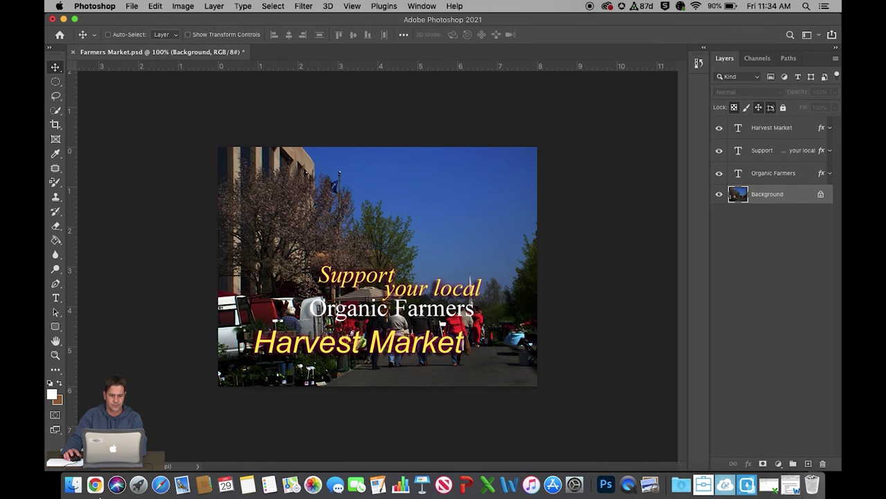
pyautogui.click(95, 484)
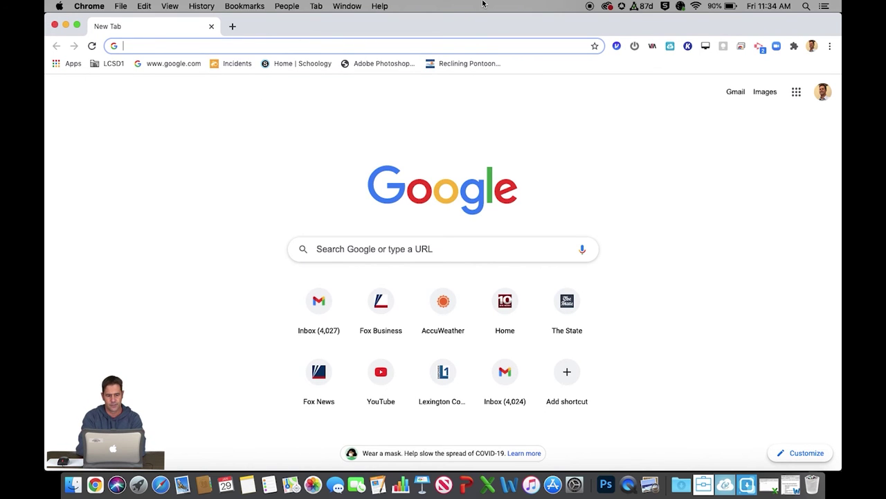
# Search Google for tomato and show the image results with the size filter options.
pyautogui.write('tomato')
pyautogui.press('Return')
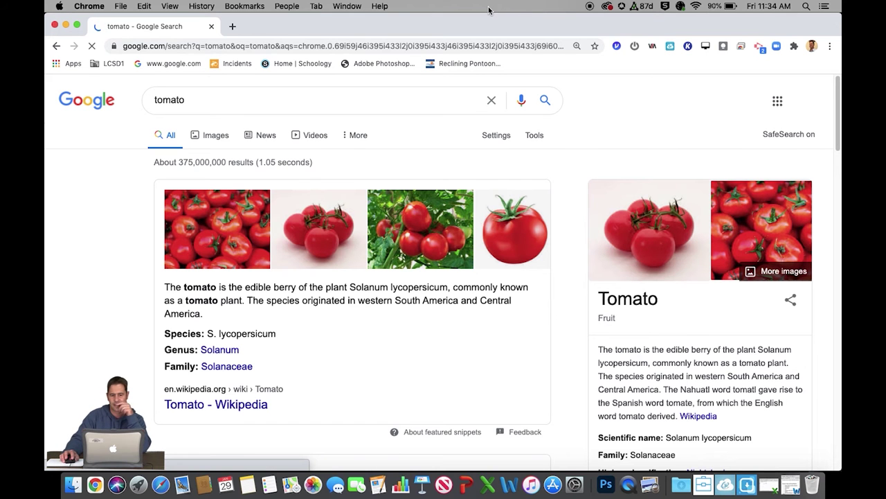
pyautogui.click(217, 136)
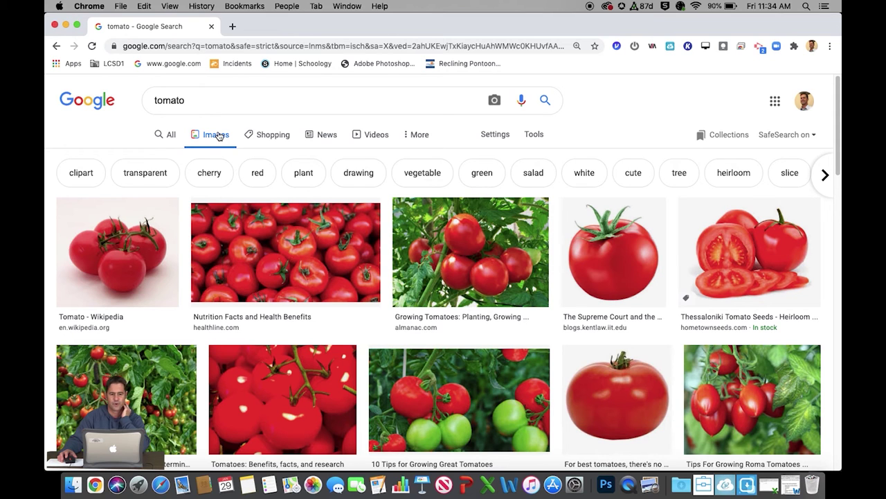
pyautogui.click(533, 135)
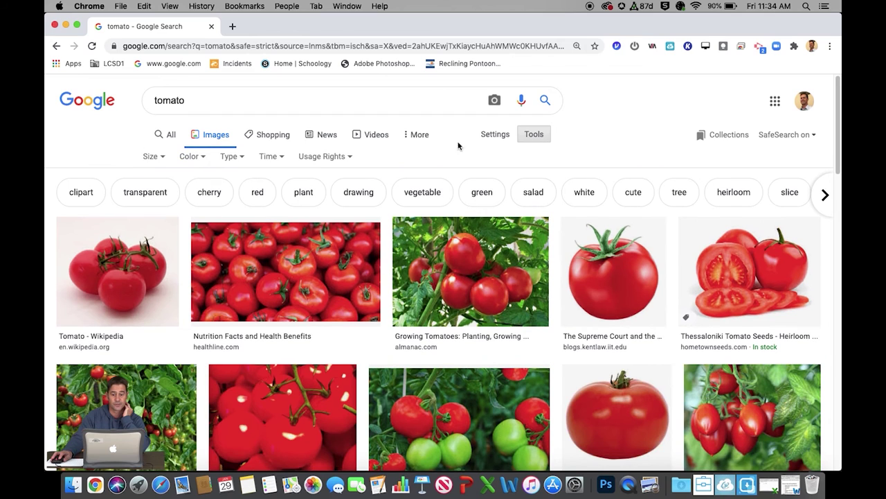
pyautogui.click(155, 157)
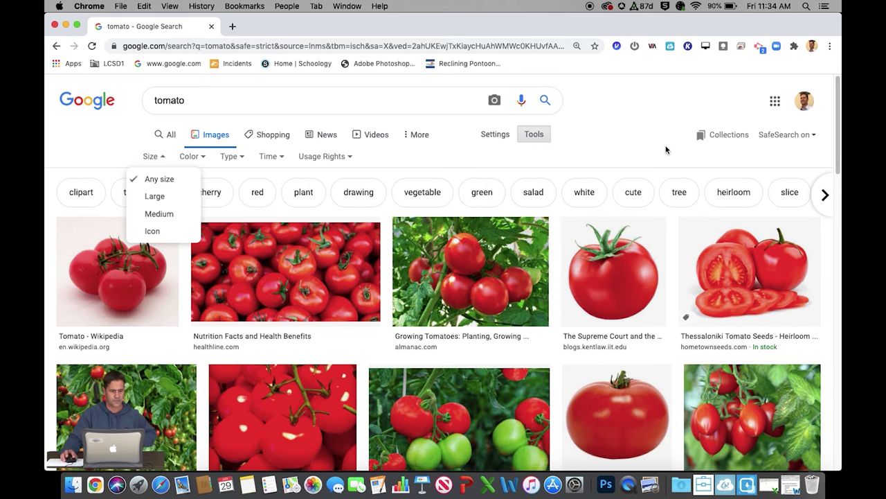
pyautogui.click(217, 101)
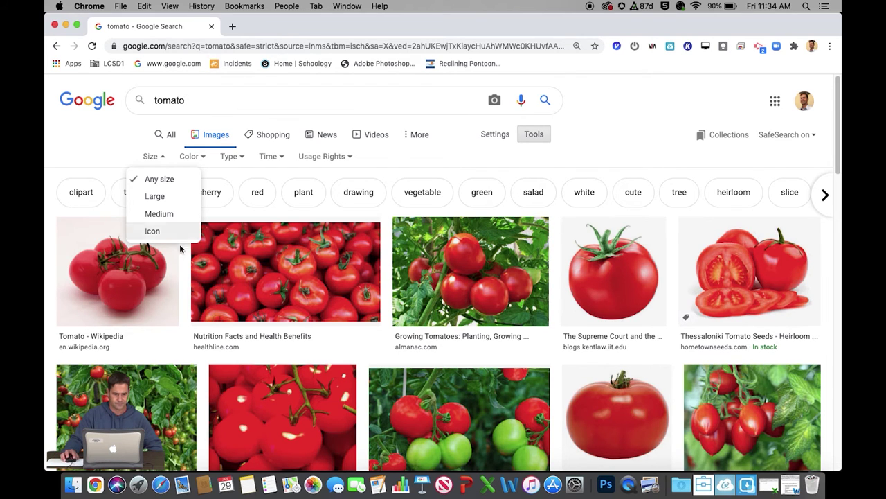
# Open the first Wikipedia tomato image, Tomato_je.jpg, full-size in a new tab.
pyautogui.click(128, 294)
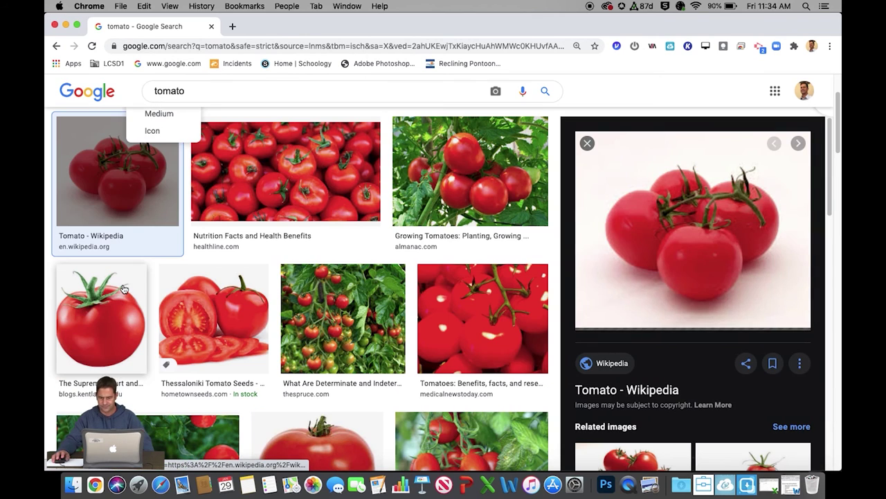
pyautogui.rightClick(701, 242)
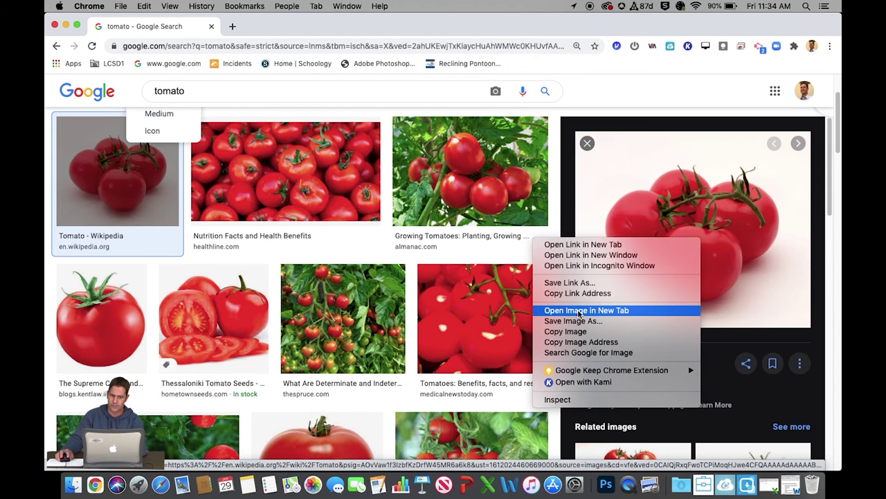
pyautogui.click(579, 310)
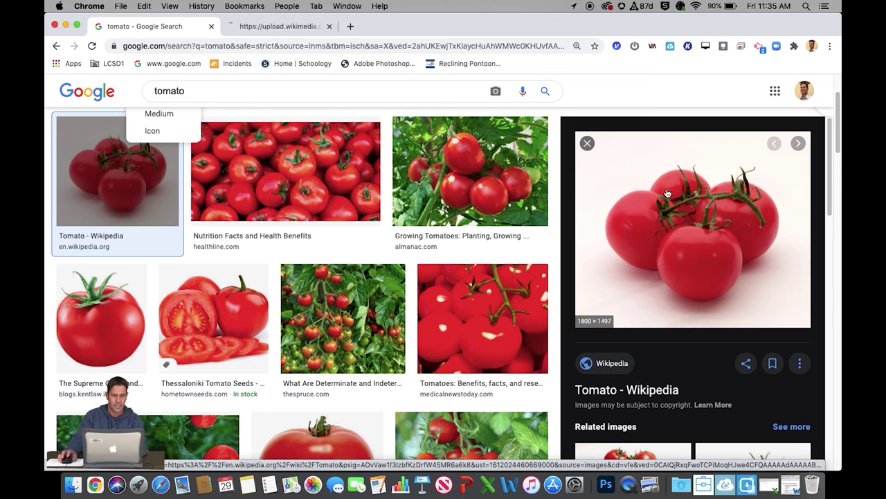
pyautogui.click(267, 28)
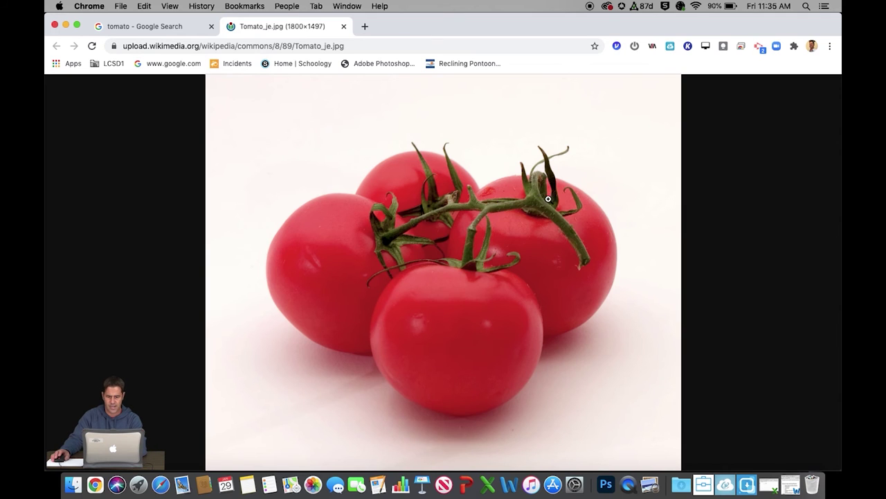
# Save the tomato photo as Tomato in Desktop > Ch 3 Data Files, then close the download bar and image tab.
pyautogui.rightClick(475, 277)
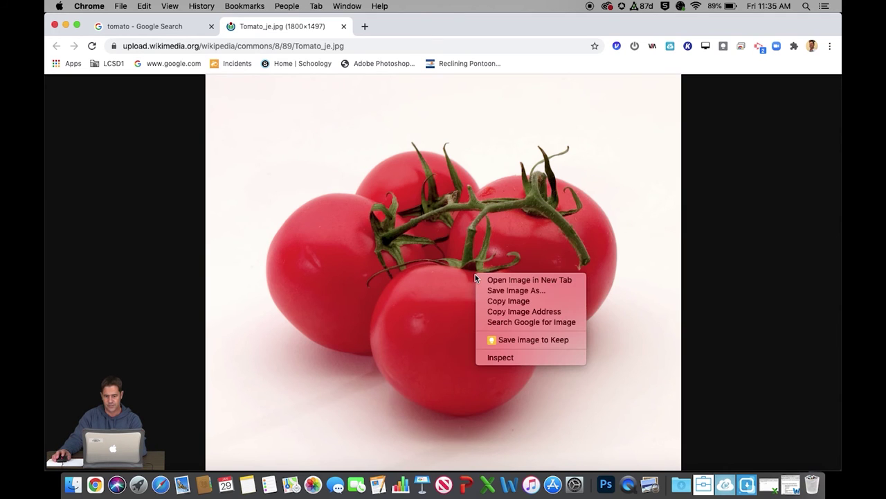
pyautogui.click(512, 291)
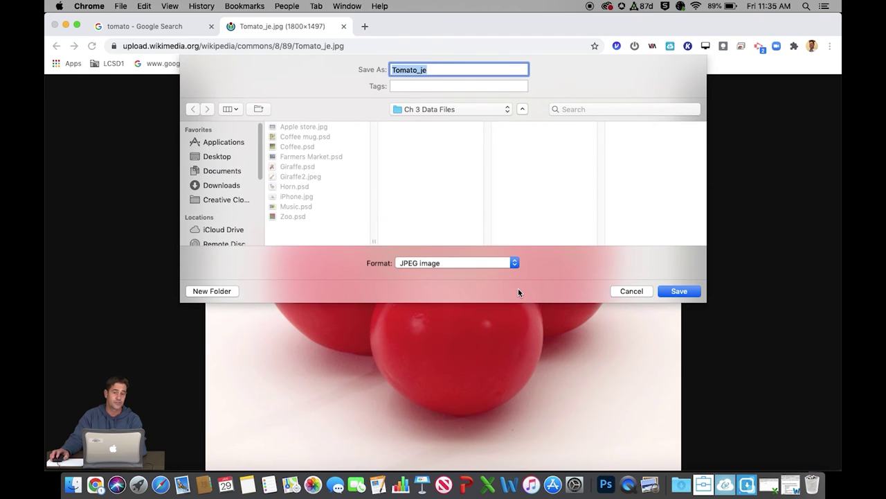
pyautogui.click(215, 160)
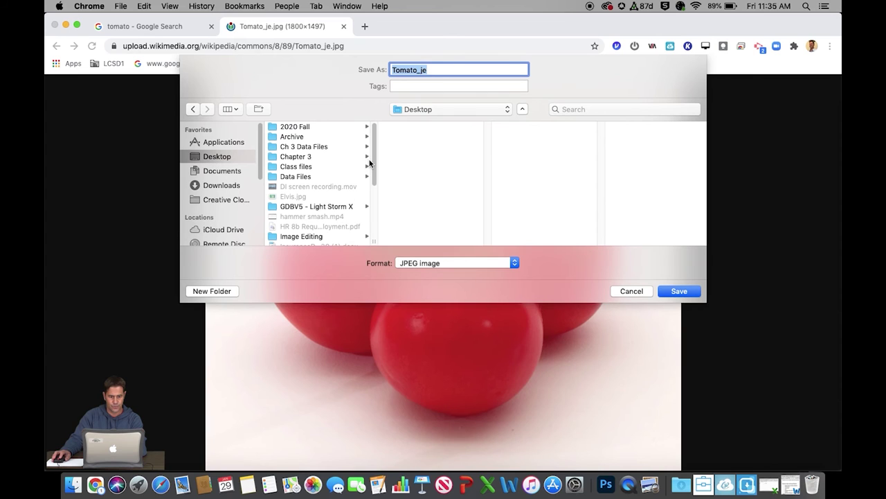
pyautogui.click(305, 148)
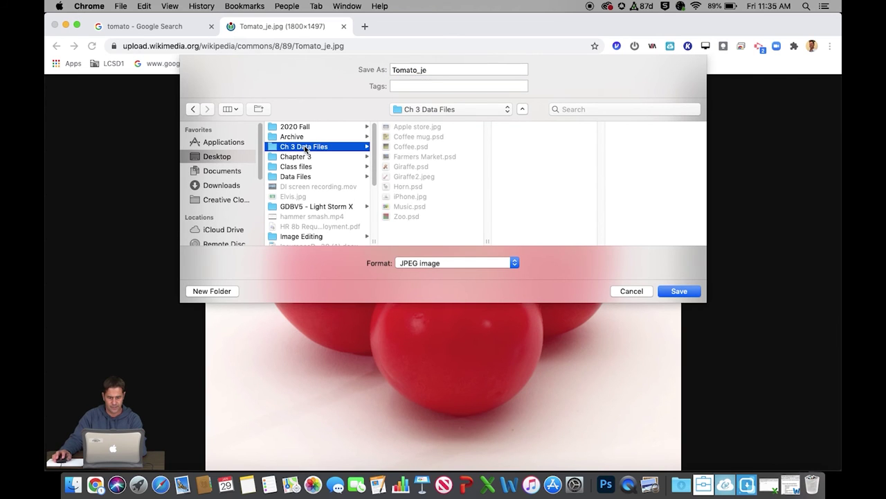
pyautogui.click(460, 67)
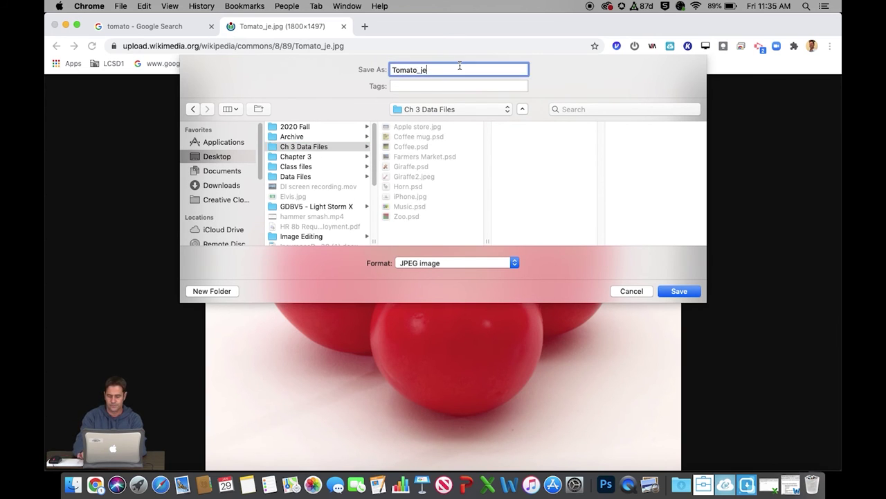
pyautogui.press('BackSpace')
pyautogui.press('BackSpace')
pyautogui.press('BackSpace')
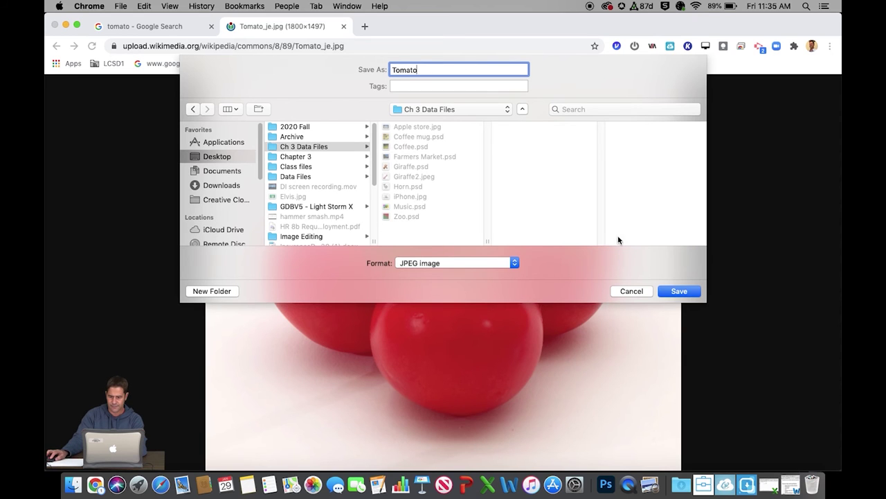
pyautogui.click(681, 290)
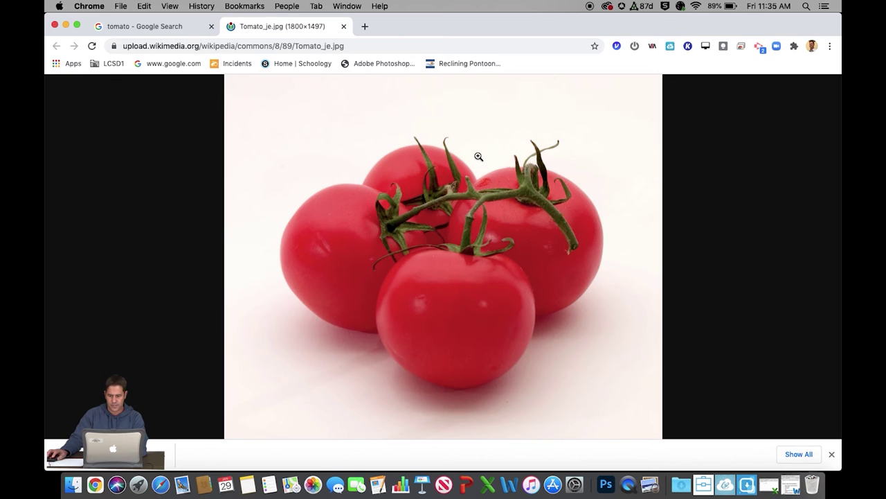
pyautogui.click(831, 454)
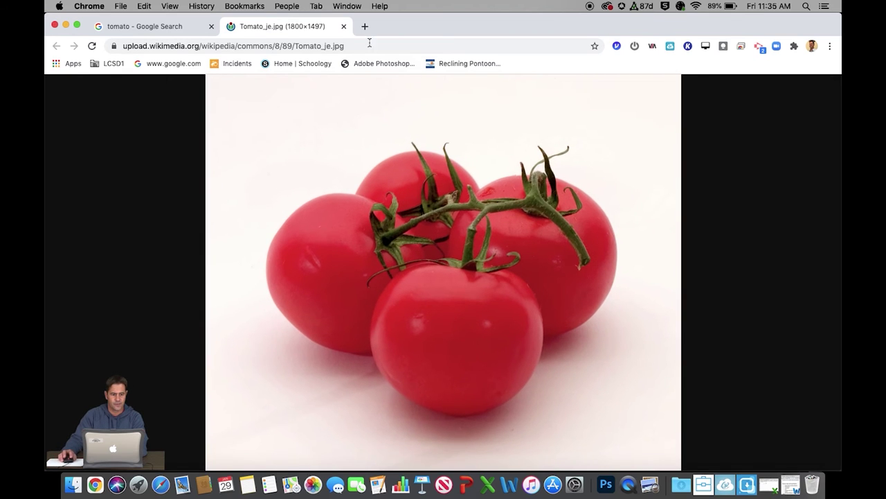
pyautogui.click(344, 27)
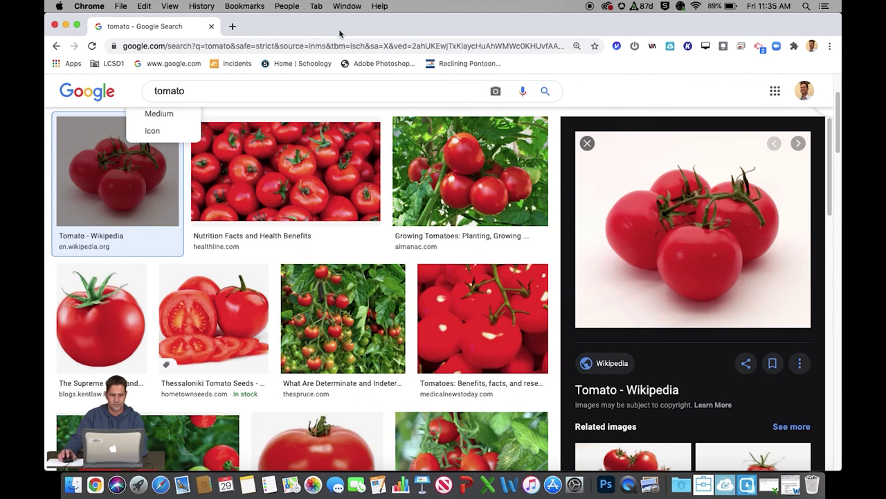
# Replace the tomato search with a carrot image search and preview several carrot photos.
pyautogui.click(218, 81)
pyautogui.press('super+a')
pyautogui.write('car')
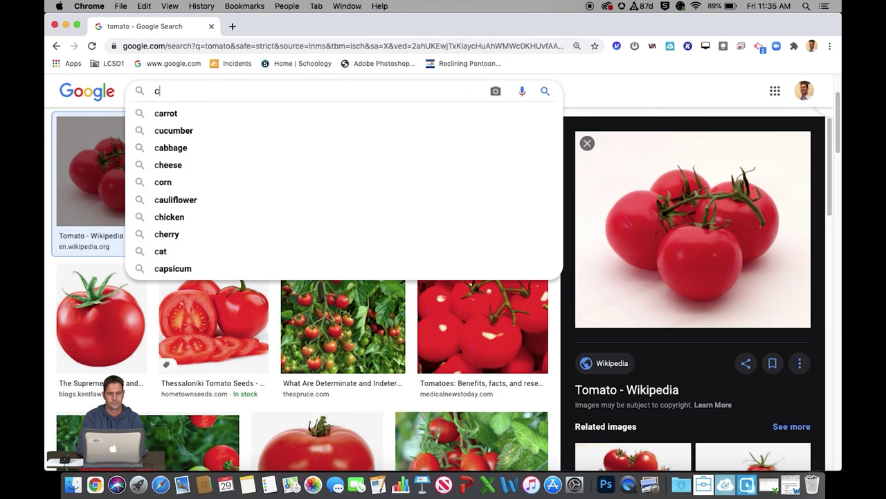
pyautogui.click(165, 114)
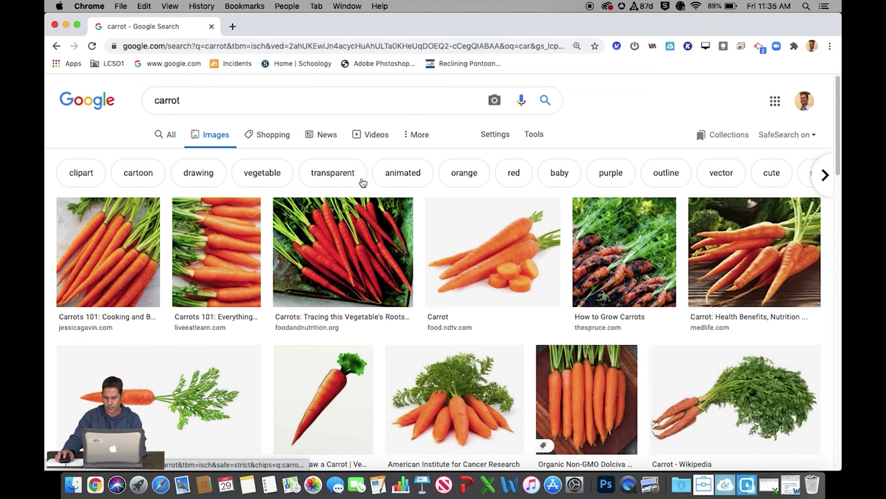
pyautogui.click(720, 394)
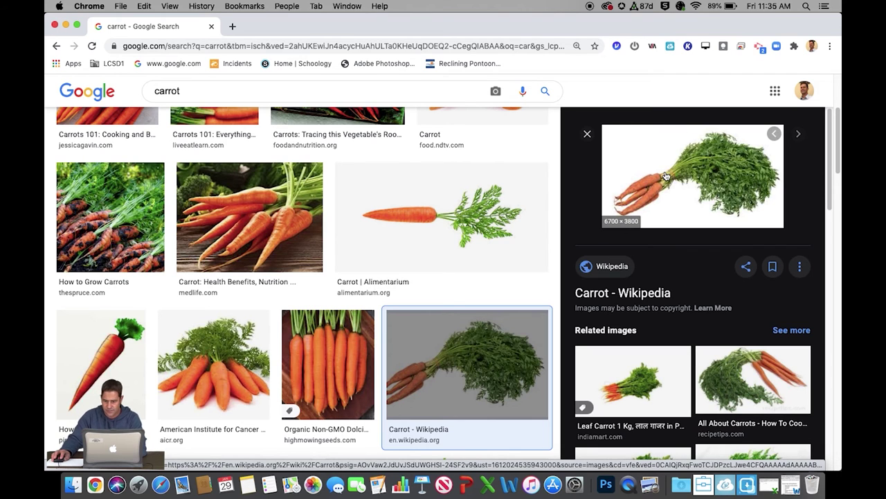
pyautogui.click(749, 376)
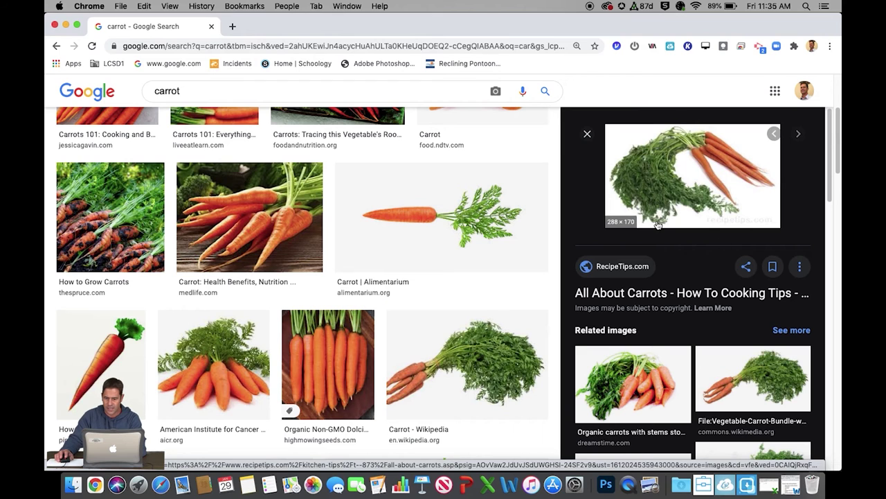
pyautogui.scroll(-1, 653, 356)
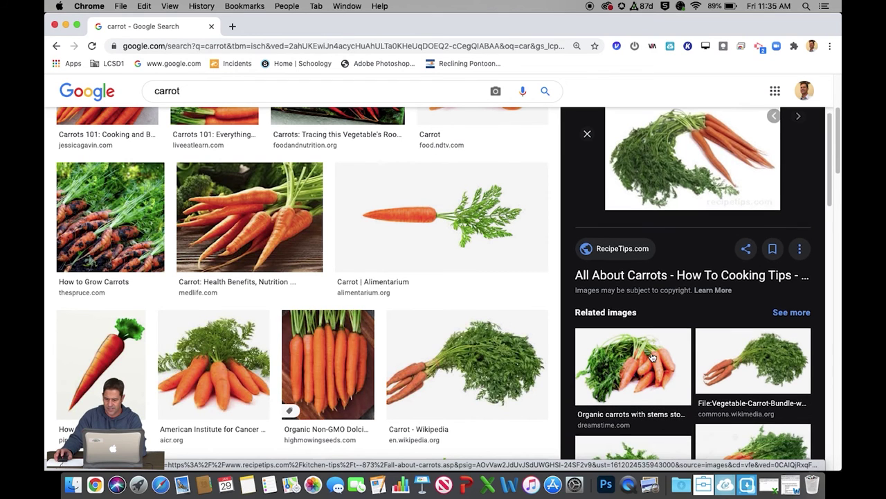
pyautogui.scroll(-5, 653, 356)
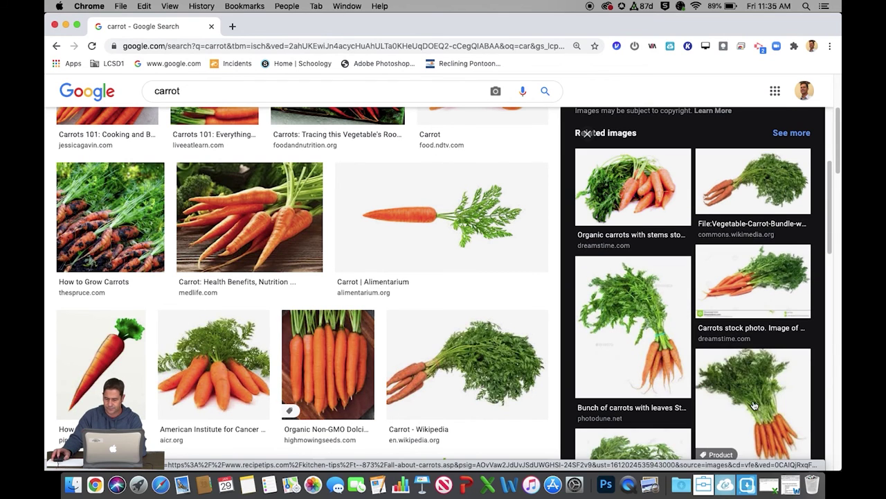
pyautogui.scroll(-1, 747, 388)
pyautogui.scroll(-5, 748, 387)
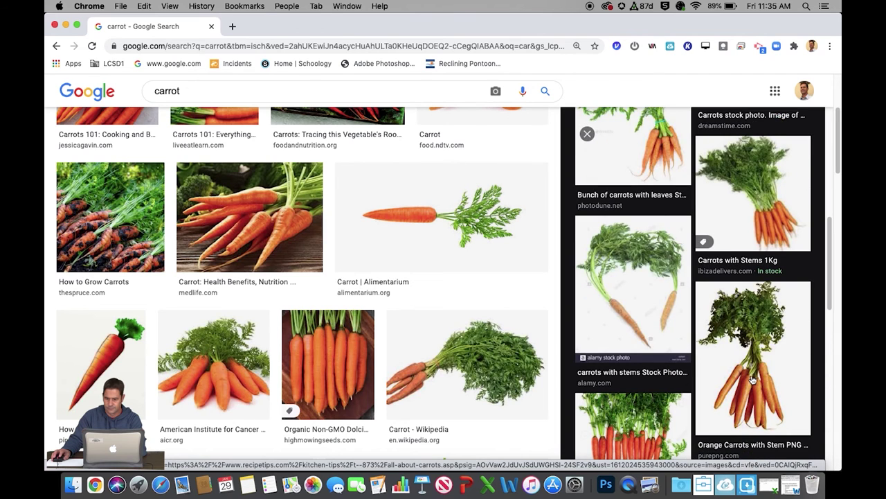
pyautogui.click(751, 378)
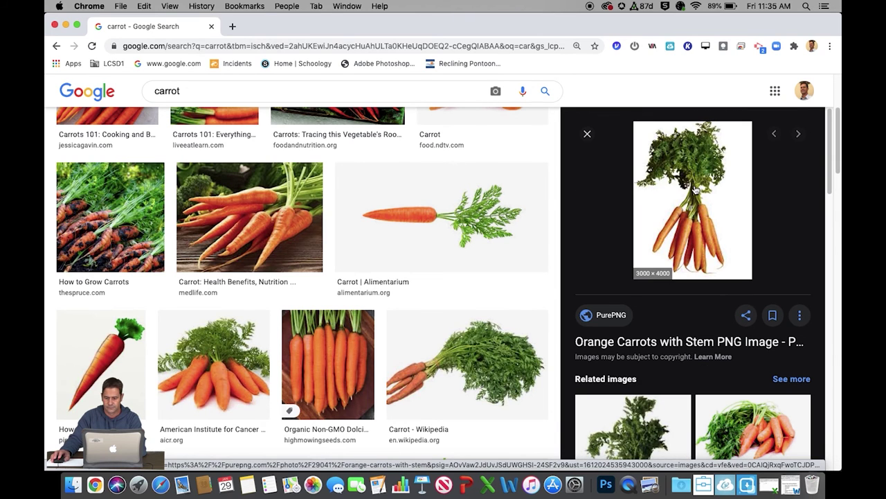
# Open the Orange Carrots with Stem image in a new tab, then close it.
pyautogui.rightClick(690, 226)
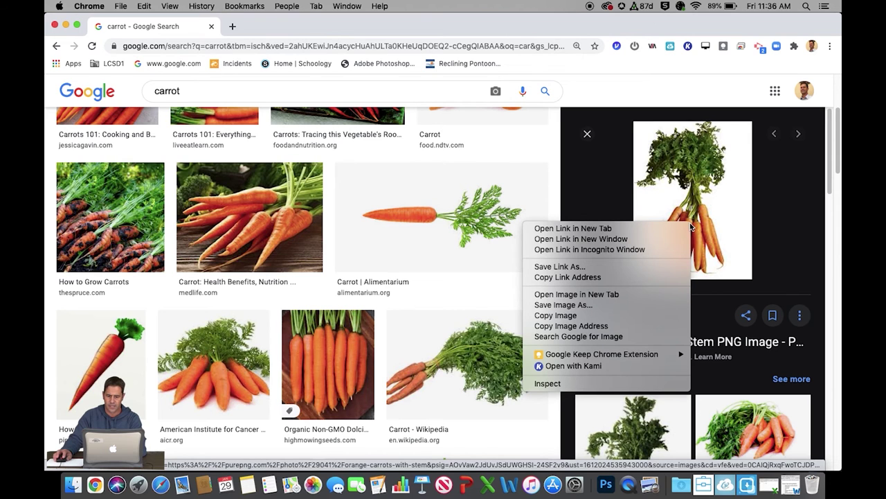
pyautogui.click(621, 295)
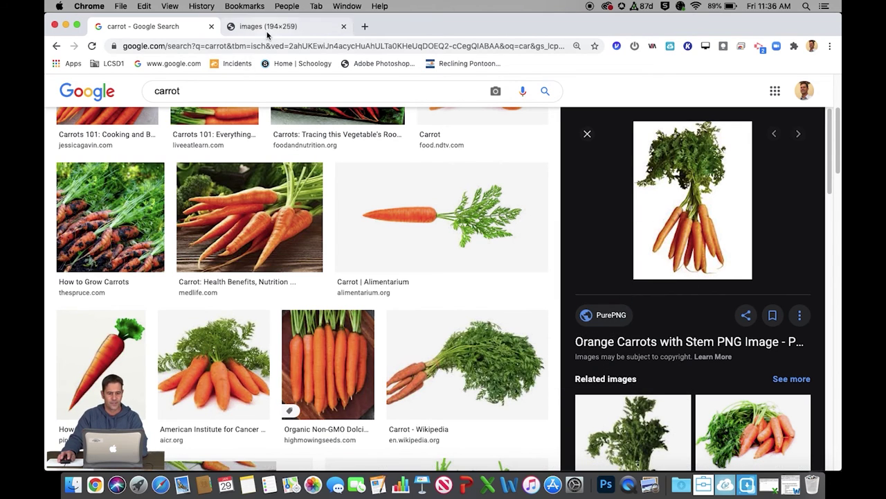
pyautogui.click(298, 30)
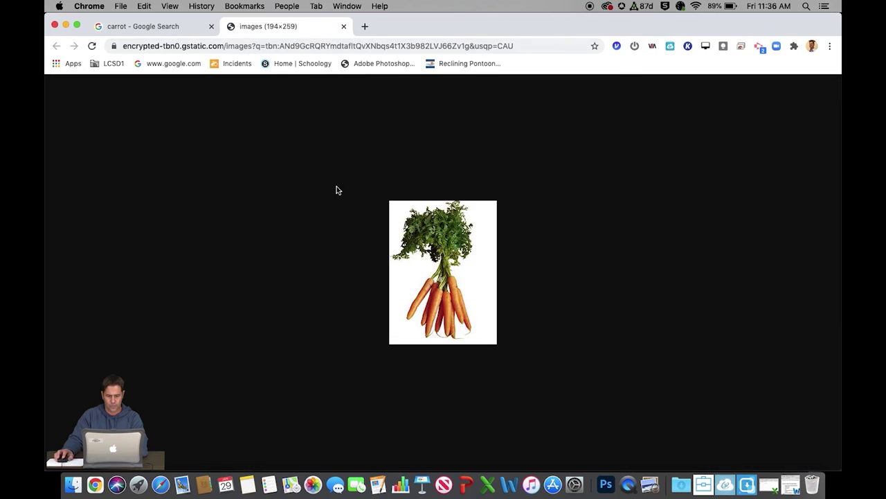
pyautogui.hotkey('ctrl', 'shift', 'Tab')
pyautogui.click(344, 26)
pyautogui.scroll(-3, 513, 286)
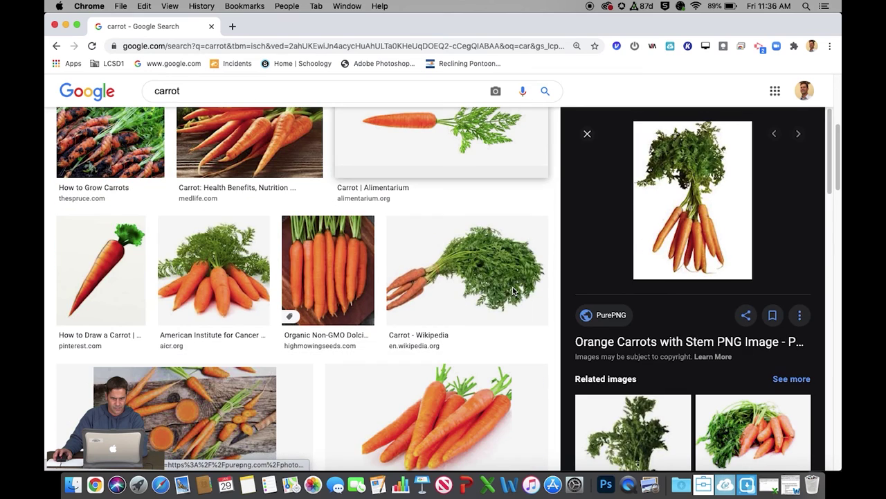
pyautogui.scroll(-1, 512, 291)
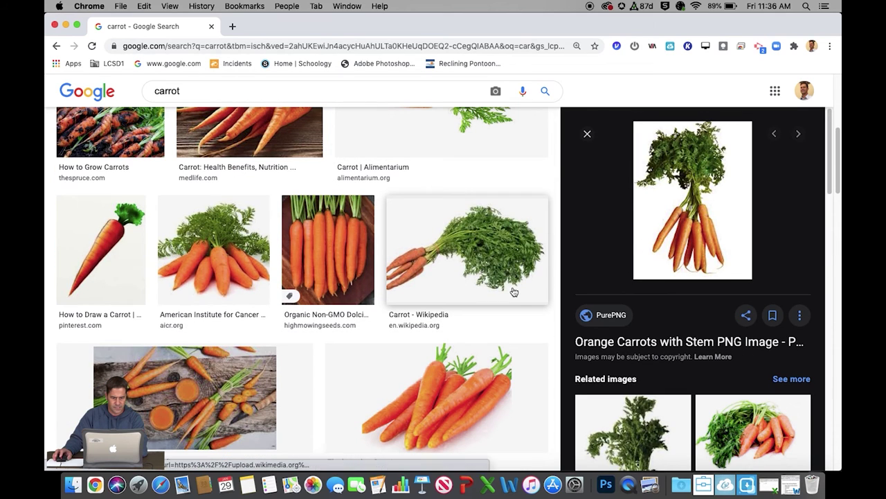
# Save the American Institute for Cancer carrot photo as the JPEG 'Carot' in Ch 3 Data Files.
pyautogui.click(201, 248)
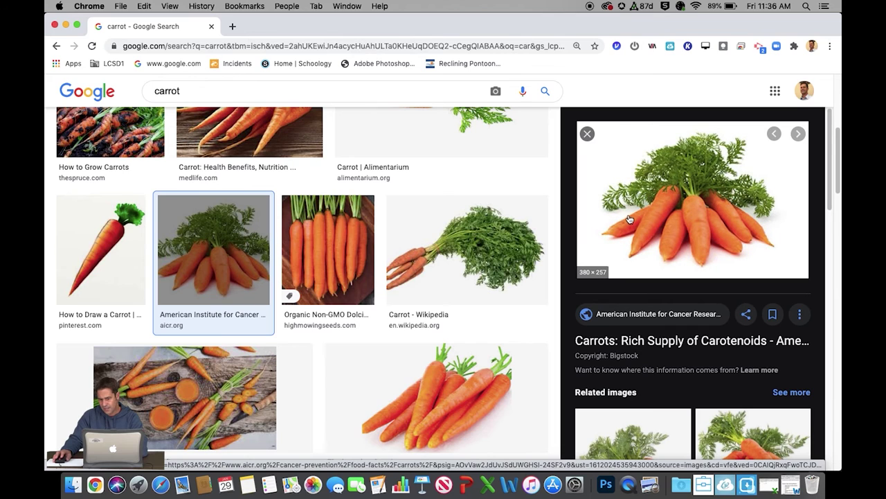
pyautogui.rightClick(692, 223)
pyautogui.click(579, 295)
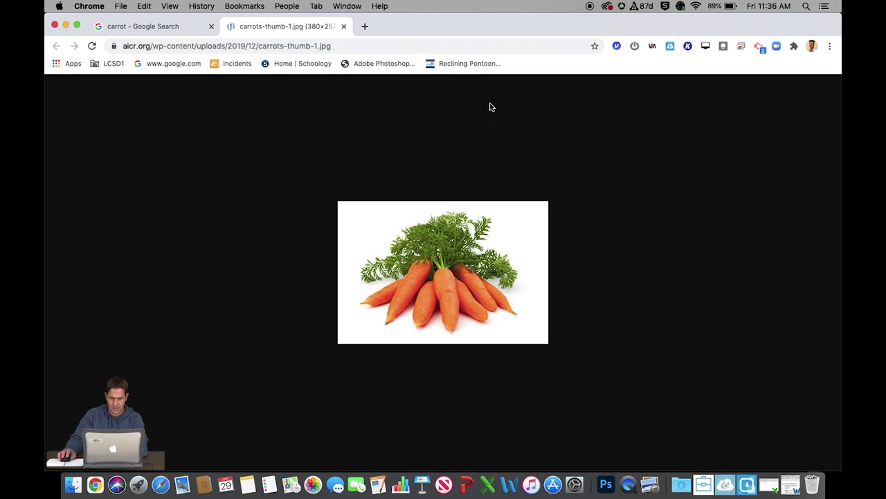
pyautogui.rightClick(438, 270)
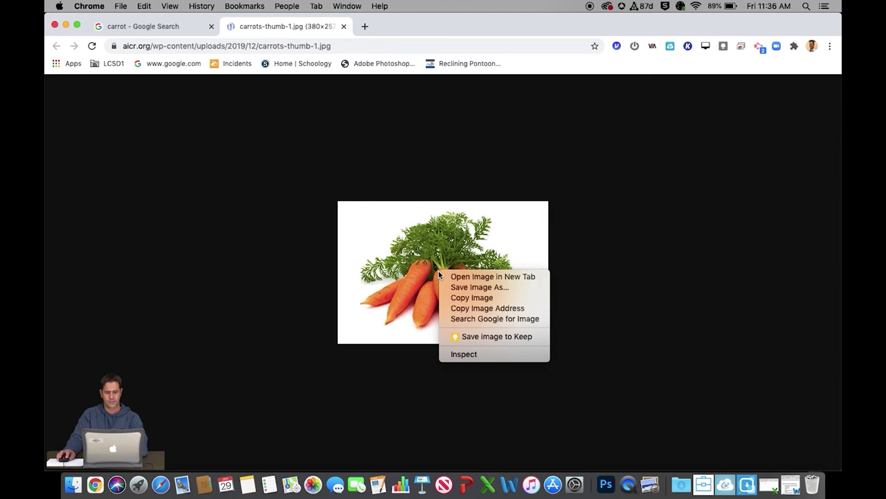
pyautogui.click(486, 288)
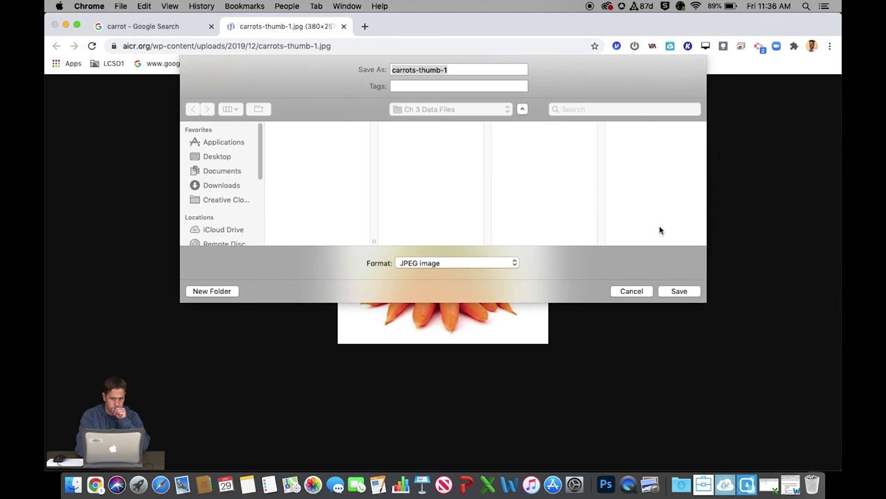
pyautogui.write('C')
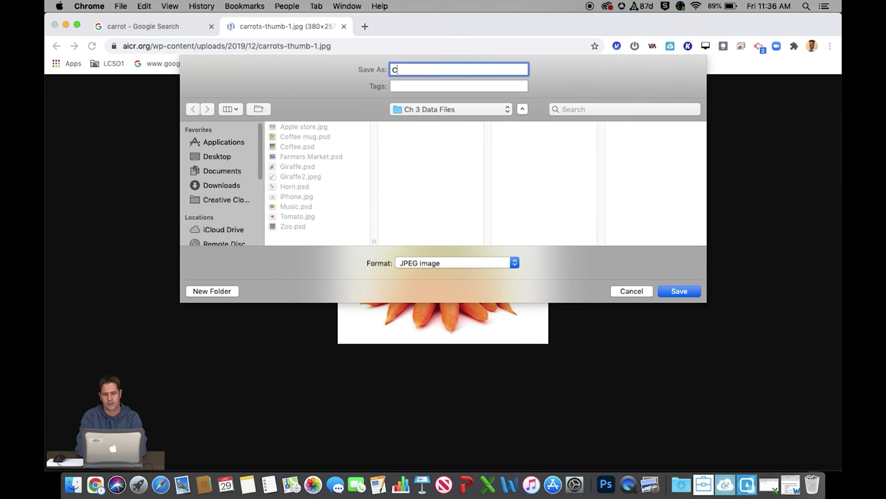
pyautogui.write('arot')
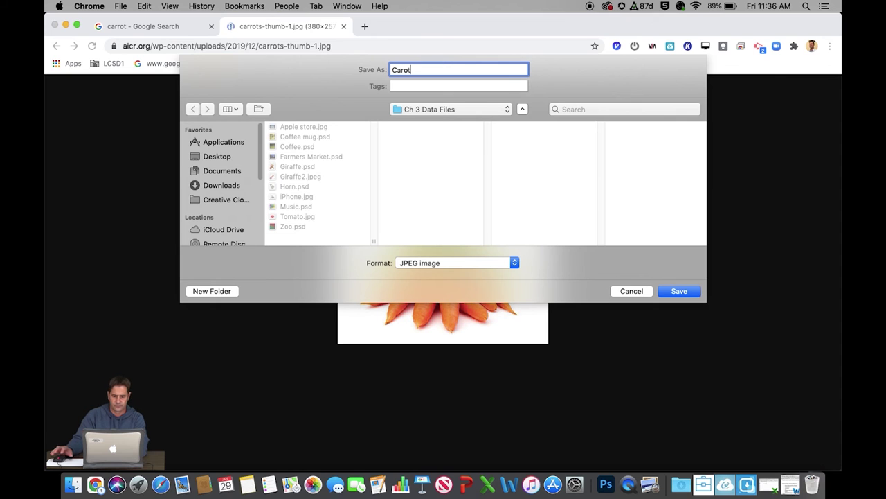
pyautogui.click(679, 292)
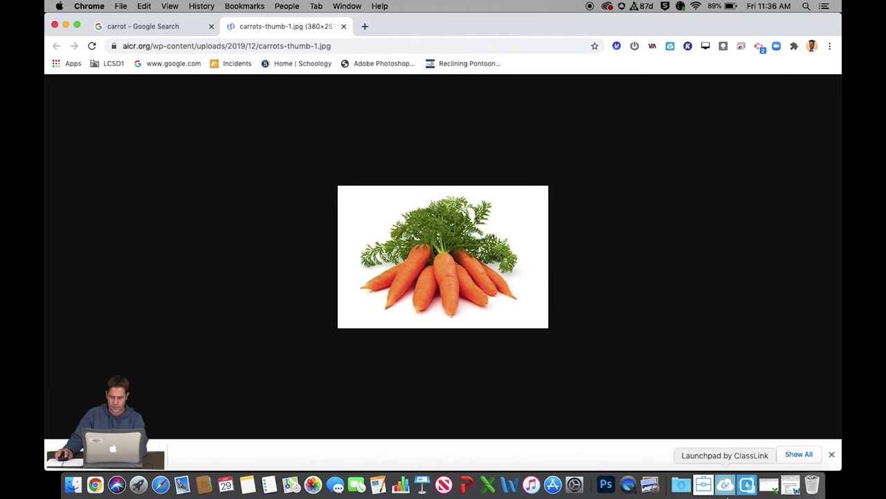
# Open Tomato.jpg in Photoshop and unlock its Background into an editable Layer 0.
pyautogui.click(609, 488)
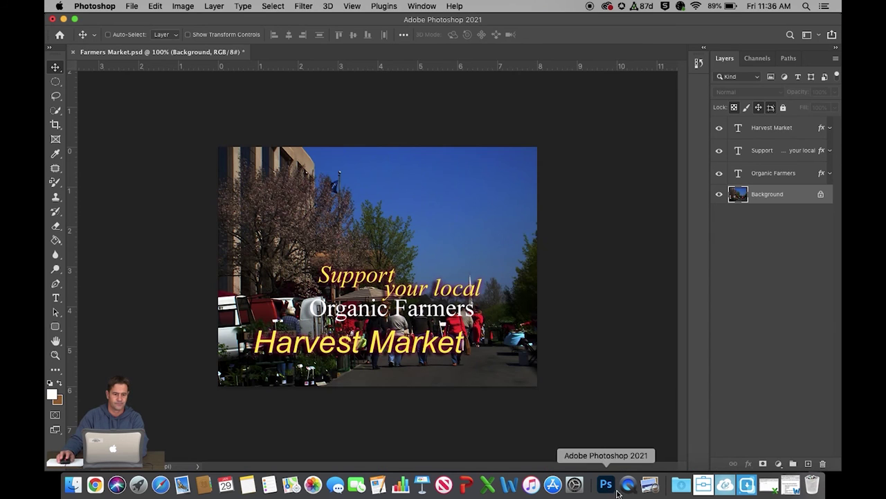
pyautogui.click(131, 8)
pyautogui.click(135, 30)
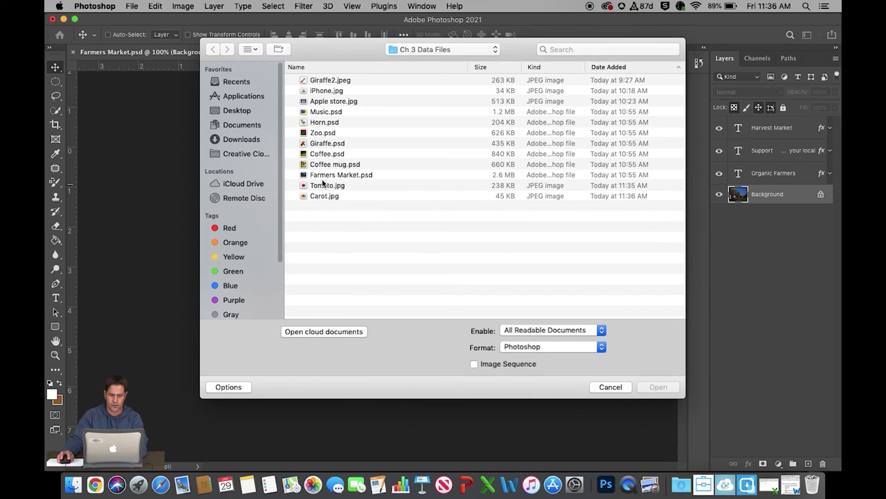
pyautogui.click(326, 186)
pyautogui.doubleClick(324, 185)
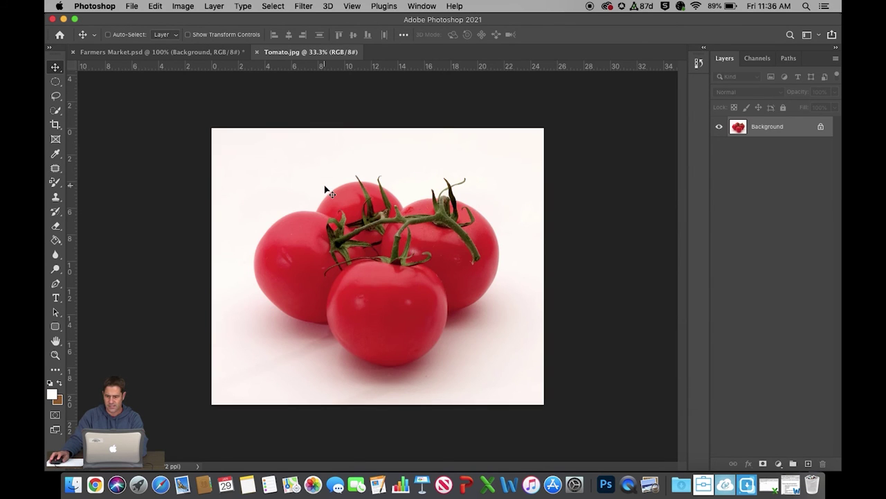
pyautogui.click(820, 126)
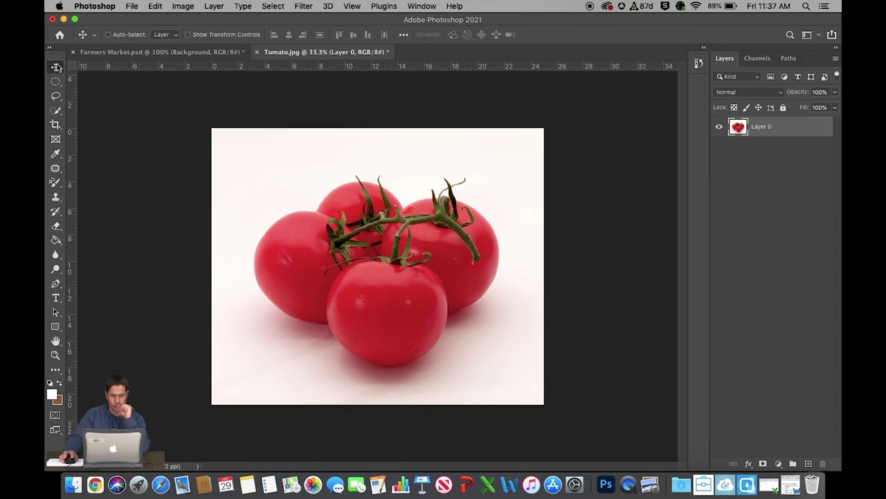
# Select the white background and the shadow patches under the tomatoes with the Magic Wand Tool.
pyautogui.click(58, 110)
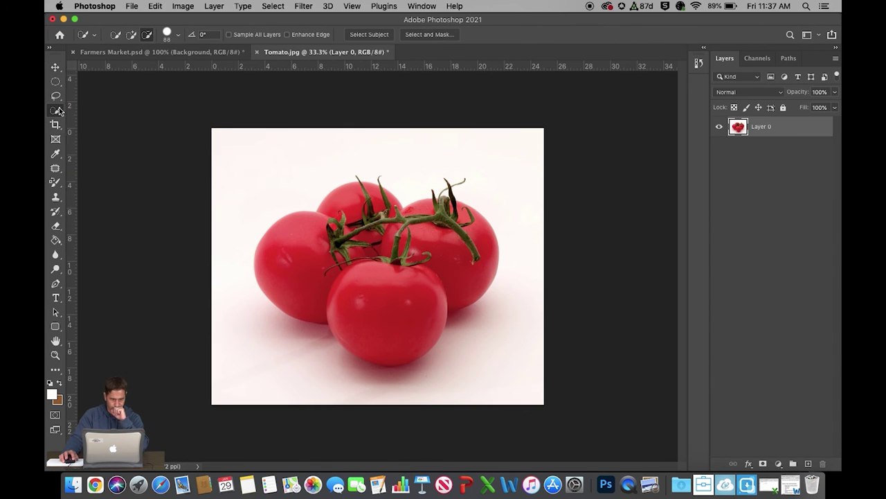
pyautogui.rightClick(59, 110)
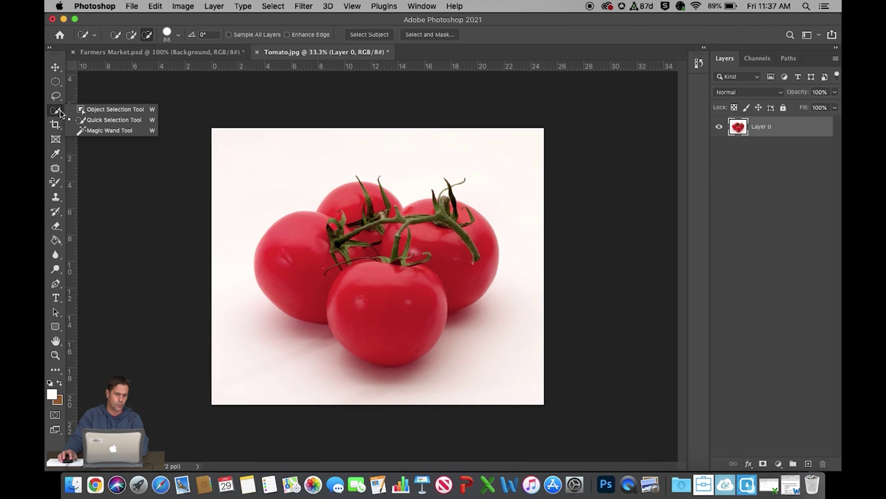
pyautogui.click(93, 131)
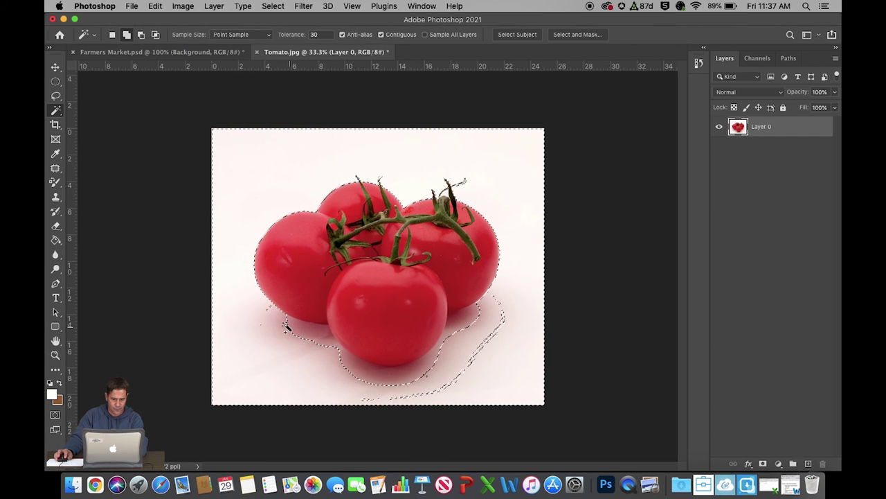
pyautogui.click(314, 339)
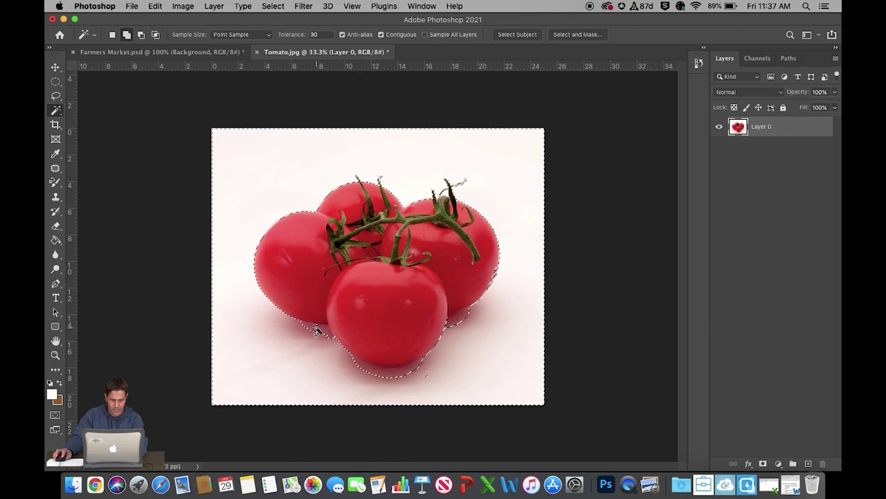
pyautogui.click(388, 376)
pyautogui.click(374, 371)
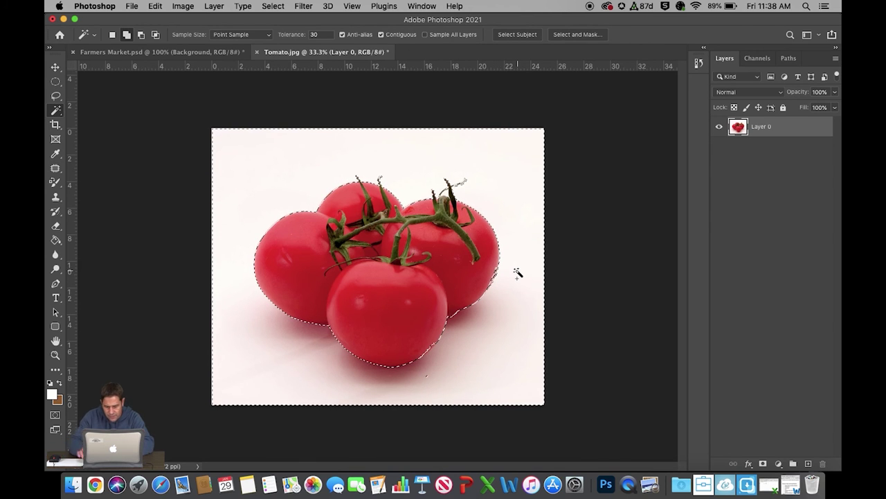
pyautogui.press('super+plus')
pyautogui.press('super+plus')
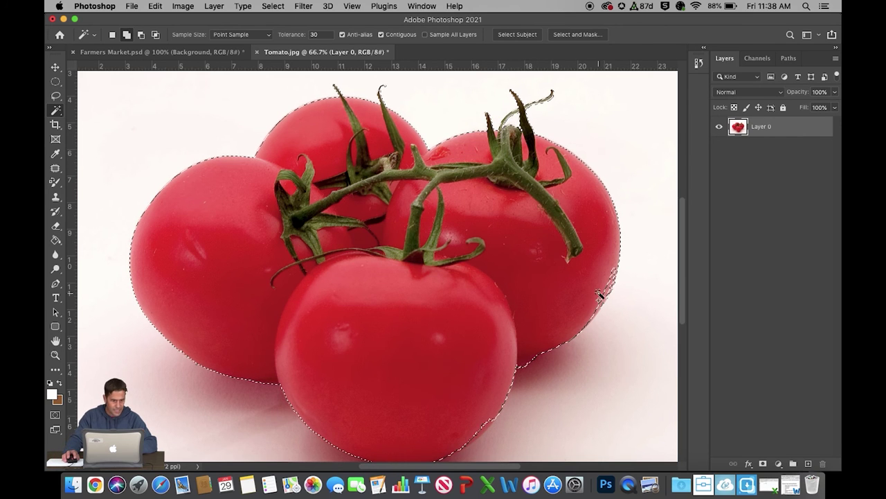
# Use Quick Selection in Subtract mode to trim the selection along the right and front tomato edges.
pyautogui.click(54, 111)
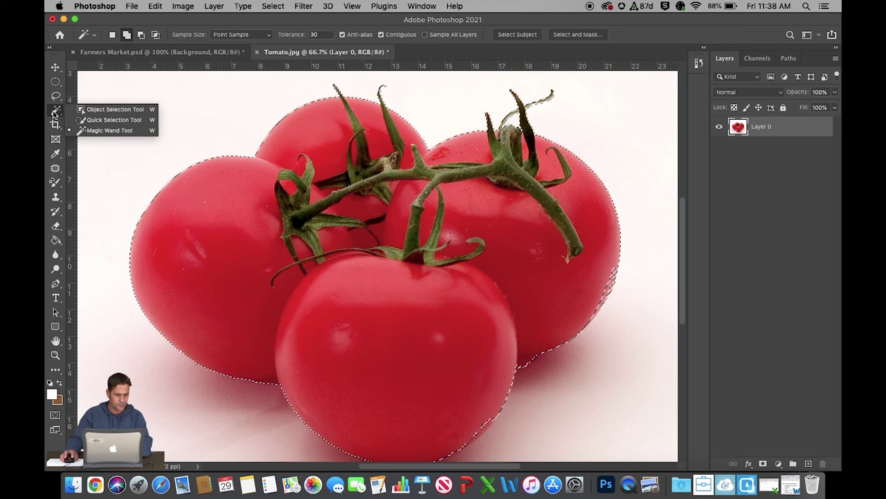
pyautogui.click(103, 122)
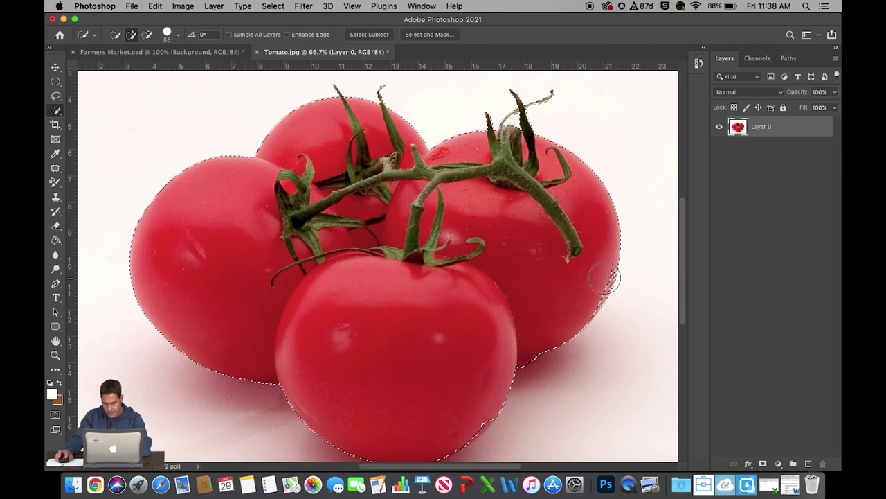
pyautogui.click(147, 34)
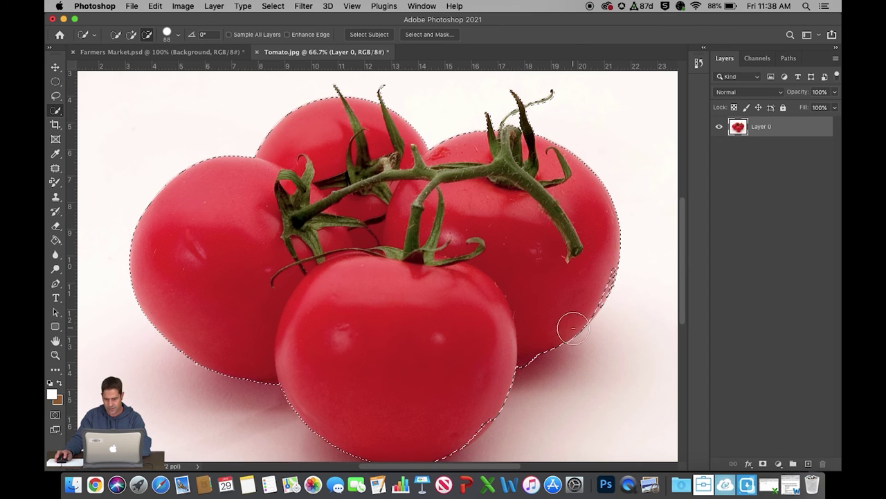
pyautogui.click(589, 297)
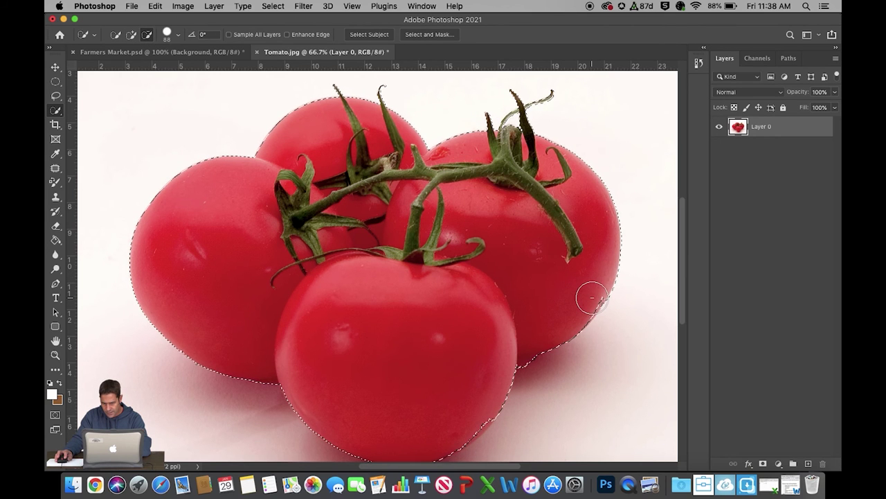
pyautogui.click(528, 317)
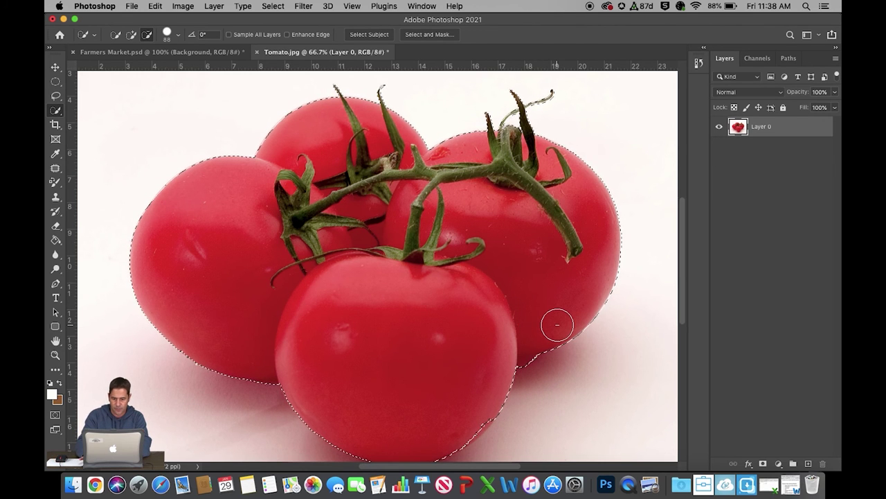
pyautogui.press('super+minus')
pyautogui.press('super+minus')
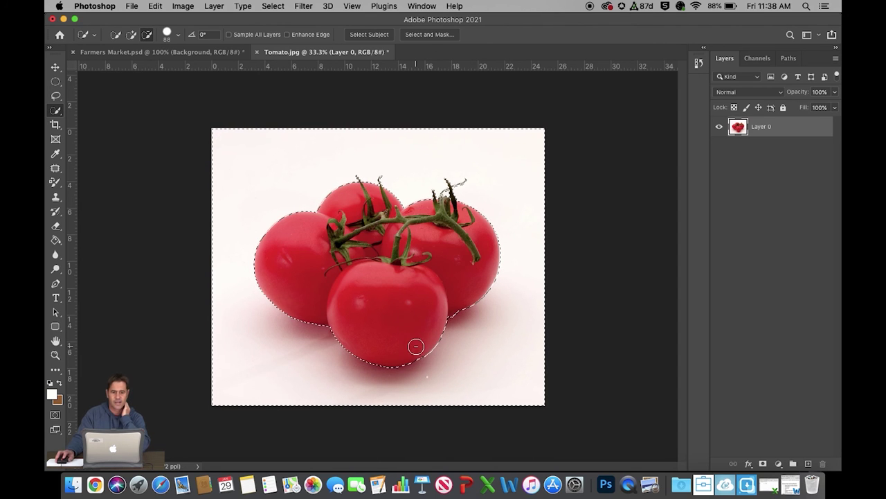
# Invert the selection and drag the cut-out tomatoes onto the Farmers Market poster.
pyautogui.click(273, 6)
pyautogui.click(281, 49)
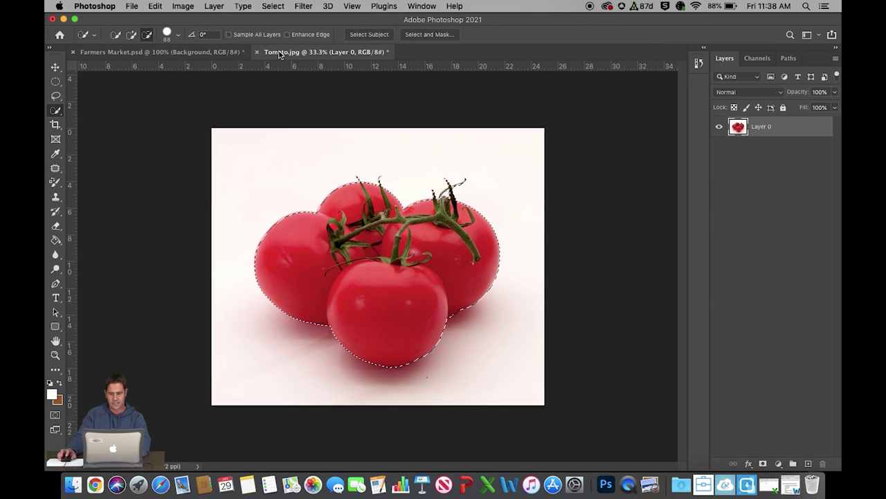
pyautogui.click(56, 66)
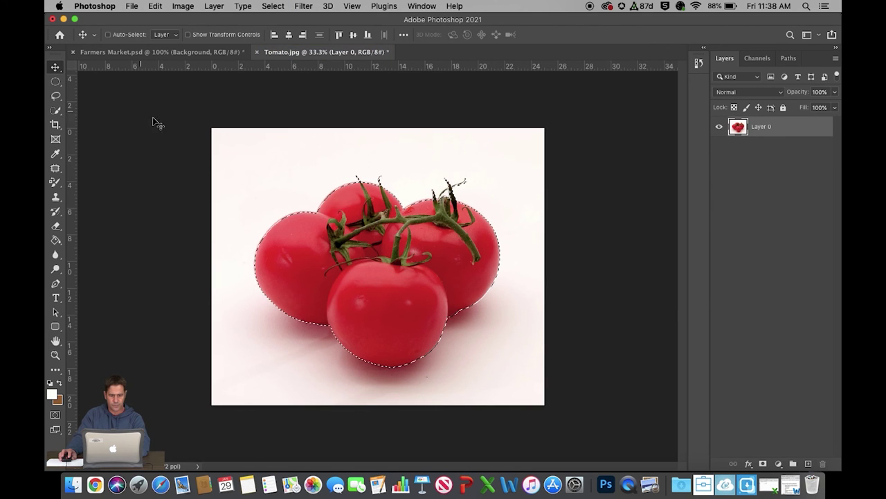
pyautogui.moveTo(381, 283); pyautogui.dragTo(178, 52)
pyautogui.moveTo(323, 277); pyautogui.dragTo(326, 277)
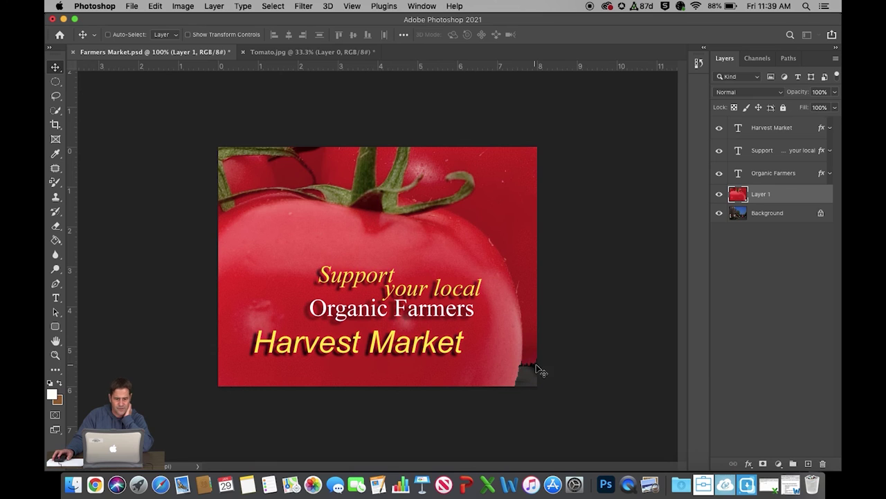
pyautogui.press('super+minus')
pyautogui.press('super+minus')
pyautogui.press('super+minus')
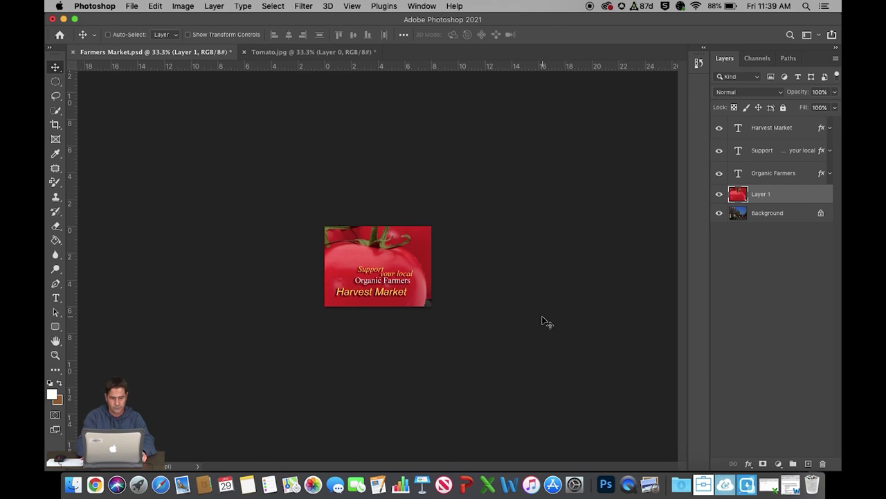
pyautogui.press('super+minus')
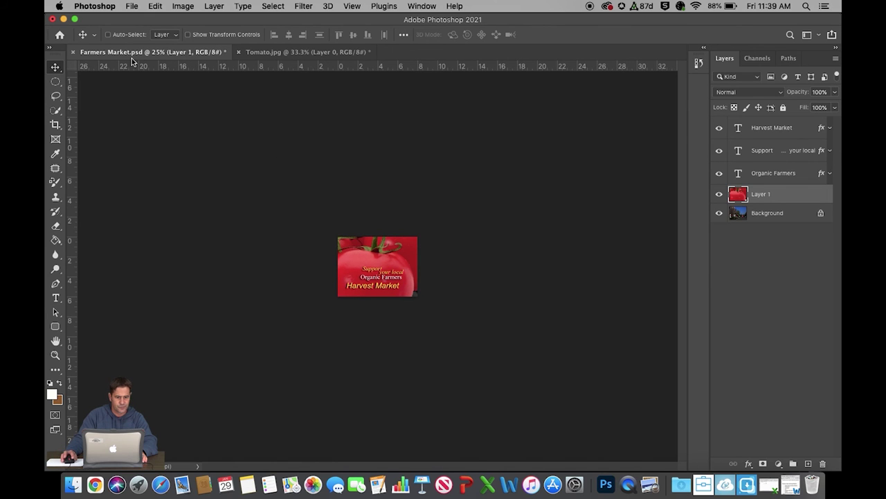
# Scale the tomatoes to about 20% and place them upper left above the Support text.
pyautogui.click(187, 34)
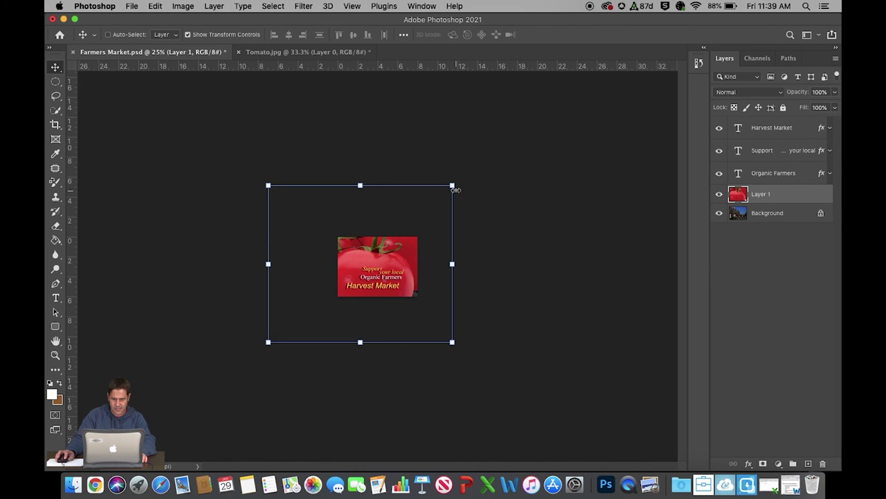
pyautogui.moveTo(453, 186); pyautogui.dragTo(378, 267)
pyautogui.click(605, 35)
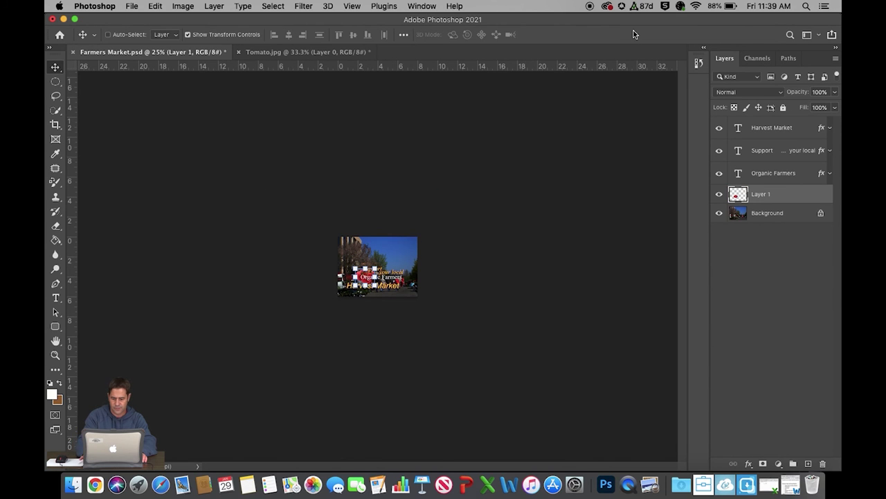
pyautogui.press('super+equal')
pyautogui.press('super+equal')
pyautogui.press('super+equal')
pyautogui.press('super+equal')
pyautogui.press('super+equal')
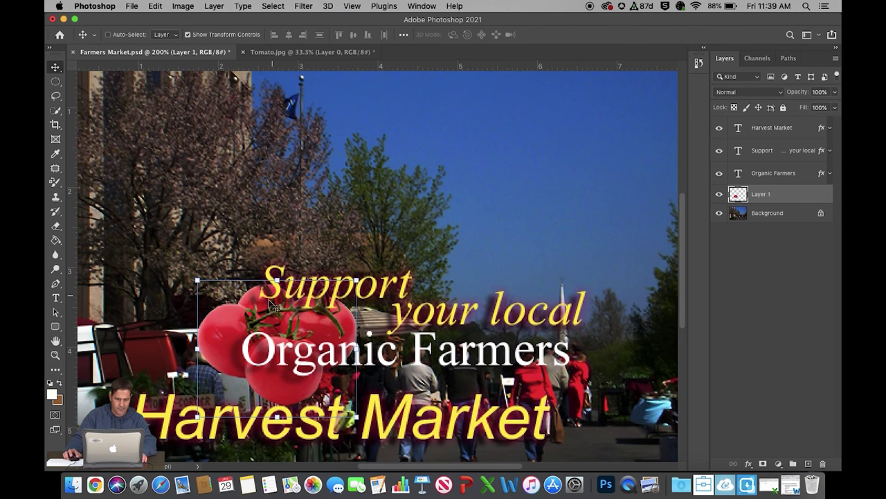
pyautogui.moveTo(272, 306); pyautogui.dragTo(180, 206)
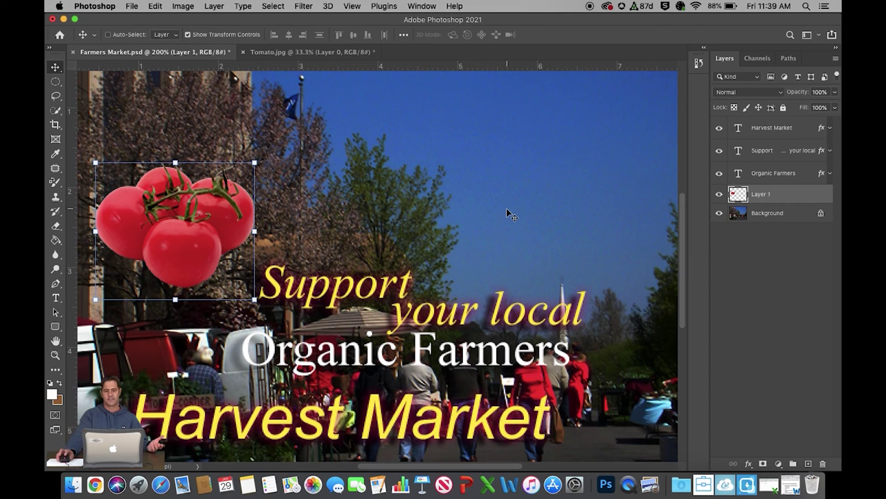
pyautogui.press('super+minus')
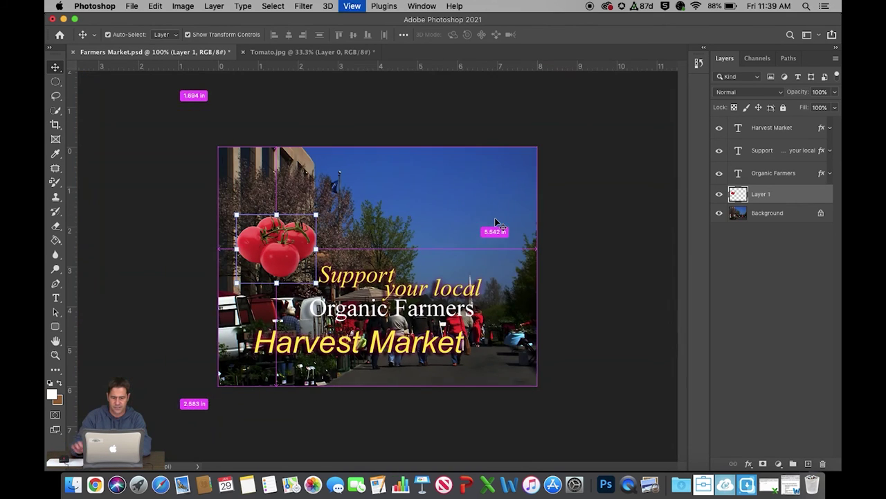
pyautogui.click(187, 35)
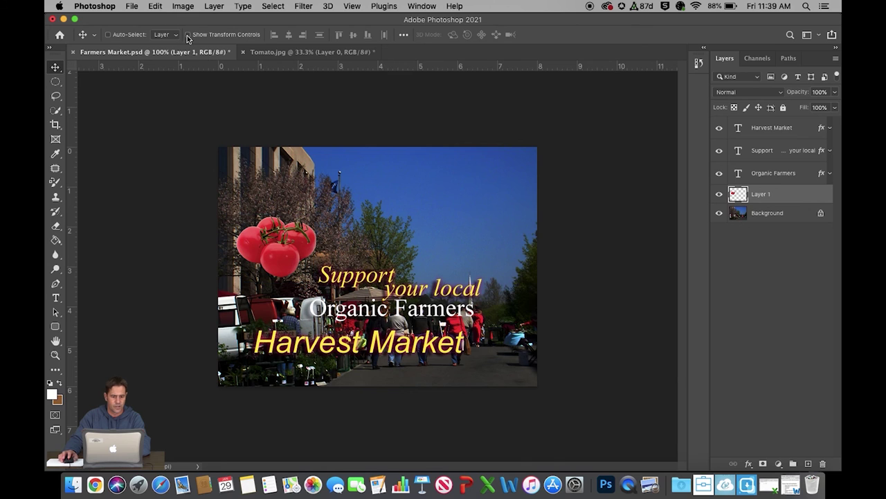
# Open Carot.jpg and unlock its Background into an editable Layer 0.
pyautogui.click(131, 7)
pyautogui.click(141, 32)
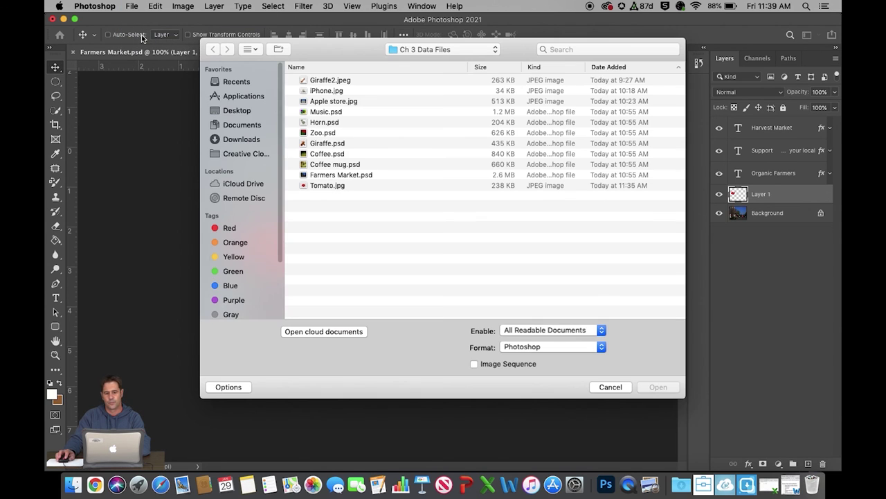
pyautogui.doubleClick(324, 196)
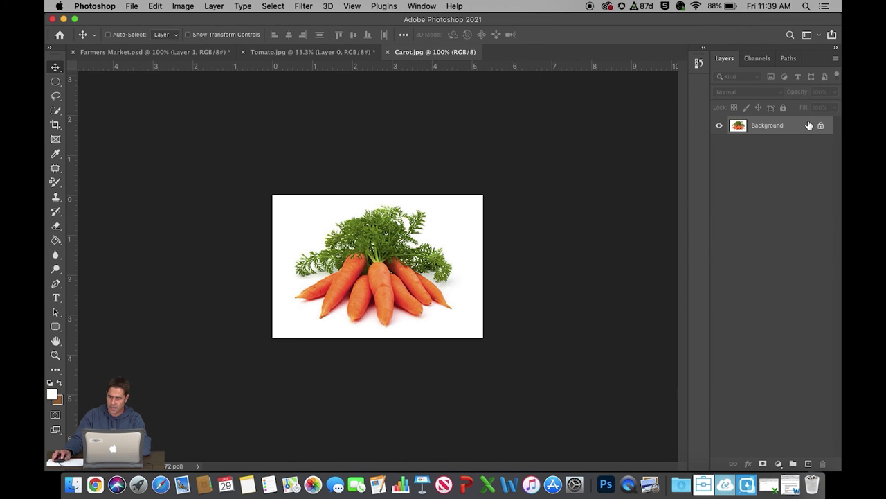
pyautogui.click(821, 125)
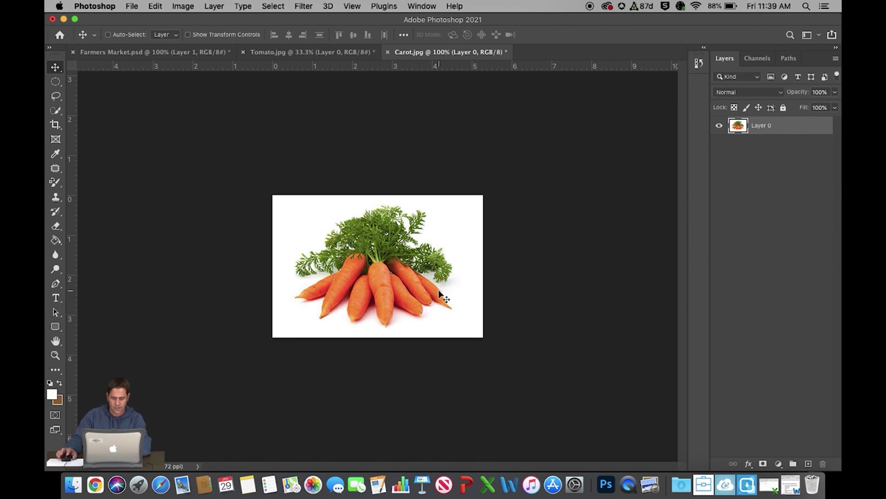
pyautogui.press('super+equal')
pyautogui.press('super+equal')
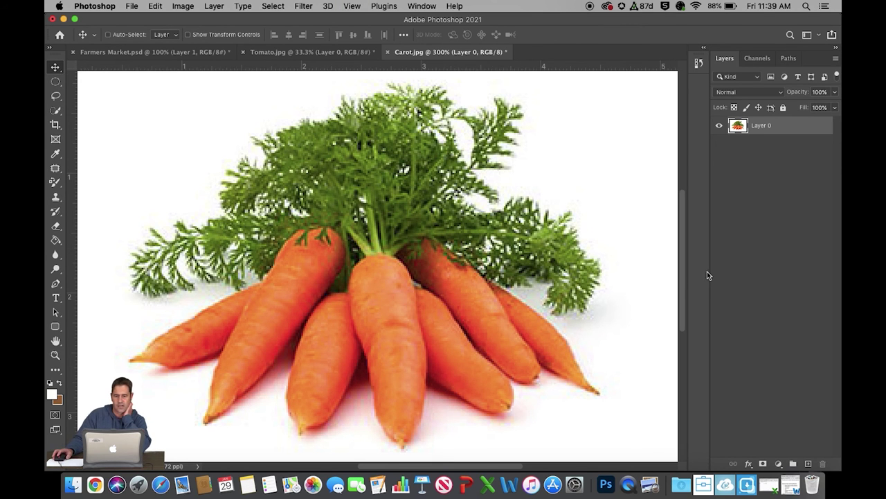
pyautogui.press('super+minus')
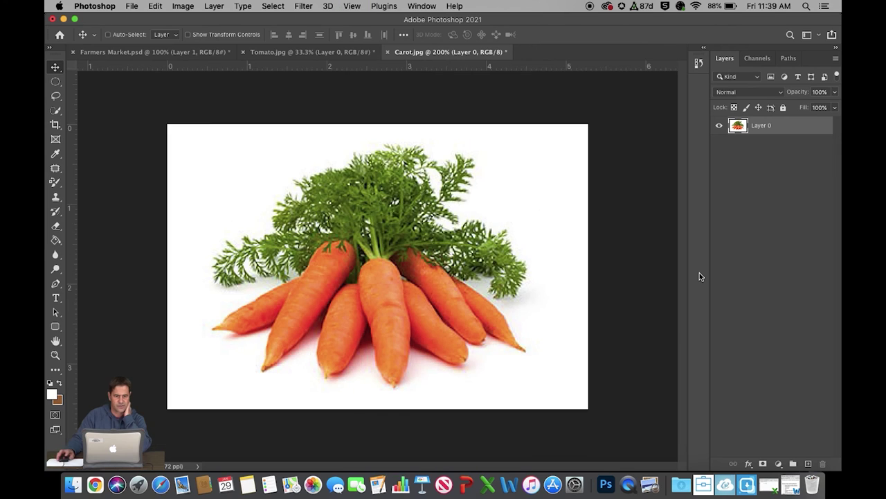
# Select the carrot photo's white background with Color Range, Add to Sample and Fuzziness 132.
pyautogui.click(273, 7)
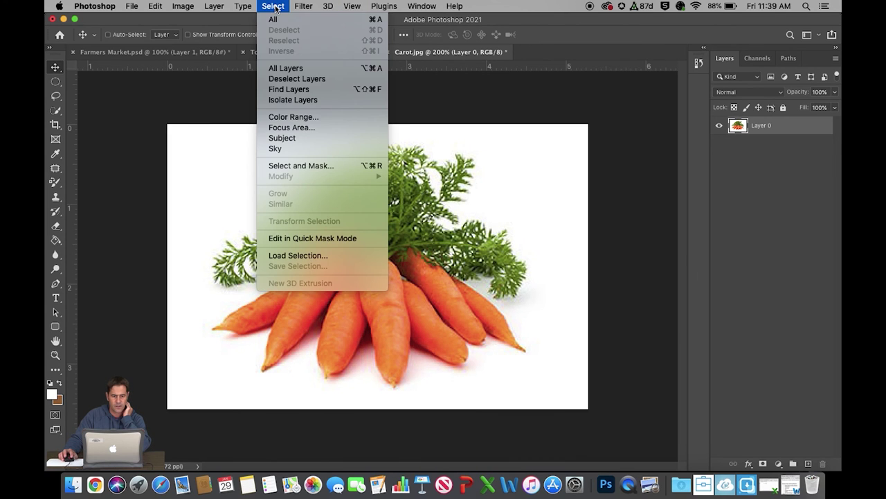
pyautogui.click(302, 117)
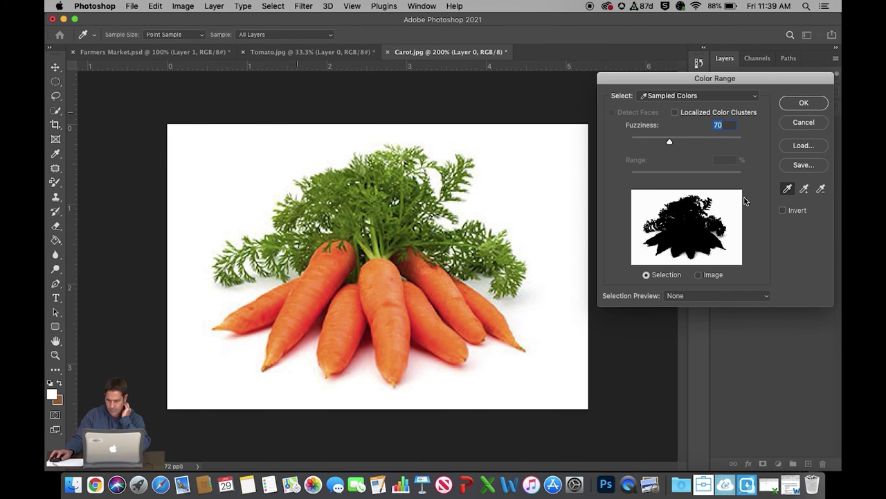
pyautogui.click(805, 190)
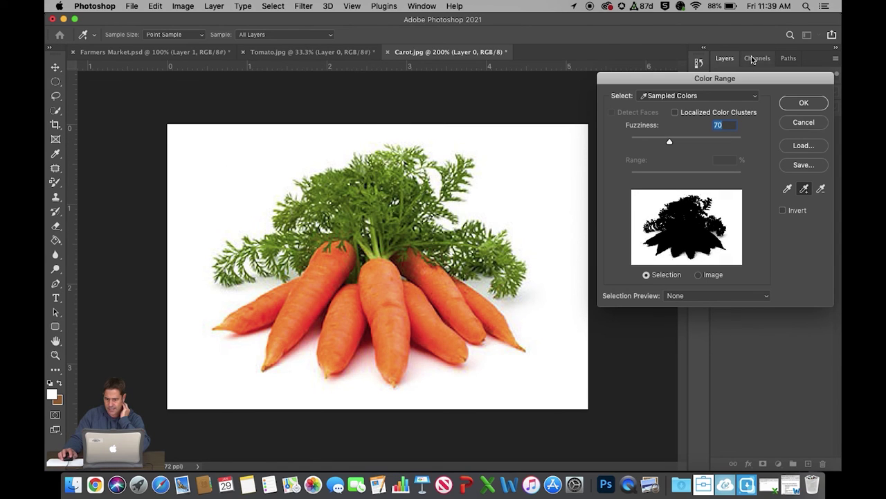
pyautogui.moveTo(671, 144); pyautogui.dragTo(690, 144)
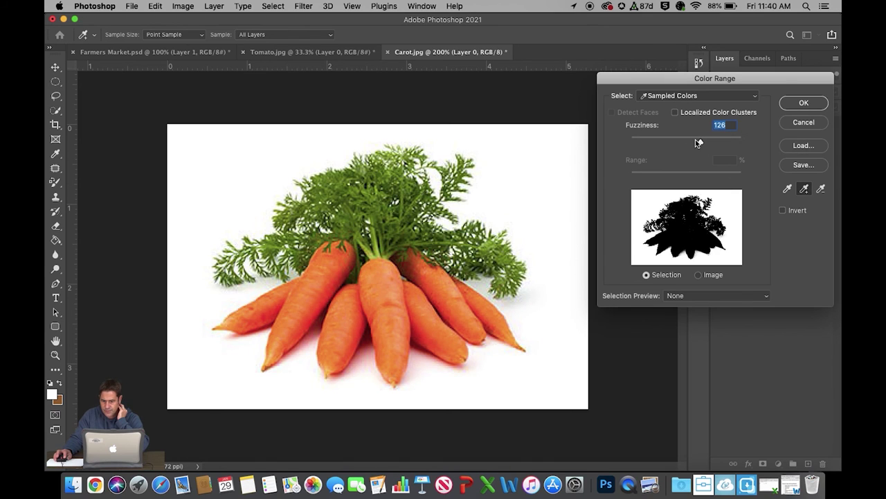
pyautogui.moveTo(700, 144)
pyautogui.mouseDown()
pyautogui.moveTo(721, 145)
pyautogui.moveTo(704, 145)
pyautogui.mouseUp()
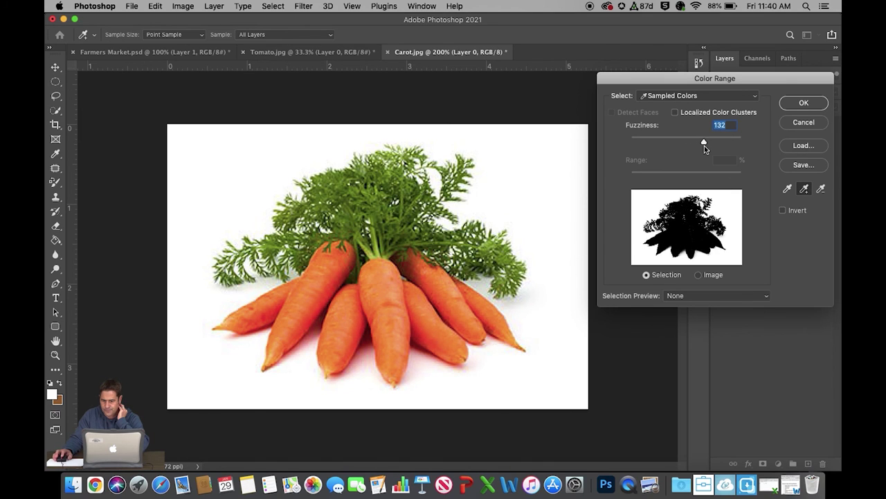
pyautogui.click(804, 103)
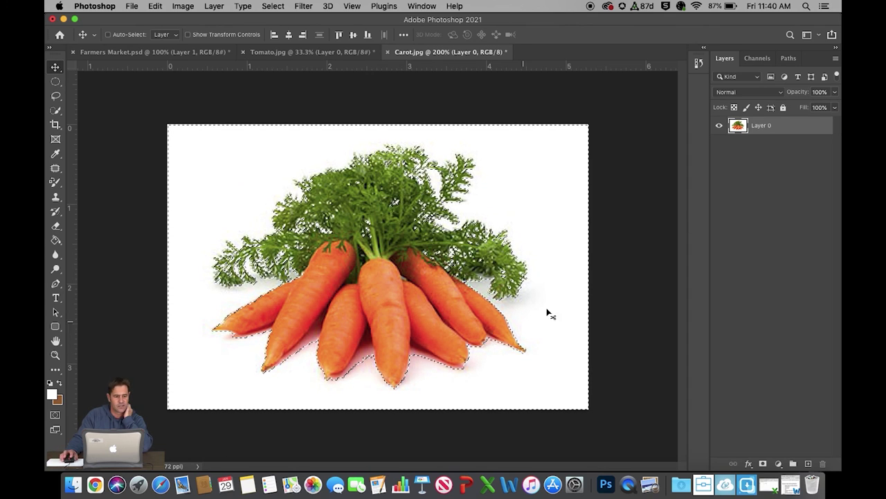
# Choose the Magic Wand Tool from the selection tools flyout.
pyautogui.click(55, 110)
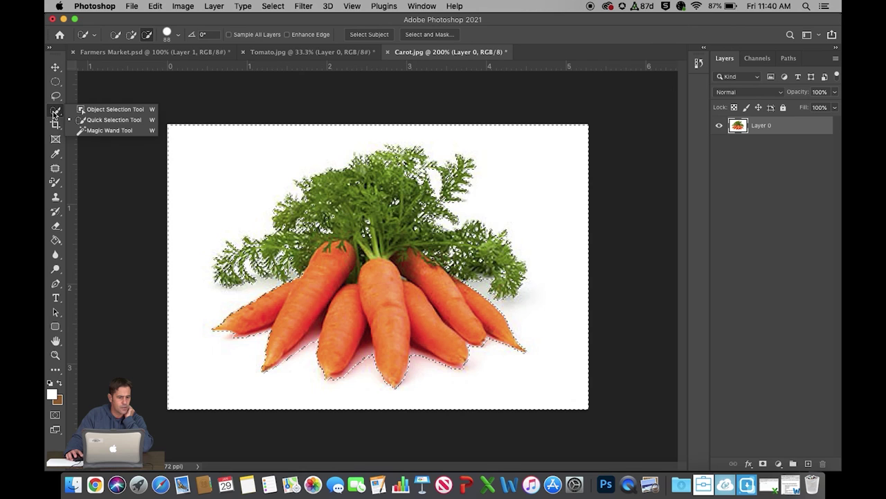
pyautogui.click(94, 130)
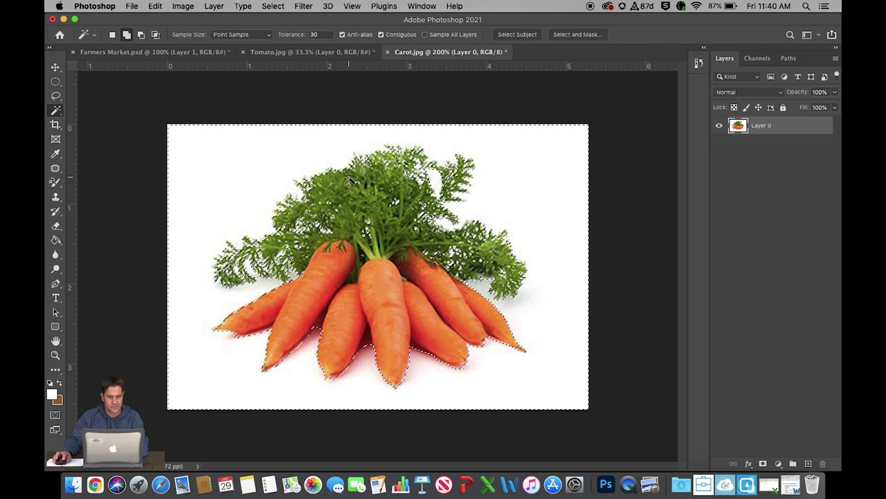
# Invert the carrot selection and drag the carrots into the Farmers Market poster as a new layer.
pyautogui.press('super+Tab')
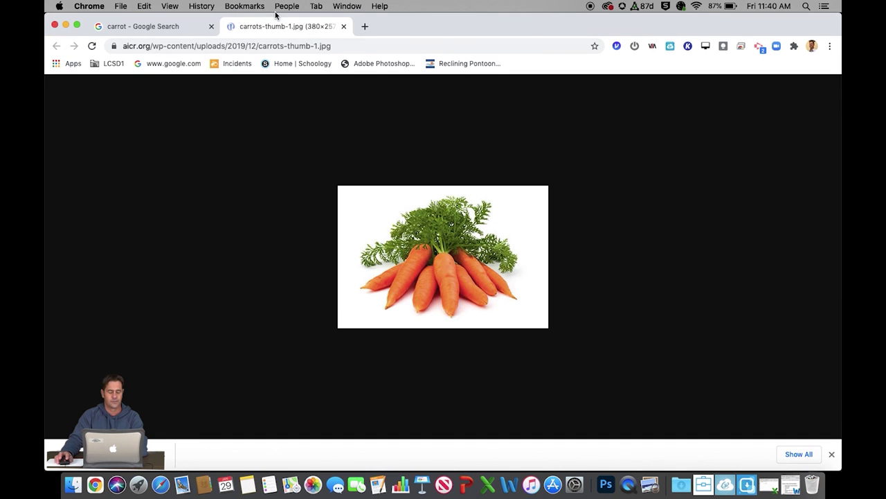
pyautogui.click(613, 487)
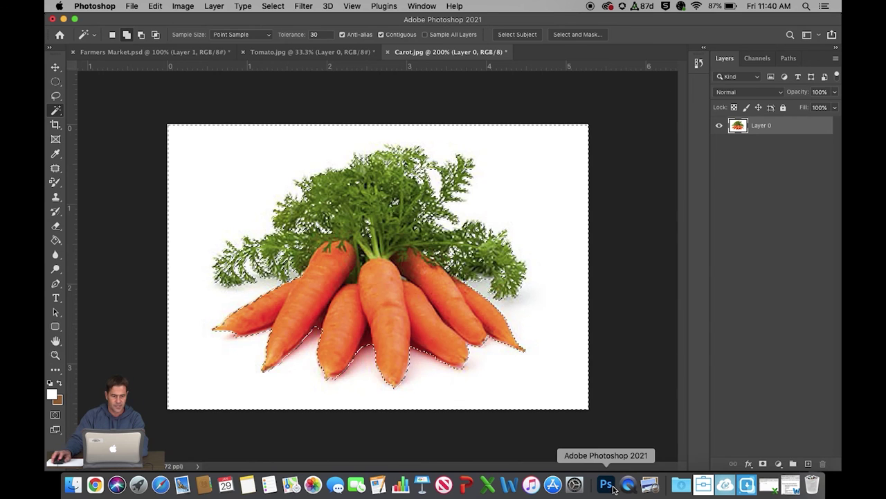
pyautogui.click(272, 6)
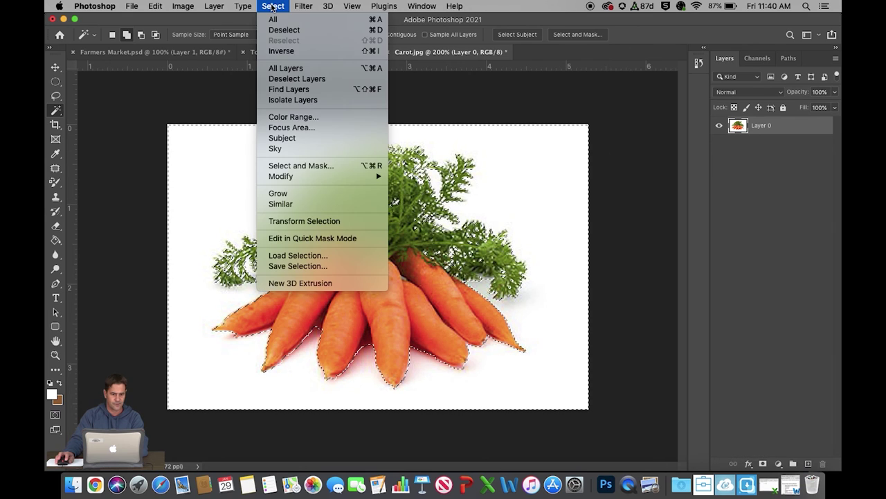
pyautogui.click(284, 51)
pyautogui.press('v')
pyautogui.moveTo(360, 263); pyautogui.dragTo(172, 51)
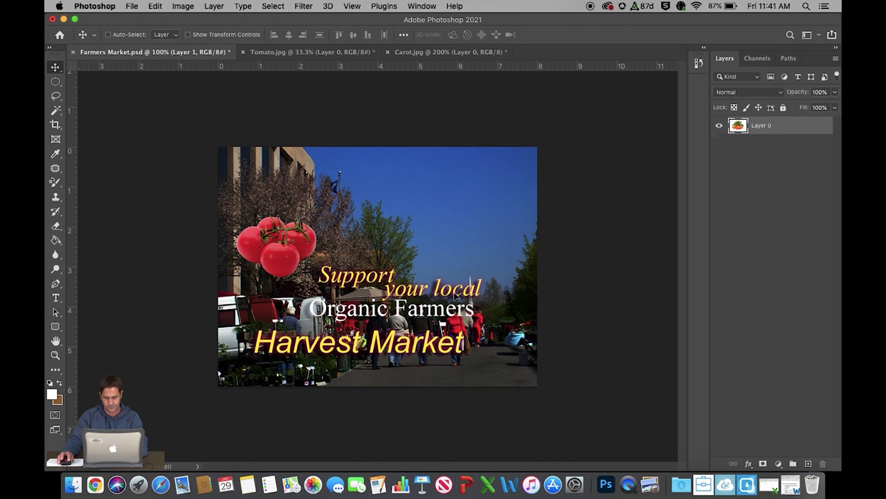
pyautogui.moveTo(451, 243); pyautogui.dragTo(455, 257)
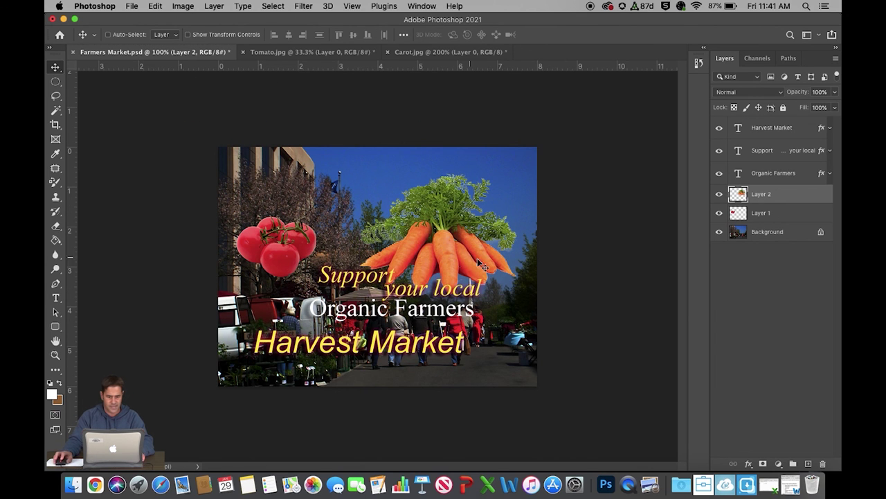
# Scale the carrots to about 73.6% and position them at the upper right.
pyautogui.click(187, 35)
pyautogui.moveTo(519, 173); pyautogui.dragTo(476, 205)
pyautogui.moveTo(428, 239); pyautogui.dragTo(471, 218)
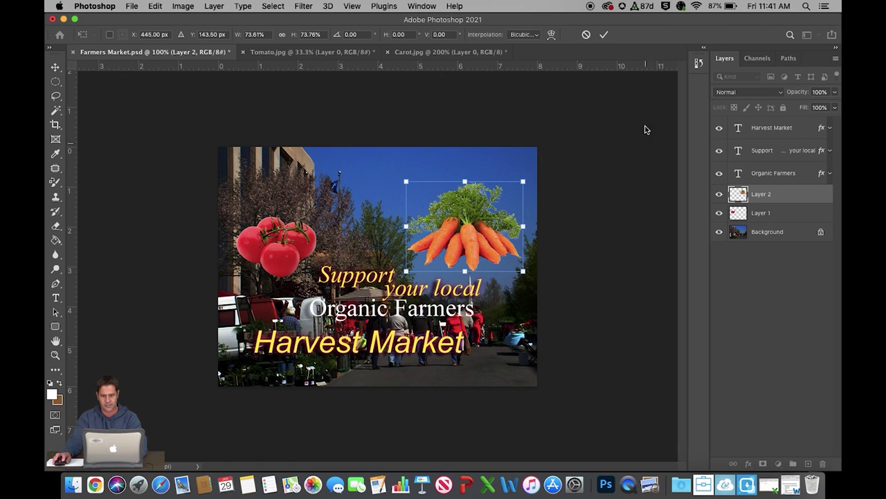
pyautogui.click(604, 35)
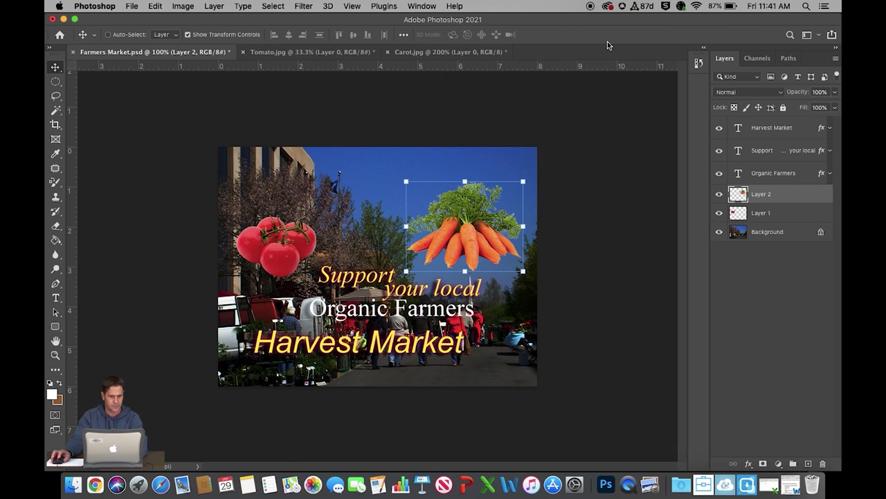
pyautogui.click(187, 34)
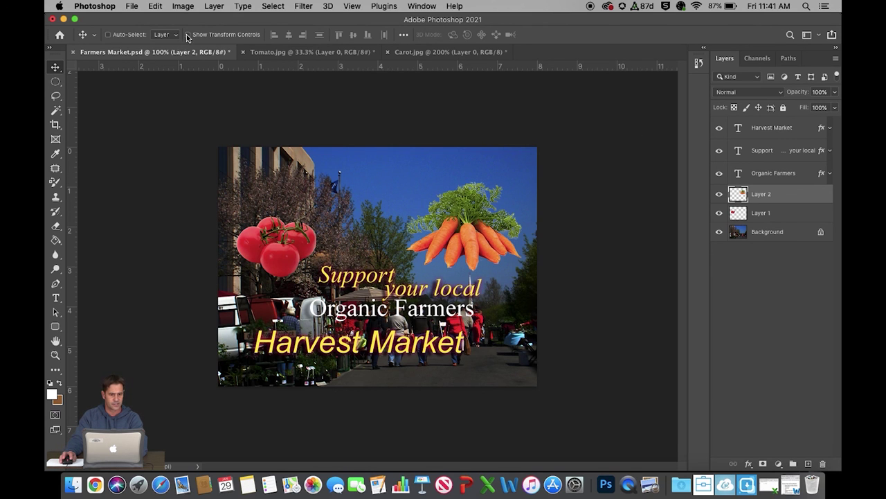
pyautogui.click(215, 6)
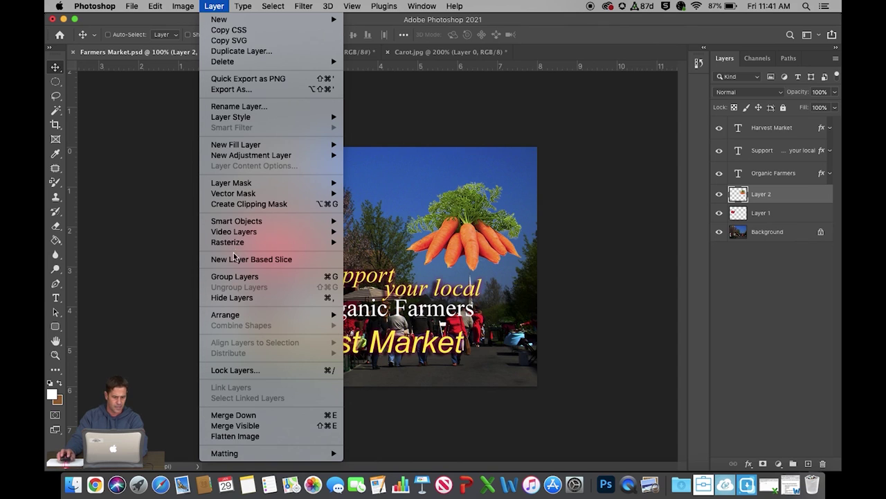
# Defringe the carrot layer with a 1-pixel width.
pyautogui.moveTo(249, 453)
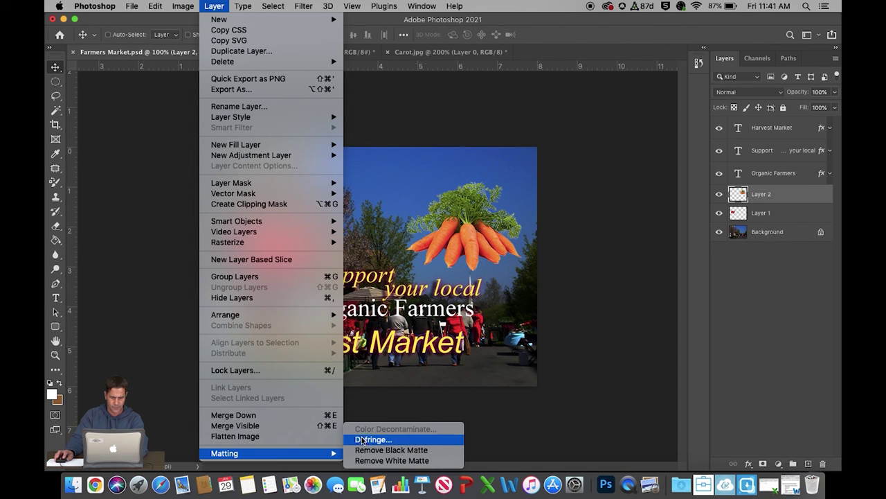
pyautogui.click(386, 441)
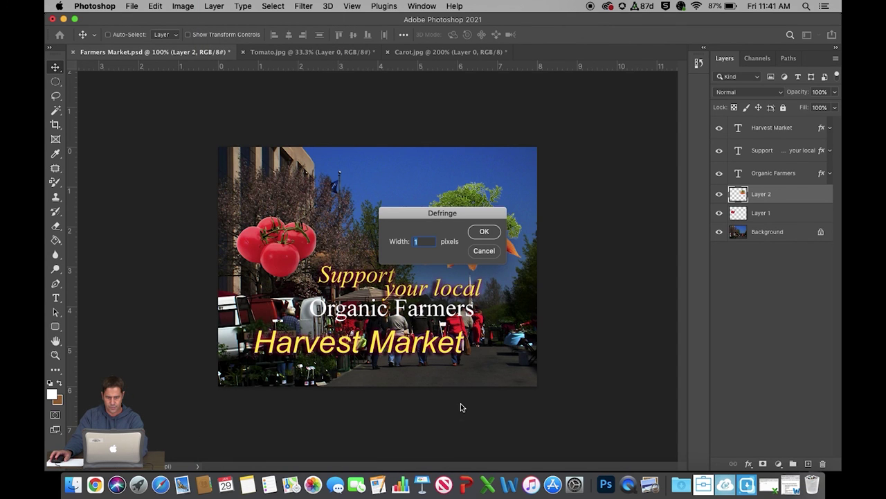
pyautogui.click(484, 232)
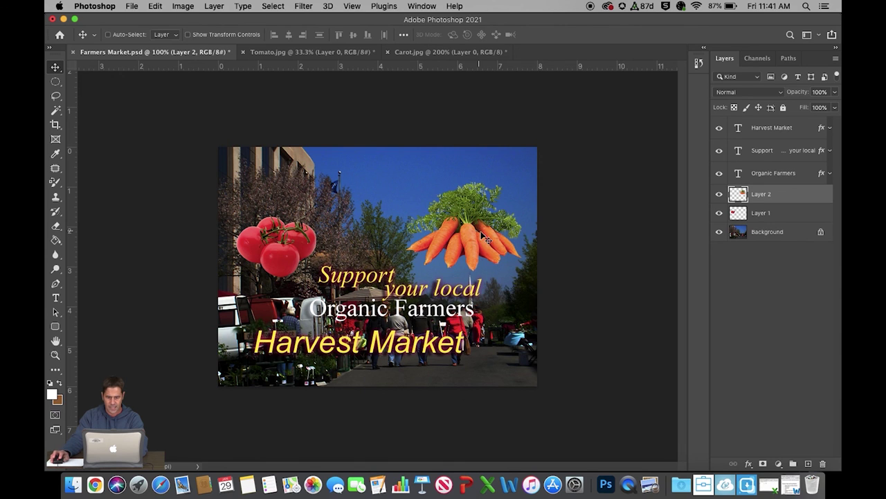
# Rename Layer 2 to 'Carot' and Layer 1 to 'Tomato'.
pyautogui.doubleClick(759, 195)
pyautogui.write('C')
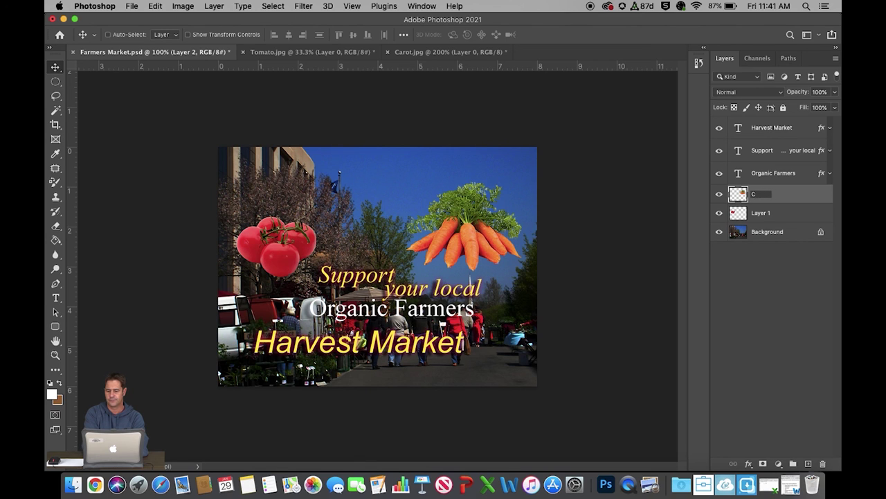
pyautogui.write('Arot')
pyautogui.press('Return')
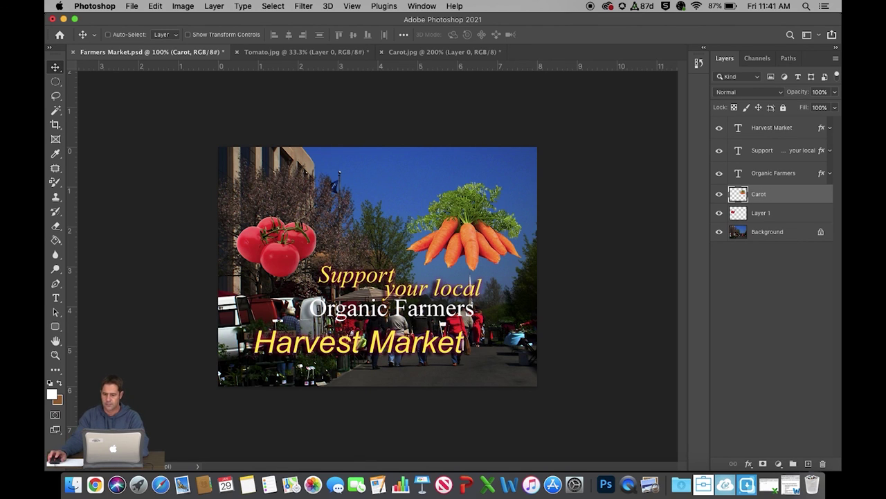
pyautogui.doubleClick(760, 214)
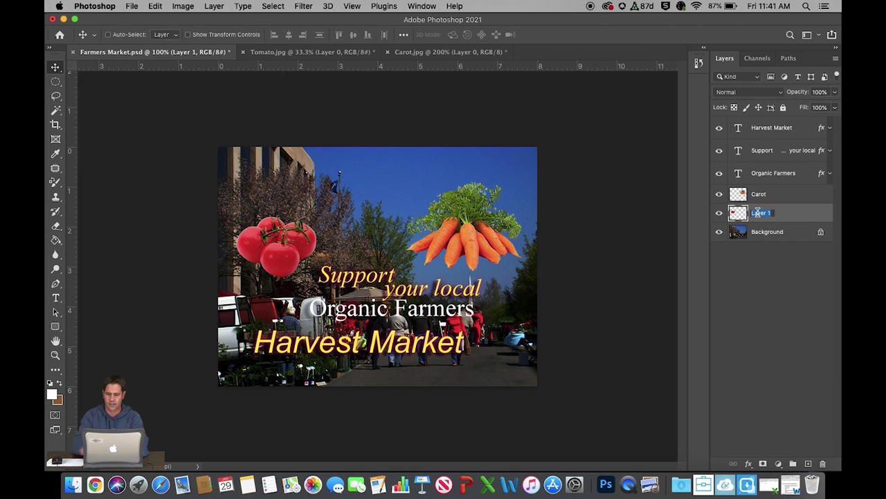
pyautogui.write('Toma')
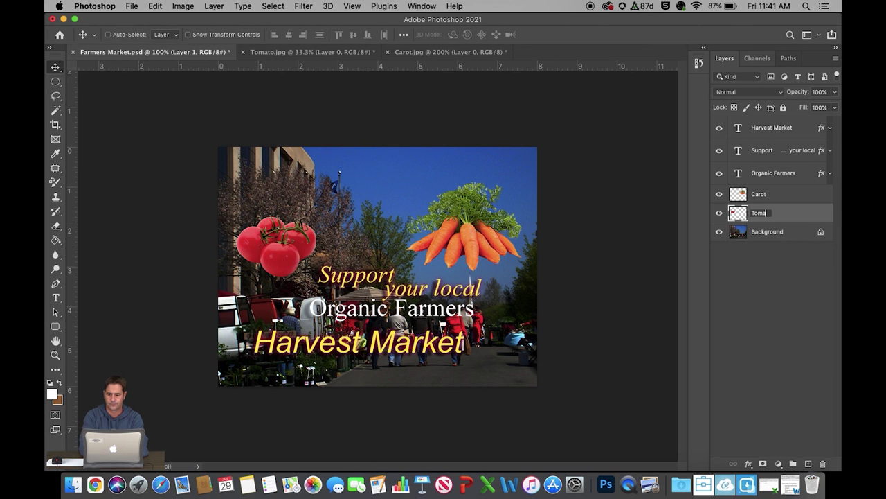
pyautogui.write('to')
pyautogui.press('Return')
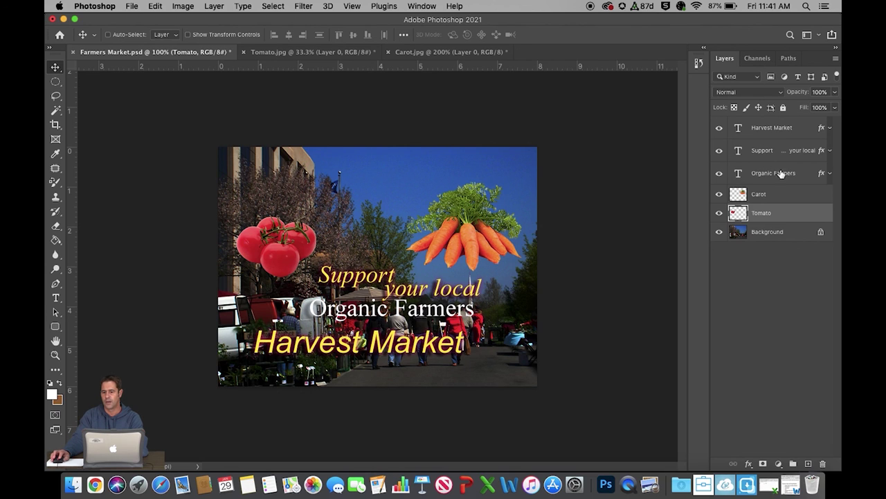
# Group the Harvest Market, Support and Organic Farmers text layers into a violet group named Text.
pyautogui.click(765, 130)
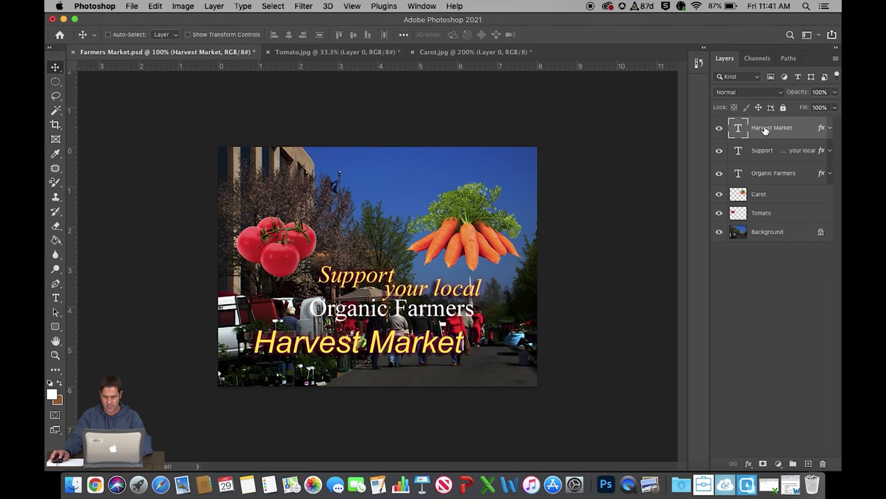
pyautogui.keyDown('shift'); pyautogui.click(766, 151); pyautogui.keyUp('shift')
pyautogui.keyDown('shift'); pyautogui.click(767, 175); pyautogui.keyUp('shift')
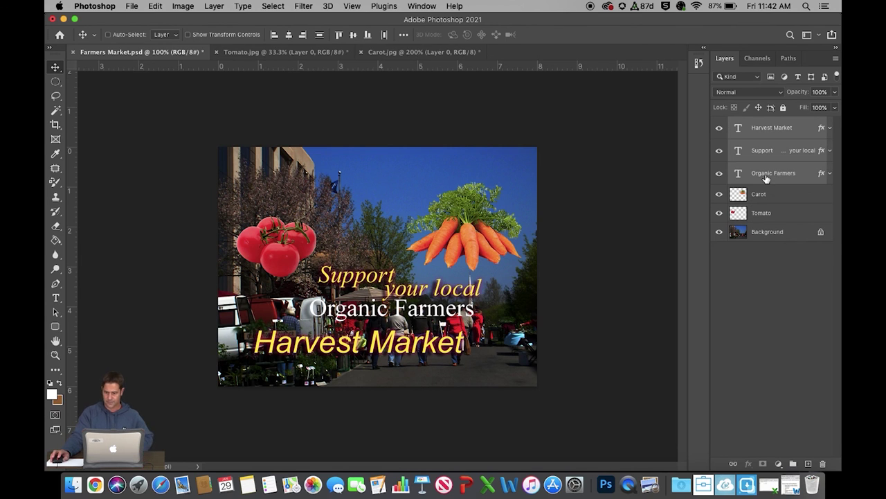
pyautogui.click(836, 59)
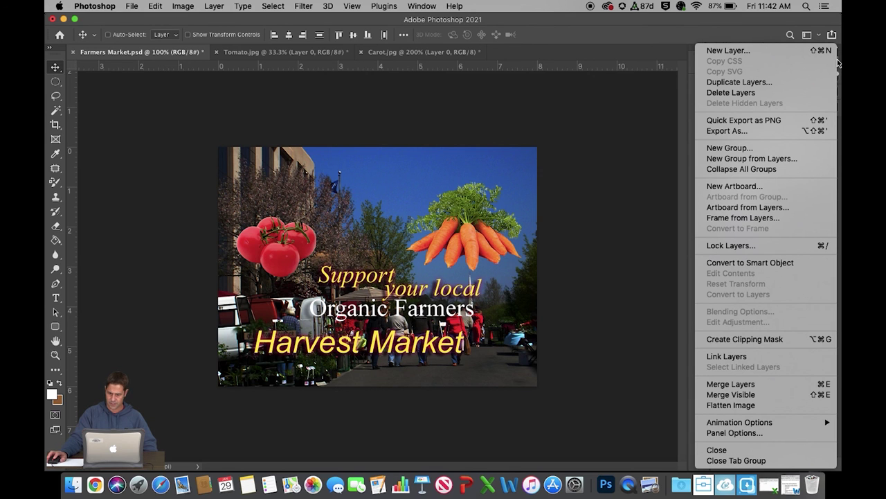
pyautogui.click(770, 159)
pyautogui.write('Text')
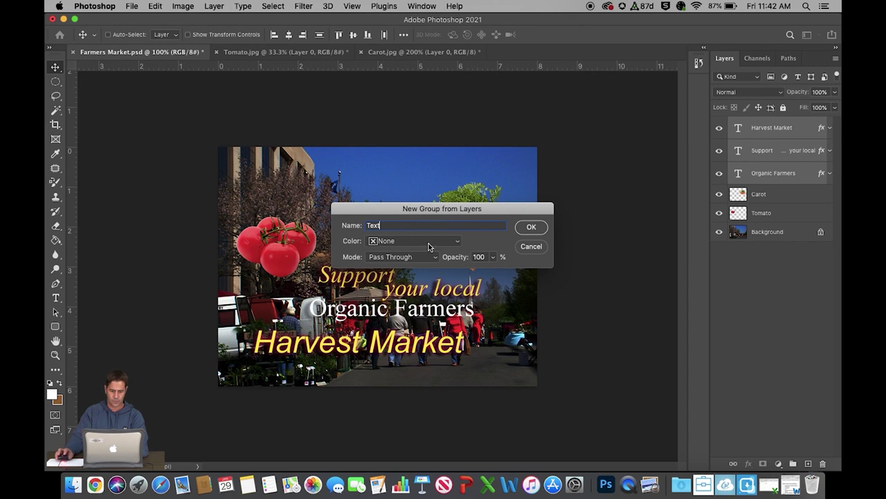
pyautogui.click(431, 242)
pyautogui.click(391, 306)
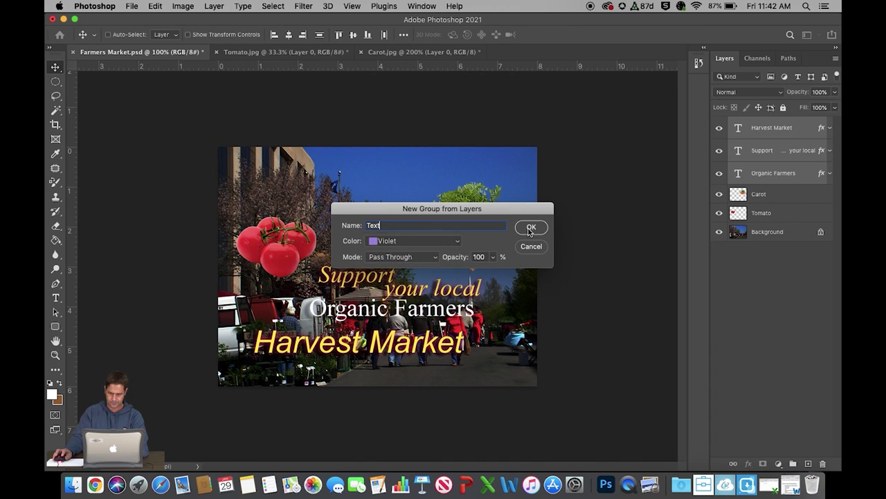
pyautogui.click(530, 227)
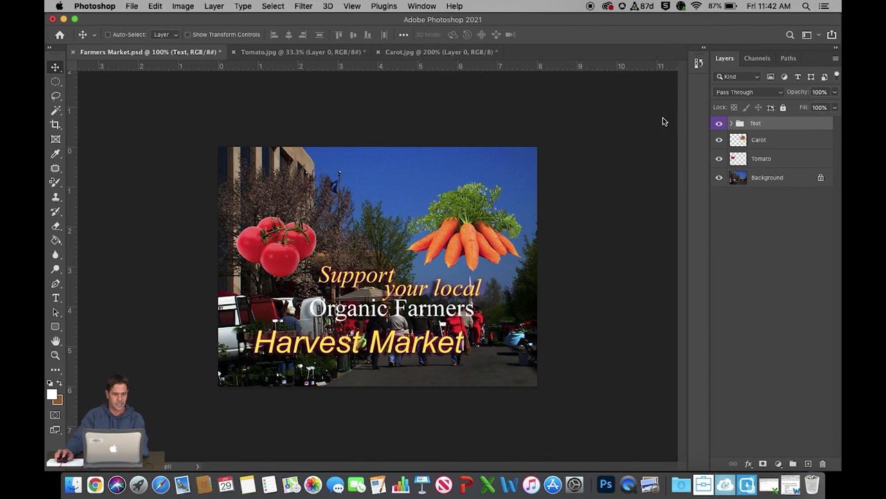
# Save the poster as Farmers Market.psd in Desktop > Image Editing > Week 3.
pyautogui.click(130, 6)
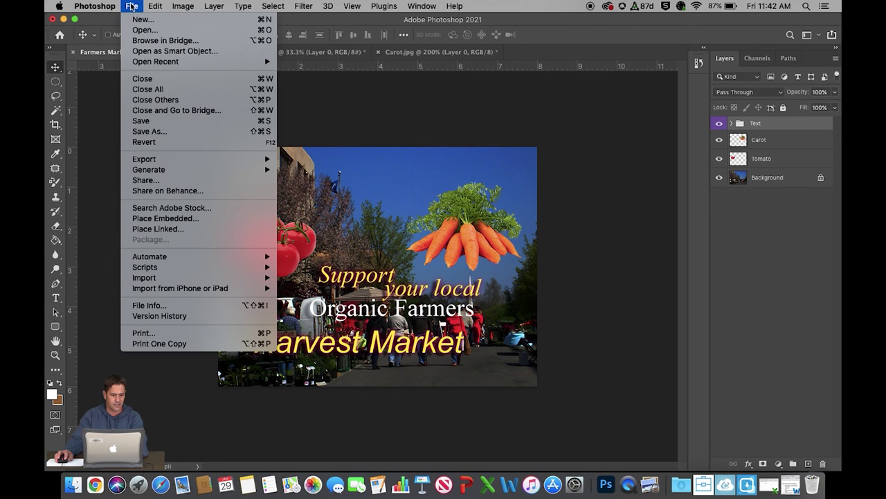
pyautogui.click(154, 130)
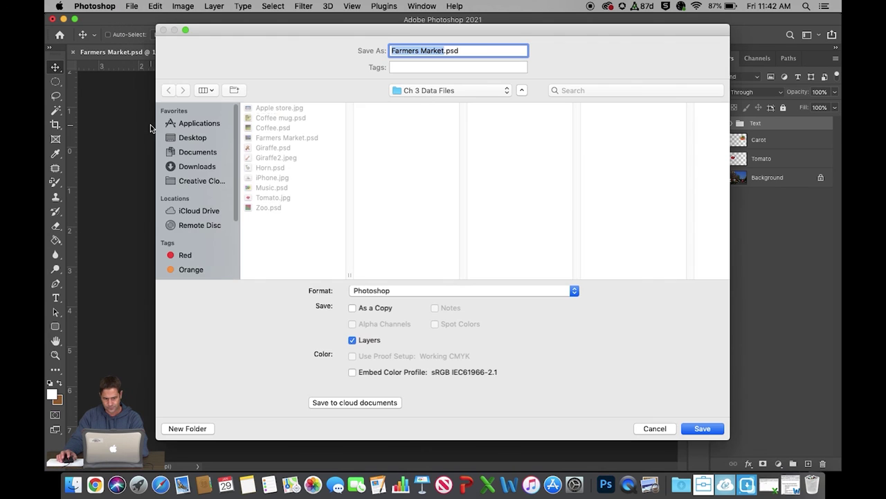
pyautogui.click(193, 139)
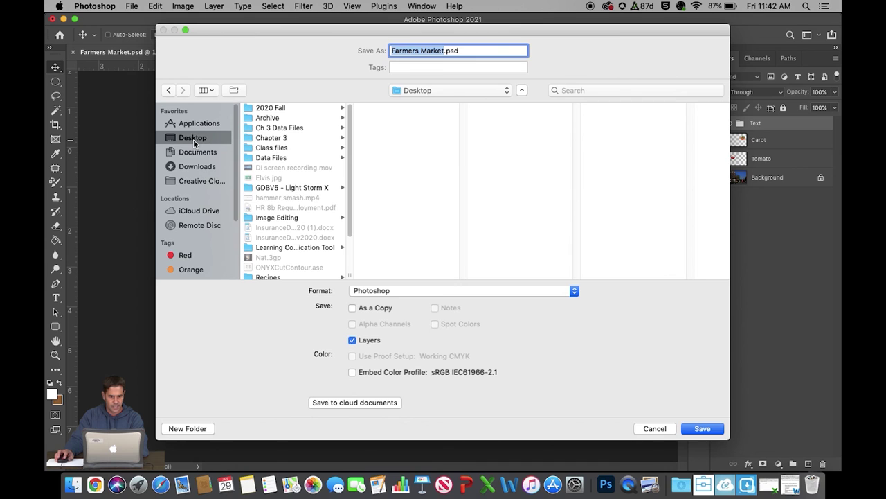
pyautogui.click(284, 217)
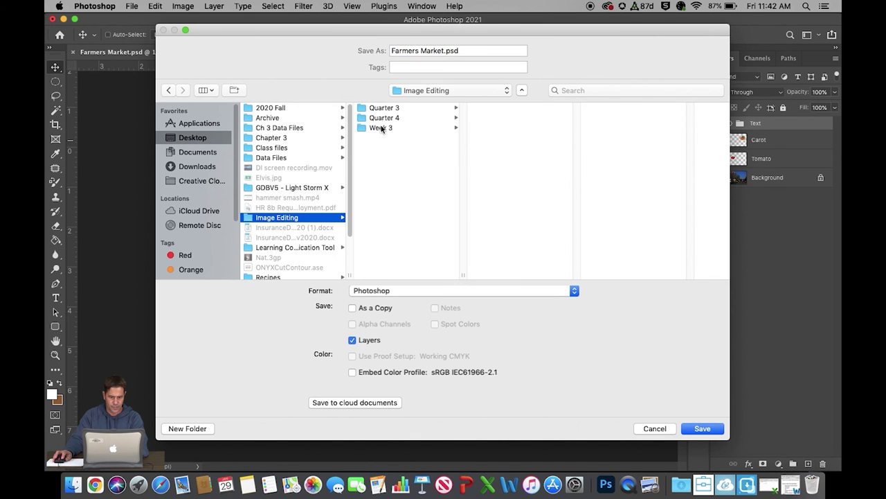
pyautogui.click(380, 129)
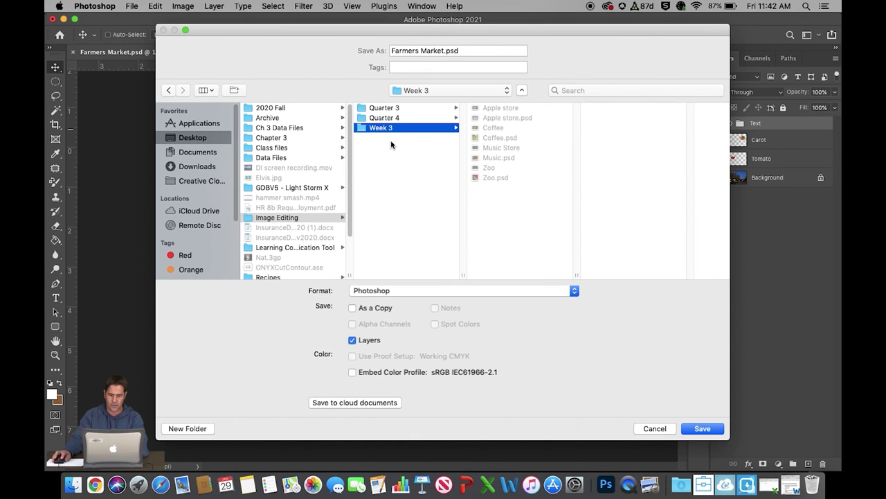
pyautogui.click(702, 428)
pyautogui.click(572, 205)
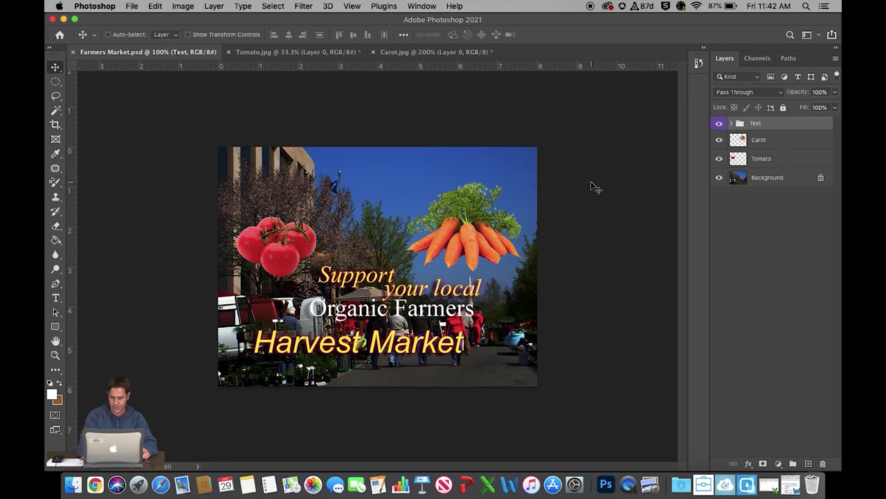
# Zoom the poster to about 145% and capture a full-screen screenshot.
pyautogui.press('super+plus')
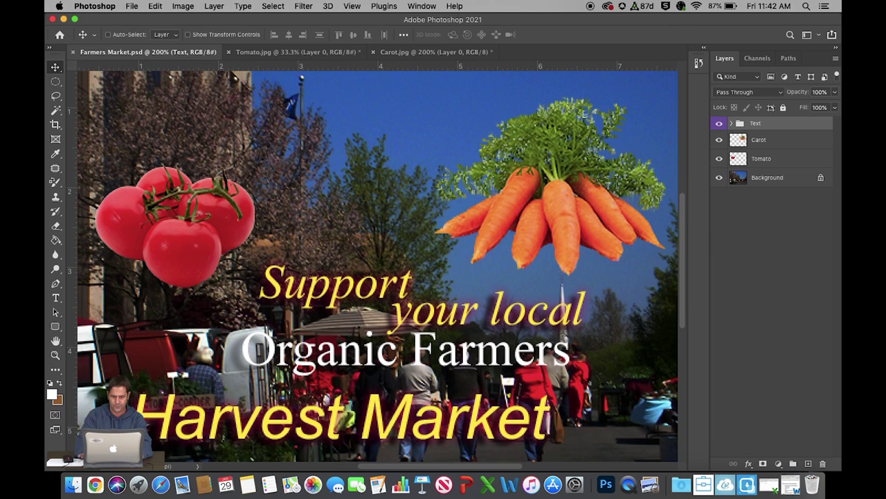
pyautogui.scroll(-3, 378, 265)
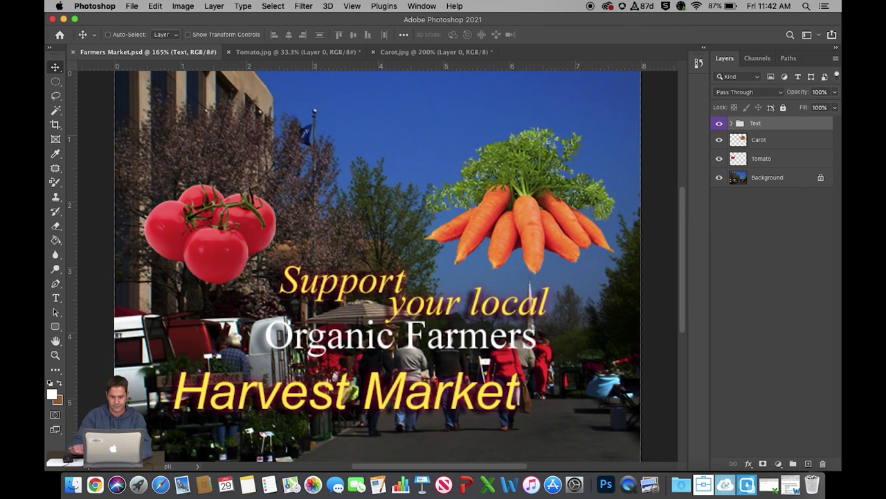
pyautogui.scroll(-2, 378, 265)
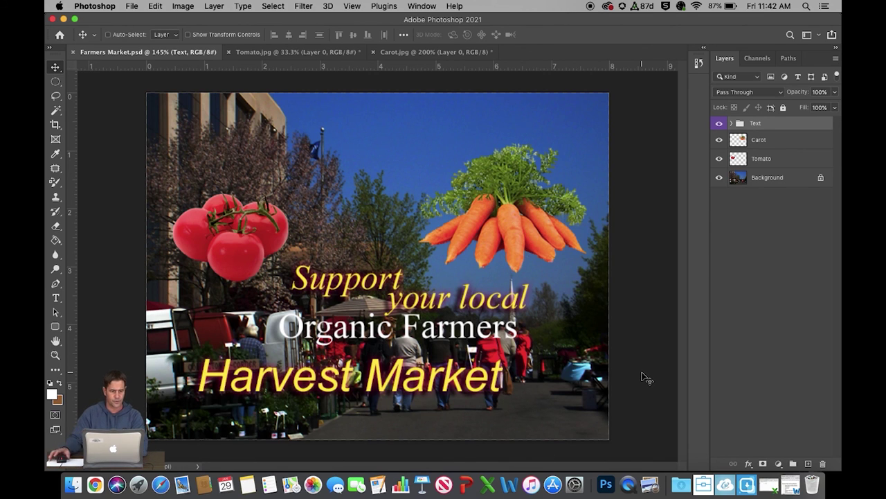
pyautogui.press('super+shift+3')
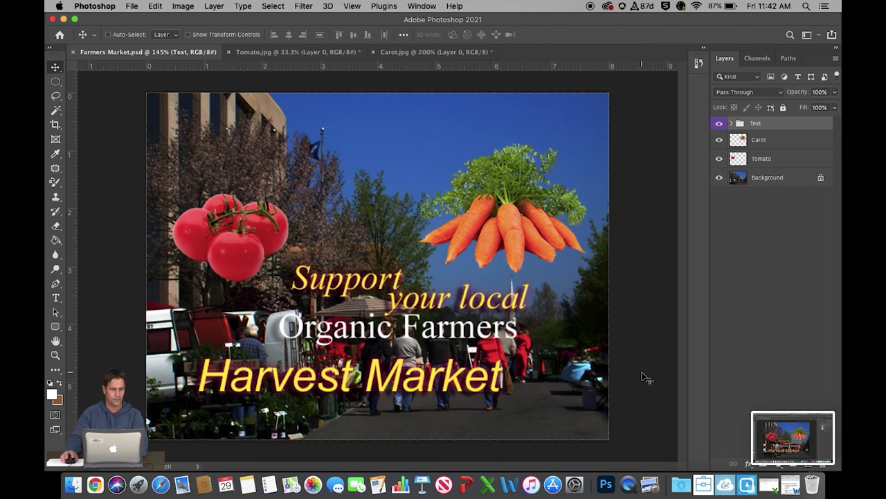
# Hide Photoshop, close the carrot browser window, and move the new screenshot to the desktop centre.
pyautogui.click(63, 19)
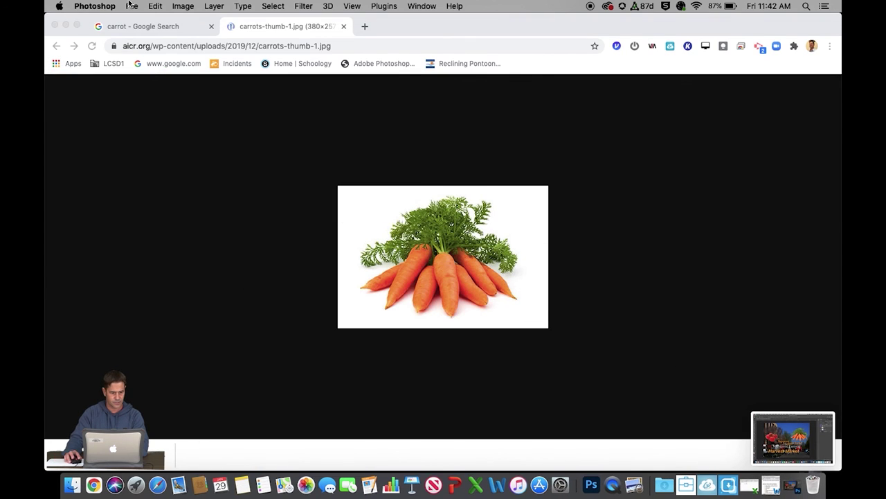
pyautogui.click(55, 26)
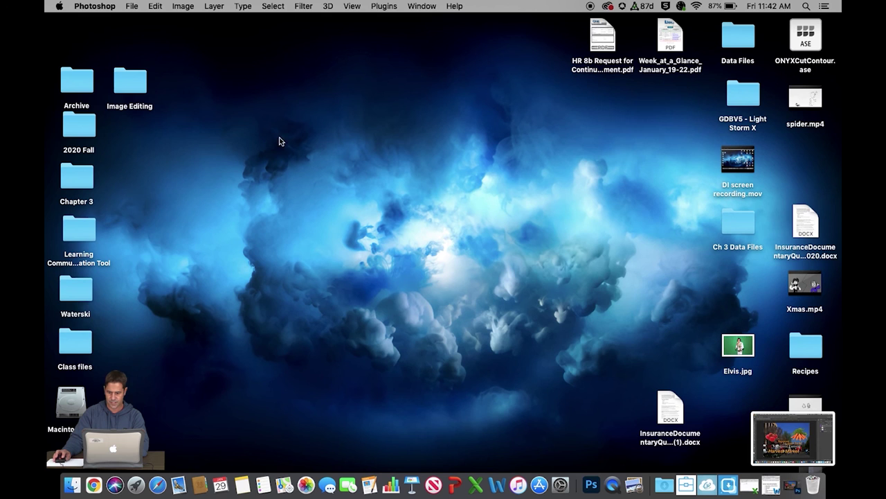
pyautogui.click(767, 431)
pyautogui.click(98, 47)
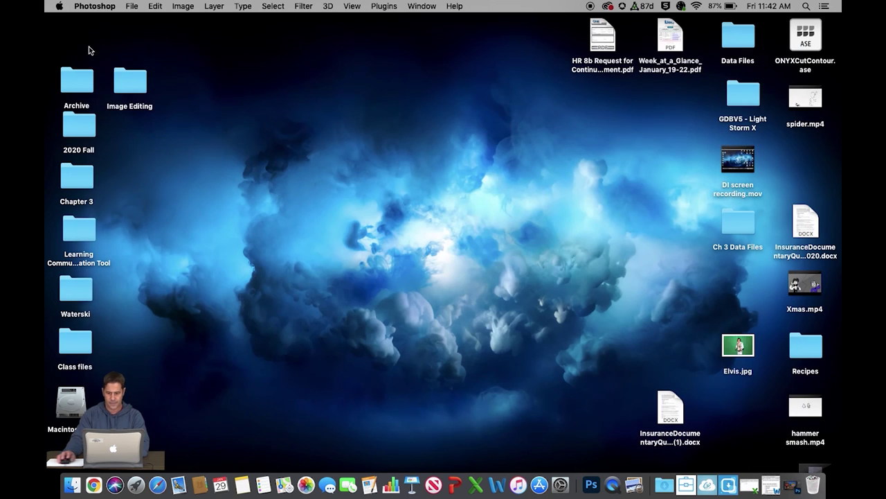
pyautogui.moveTo(740, 400); pyautogui.dragTo(474, 259)
# Rename the screenshot file to Farmers Market.
pyautogui.rightClick(481, 221)
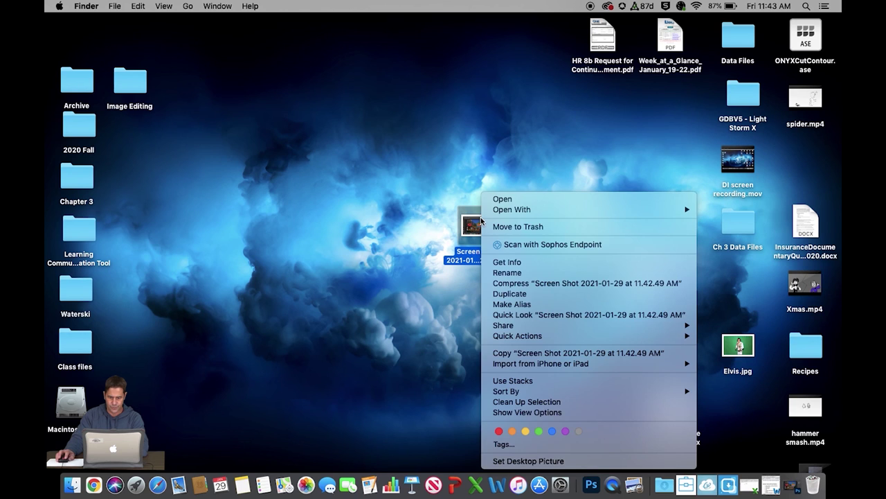
pyautogui.click(516, 272)
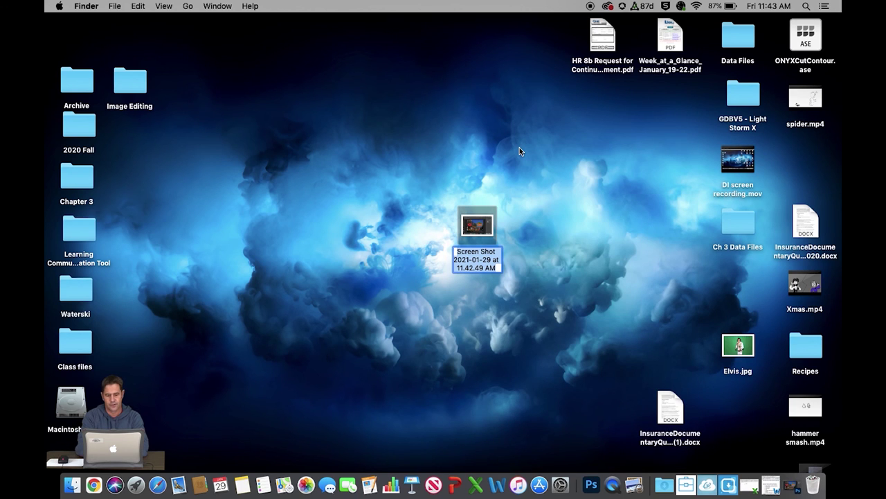
pyautogui.write('Farmer')
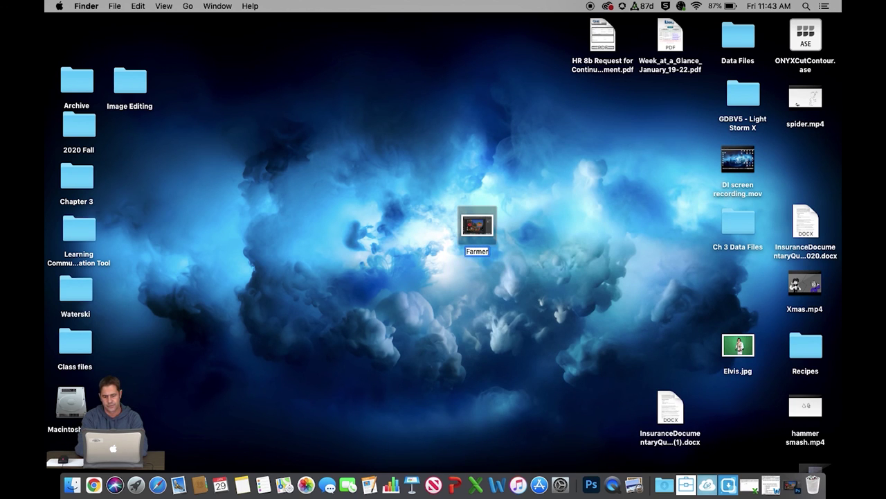
pyautogui.write('s Market')
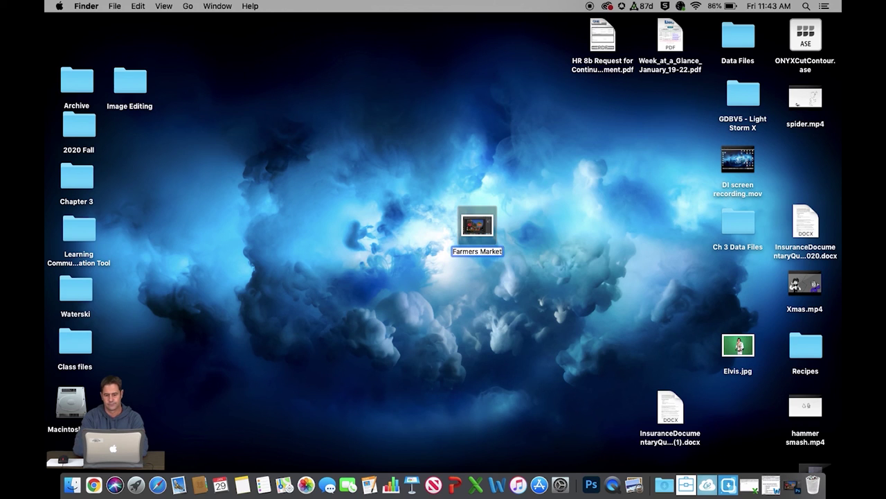
pyautogui.press('Return')
# Move the Farmers Market screenshot into Image Editing > Week 3, check its details, and close the folder.
pyautogui.moveTo(483, 229); pyautogui.dragTo(203, 177)
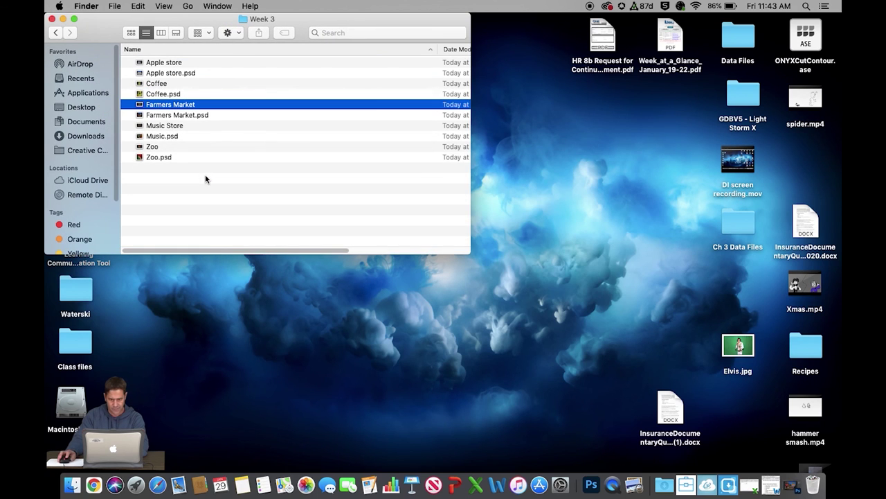
pyautogui.moveTo(471, 68); pyautogui.dragTo(723, 64)
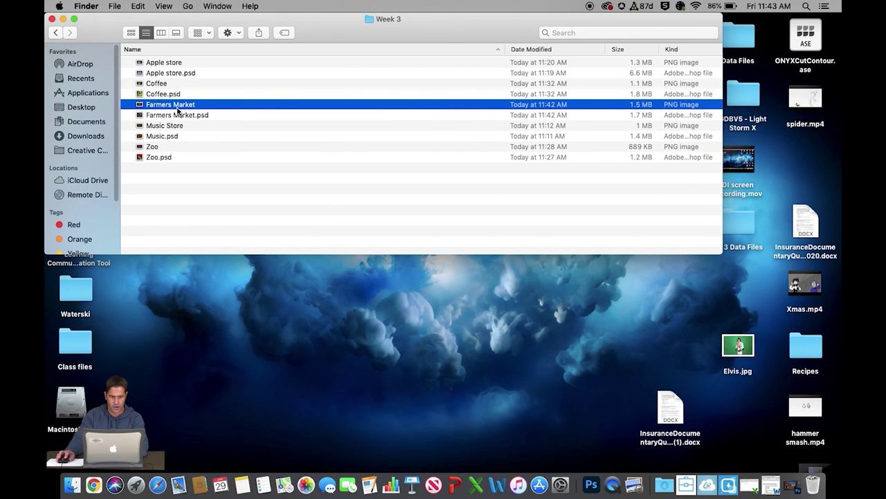
pyautogui.click(53, 19)
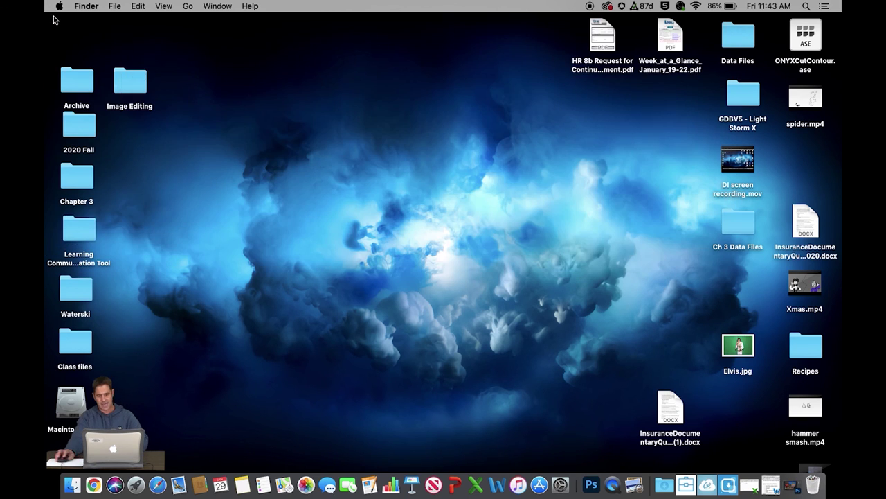